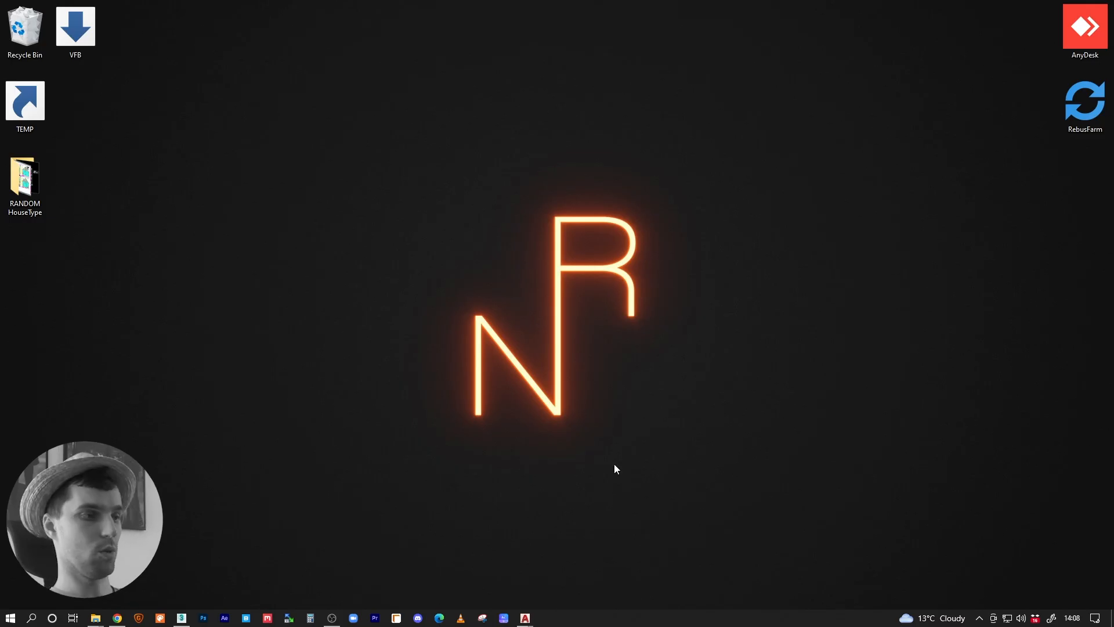
Switch to AutoCAD and bring up the HT_Ground Floor drawing to view the whole plan.
{"action": "mouse_move", "coordinate": [526, 621]}
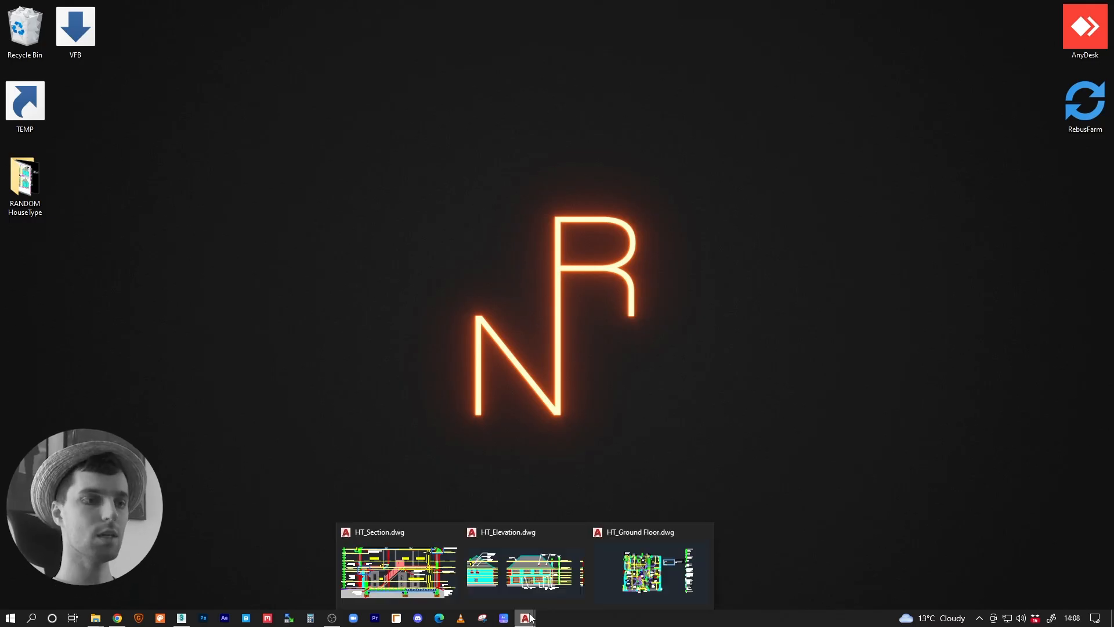
{"action": "left_click", "coordinate": [651, 560]}
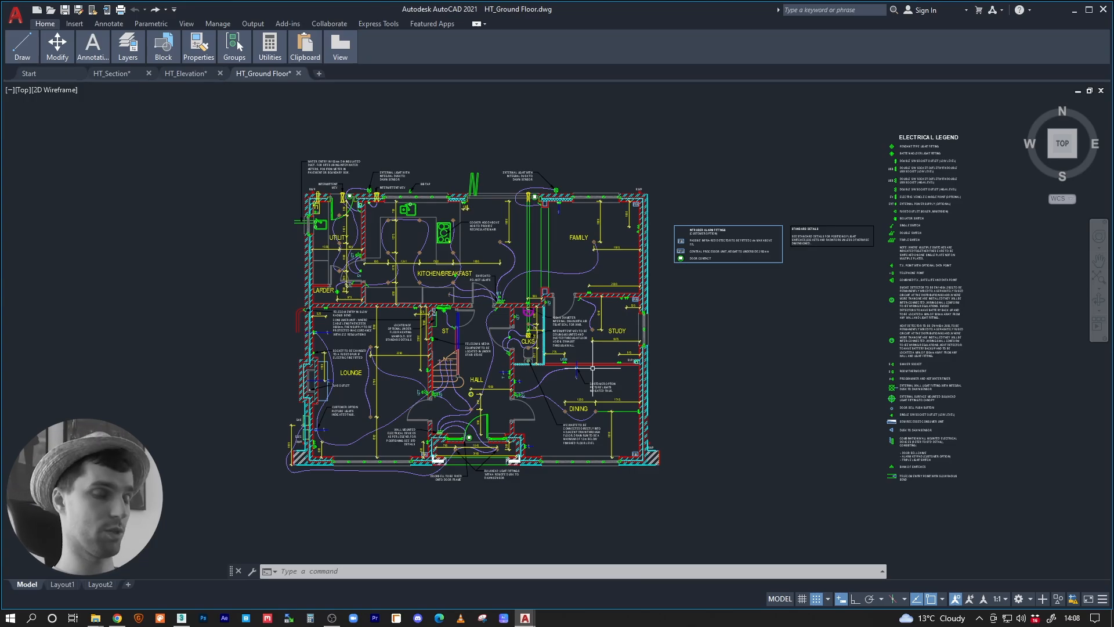
{"action": "mouse_move", "coordinate": [564, 325]}
{"action": "middle_mouse_down"}
{"action": "mouse_move", "coordinate": [598, 334]}
{"action": "mouse_move", "coordinate": [534, 331]}
{"action": "middle_mouse_up"}
Switch to the HT_Elevation drawing and look over all the house elevations with their levels and notes.
{"action": "left_click", "coordinate": [527, 620]}
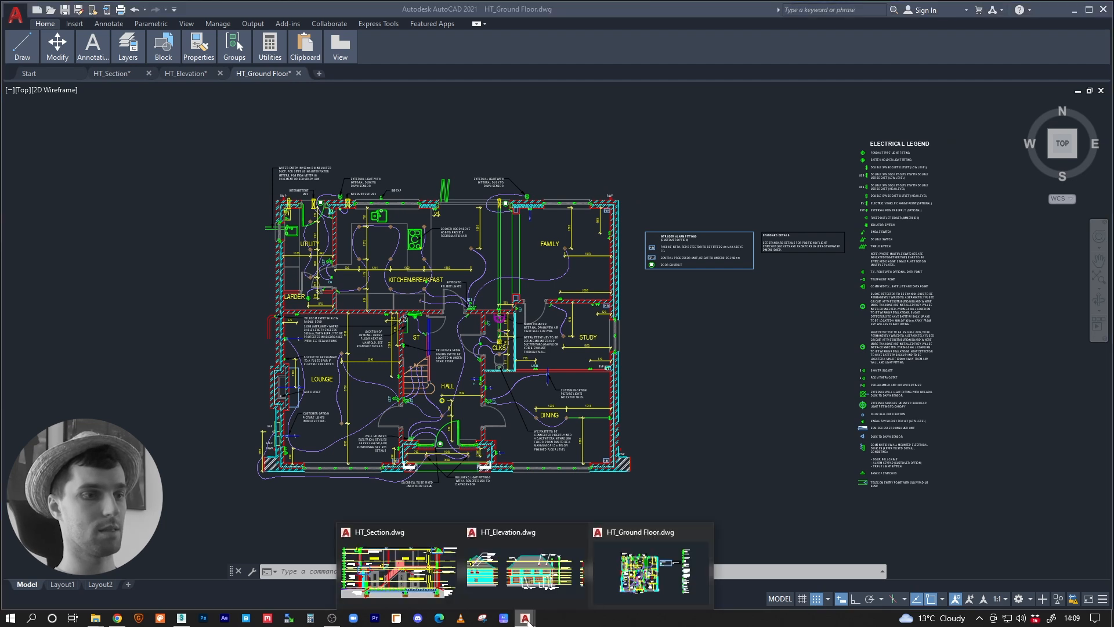
{"action": "left_click", "coordinate": [516, 576]}
{"action": "middle_click_drag", "start_coordinate": [510, 376], "coordinate": [656, 361]}
{"action": "middle_click_drag", "start_coordinate": [704, 287], "coordinate": [477, 309]}
{"action": "middle_click_drag", "start_coordinate": [664, 359], "coordinate": [578, 368]}
{"action": "middle_click_drag", "start_coordinate": [509, 326], "coordinate": [582, 318]}
{"action": "scroll", "coordinate": [583, 324], "scroll_direction": "down", "scroll_amount": 3}
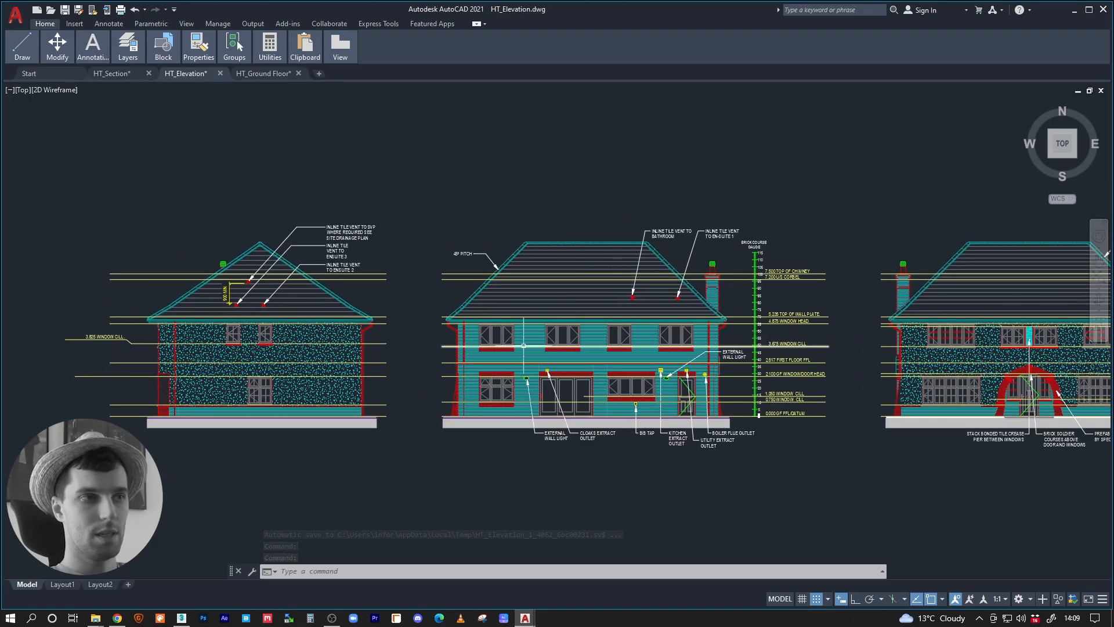
{"action": "middle_click_drag", "start_coordinate": [524, 346], "coordinate": [418, 335]}
{"action": "middle_click_drag", "start_coordinate": [726, 319], "coordinate": [475, 334]}
{"action": "mouse_move", "coordinate": [993, 331]}
{"action": "middle_mouse_down"}
{"action": "mouse_move", "coordinate": [778, 326]}
{"action": "mouse_move", "coordinate": [493, 340]}
{"action": "middle_mouse_up"}
{"action": "middle_click_drag", "start_coordinate": [255, 340], "coordinate": [737, 330]}
{"action": "middle_click_drag", "start_coordinate": [378, 344], "coordinate": [692, 334]}
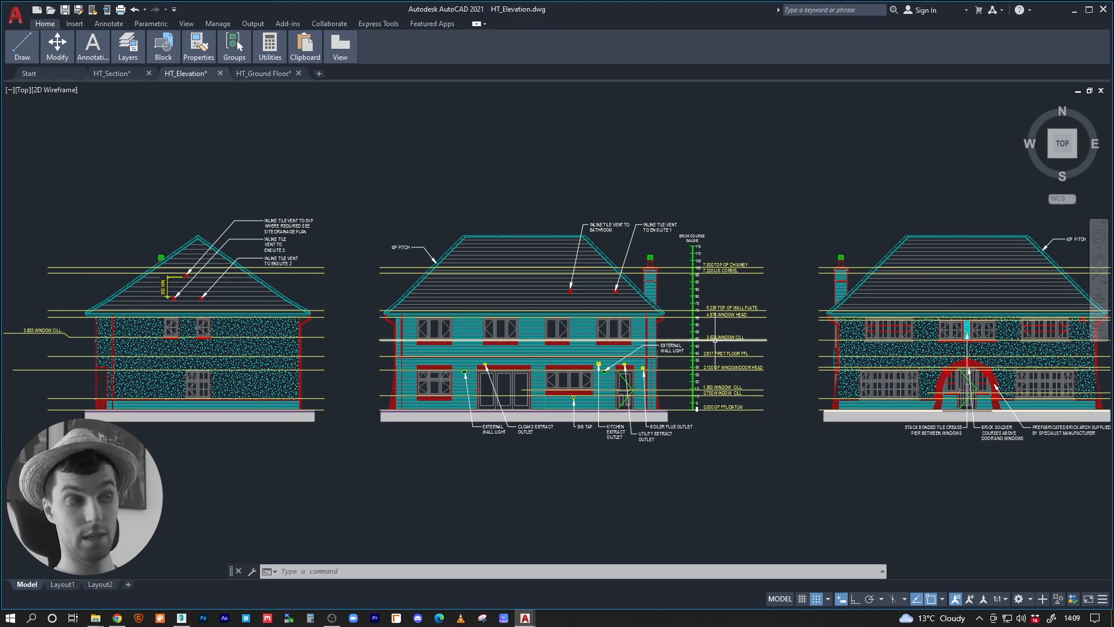
Switch to the HT_Section drawing and examine the floor levels, staircase, roof and foundations.
{"action": "key", "text": "ctrl+Tab"}
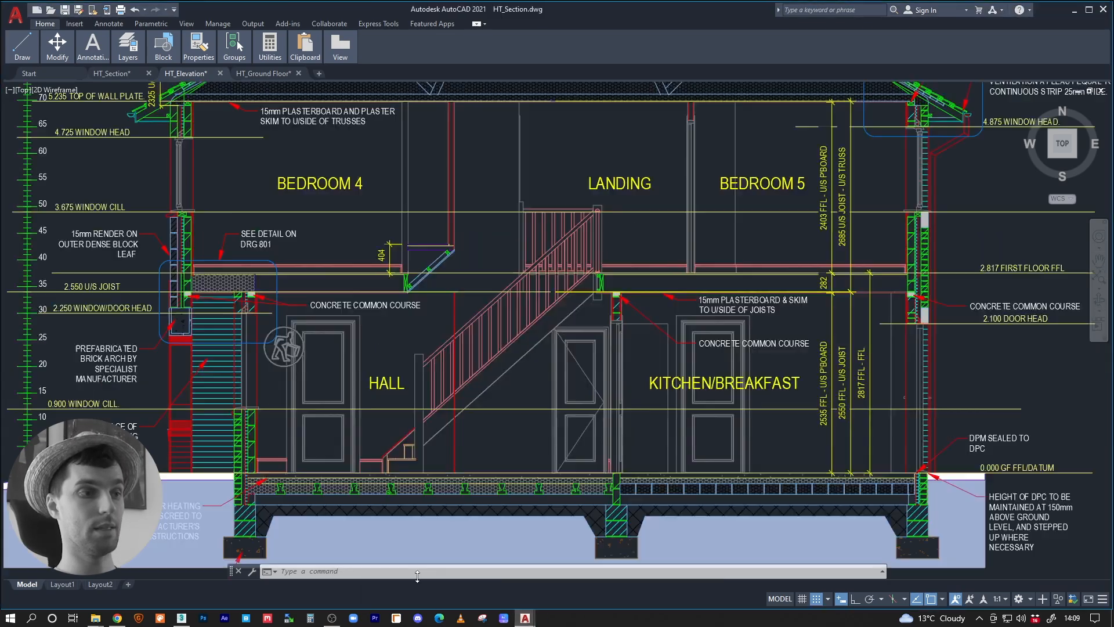
{"action": "mouse_move", "coordinate": [579, 301]}
{"action": "middle_mouse_down"}
{"action": "mouse_move", "coordinate": [553, 362]}
{"action": "mouse_move", "coordinate": [519, 349]}
{"action": "middle_mouse_up"}
{"action": "scroll", "coordinate": [555, 362], "scroll_direction": "down", "scroll_amount": 2}
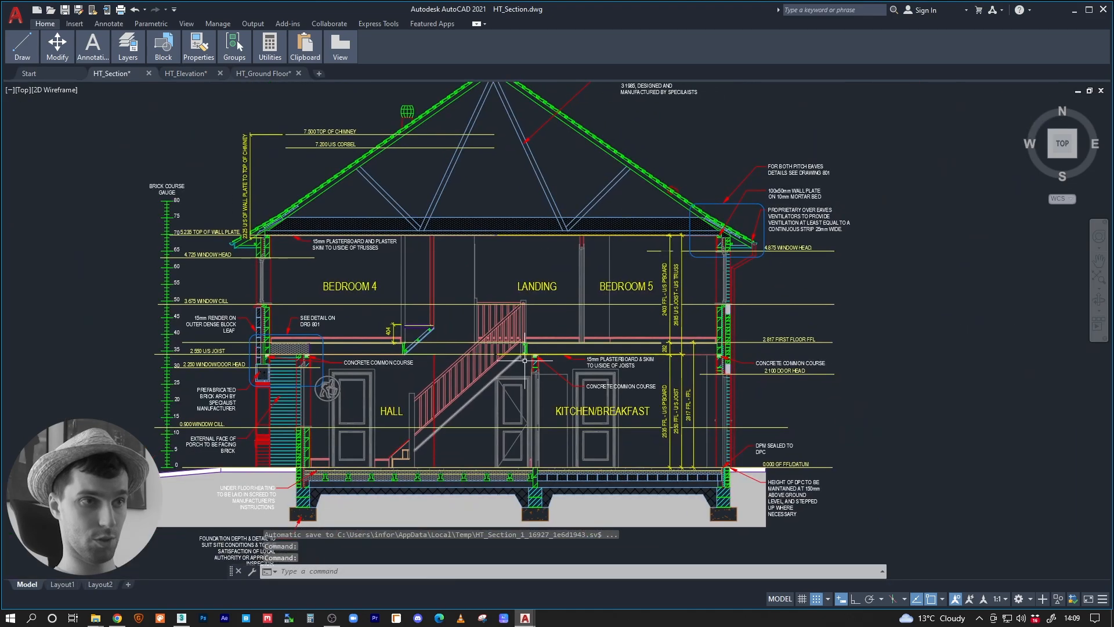
{"action": "scroll", "coordinate": [520, 349], "scroll_direction": "up", "scroll_amount": 2}
{"action": "scroll", "coordinate": [351, 343], "scroll_direction": "up", "scroll_amount": 2}
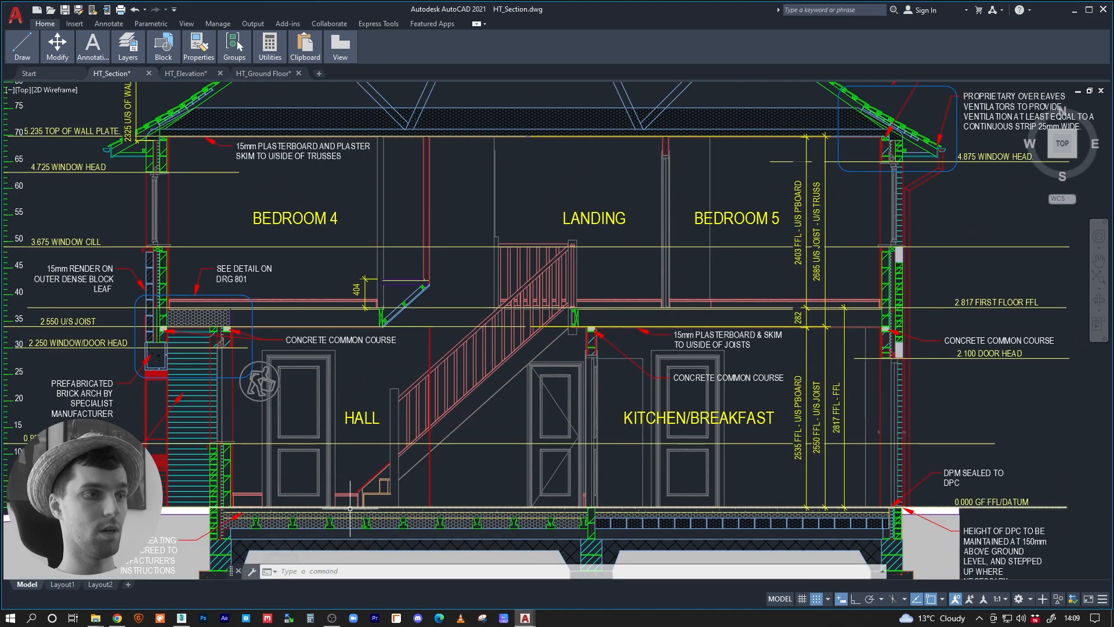
{"action": "middle_click_drag", "start_coordinate": [343, 507], "coordinate": [430, 485]}
{"action": "mouse_move", "coordinate": [536, 323]}
{"action": "middle_mouse_down"}
{"action": "mouse_move", "coordinate": [482, 350]}
{"action": "mouse_move", "coordinate": [406, 355]}
{"action": "middle_mouse_up"}
{"action": "middle_click_drag", "start_coordinate": [398, 211], "coordinate": [550, 267]}
{"action": "middle_click_drag", "start_coordinate": [579, 325], "coordinate": [475, 285]}
{"action": "scroll", "coordinate": [424, 256], "scroll_direction": "down", "scroll_amount": 3}
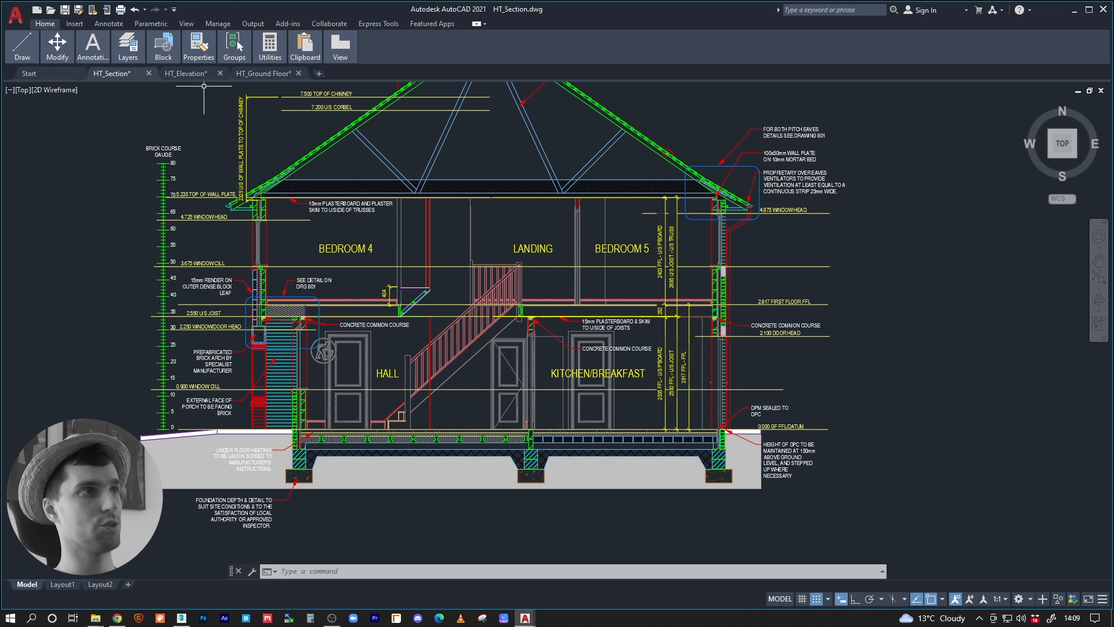
Revisit the HT_Elevation drawing and return to the HT_Ground Floor plan.
{"action": "left_click", "coordinate": [185, 73]}
{"action": "middle_click_drag", "start_coordinate": [611, 342], "coordinate": [425, 342]}
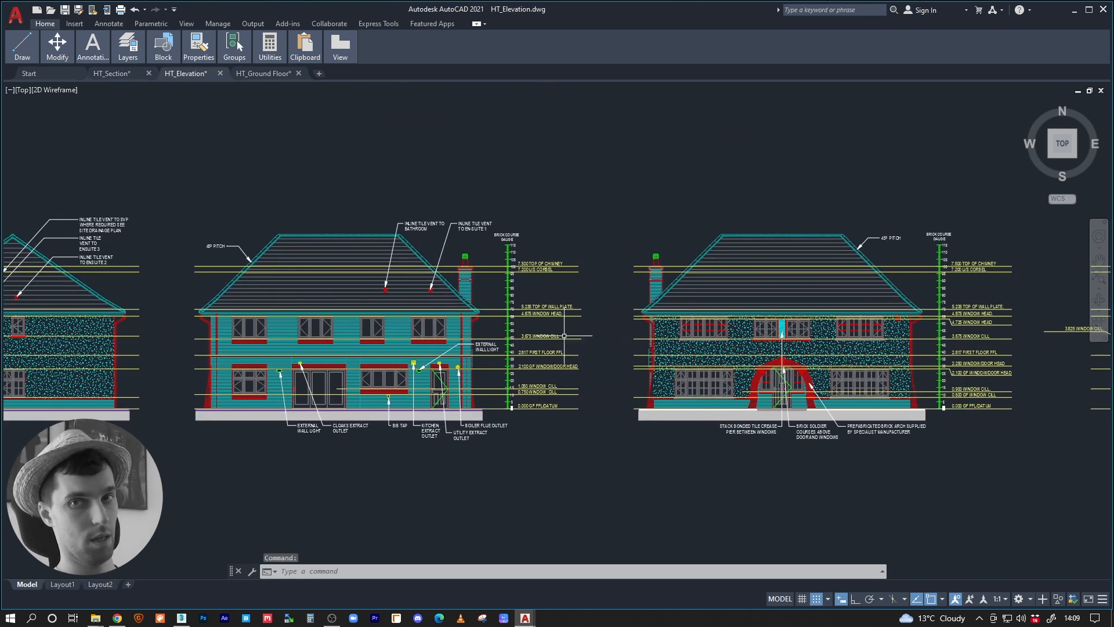
{"action": "left_click", "coordinate": [260, 75]}
{"action": "middle_click_drag", "start_coordinate": [477, 296], "coordinate": [541, 295]}
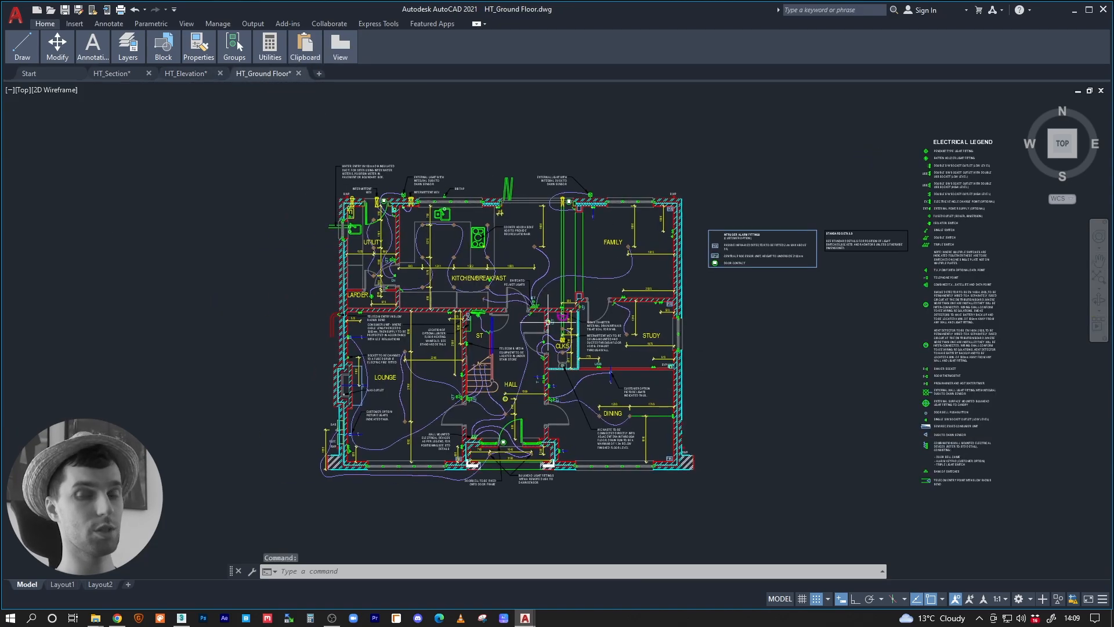
{"action": "mouse_move", "coordinate": [605, 316]}
{"action": "middle_mouse_down"}
{"action": "mouse_move", "coordinate": [495, 316]}
{"action": "mouse_move", "coordinate": [602, 322]}
{"action": "middle_mouse_up"}
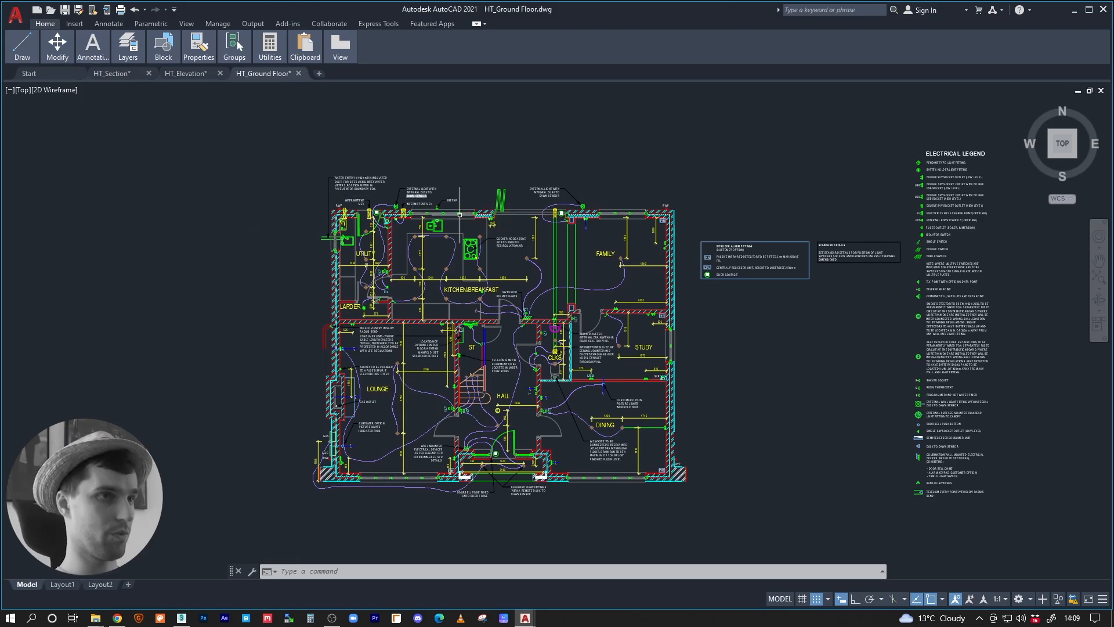
Examine the dimensions between the light fittings in the kitchen/breakfast room.
{"action": "scroll", "coordinate": [494, 261], "scroll_direction": "up", "scroll_amount": 6}
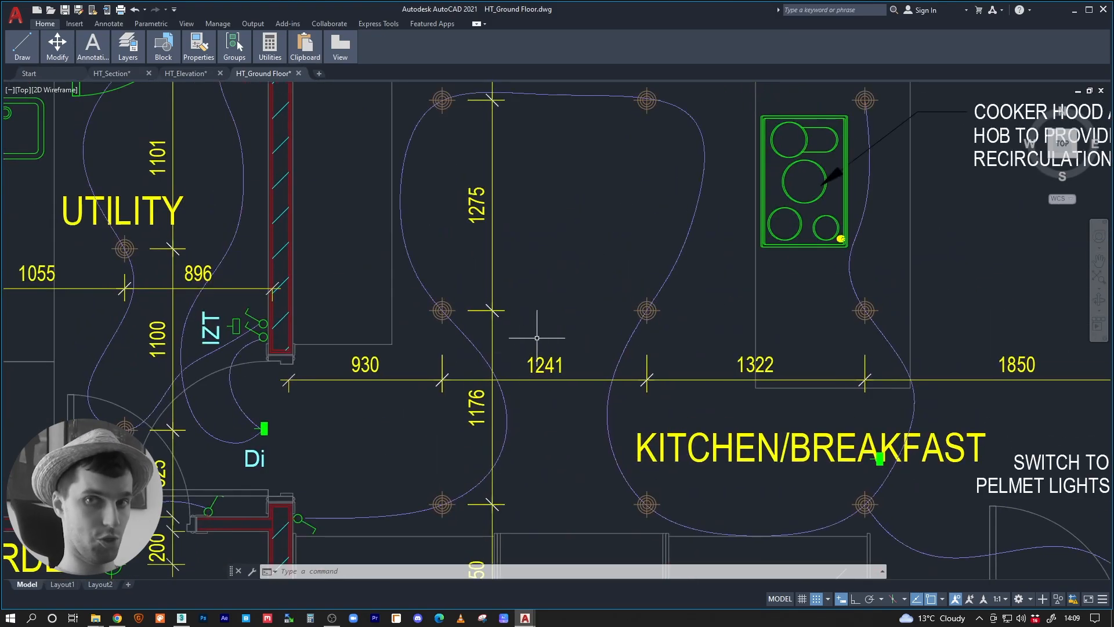
{"action": "middle_click_drag", "start_coordinate": [533, 340], "coordinate": [538, 337]}
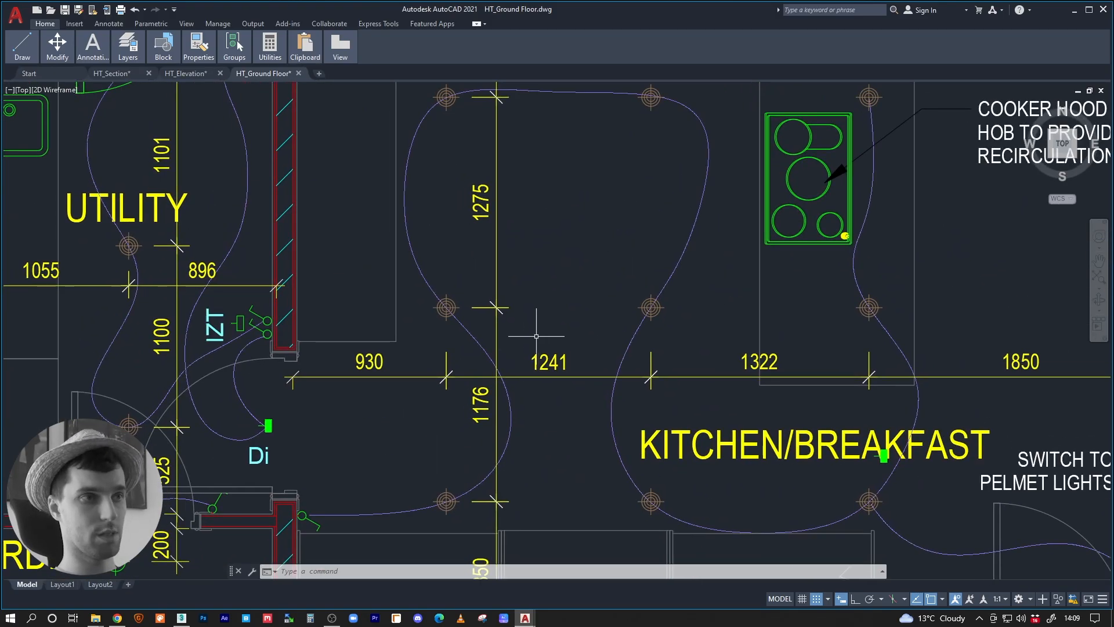
{"action": "middle_click_drag", "start_coordinate": [396, 381], "coordinate": [451, 371]}
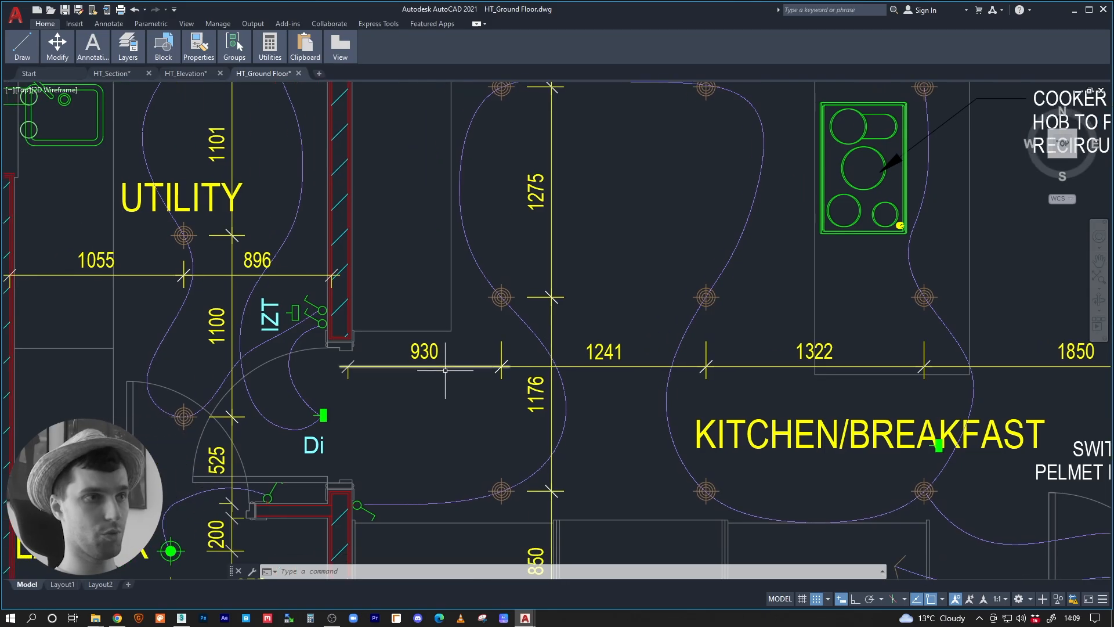
{"action": "middle_click_drag", "start_coordinate": [563, 278], "coordinate": [528, 388]}
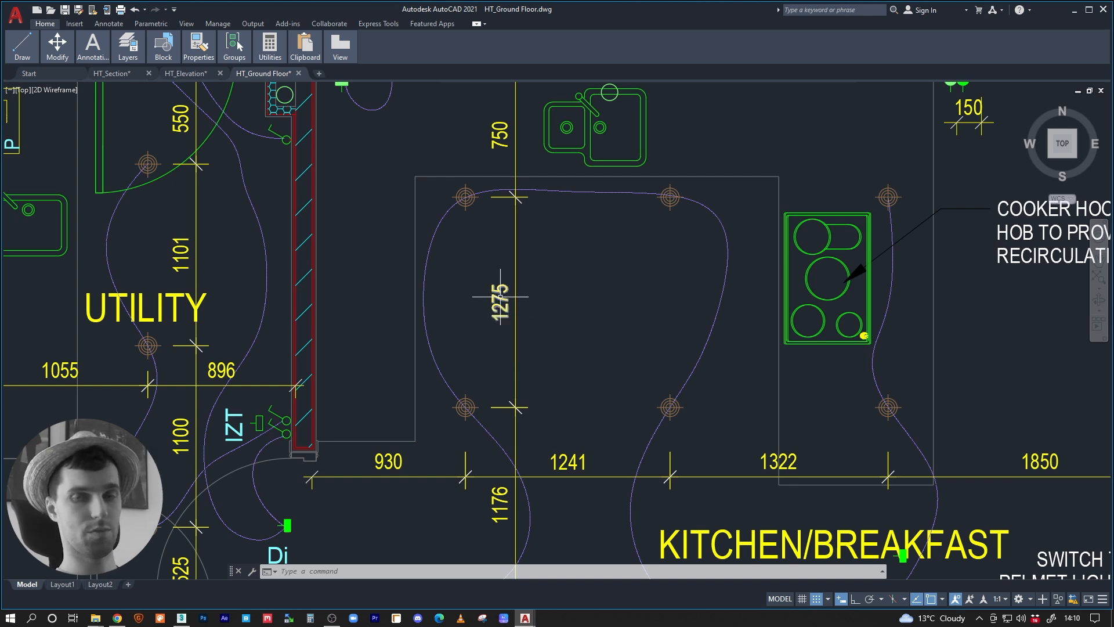
{"action": "middle_click_drag", "start_coordinate": [502, 290], "coordinate": [508, 354]}
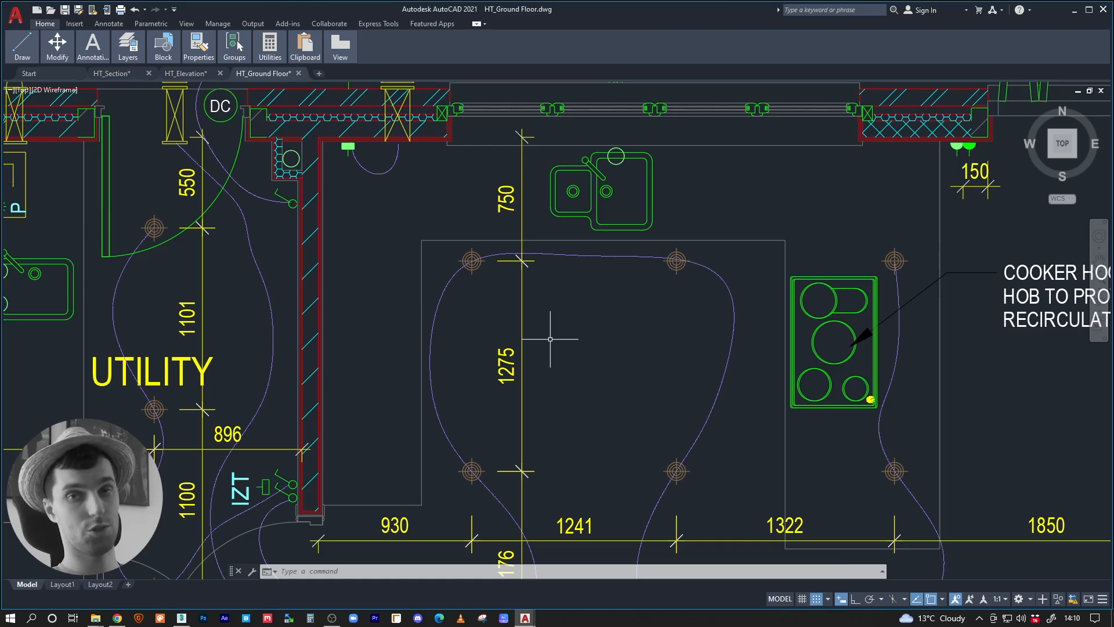
{"action": "mouse_move", "coordinate": [553, 339]}
{"action": "middle_mouse_down"}
{"action": "mouse_move", "coordinate": [517, 301]}
{"action": "mouse_move", "coordinate": [652, 301]}
{"action": "mouse_move", "coordinate": [591, 313]}
{"action": "mouse_move", "coordinate": [586, 358]}
{"action": "middle_mouse_up"}
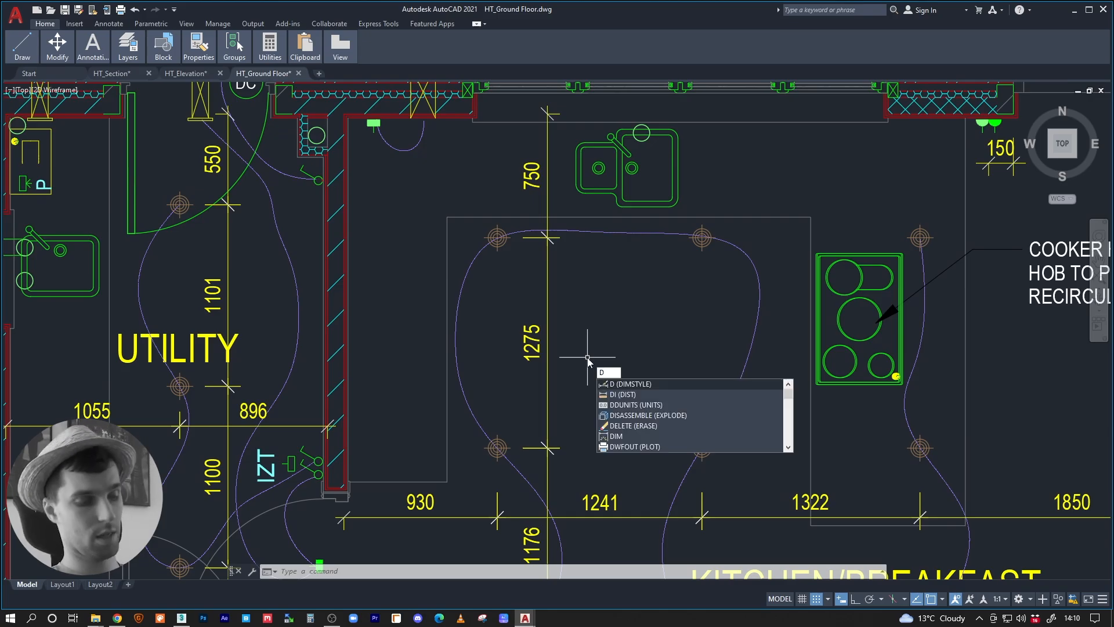
{"action": "type", "text": "i"}
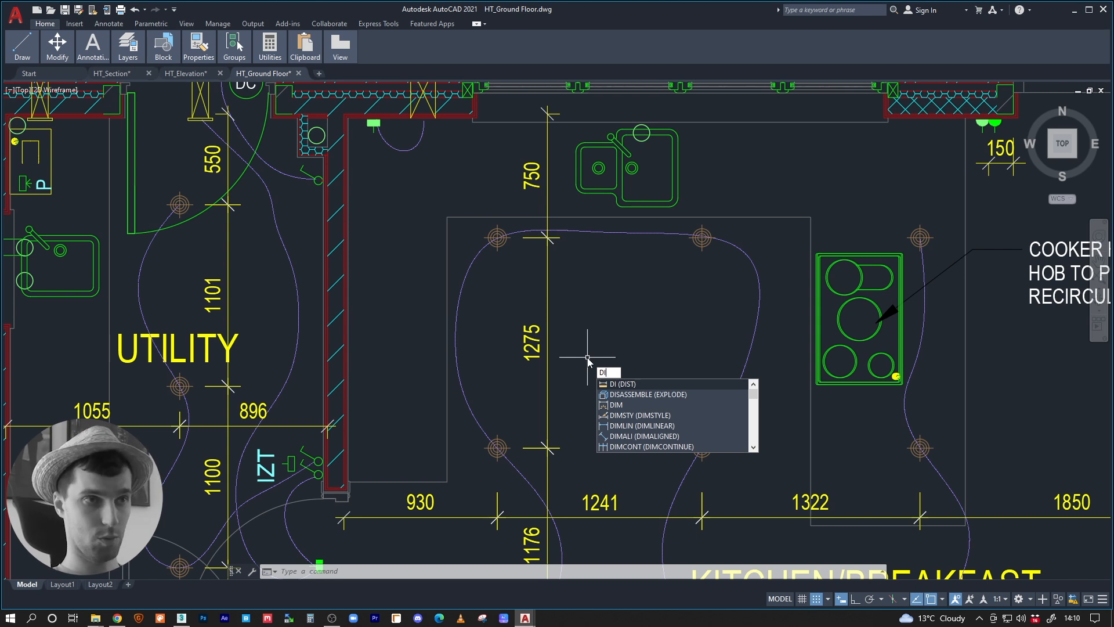
{"action": "key", "text": "Return"}
{"action": "left_click", "coordinate": [524, 447]}
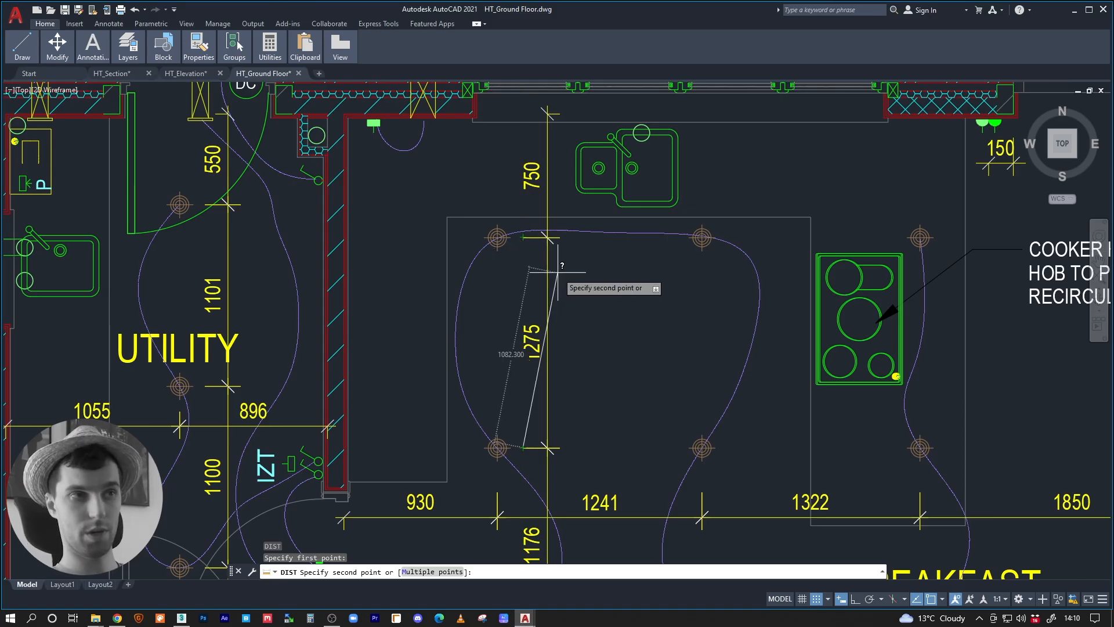
{"action": "key", "text": "Escape"}
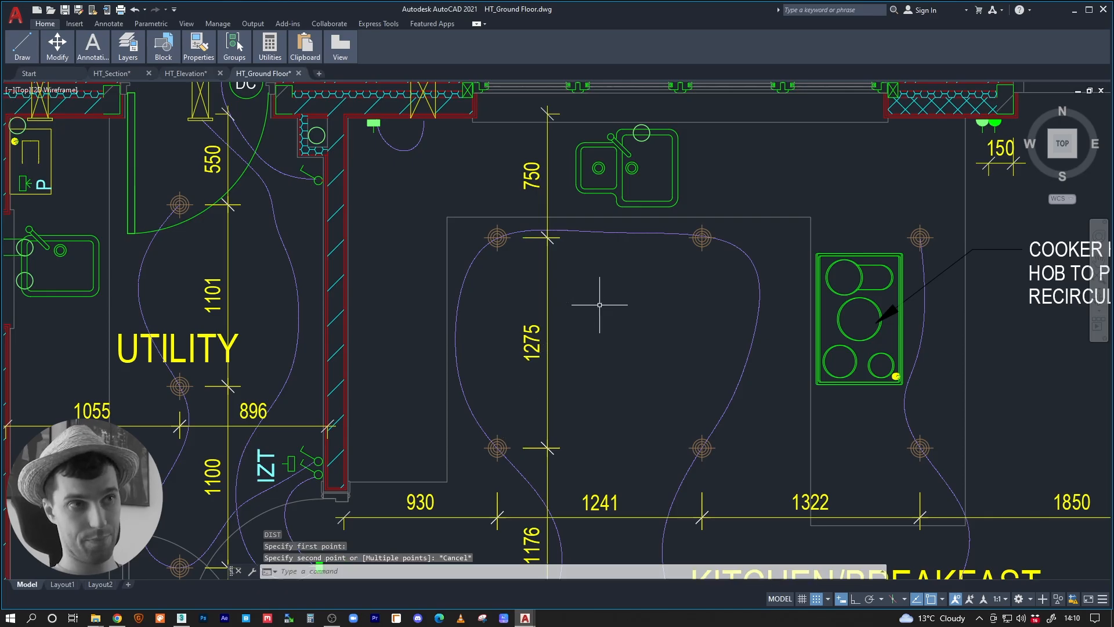
Select all dimensions similar to the kitchen's 1275 dimension across the ground floor plan and erase them.
{"action": "middle_click_drag", "start_coordinate": [590, 327], "coordinate": [606, 284]}
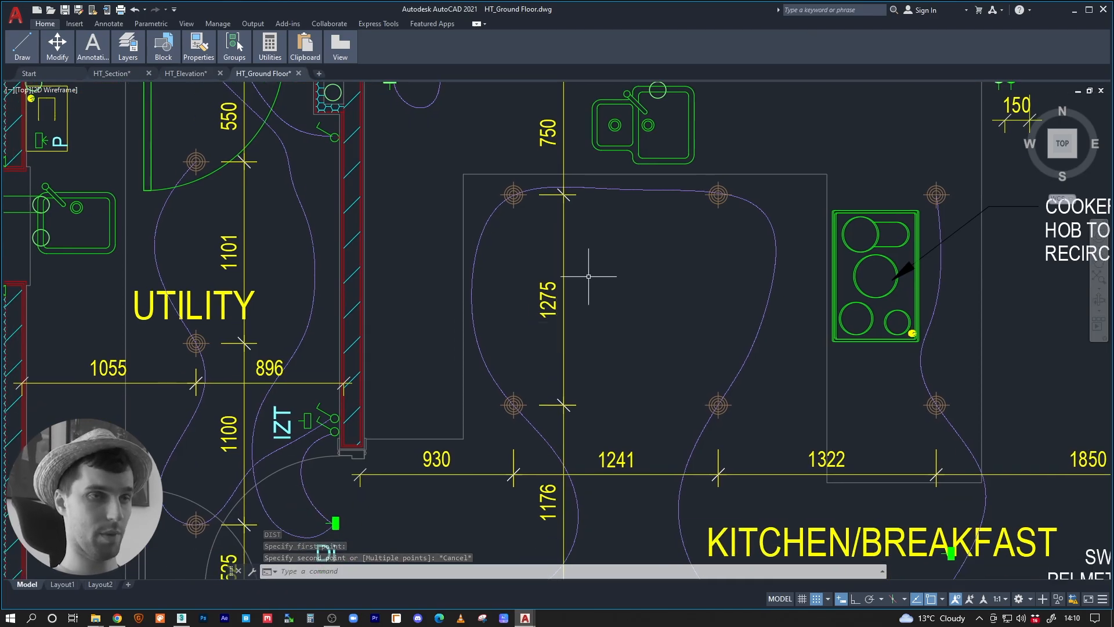
{"action": "left_click", "coordinate": [606, 246]}
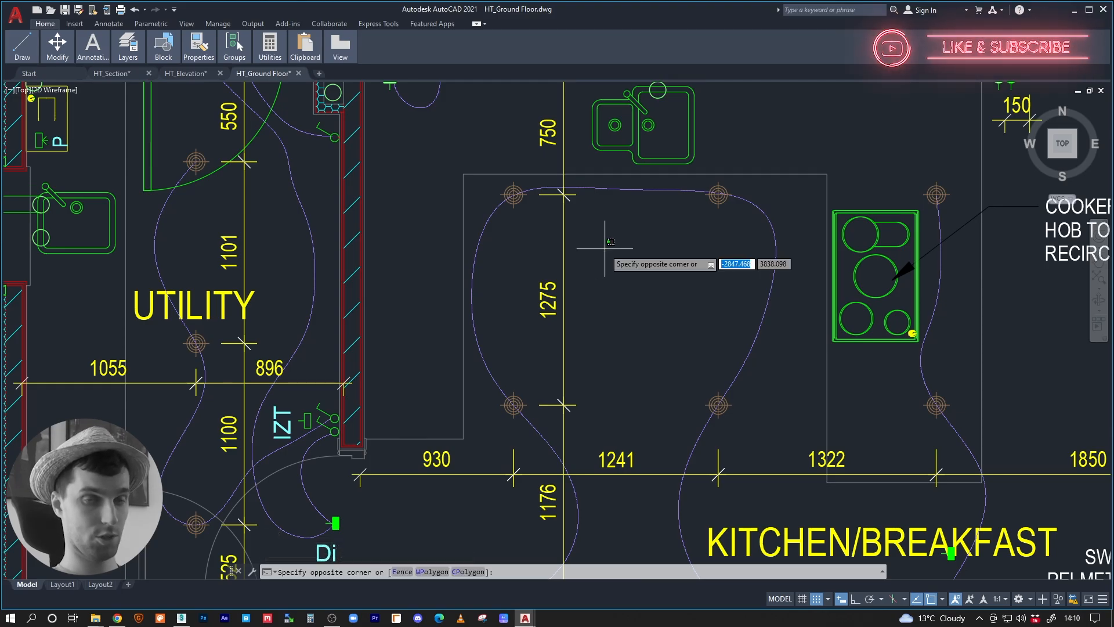
{"action": "left_click", "coordinate": [516, 343]}
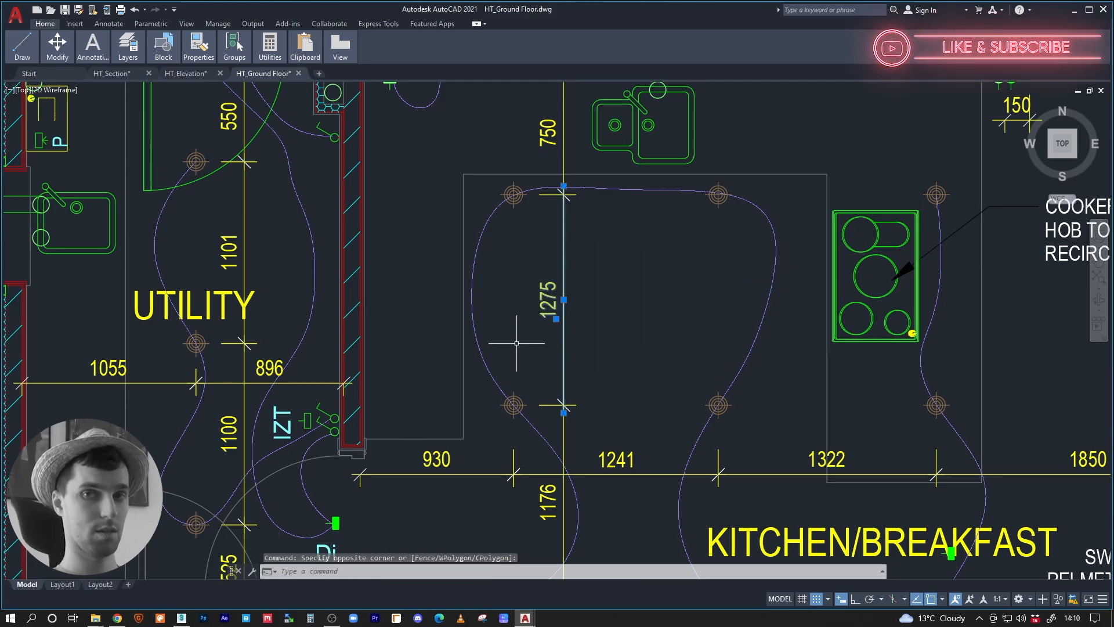
{"action": "mouse_move", "coordinate": [569, 310]}
{"action": "middle_mouse_down"}
{"action": "mouse_move", "coordinate": [544, 364]}
{"action": "mouse_move", "coordinate": [570, 358]}
{"action": "middle_mouse_up"}
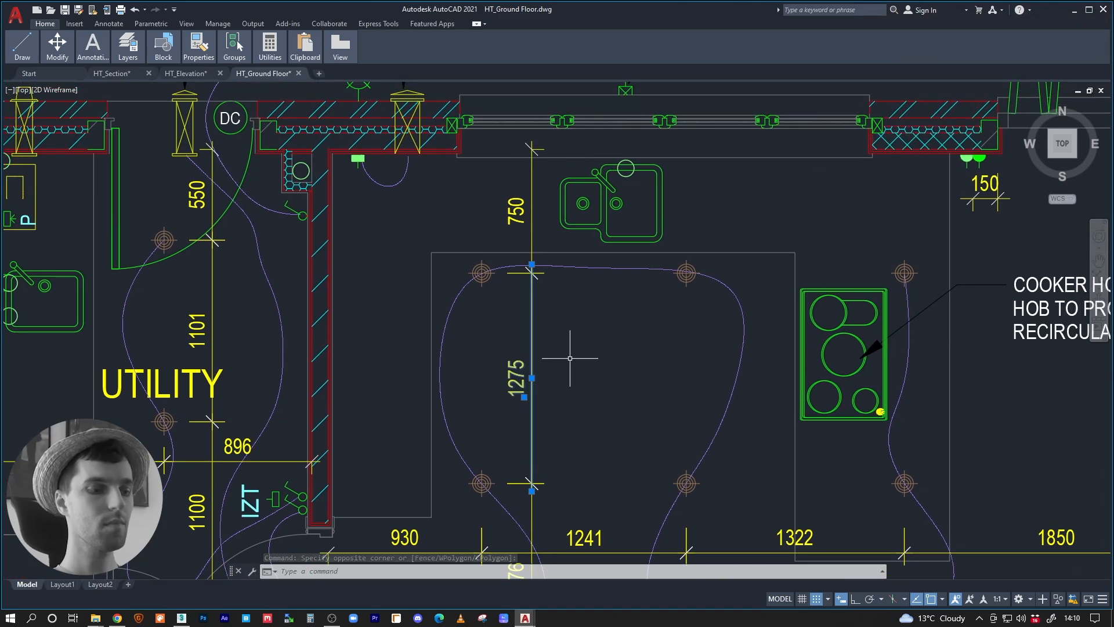
{"action": "right_click", "coordinate": [536, 360]}
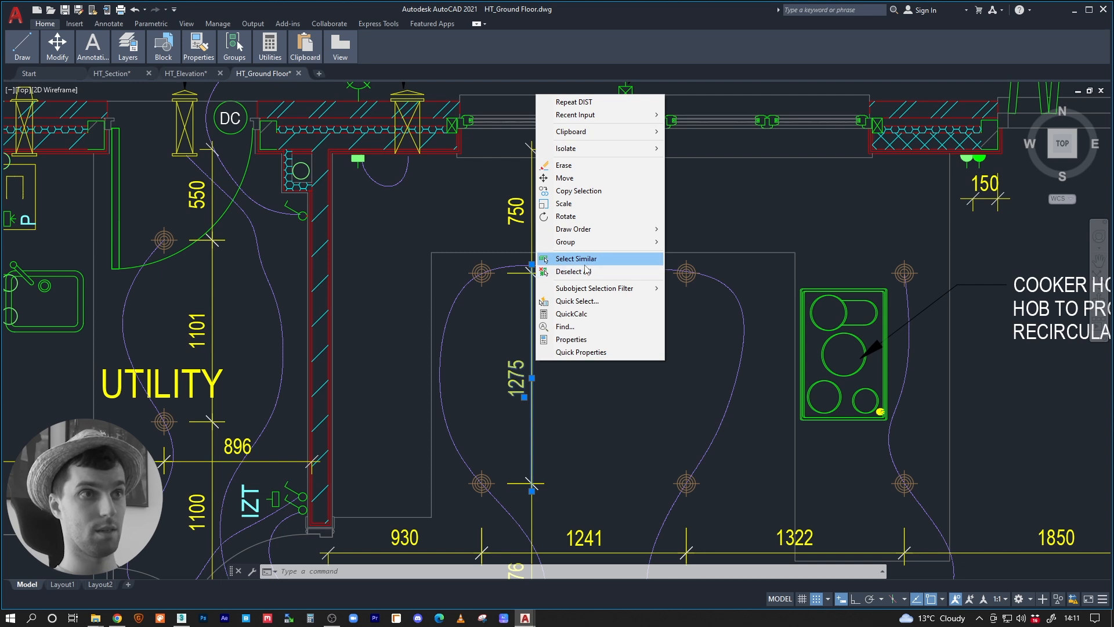
{"action": "left_click", "coordinate": [584, 264]}
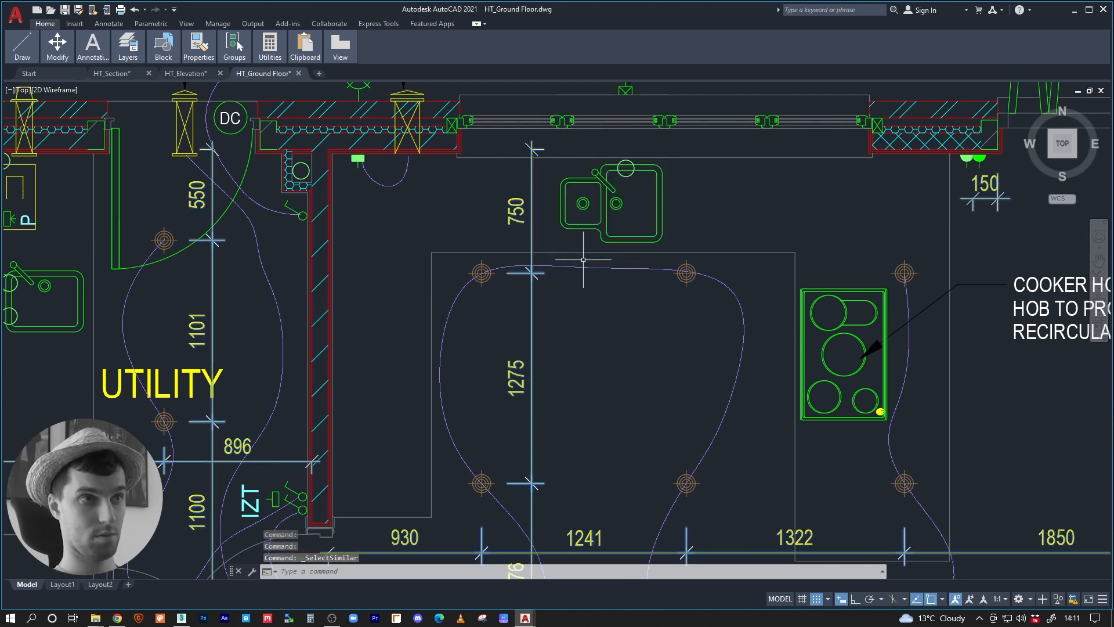
{"action": "scroll", "coordinate": [563, 301], "scroll_direction": "down", "scroll_amount": 5}
{"action": "mouse_move", "coordinate": [633, 352]}
{"action": "middle_mouse_down"}
{"action": "mouse_move", "coordinate": [512, 244]}
{"action": "mouse_move", "coordinate": [598, 273]}
{"action": "mouse_move", "coordinate": [542, 303]}
{"action": "mouse_move", "coordinate": [586, 331]}
{"action": "middle_mouse_up"}
{"action": "middle_click_drag", "start_coordinate": [467, 313], "coordinate": [538, 383]}
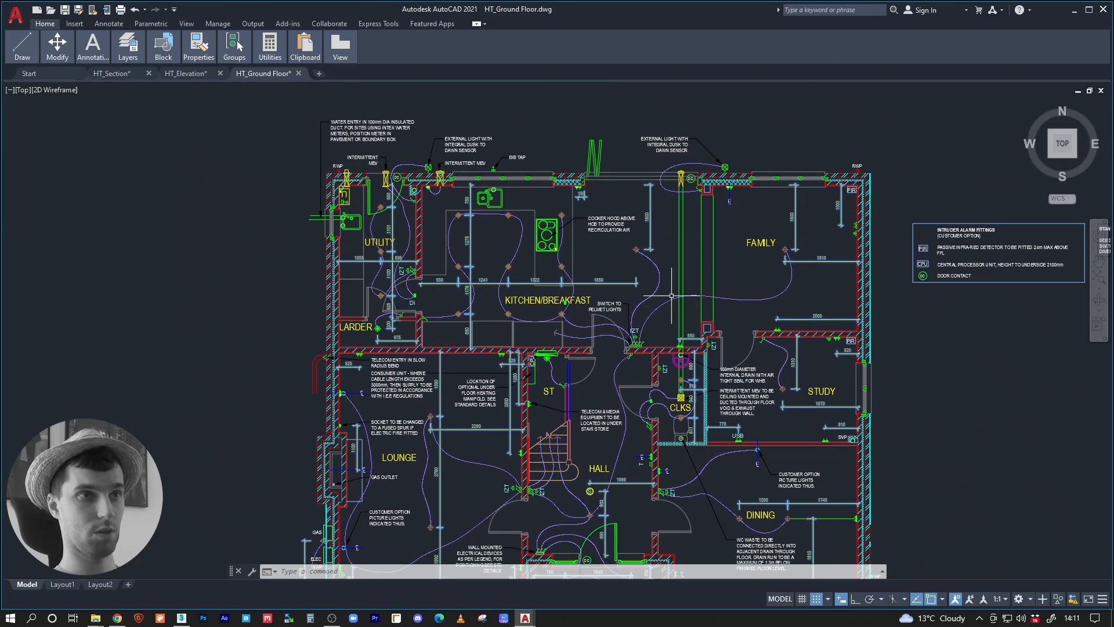
{"action": "middle_click_drag", "start_coordinate": [607, 309], "coordinate": [592, 372]}
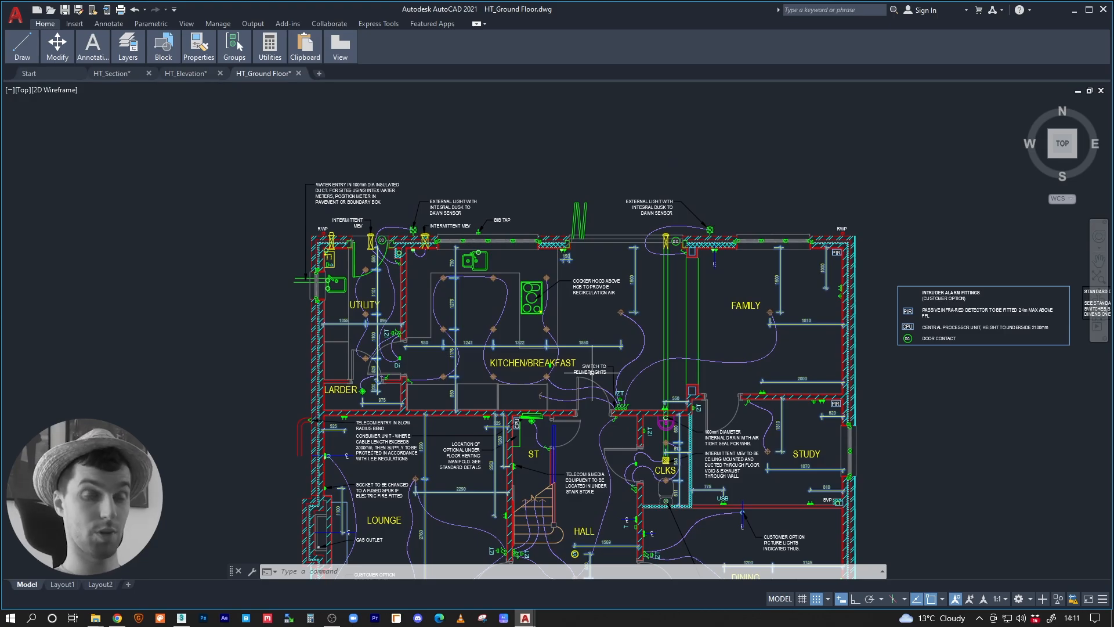
{"action": "middle_click_drag", "start_coordinate": [567, 399], "coordinate": [571, 360]}
{"action": "middle_click_drag", "start_coordinate": [519, 324], "coordinate": [505, 392]}
{"action": "key", "text": "Delete"}
Select everything similar to the kitchen's tick mark and wiring curve and the utility's IZT label across the plan, and erase it.
{"action": "scroll", "coordinate": [466, 386], "scroll_direction": "up", "scroll_amount": 4}
{"action": "left_click", "coordinate": [479, 225]}
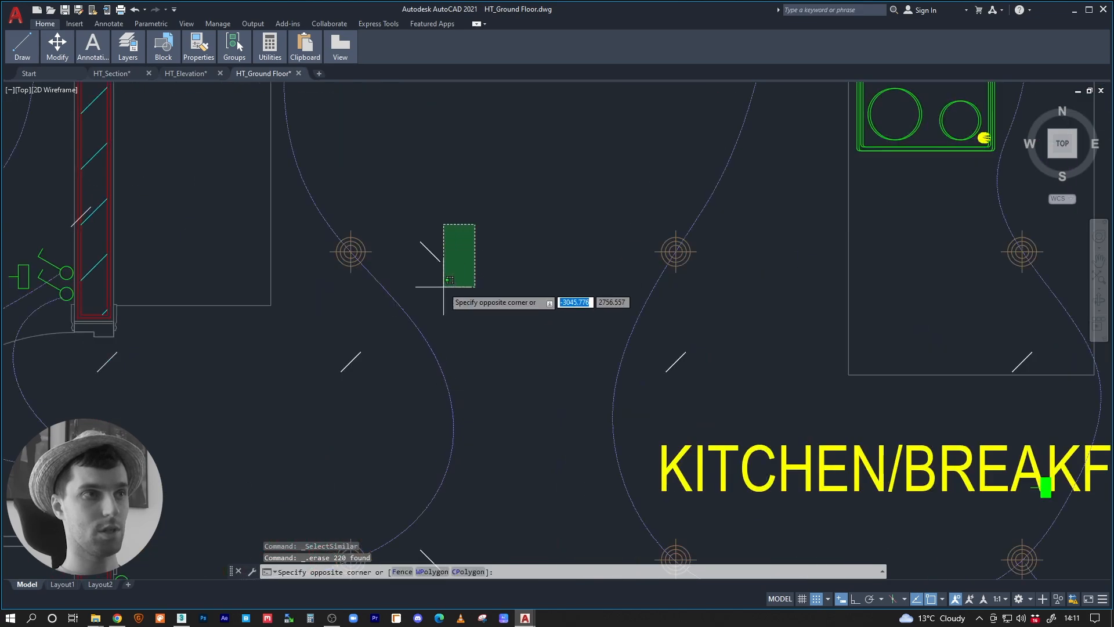
{"action": "left_click", "coordinate": [401, 385]}
{"action": "middle_click_drag", "start_coordinate": [130, 324], "coordinate": [674, 325]}
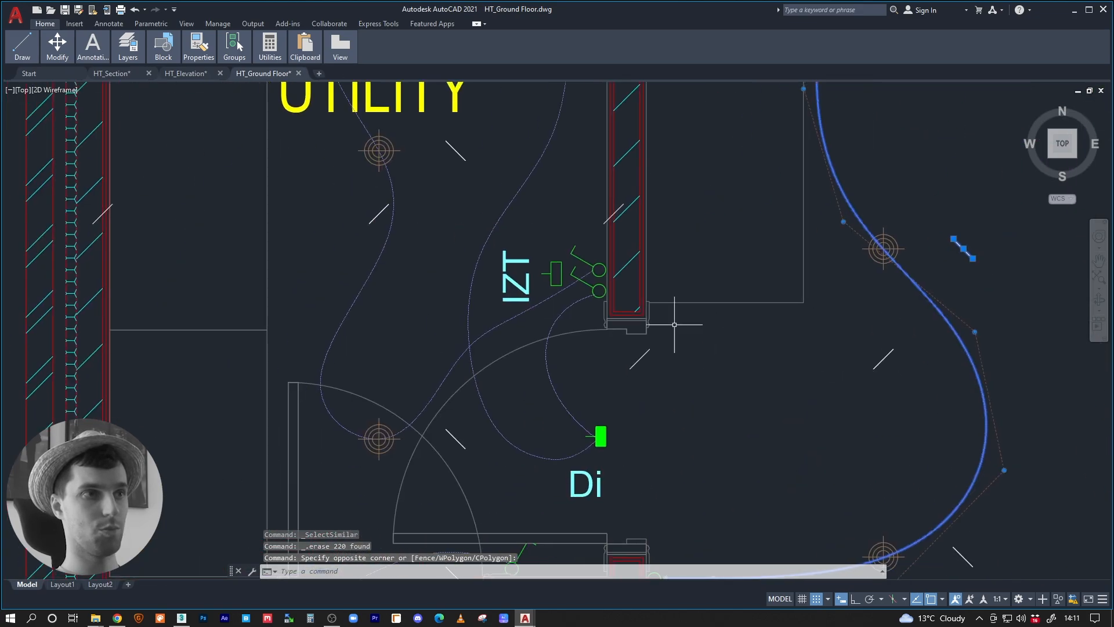
{"action": "left_click", "coordinate": [531, 252]}
{"action": "left_click", "coordinate": [495, 305]}
{"action": "middle_click_drag", "start_coordinate": [495, 305], "coordinate": [481, 444]}
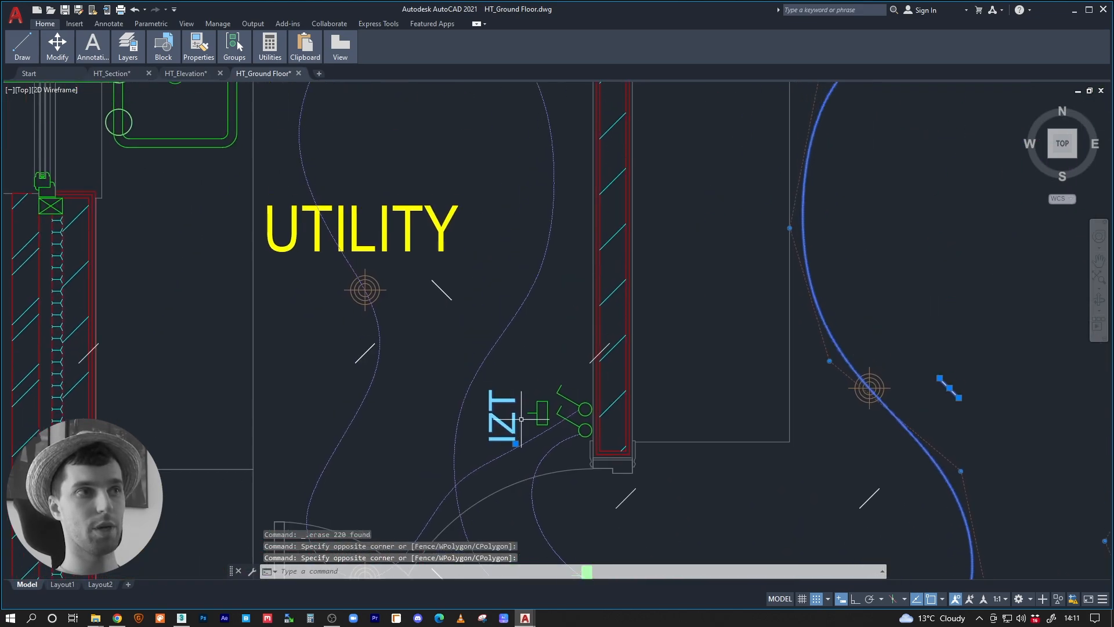
{"action": "scroll", "coordinate": [496, 310], "scroll_direction": "down", "scroll_amount": 2}
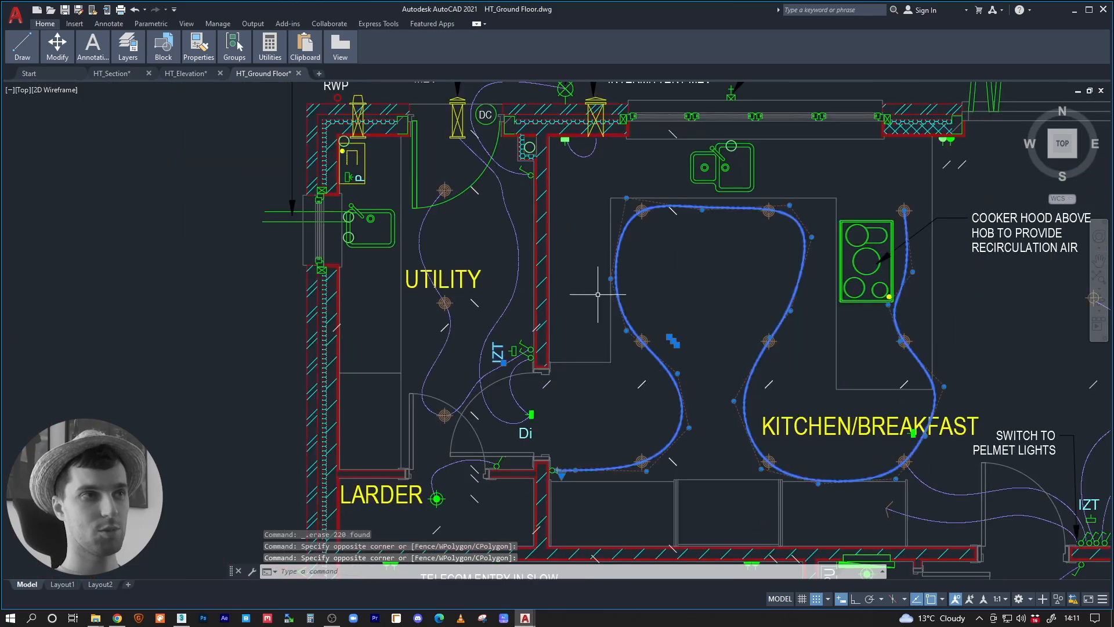
{"action": "middle_click_drag", "start_coordinate": [661, 379], "coordinate": [550, 224]}
{"action": "middle_click_drag", "start_coordinate": [698, 380], "coordinate": [521, 287]}
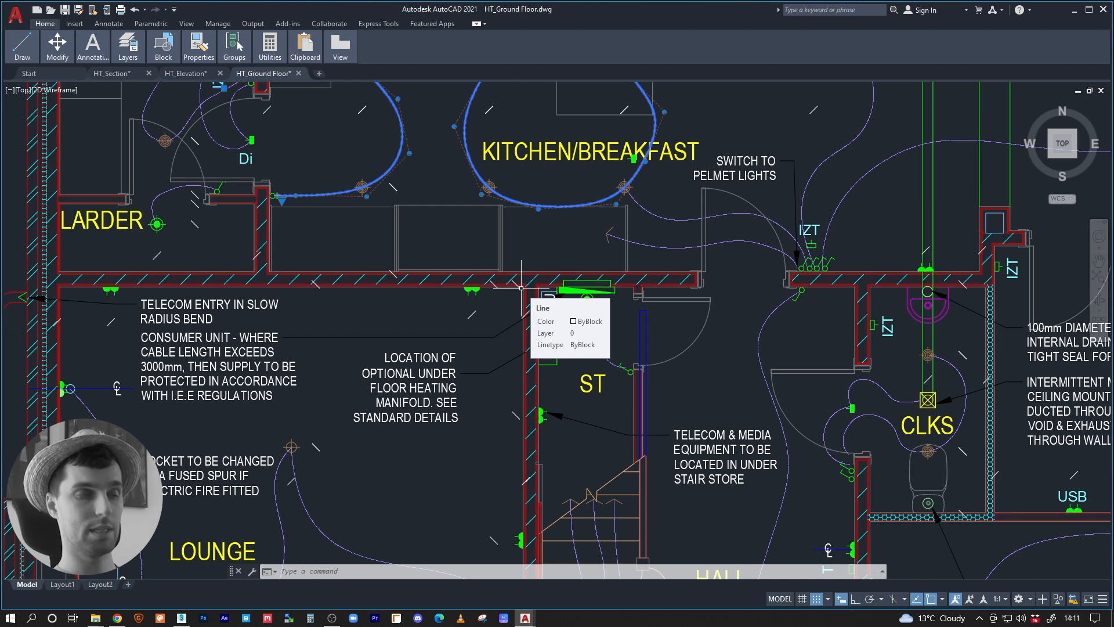
{"action": "scroll", "coordinate": [442, 287], "scroll_direction": "down", "scroll_amount": 6}
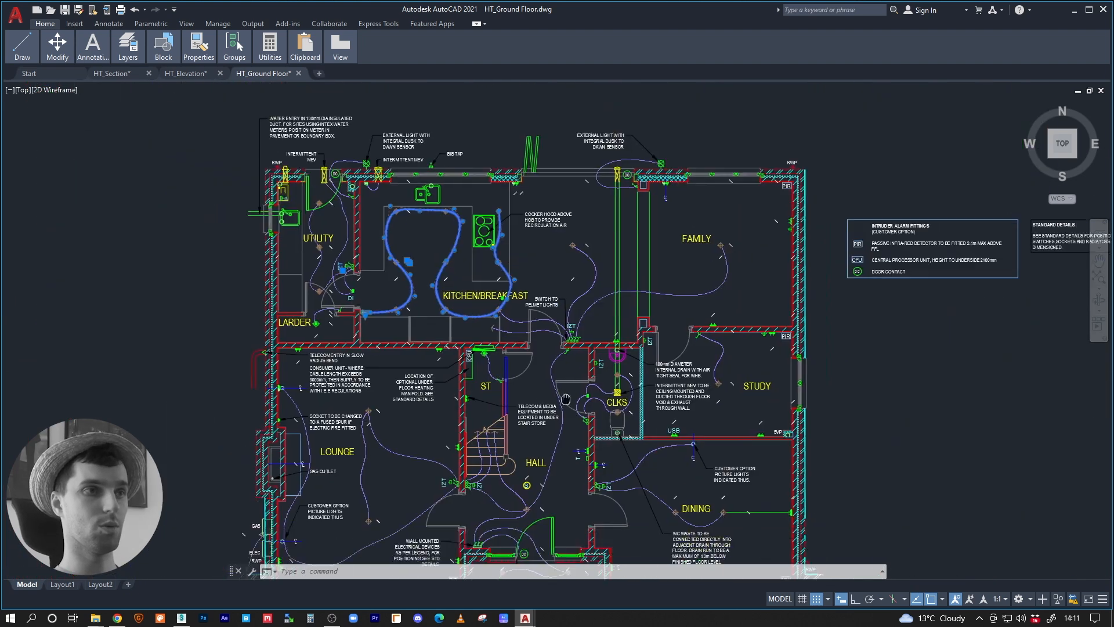
{"action": "scroll", "coordinate": [475, 401], "scroll_direction": "up", "scroll_amount": 2}
{"action": "scroll", "coordinate": [381, 427], "scroll_direction": "up", "scroll_amount": 2}
{"action": "left_click", "coordinate": [386, 434]}
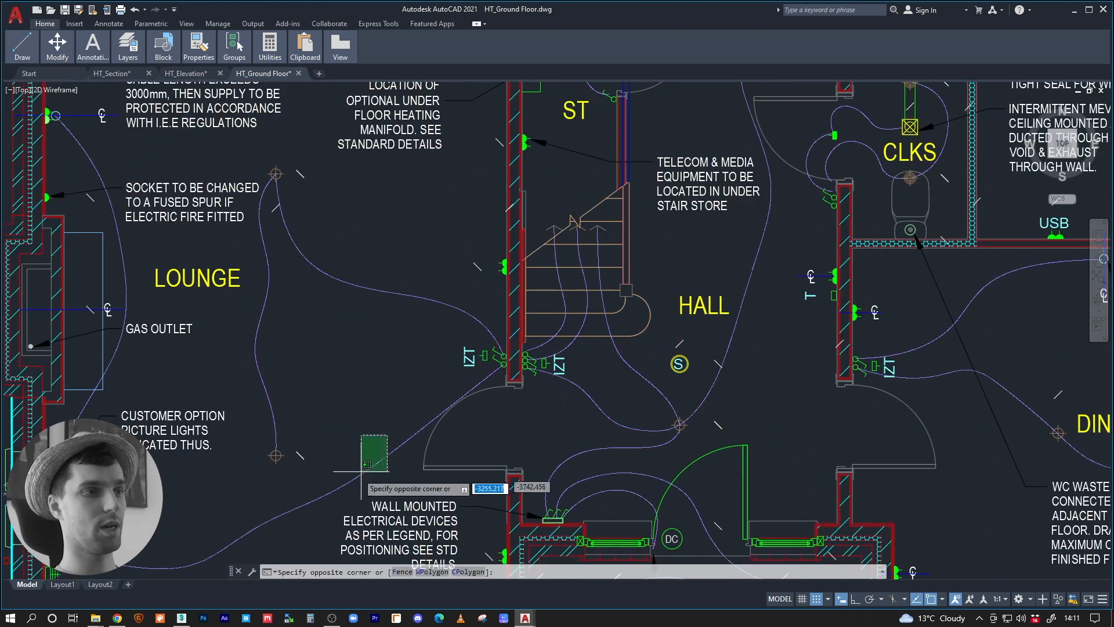
{"action": "left_click", "coordinate": [348, 477]}
{"action": "right_click", "coordinate": [404, 432]}
{"action": "left_click", "coordinate": [445, 331]}
{"action": "middle_click_drag", "start_coordinate": [602, 333], "coordinate": [507, 174]}
{"action": "scroll", "coordinate": [490, 272], "scroll_direction": "down", "scroll_amount": 2}
{"action": "middle_click_drag", "start_coordinate": [490, 273], "coordinate": [480, 537]}
{"action": "middle_click_drag", "start_coordinate": [631, 211], "coordinate": [620, 392]}
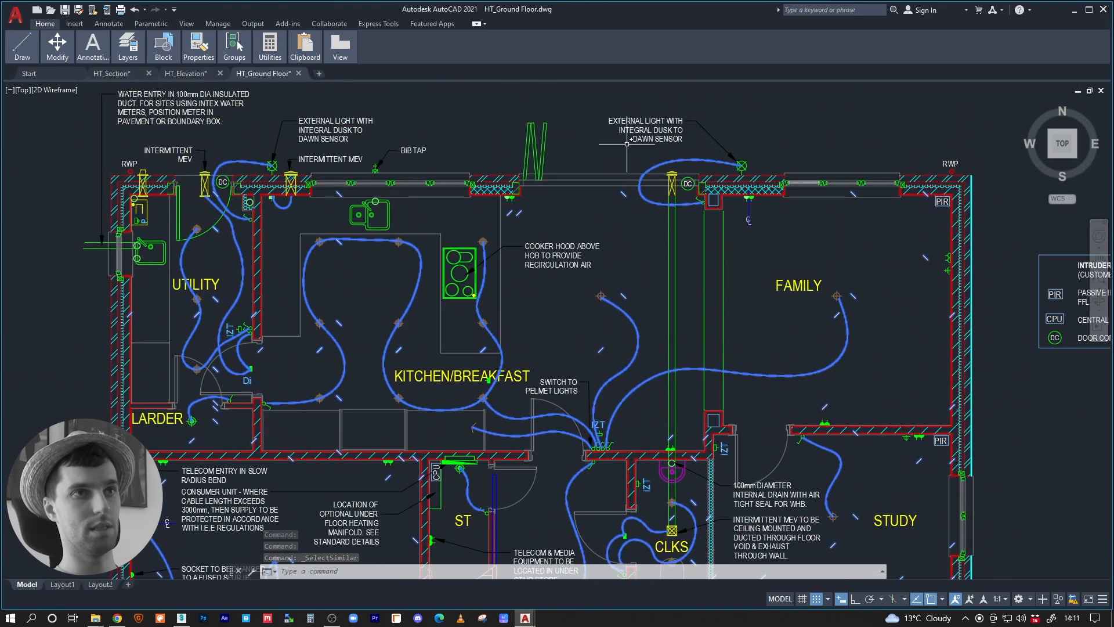
{"action": "mouse_move", "coordinate": [471, 317]}
{"action": "middle_mouse_down"}
{"action": "mouse_move", "coordinate": [596, 341]}
{"action": "mouse_move", "coordinate": [618, 321]}
{"action": "mouse_move", "coordinate": [618, 274]}
{"action": "middle_mouse_up"}
{"action": "key", "text": "Delete"}
Select everything similar to the UTILITY and KITCHEN/BREAKFAST labels and the pelmet lights note with its leader, and erase it.
{"action": "middle_click_drag", "start_coordinate": [422, 305], "coordinate": [428, 356]}
{"action": "scroll", "coordinate": [428, 356], "scroll_direction": "up", "scroll_amount": 5}
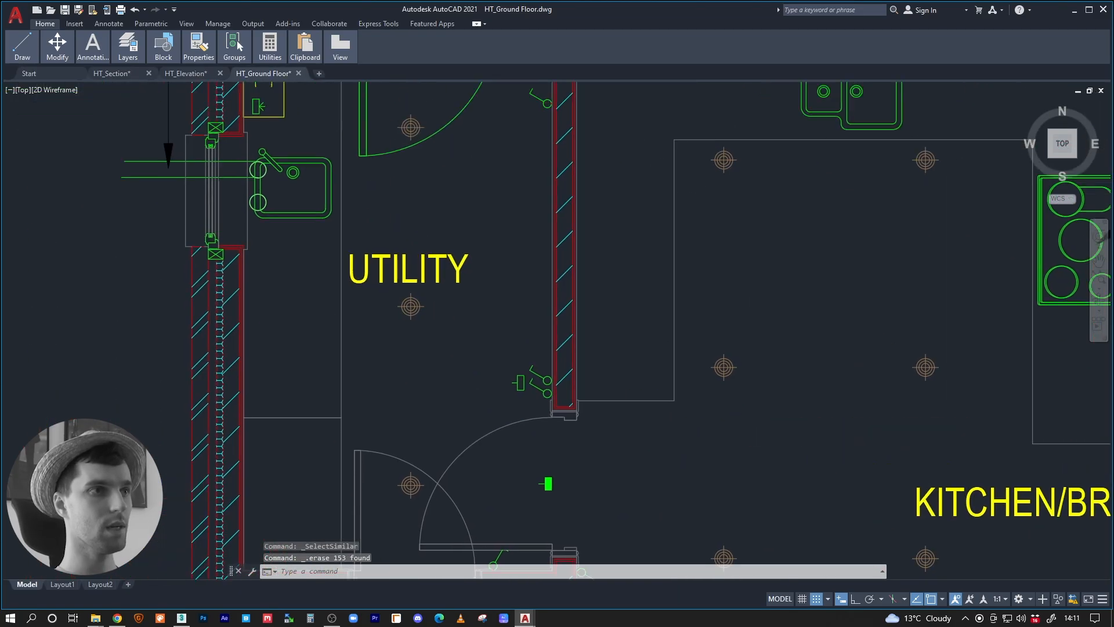
{"action": "left_click", "coordinate": [498, 236]}
{"action": "middle_click_drag", "start_coordinate": [693, 368], "coordinate": [394, 181]}
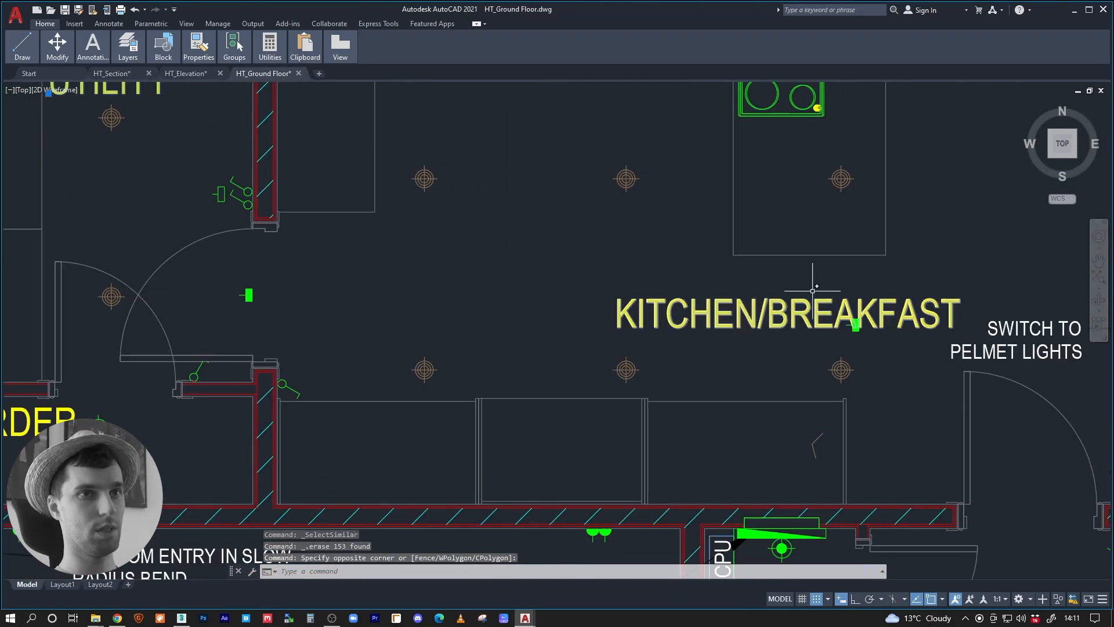
{"action": "left_click", "coordinate": [865, 287]}
{"action": "left_click", "coordinate": [756, 332]}
{"action": "middle_click_drag", "start_coordinate": [832, 403], "coordinate": [562, 361]}
{"action": "left_click", "coordinate": [858, 271]}
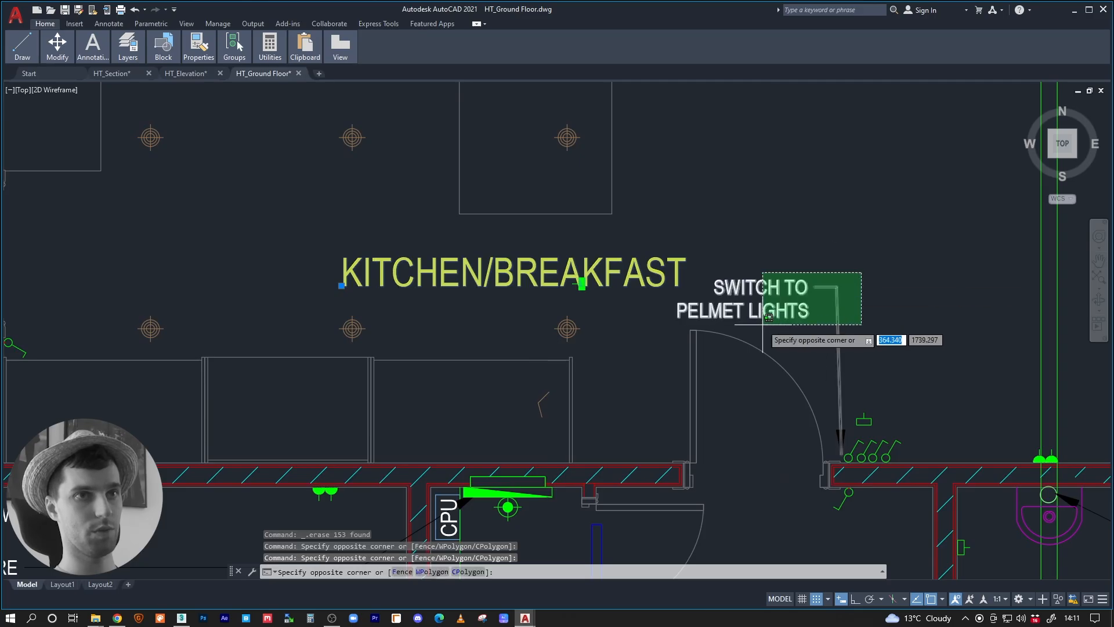
{"action": "left_click", "coordinate": [708, 328]}
{"action": "scroll", "coordinate": [848, 452], "scroll_direction": "up", "scroll_amount": 5}
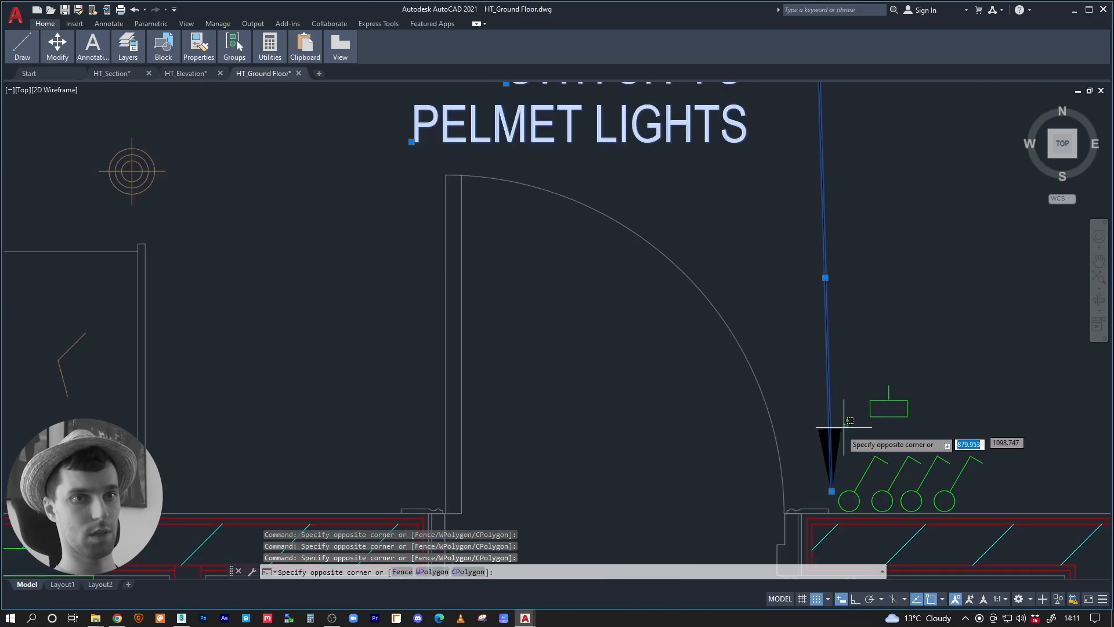
{"action": "scroll", "coordinate": [839, 450], "scroll_direction": "down", "scroll_amount": 5}
{"action": "right_click", "coordinate": [748, 360]}
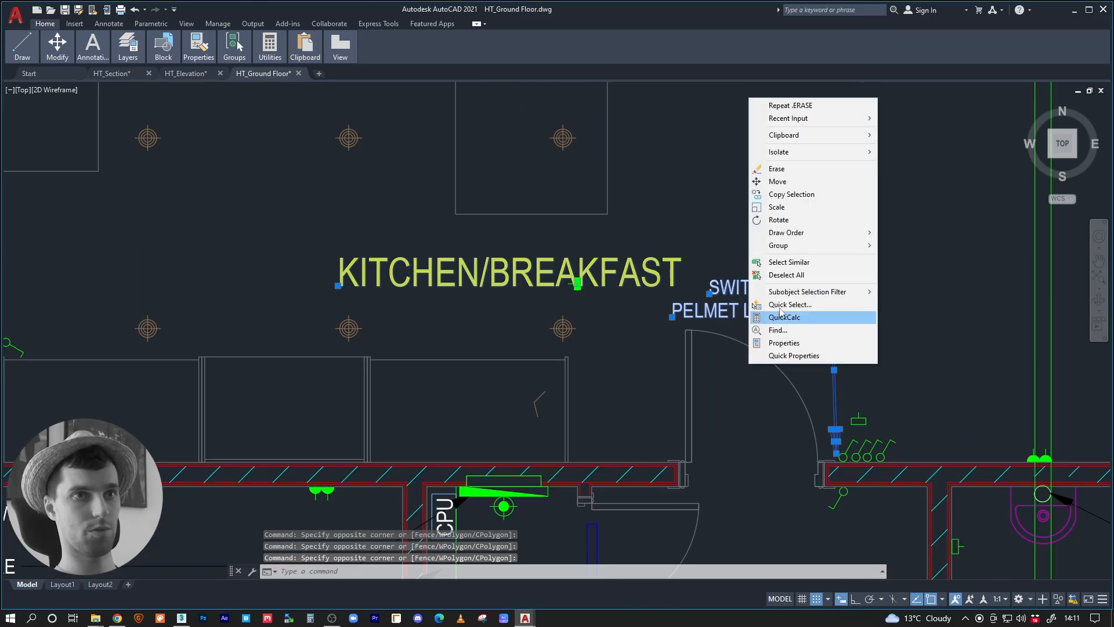
{"action": "left_click", "coordinate": [787, 262]}
{"action": "key", "text": "Delete"}
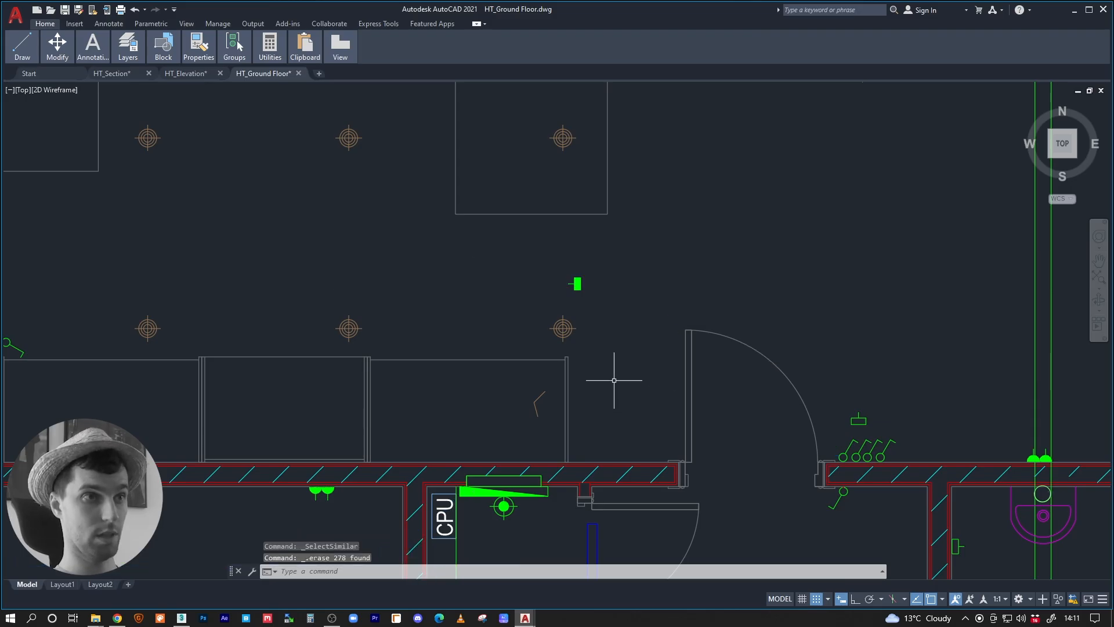
Select all hatch lines and insulation pattern similar to those in the lounge's front corner wall, and erase them throughout the plan.
{"action": "scroll", "coordinate": [611, 380], "scroll_direction": "down", "scroll_amount": 4}
{"action": "middle_click_drag", "start_coordinate": [397, 322], "coordinate": [430, 294]}
{"action": "scroll", "coordinate": [466, 368], "scroll_direction": "up", "scroll_amount": 1}
{"action": "middle_click_drag", "start_coordinate": [464, 439], "coordinate": [868, 361]}
{"action": "scroll", "coordinate": [371, 385], "scroll_direction": "up", "scroll_amount": 2}
{"action": "middle_click_drag", "start_coordinate": [365, 360], "coordinate": [597, 378]}
{"action": "scroll", "coordinate": [488, 383], "scroll_direction": "up", "scroll_amount": 1}
{"action": "scroll", "coordinate": [379, 307], "scroll_direction": "up", "scroll_amount": 2}
{"action": "scroll", "coordinate": [379, 307], "scroll_direction": "down", "scroll_amount": 2}
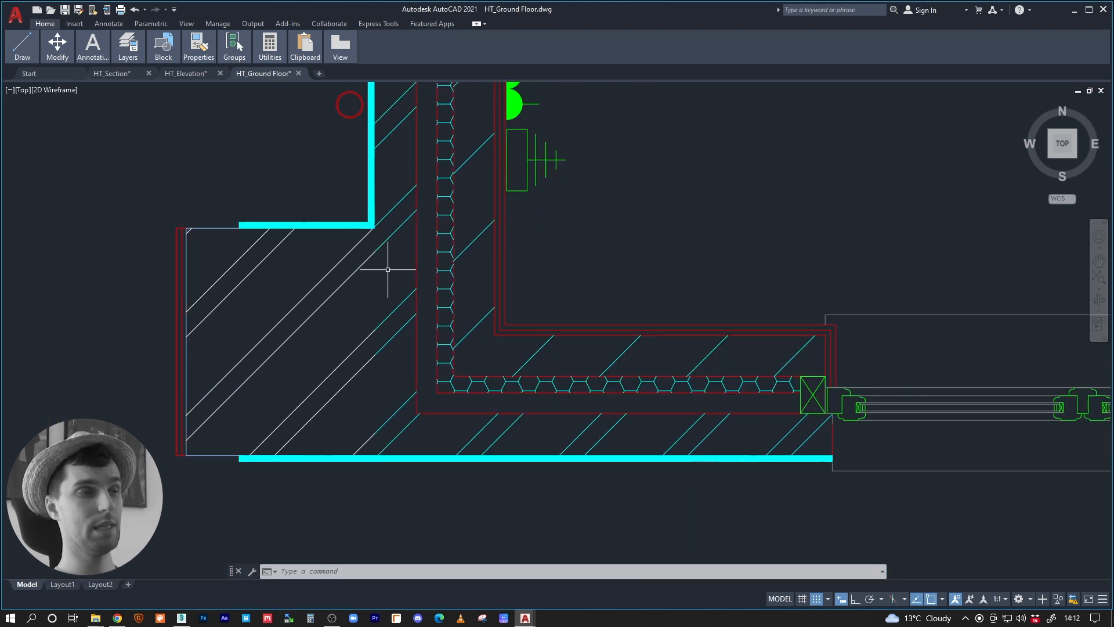
{"action": "middle_click_drag", "start_coordinate": [456, 281], "coordinate": [337, 293]}
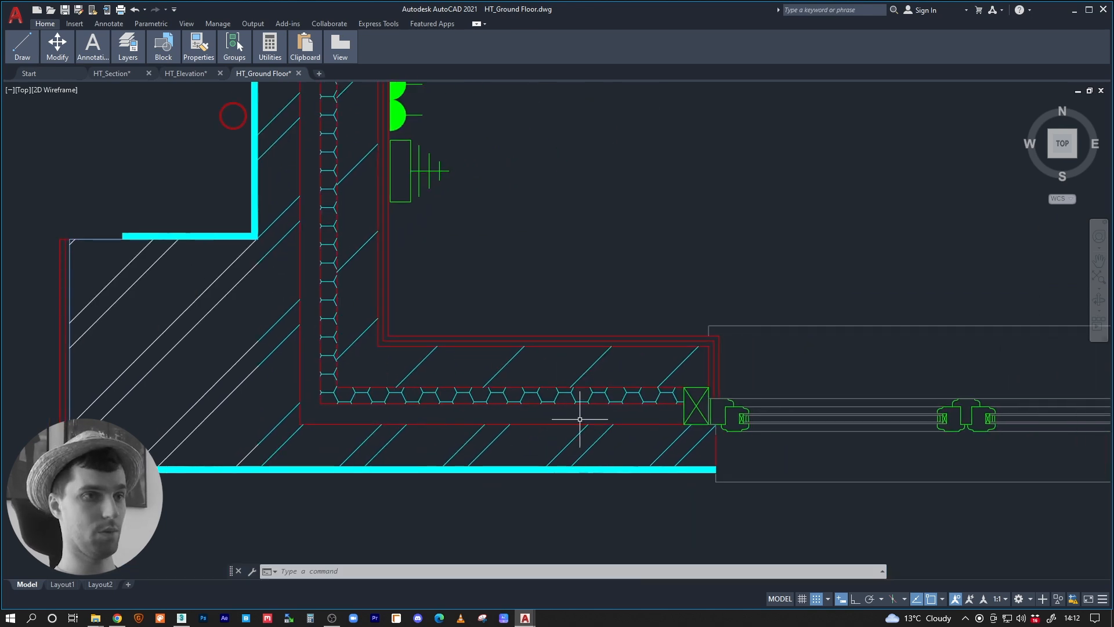
{"action": "left_click", "coordinate": [706, 445]}
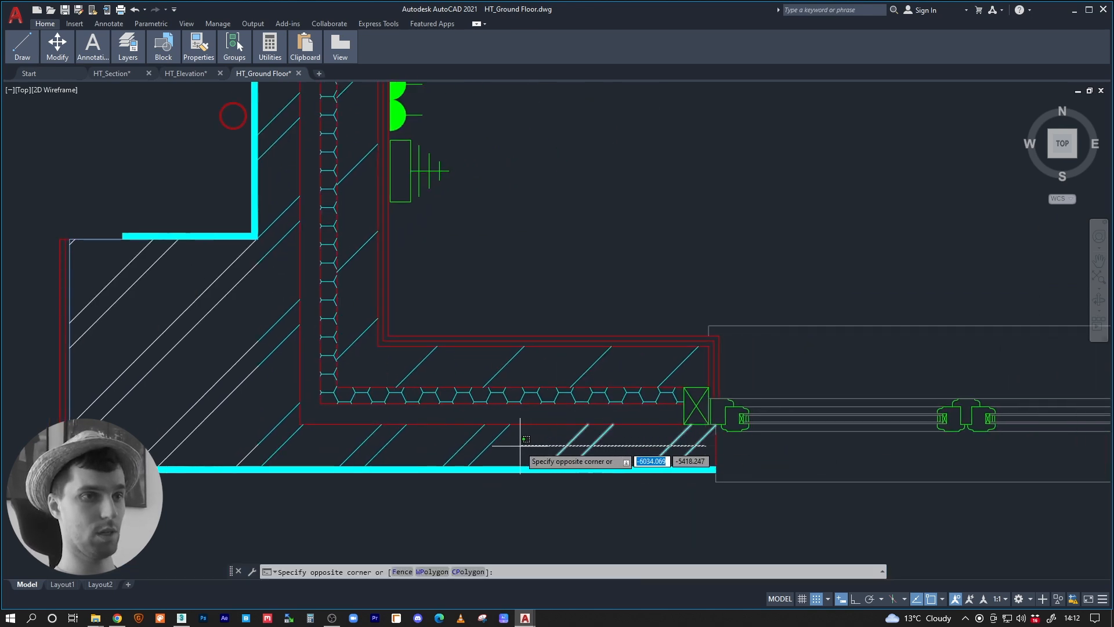
{"action": "left_click", "coordinate": [413, 454]}
{"action": "left_click", "coordinate": [633, 357]}
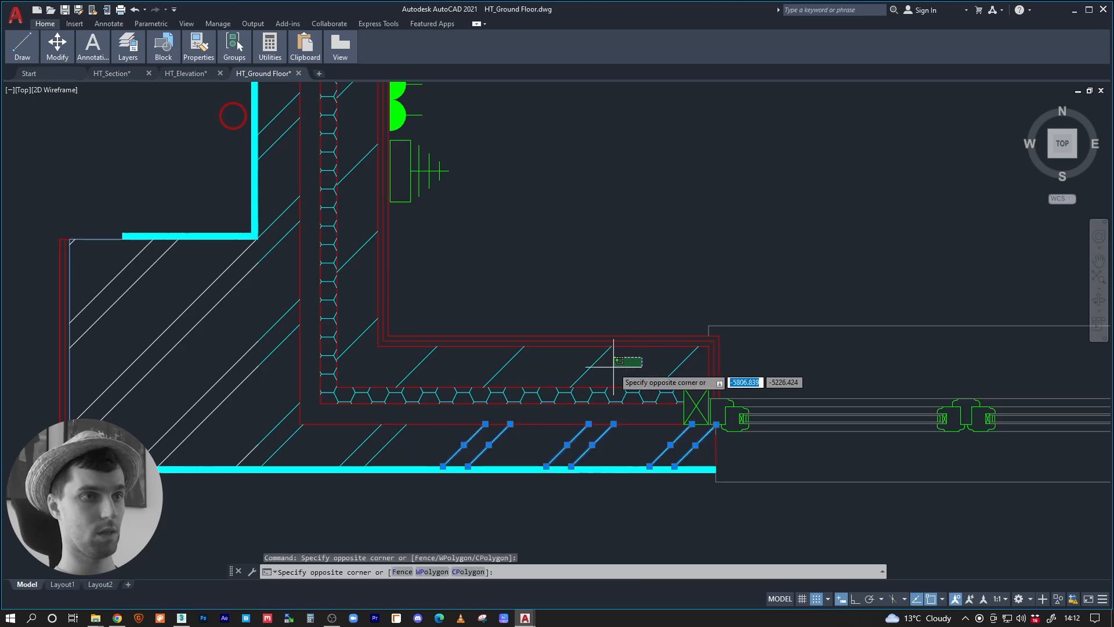
{"action": "left_click", "coordinate": [568, 389]}
{"action": "left_click", "coordinate": [589, 406]}
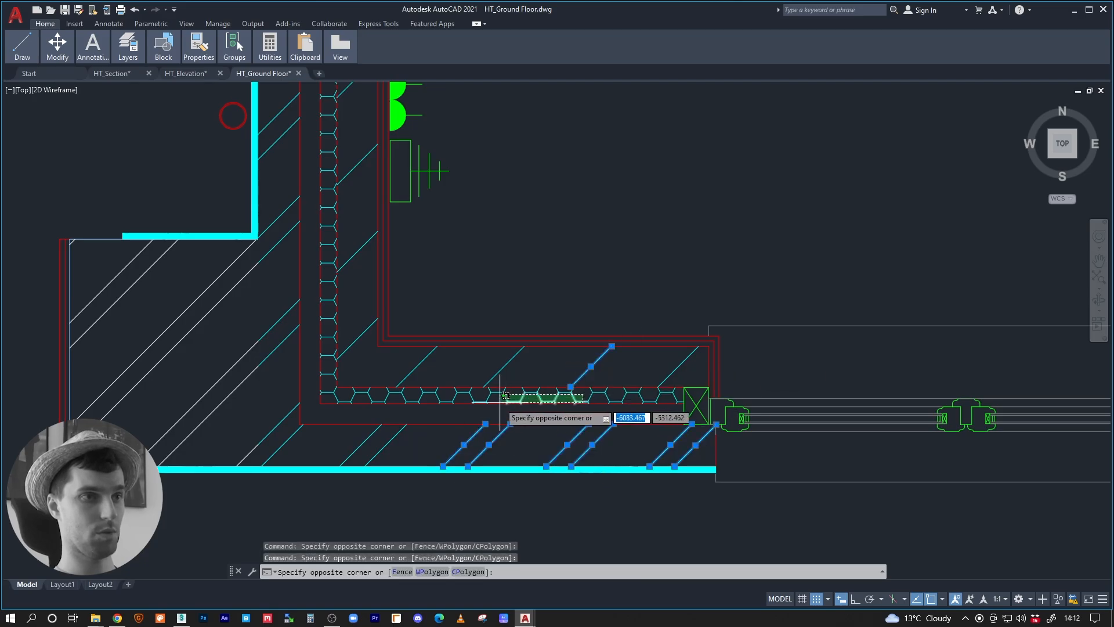
{"action": "left_click", "coordinate": [505, 401]}
{"action": "right_click", "coordinate": [504, 399]}
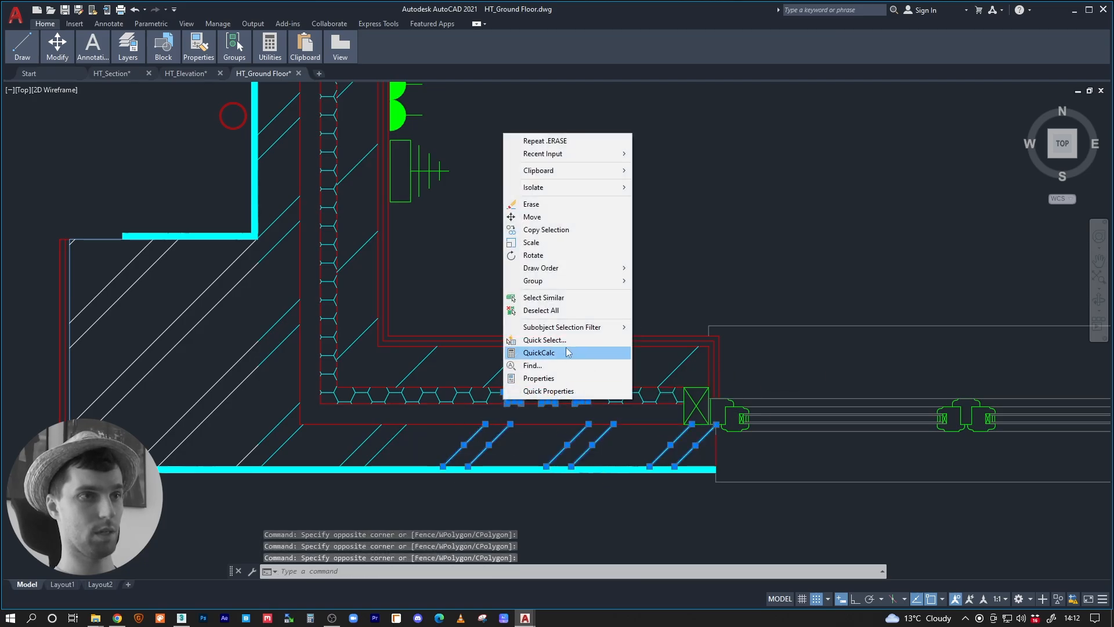
{"action": "left_click", "coordinate": [548, 297]}
{"action": "scroll", "coordinate": [828, 319], "scroll_direction": "down", "scroll_amount": 5}
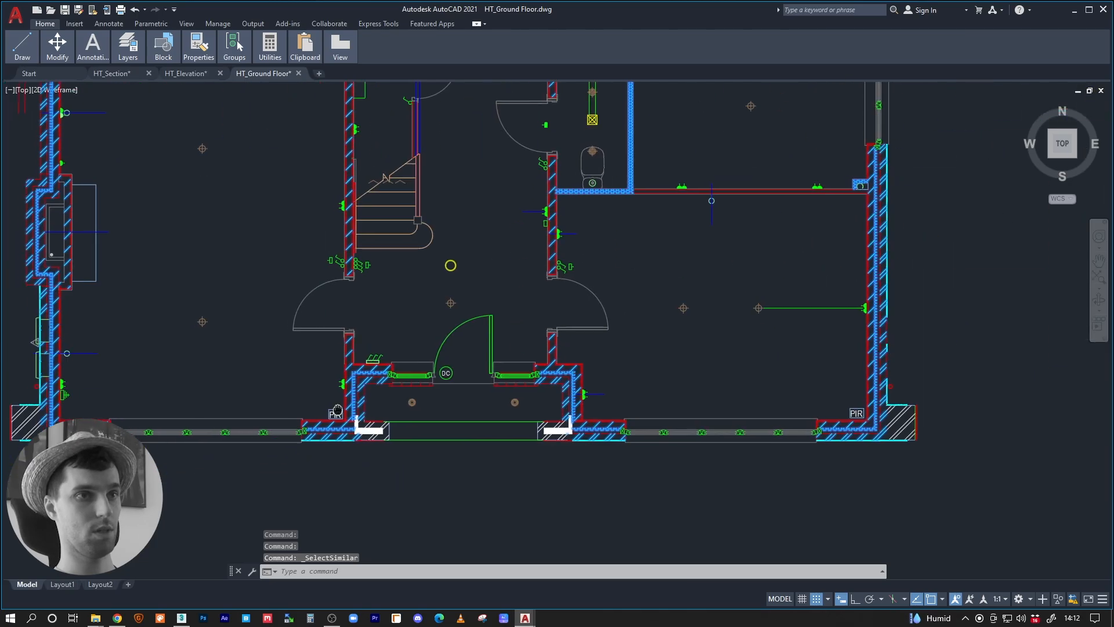
{"action": "middle_click_drag", "start_coordinate": [665, 230], "coordinate": [607, 437]}
{"action": "middle_click_drag", "start_coordinate": [497, 259], "coordinate": [689, 408]}
{"action": "middle_click_drag", "start_coordinate": [579, 283], "coordinate": [643, 430]}
{"action": "middle_click_drag", "start_coordinate": [561, 401], "coordinate": [494, 284]}
{"action": "key", "text": "Delete"}
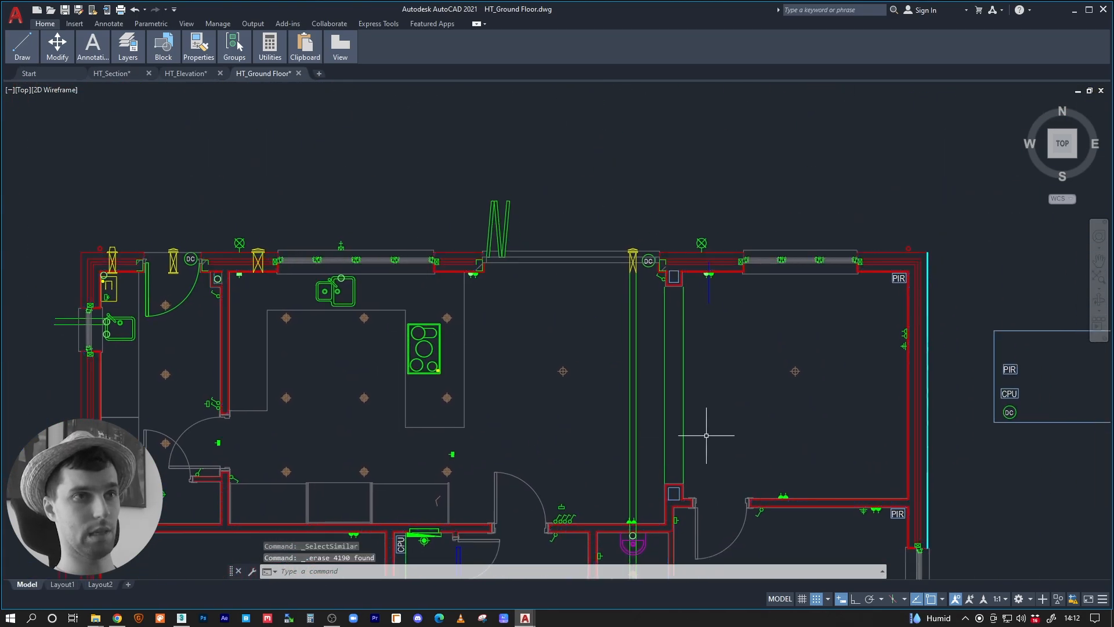
Erase the green vertical lines running between the kitchen/breakfast area and the family room.
{"action": "middle_click_drag", "start_coordinate": [705, 435], "coordinate": [667, 343]}
{"action": "left_click", "coordinate": [666, 278]}
{"action": "left_click", "coordinate": [572, 318]}
{"action": "key", "text": "Delete"}
Select all lines similar to the dining room's green horizontal line and blue centre line, and erase them.
{"action": "middle_click_drag", "start_coordinate": [598, 487], "coordinate": [550, 315]}
{"action": "middle_click_drag", "start_coordinate": [579, 157], "coordinate": [405, 191]}
{"action": "middle_click_drag", "start_coordinate": [656, 376], "coordinate": [772, 119]}
{"action": "left_click", "coordinate": [704, 294]}
{"action": "left_click", "coordinate": [686, 343]}
{"action": "left_click", "coordinate": [601, 224]}
{"action": "left_click", "coordinate": [601, 226]}
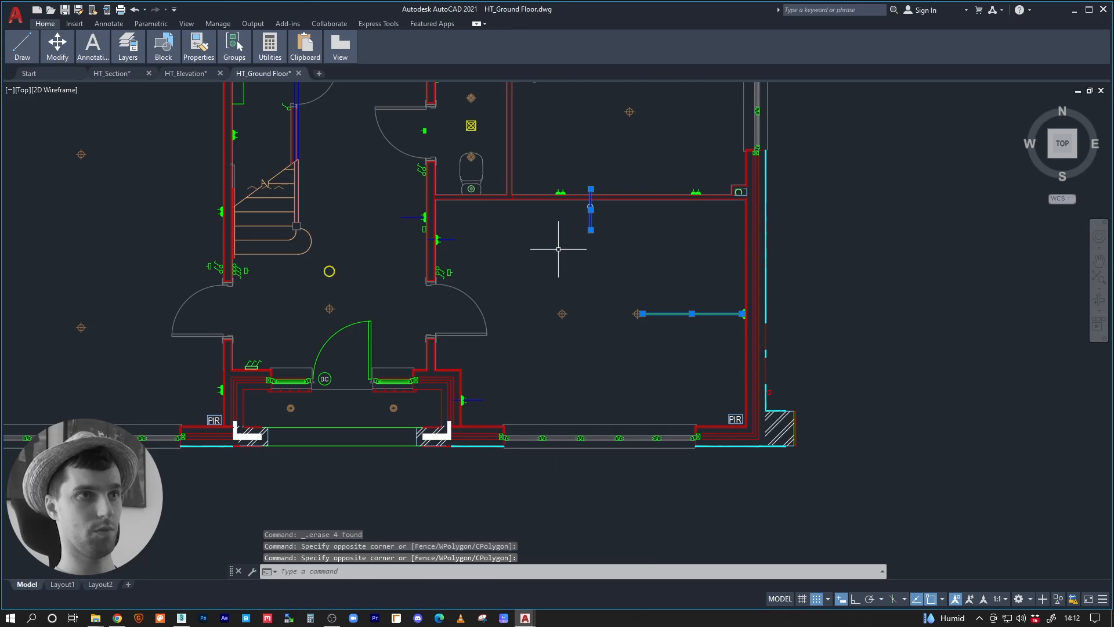
{"action": "right_click", "coordinate": [567, 249]}
{"action": "left_click", "coordinate": [580, 413]}
{"action": "key", "text": "Delete"}
Examine the porch, the lounge's external wall and the front window for remaining unwanted linework.
{"action": "middle_click_drag", "start_coordinate": [441, 283], "coordinate": [673, 279]}
{"action": "scroll", "coordinate": [581, 367], "scroll_direction": "up", "scroll_amount": 2}
{"action": "middle_click_drag", "start_coordinate": [414, 389], "coordinate": [544, 344]}
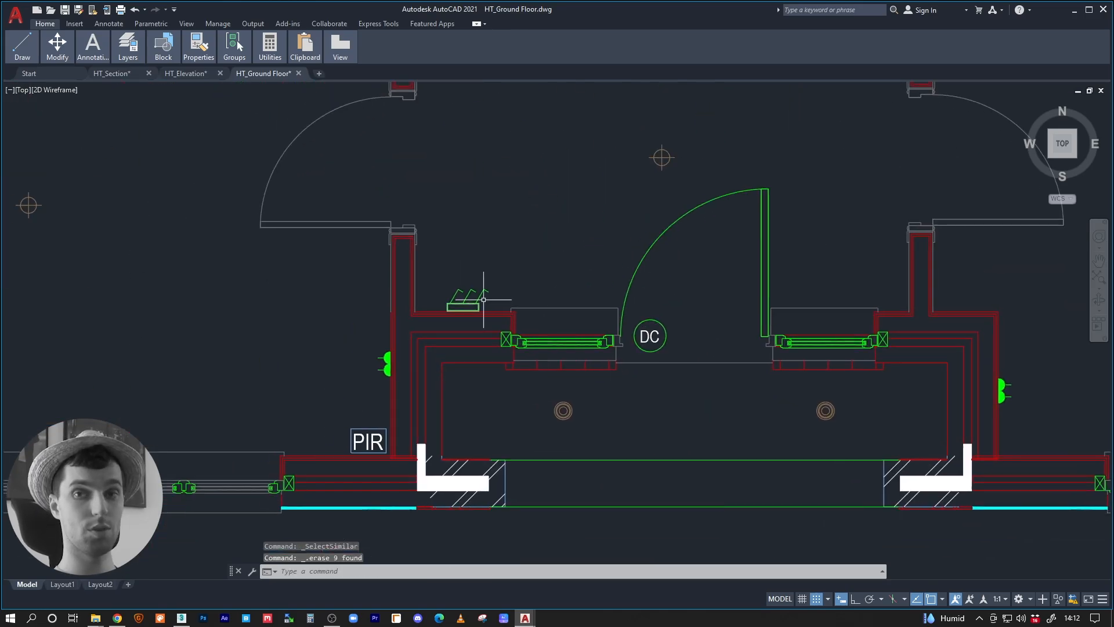
{"action": "mouse_move", "coordinate": [468, 287]}
{"action": "middle_mouse_down"}
{"action": "mouse_move", "coordinate": [527, 307]}
{"action": "mouse_move", "coordinate": [526, 367]}
{"action": "mouse_move", "coordinate": [791, 361]}
{"action": "middle_mouse_up"}
{"action": "scroll", "coordinate": [511, 341], "scroll_direction": "down", "scroll_amount": 1}
{"action": "middle_click_drag", "start_coordinate": [340, 304], "coordinate": [576, 382]}
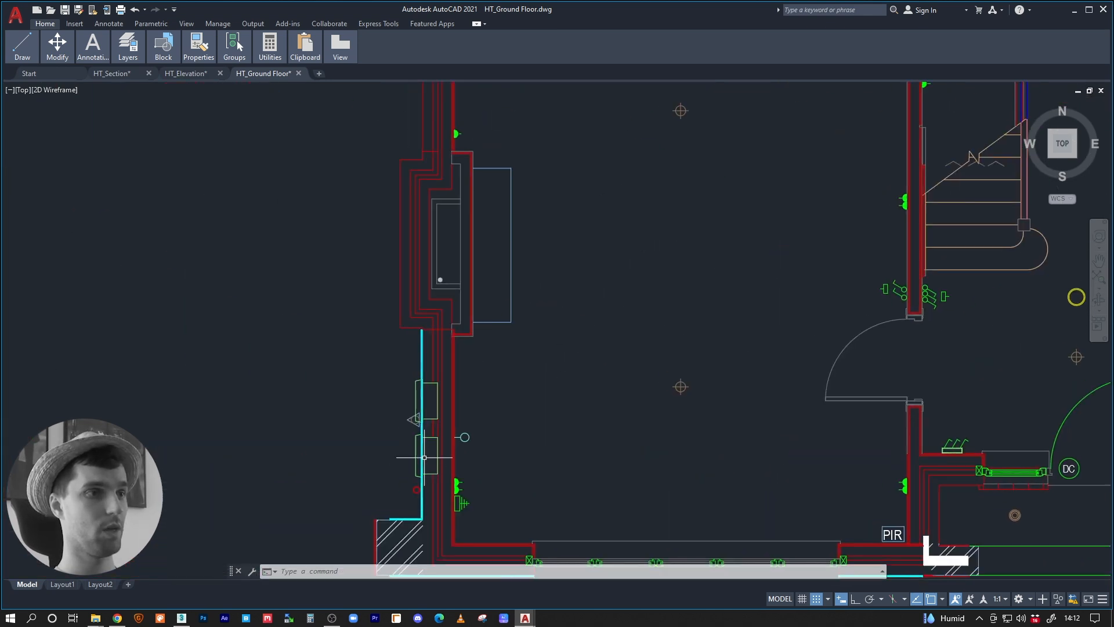
{"action": "scroll", "coordinate": [422, 454], "scroll_direction": "up", "scroll_amount": 2}
{"action": "middle_click_drag", "start_coordinate": [390, 410], "coordinate": [373, 311]}
{"action": "middle_click_drag", "start_coordinate": [522, 392], "coordinate": [374, 213]}
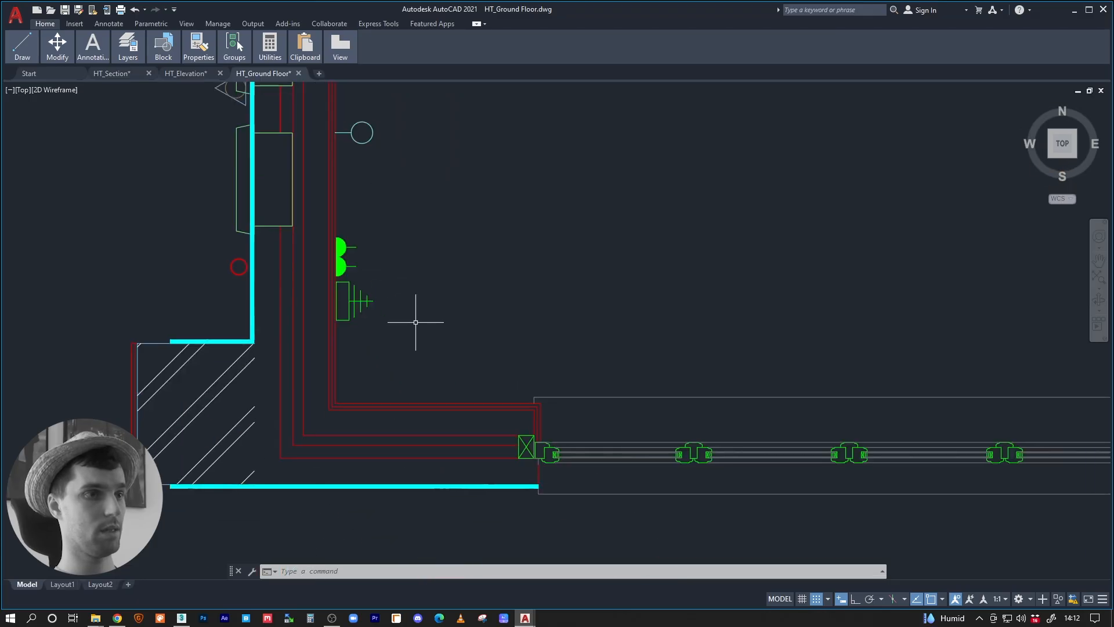
{"action": "middle_click_drag", "start_coordinate": [844, 443], "coordinate": [467, 356]}
{"action": "scroll", "coordinate": [467, 355], "scroll_direction": "down", "scroll_amount": 3}
{"action": "middle_click_drag", "start_coordinate": [629, 377], "coordinate": [408, 470]}
Select all diagonal hatch lines similar to those in the porch pier beside the PIR symbol, and erase them.
{"action": "scroll", "coordinate": [408, 470], "scroll_direction": "up", "scroll_amount": 6}
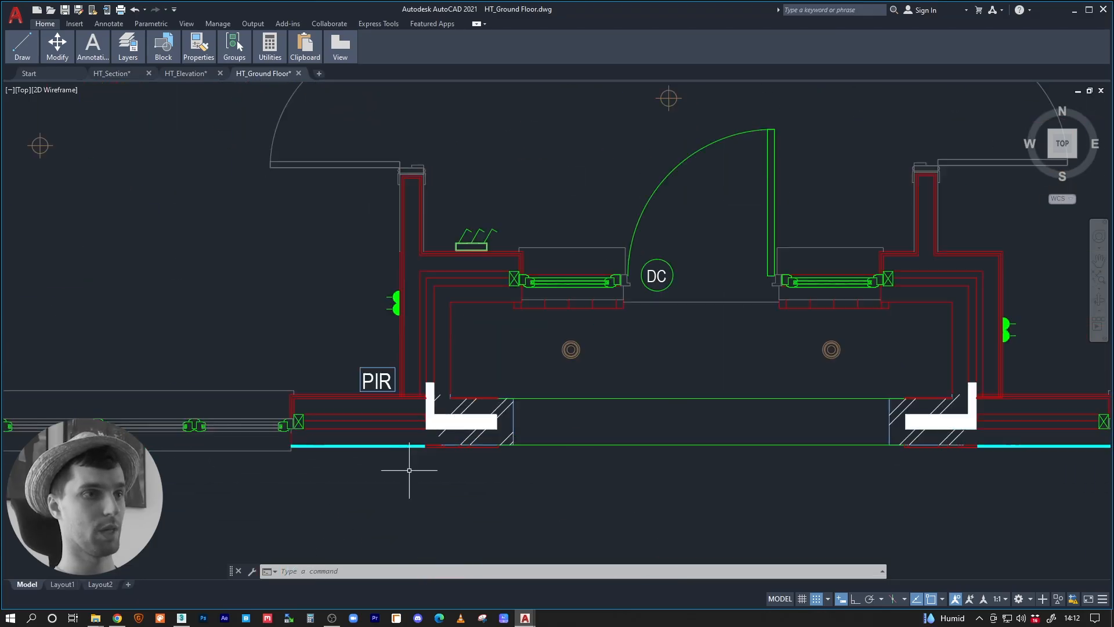
{"action": "scroll", "coordinate": [584, 338], "scroll_direction": "down", "scroll_amount": 2}
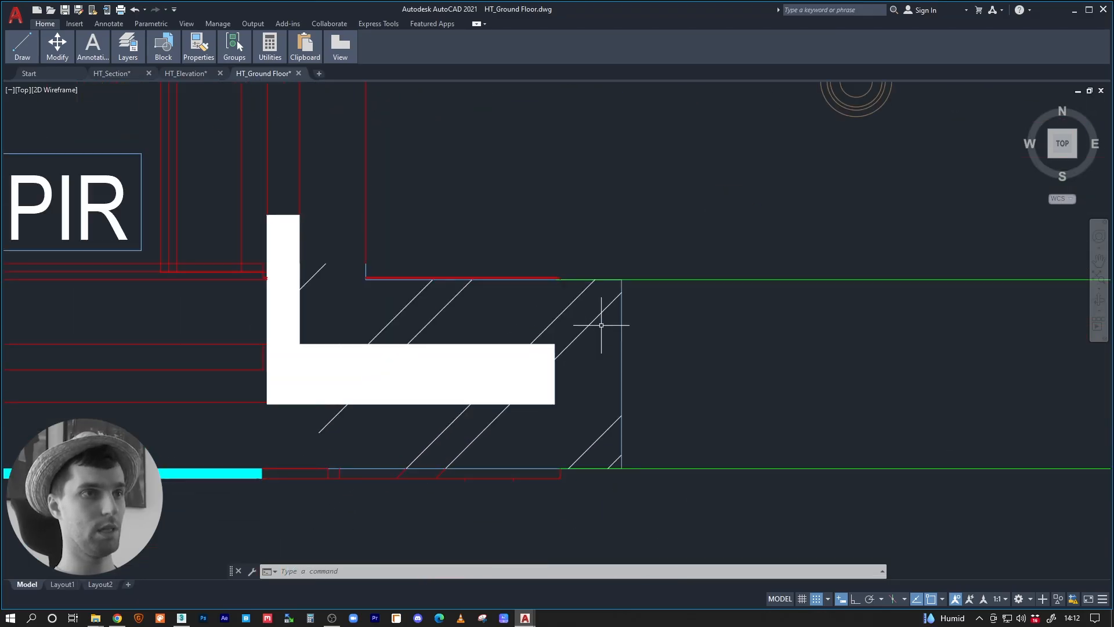
{"action": "left_click", "coordinate": [498, 311]}
{"action": "left_click", "coordinate": [374, 336]}
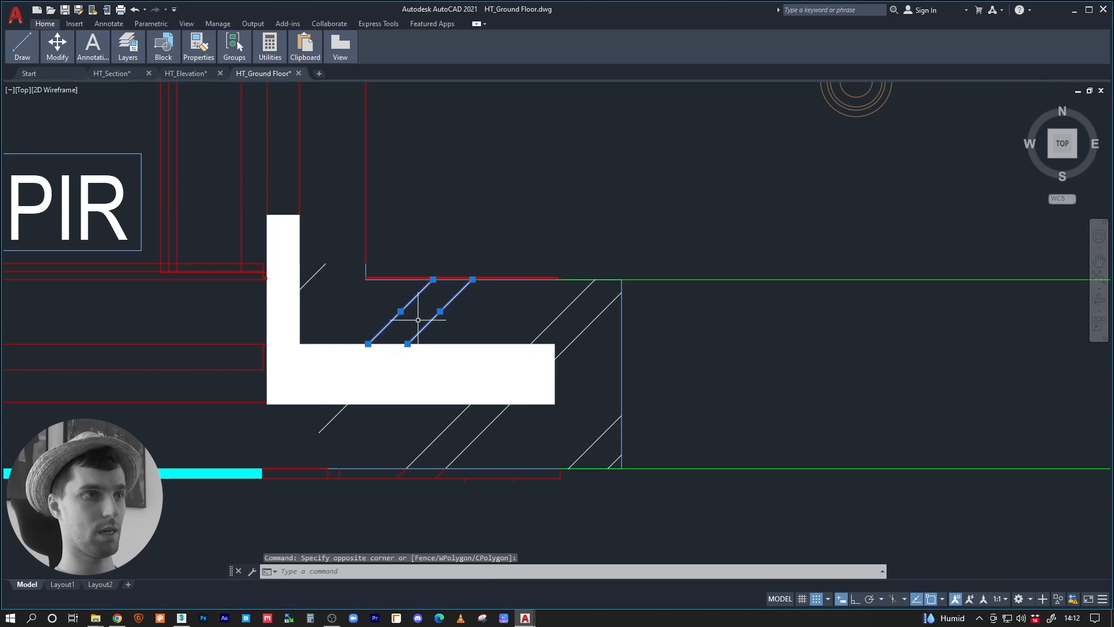
{"action": "right_click", "coordinate": [450, 314]}
{"action": "left_click", "coordinate": [490, 477]}
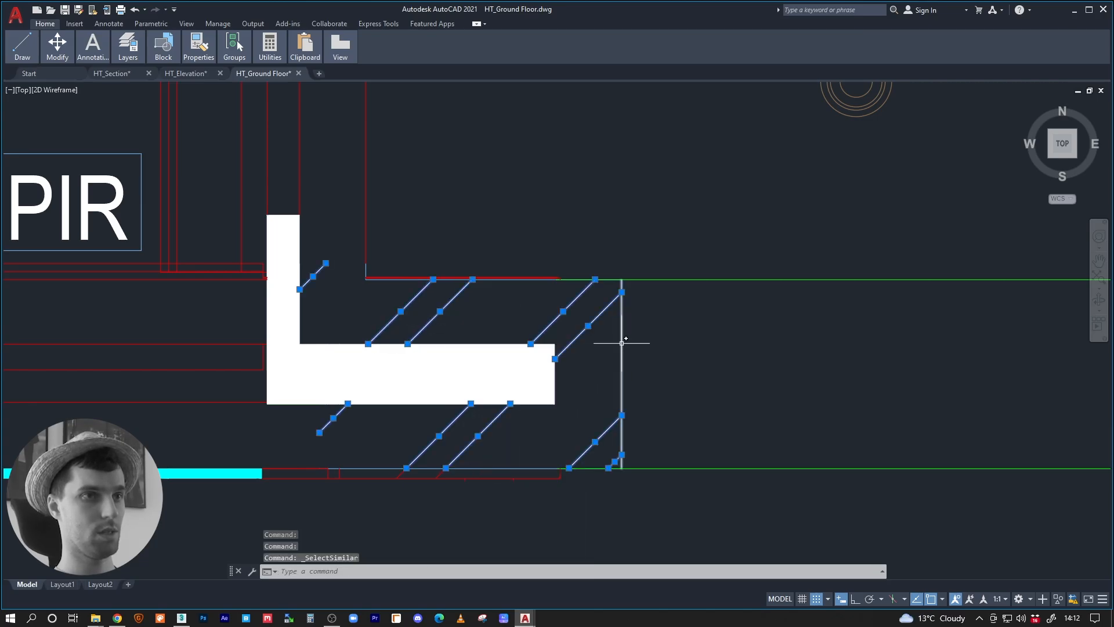
{"action": "key", "text": "Delete"}
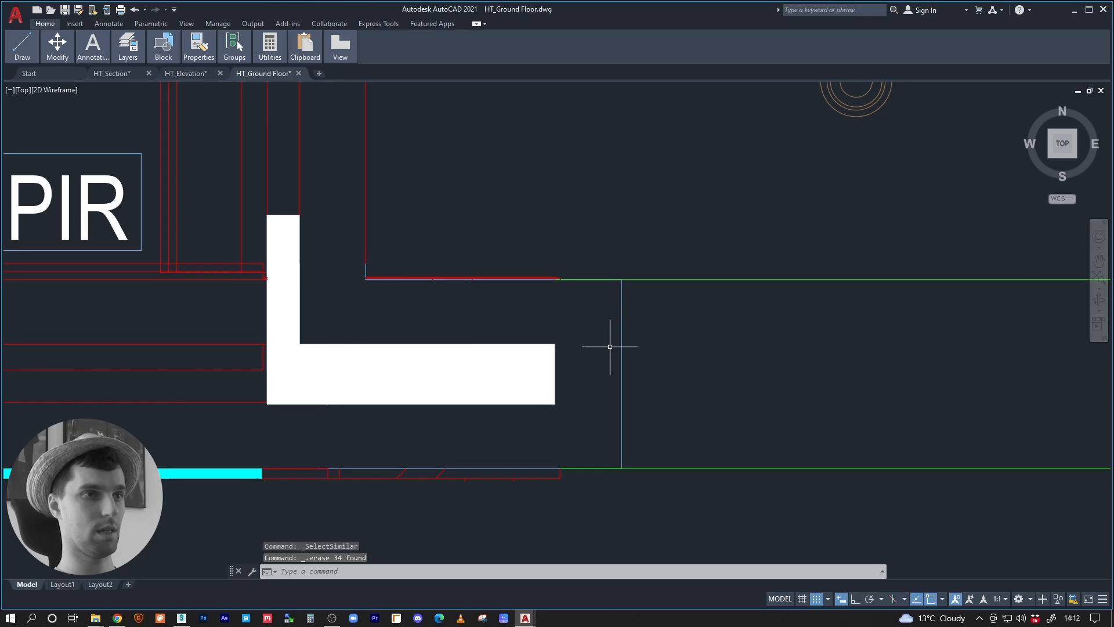
Erase the white L-shaped solid fill from the porch pier beside the PIR symbol.
{"action": "scroll", "coordinate": [495, 361], "scroll_direction": "down", "scroll_amount": 5}
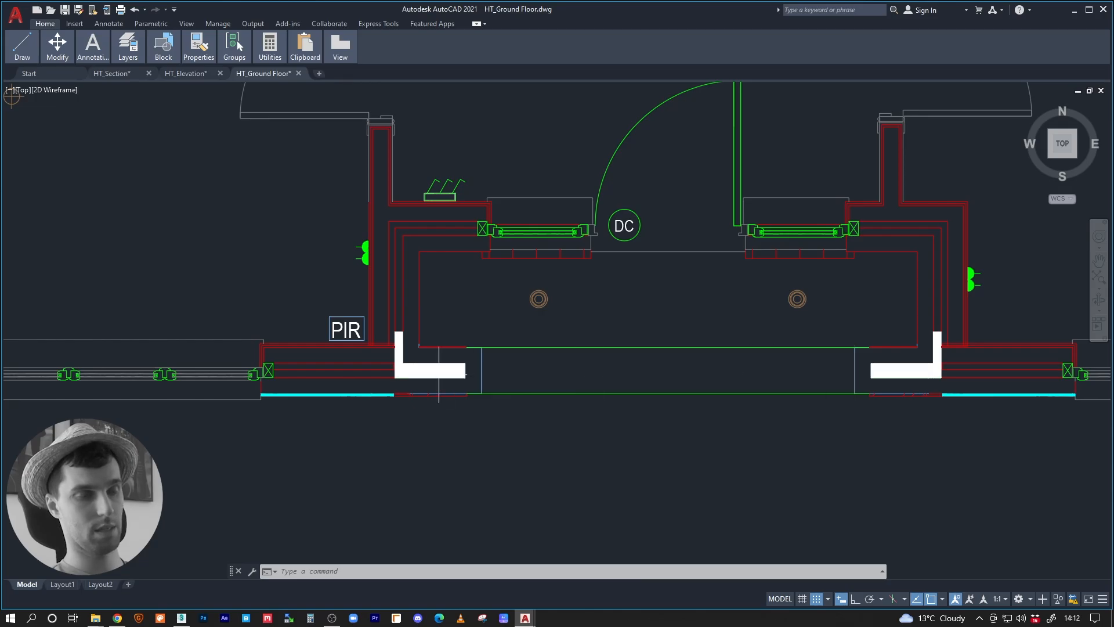
{"action": "scroll", "coordinate": [439, 371], "scroll_direction": "up", "scroll_amount": 8}
{"action": "left_click", "coordinate": [724, 284]}
{"action": "left_click", "coordinate": [413, 447]}
{"action": "key", "text": "Delete"}
{"action": "left_click", "coordinate": [397, 270]}
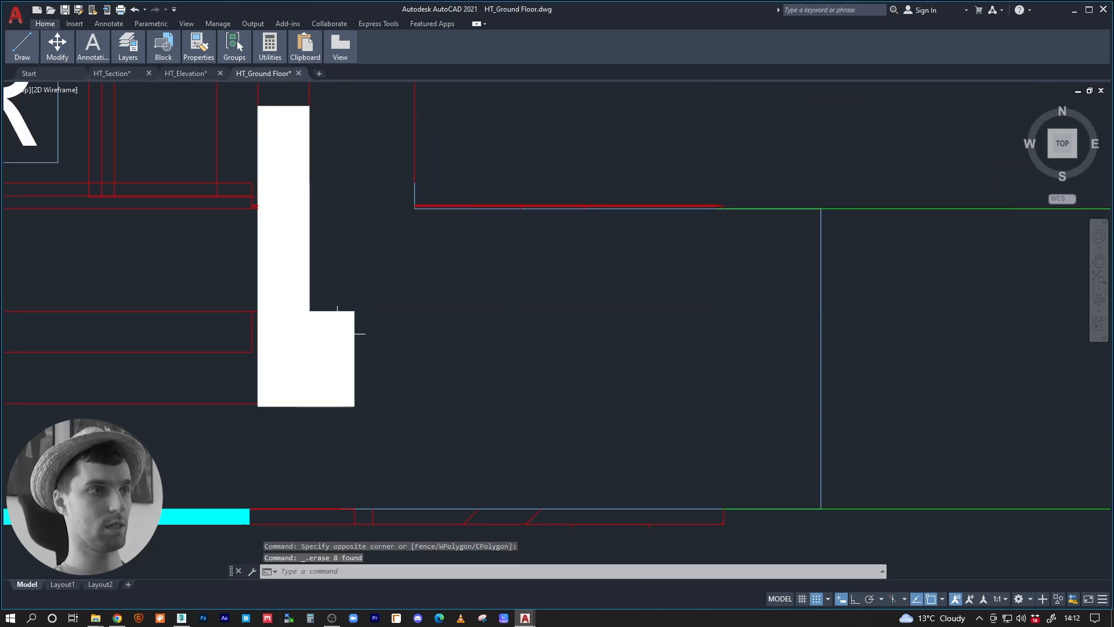
{"action": "left_click", "coordinate": [265, 423]}
{"action": "key", "text": "Delete"}
Erase the leftover vertical line where the white fill was in the porch pier.
{"action": "middle_click_drag", "start_coordinate": [311, 275], "coordinate": [321, 377]}
{"action": "left_click", "coordinate": [304, 356]}
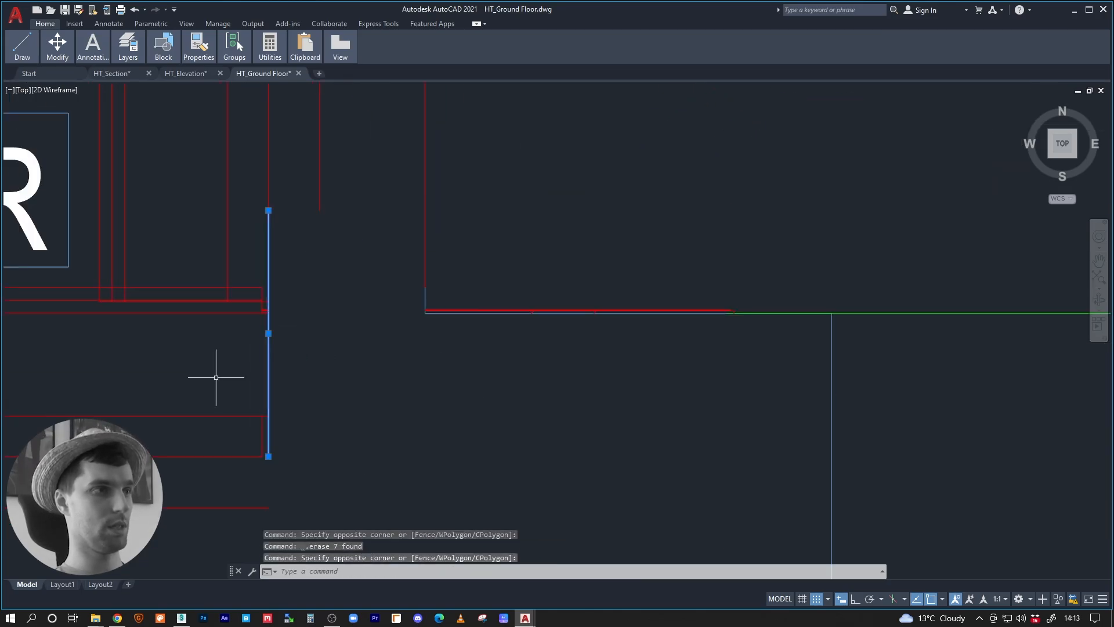
{"action": "left_click", "coordinate": [214, 376]}
{"action": "key", "text": "Delete"}
{"action": "scroll", "coordinate": [259, 388], "scroll_direction": "down", "scroll_amount": 8}
{"action": "middle_click_drag", "start_coordinate": [275, 240], "coordinate": [323, 229]}
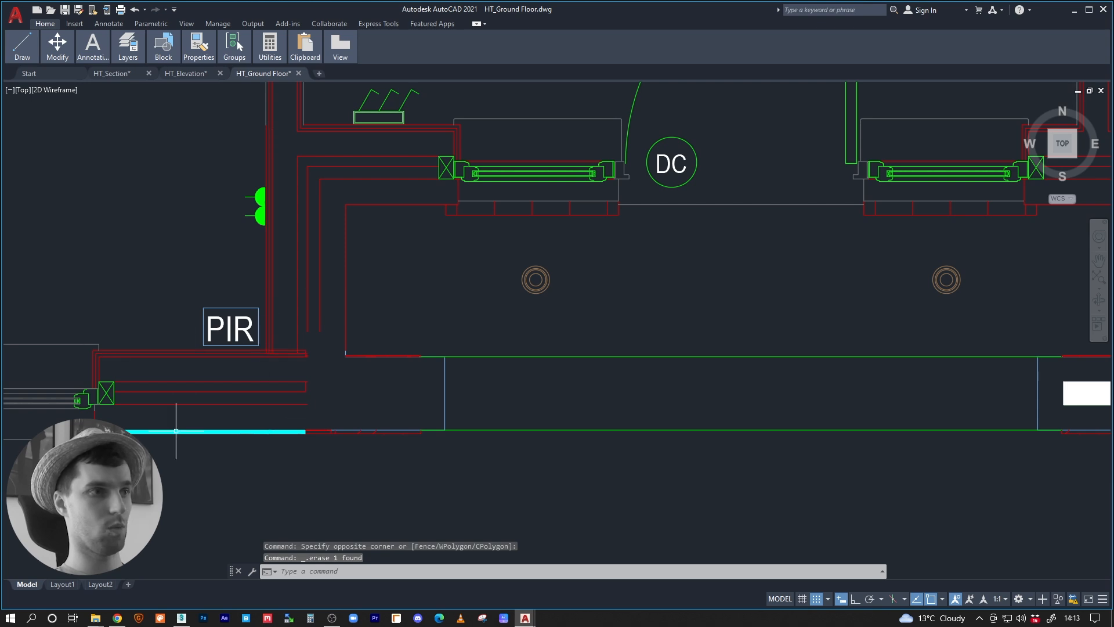
Erase the white solid fill and its leftover pieces from the porch's east pier.
{"action": "middle_click_drag", "start_coordinate": [795, 375], "coordinate": [318, 386]}
{"action": "left_click", "coordinate": [668, 390]}
{"action": "left_click", "coordinate": [601, 429]}
{"action": "key", "text": "Delete"}
{"action": "middle_click_drag", "start_coordinate": [705, 406], "coordinate": [610, 412]}
{"action": "scroll", "coordinate": [610, 412], "scroll_direction": "up", "scroll_amount": 1}
{"action": "left_click", "coordinate": [664, 368]}
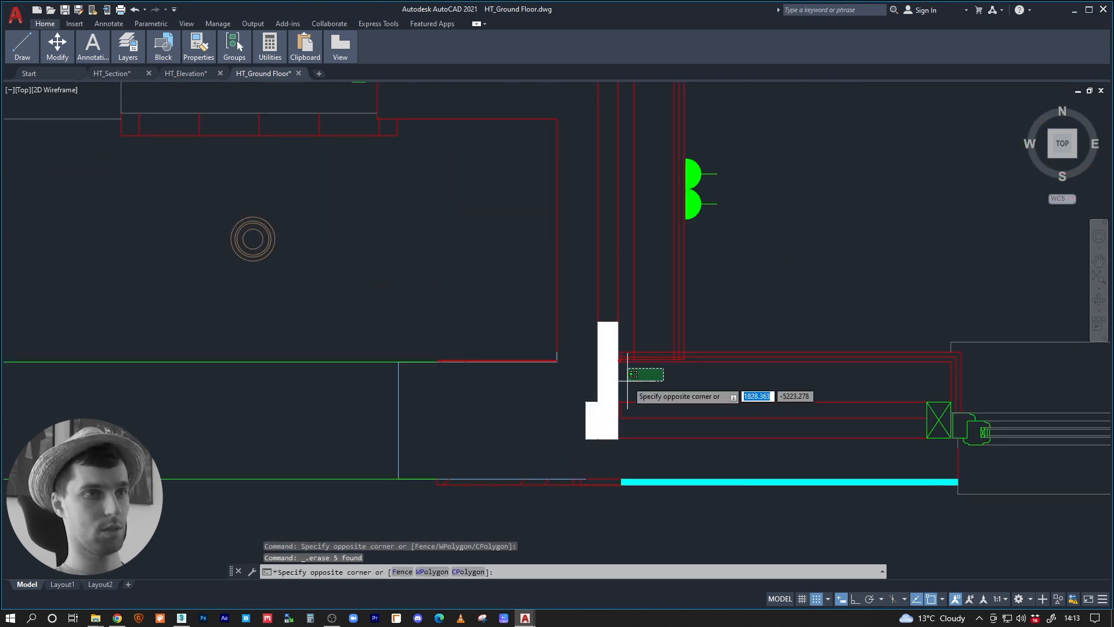
{"action": "left_click", "coordinate": [580, 388]}
{"action": "key", "text": "Delete"}
{"action": "left_click", "coordinate": [600, 396]}
{"action": "left_click", "coordinate": [574, 447]}
{"action": "key", "text": "Delete"}
Erase the circled DC label beside the front entrance door.
{"action": "scroll", "coordinate": [637, 408], "scroll_direction": "down", "scroll_amount": 2}
{"action": "middle_click_drag", "start_coordinate": [732, 412], "coordinate": [523, 437]}
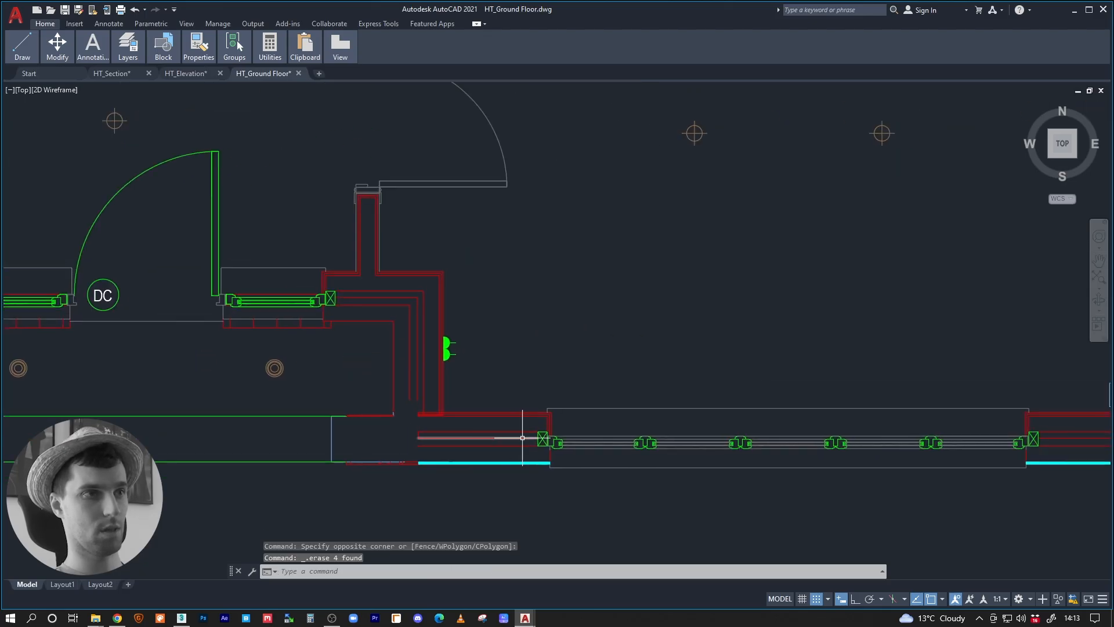
{"action": "middle_click_drag", "start_coordinate": [482, 309], "coordinate": [730, 451]}
{"action": "middle_click_drag", "start_coordinate": [385, 415], "coordinate": [462, 443]}
{"action": "scroll", "coordinate": [463, 443], "scroll_direction": "up", "scroll_amount": 2}
{"action": "left_click", "coordinate": [462, 442]}
{"action": "left_click", "coordinate": [400, 466]}
{"action": "key", "text": "Delete"}
Erase the leftover annotation around the cupboard beside the stairs, including the boxed CPU label.
{"action": "middle_click_drag", "start_coordinate": [445, 331], "coordinate": [504, 506]}
{"action": "scroll", "coordinate": [495, 440], "scroll_direction": "down", "scroll_amount": 3}
{"action": "middle_click_drag", "start_coordinate": [450, 383], "coordinate": [524, 442]}
{"action": "middle_click_drag", "start_coordinate": [502, 347], "coordinate": [483, 509]}
{"action": "scroll", "coordinate": [470, 403], "scroll_direction": "up", "scroll_amount": 5}
{"action": "left_click", "coordinate": [532, 388]}
{"action": "left_click", "coordinate": [509, 411]}
{"action": "key", "text": "Delete"}
{"action": "scroll", "coordinate": [567, 389], "scroll_direction": "down", "scroll_amount": 5}
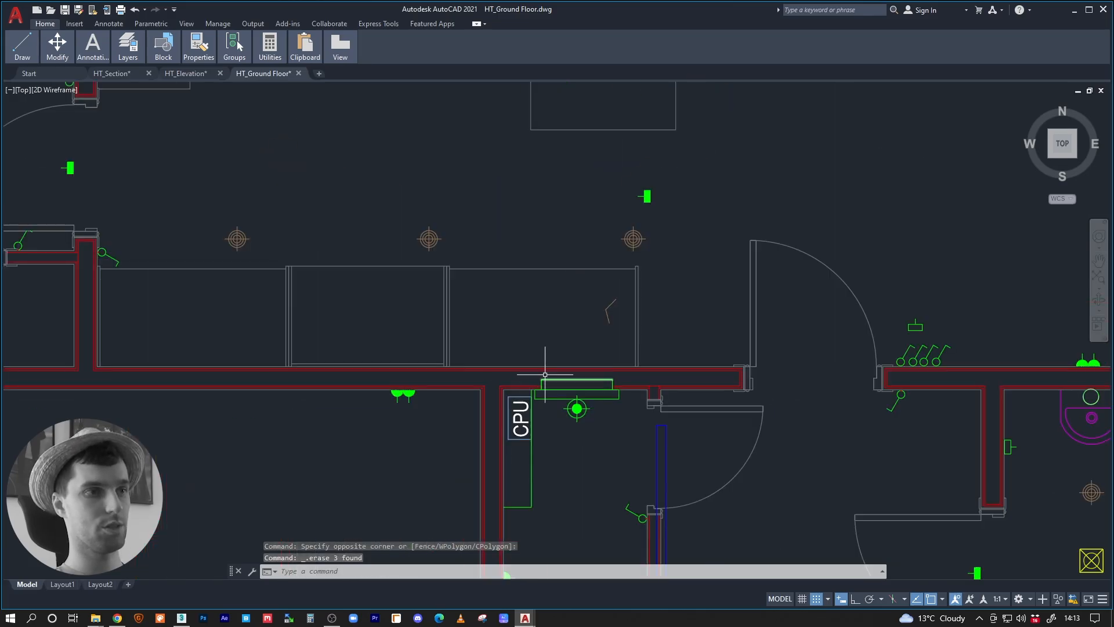
{"action": "scroll", "coordinate": [521, 396], "scroll_direction": "up", "scroll_amount": 5}
{"action": "left_click", "coordinate": [533, 307]}
{"action": "left_click", "coordinate": [460, 474]}
{"action": "key", "text": "Delete"}
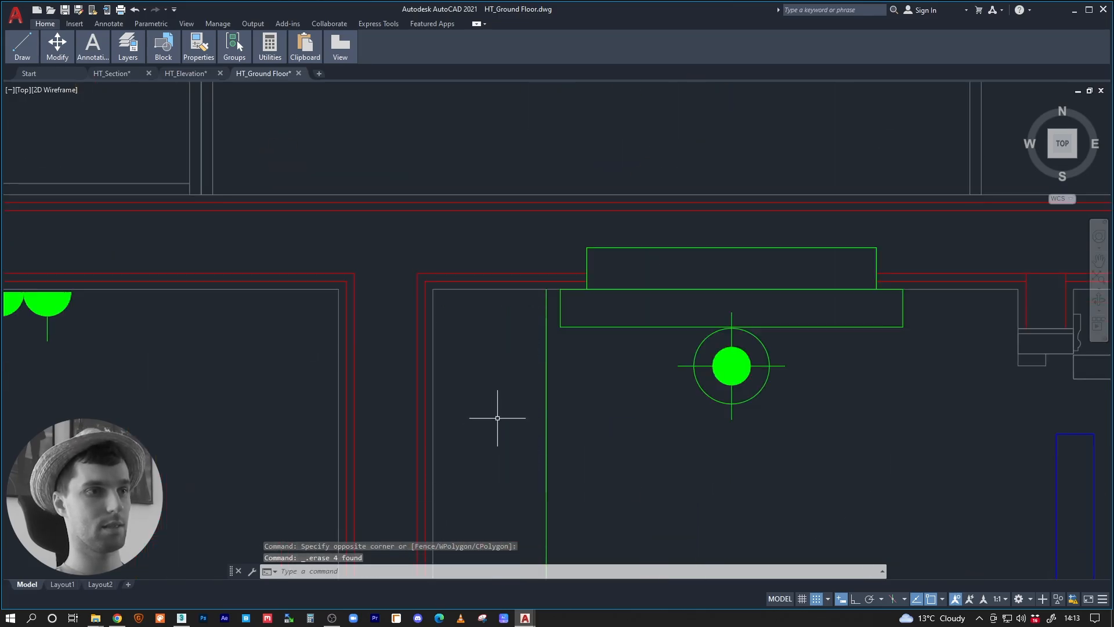
Erase the small leftover linework towards the rear of the plan.
{"action": "scroll", "coordinate": [505, 316], "scroll_direction": "down", "scroll_amount": 5}
{"action": "scroll", "coordinate": [490, 380], "scroll_direction": "up", "scroll_amount": 2}
{"action": "scroll", "coordinate": [482, 419], "scroll_direction": "up", "scroll_amount": 2}
{"action": "left_click", "coordinate": [208, 332]}
{"action": "left_click", "coordinate": [187, 357]}
{"action": "key", "text": "Delete"}
Select all solid green fills similar to those in the double socket symbol on the rear wall, and erase them.
{"action": "middle_click_drag", "start_coordinate": [399, 336], "coordinate": [357, 371]}
{"action": "middle_click_drag", "start_coordinate": [505, 278], "coordinate": [249, 304]}
{"action": "middle_click_drag", "start_coordinate": [607, 311], "coordinate": [353, 308]}
{"action": "scroll", "coordinate": [307, 336], "scroll_direction": "up", "scroll_amount": 6}
{"action": "middle_click_drag", "start_coordinate": [93, 289], "coordinate": [406, 324]}
{"action": "scroll", "coordinate": [406, 324], "scroll_direction": "up", "scroll_amount": 1}
{"action": "left_click", "coordinate": [592, 366]}
{"action": "left_click", "coordinate": [455, 352]}
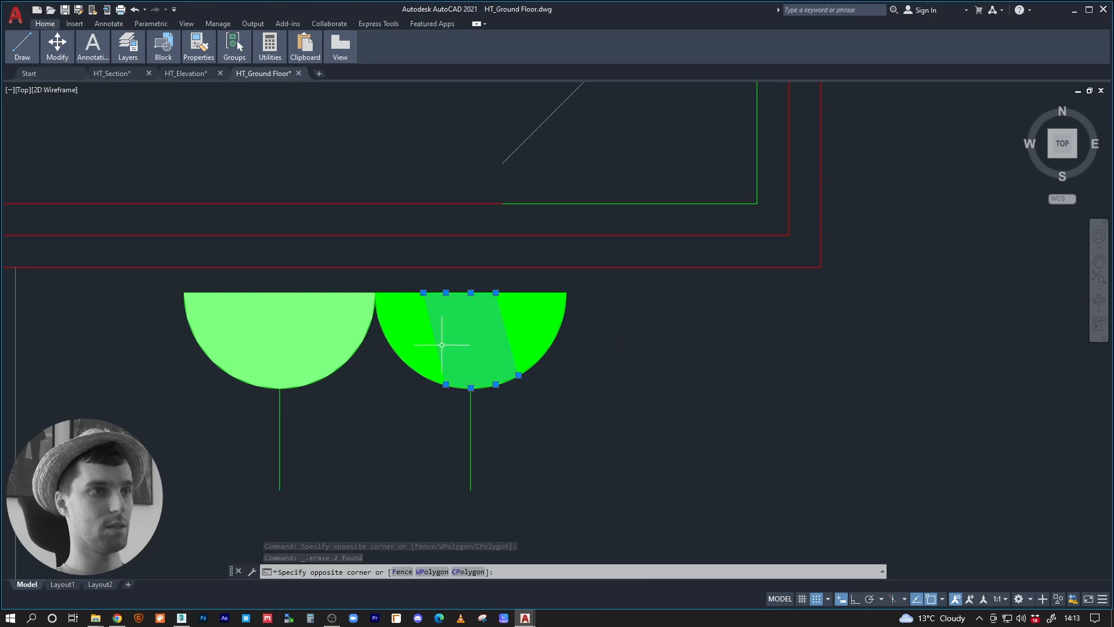
{"action": "left_click", "coordinate": [317, 328]}
{"action": "left_click", "coordinate": [281, 336]}
{"action": "right_click", "coordinate": [282, 335]}
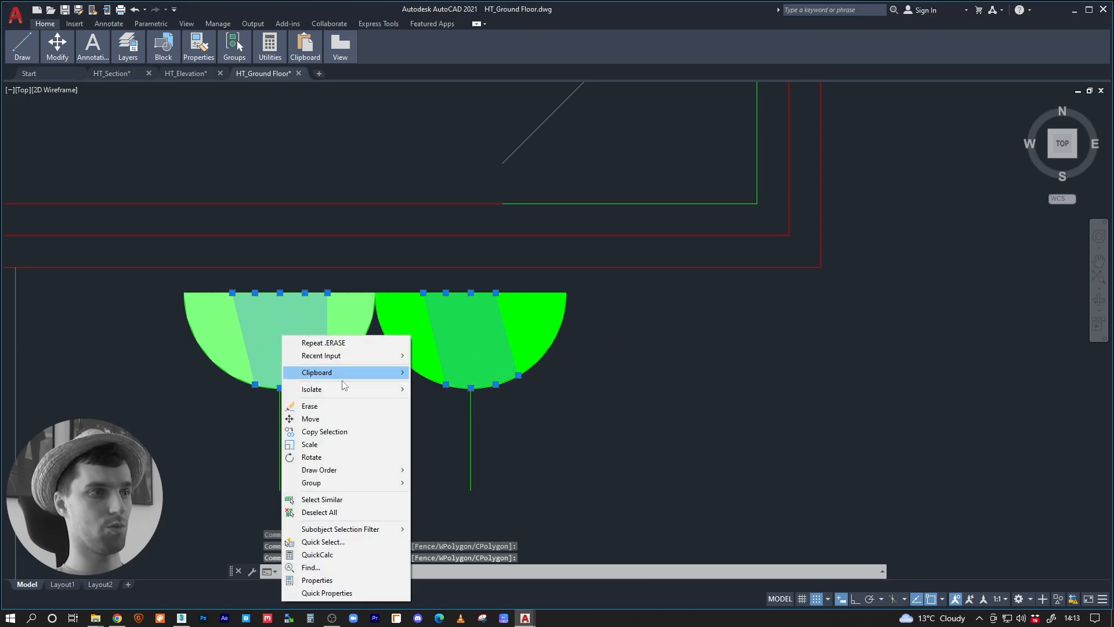
{"action": "left_click", "coordinate": [328, 499]}
{"action": "key", "text": "Delete"}
Erase the short diagonal line at the rear wall's end beside the bifold door opening.
{"action": "middle_click_drag", "start_coordinate": [592, 391], "coordinate": [91, 321]}
{"action": "scroll", "coordinate": [212, 322], "scroll_direction": "down", "scroll_amount": 4}
{"action": "middle_click_drag", "start_coordinate": [867, 291], "coordinate": [367, 330]}
{"action": "scroll", "coordinate": [368, 331], "scroll_direction": "down", "scroll_amount": 1}
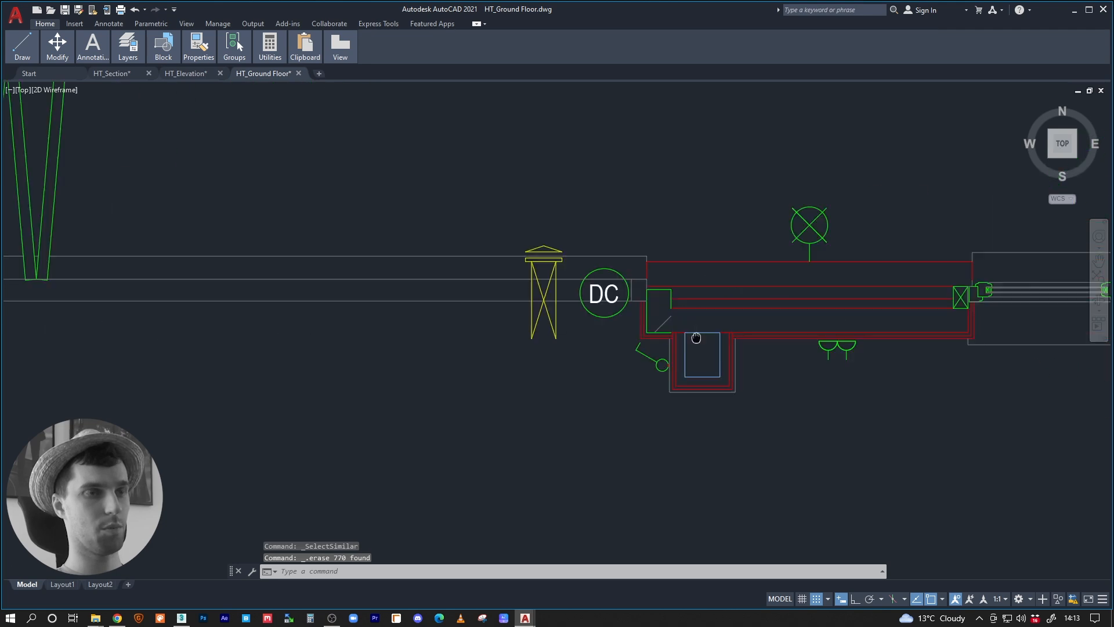
{"action": "middle_click_drag", "start_coordinate": [696, 337], "coordinate": [522, 337]}
{"action": "scroll", "coordinate": [504, 328], "scroll_direction": "up", "scroll_amount": 4}
{"action": "left_click", "coordinate": [507, 301]}
{"action": "left_click", "coordinate": [442, 321]}
{"action": "key", "text": "Delete"}
Select all text and frames similar to the boxed PIR label in the rear room's corner, and erase them.
{"action": "middle_click_drag", "start_coordinate": [647, 358], "coordinate": [350, 296]}
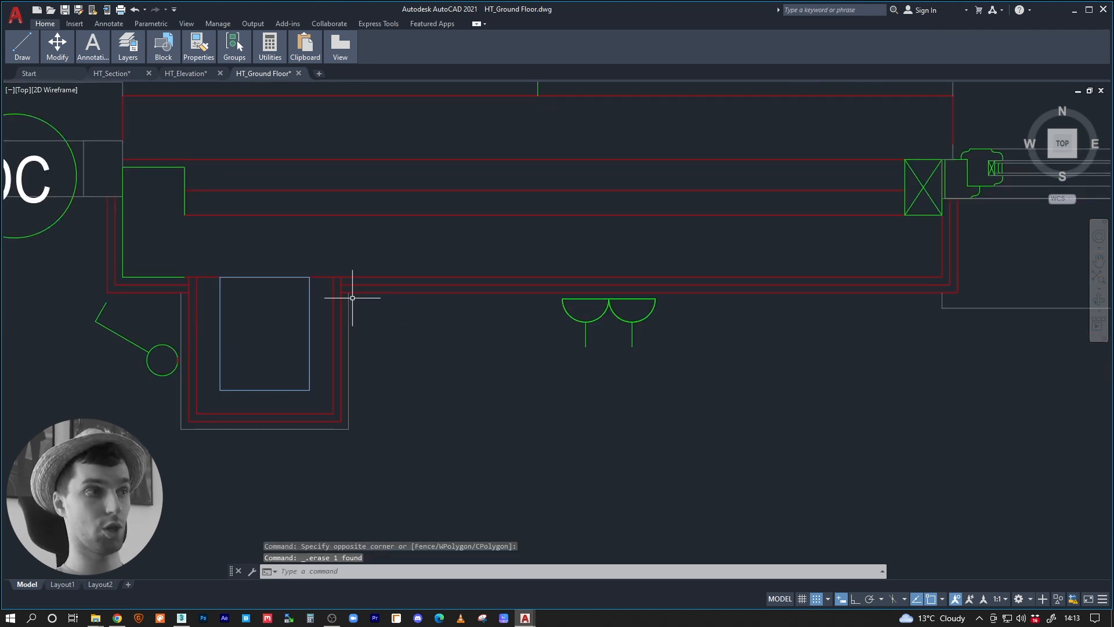
{"action": "scroll", "coordinate": [352, 298], "scroll_direction": "down", "scroll_amount": 3}
{"action": "middle_click_drag", "start_coordinate": [478, 322], "coordinate": [377, 320]}
{"action": "middle_click_drag", "start_coordinate": [533, 326], "coordinate": [399, 304]}
{"action": "scroll", "coordinate": [618, 273], "scroll_direction": "up", "scroll_amount": 4}
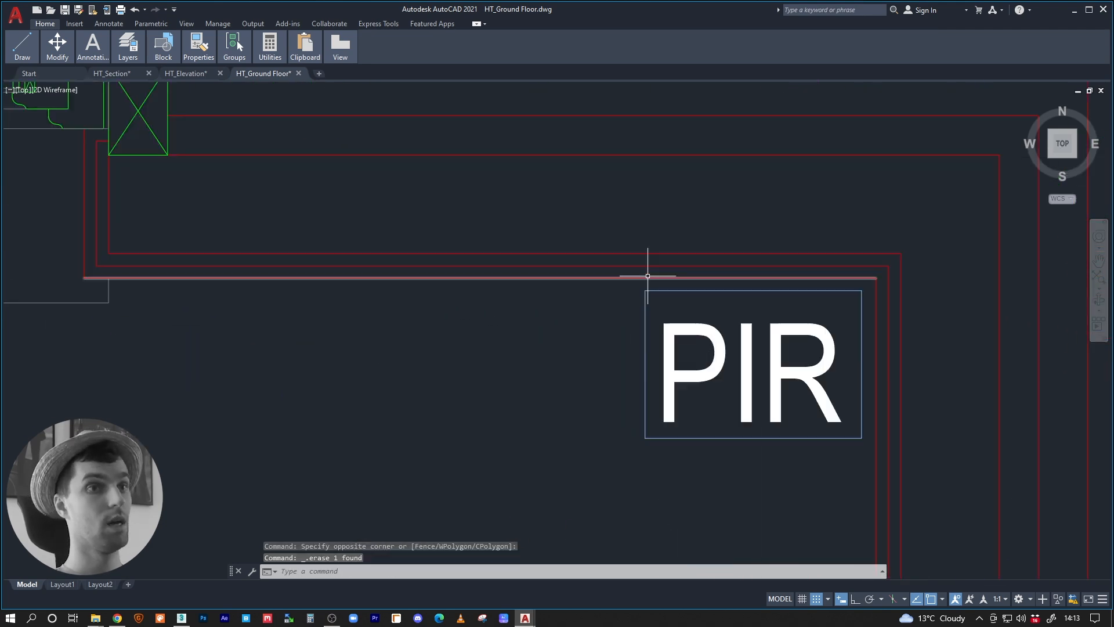
{"action": "left_click", "coordinate": [874, 280]}
{"action": "left_click", "coordinate": [659, 447]}
{"action": "right_click", "coordinate": [727, 396]}
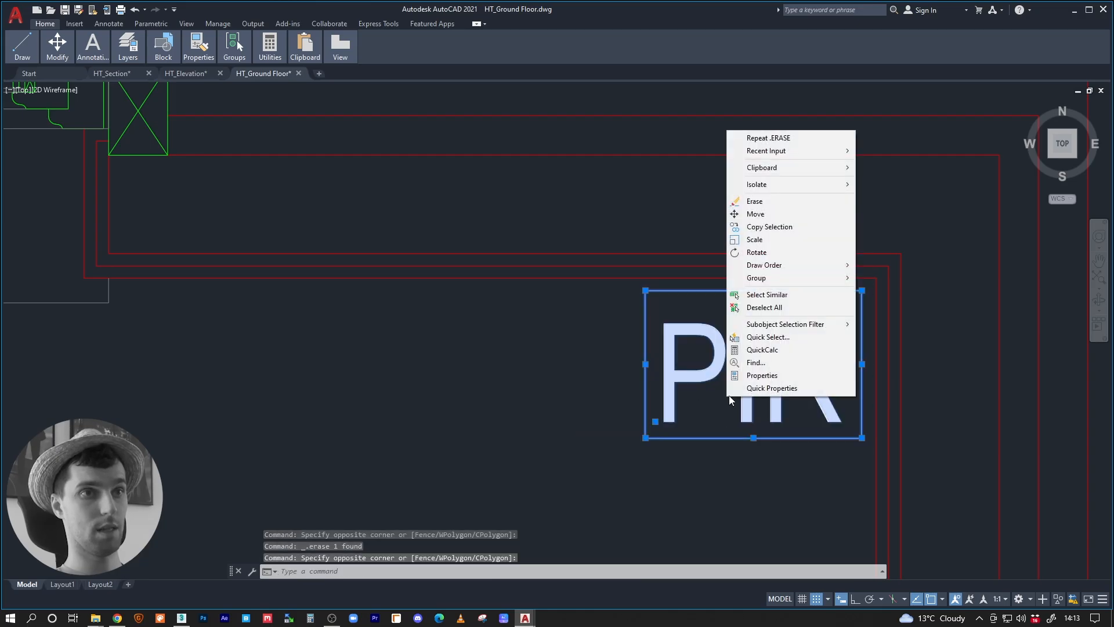
{"action": "left_click", "coordinate": [767, 295]}
{"action": "key", "text": "Delete"}
Erase the small leftover item near the rear room's east side.
{"action": "scroll", "coordinate": [639, 348], "scroll_direction": "down", "scroll_amount": 3}
{"action": "mouse_move", "coordinate": [603, 394]}
{"action": "middle_mouse_down"}
{"action": "mouse_move", "coordinate": [586, 243]}
{"action": "mouse_move", "coordinate": [572, 249]}
{"action": "middle_mouse_up"}
{"action": "left_click", "coordinate": [707, 309]}
{"action": "left_click", "coordinate": [662, 293]}
{"action": "key", "text": "Delete"}
Examine the front-west wall corner and the wall beside the front window for remaining unwanted linework.
{"action": "middle_click_drag", "start_coordinate": [628, 383], "coordinate": [712, 163]}
{"action": "middle_click_drag", "start_coordinate": [570, 385], "coordinate": [593, 303]}
{"action": "middle_click_drag", "start_coordinate": [512, 342], "coordinate": [544, 292]}
{"action": "middle_click_drag", "start_coordinate": [389, 312], "coordinate": [616, 331]}
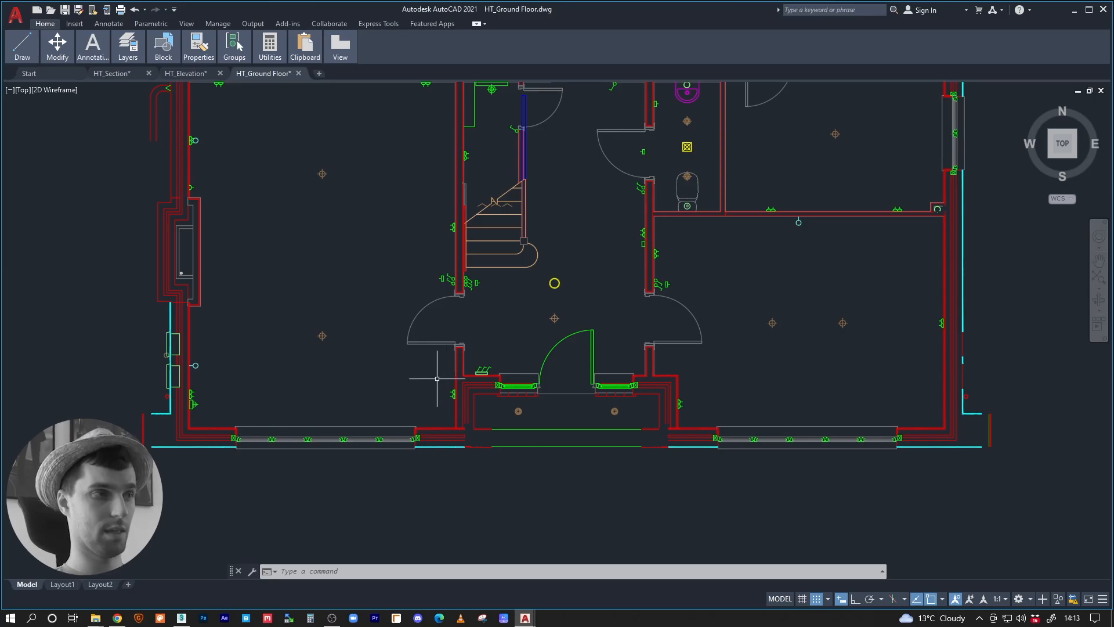
{"action": "middle_click_drag", "start_coordinate": [407, 390], "coordinate": [482, 346]}
{"action": "scroll", "coordinate": [306, 395], "scroll_direction": "up", "scroll_amount": 3}
{"action": "mouse_move", "coordinate": [253, 415]}
{"action": "middle_mouse_down"}
{"action": "mouse_move", "coordinate": [485, 370]}
{"action": "mouse_move", "coordinate": [719, 364]}
{"action": "middle_mouse_up"}
{"action": "scroll", "coordinate": [528, 367], "scroll_direction": "up", "scroll_amount": 2}
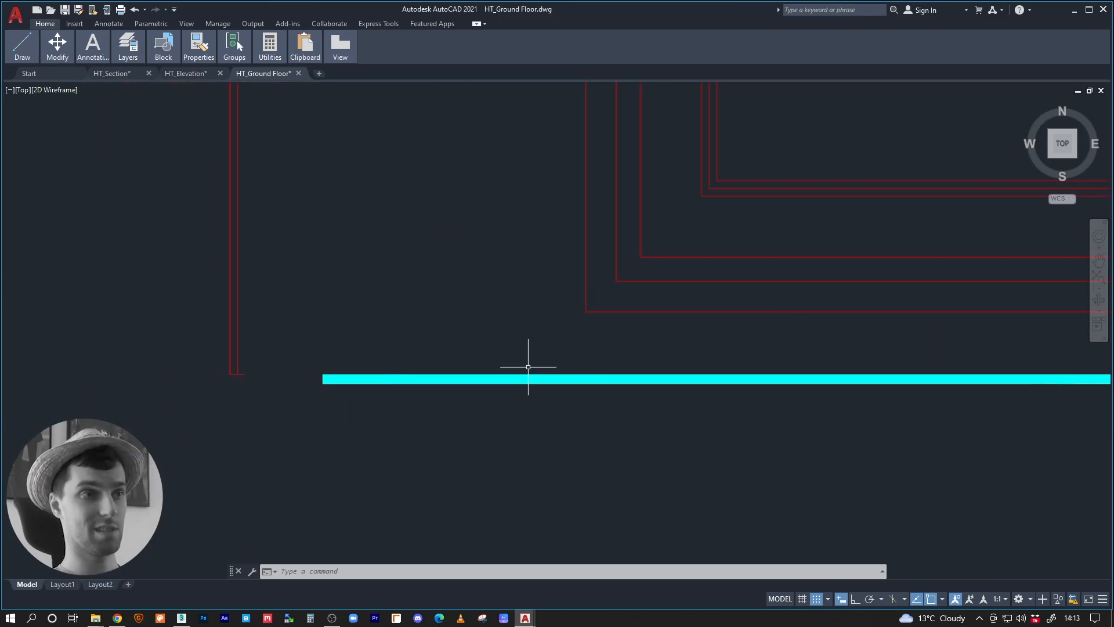
{"action": "middle_click_drag", "start_coordinate": [757, 311], "coordinate": [479, 337]}
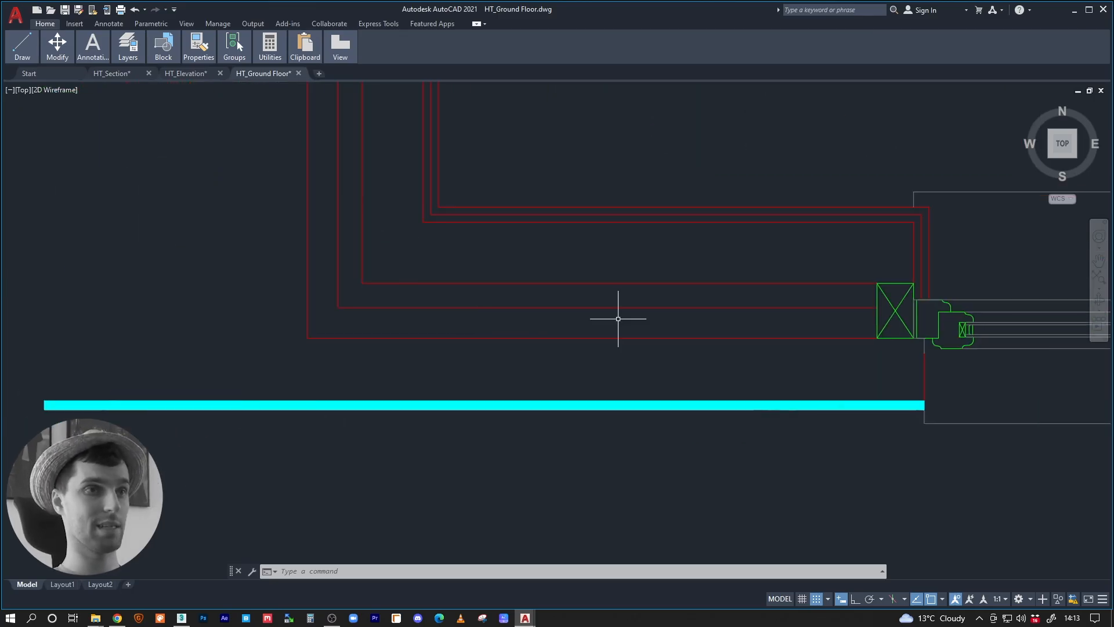
{"action": "middle_click_drag", "start_coordinate": [609, 301], "coordinate": [599, 398]}
{"action": "scroll", "coordinate": [599, 398], "scroll_direction": "down", "scroll_amount": 2}
{"action": "middle_click_drag", "start_coordinate": [465, 305], "coordinate": [488, 371]}
{"action": "middle_click_drag", "start_coordinate": [717, 451], "coordinate": [488, 381]}
{"action": "scroll", "coordinate": [497, 366], "scroll_direction": "down", "scroll_amount": 5}
Look over the whole ground floor plan to check what still needs cleaning up.
{"action": "middle_click_drag", "start_coordinate": [689, 288], "coordinate": [630, 353]}
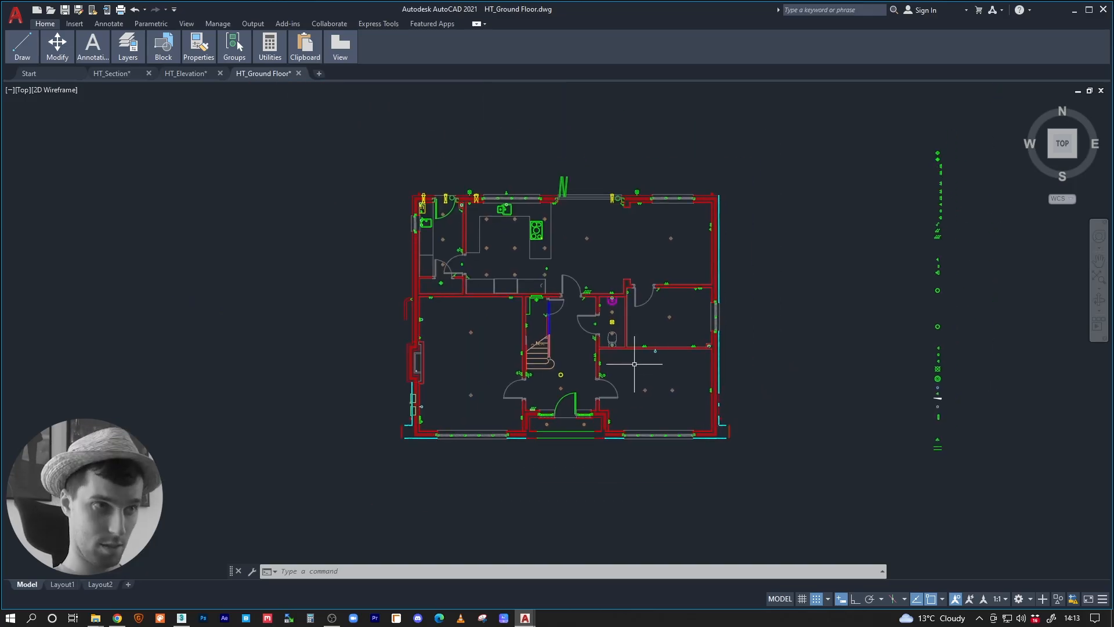
{"action": "scroll", "coordinate": [572, 349], "scroll_direction": "up", "scroll_amount": 1}
{"action": "middle_click_drag", "start_coordinate": [693, 366], "coordinate": [537, 412]}
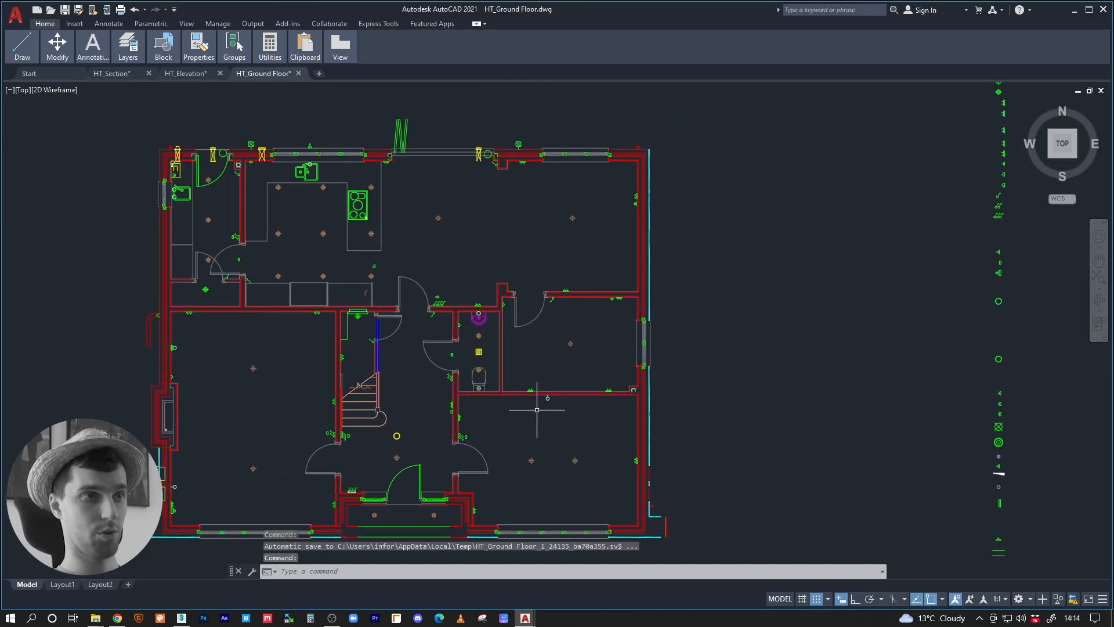
{"action": "middle_click_drag", "start_coordinate": [483, 276], "coordinate": [520, 265]}
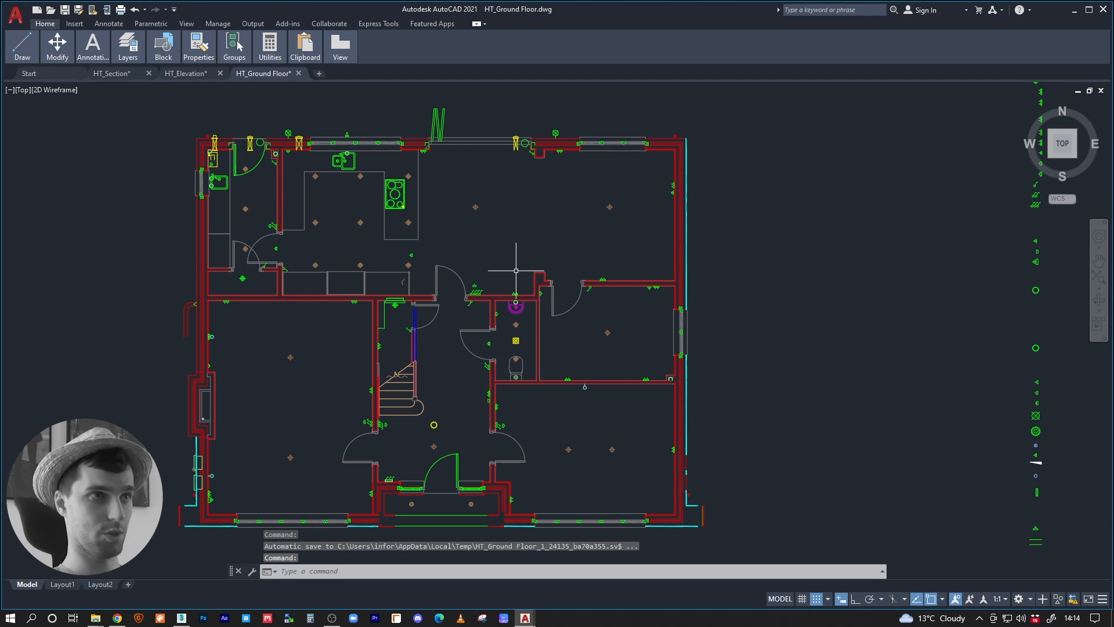
{"action": "middle_click_drag", "start_coordinate": [713, 328], "coordinate": [540, 294]}
{"action": "scroll", "coordinate": [548, 296], "scroll_direction": "down", "scroll_amount": 2}
{"action": "middle_click_drag", "start_coordinate": [664, 306], "coordinate": [577, 323]}
{"action": "middle_click_drag", "start_coordinate": [483, 316], "coordinate": [701, 317]}
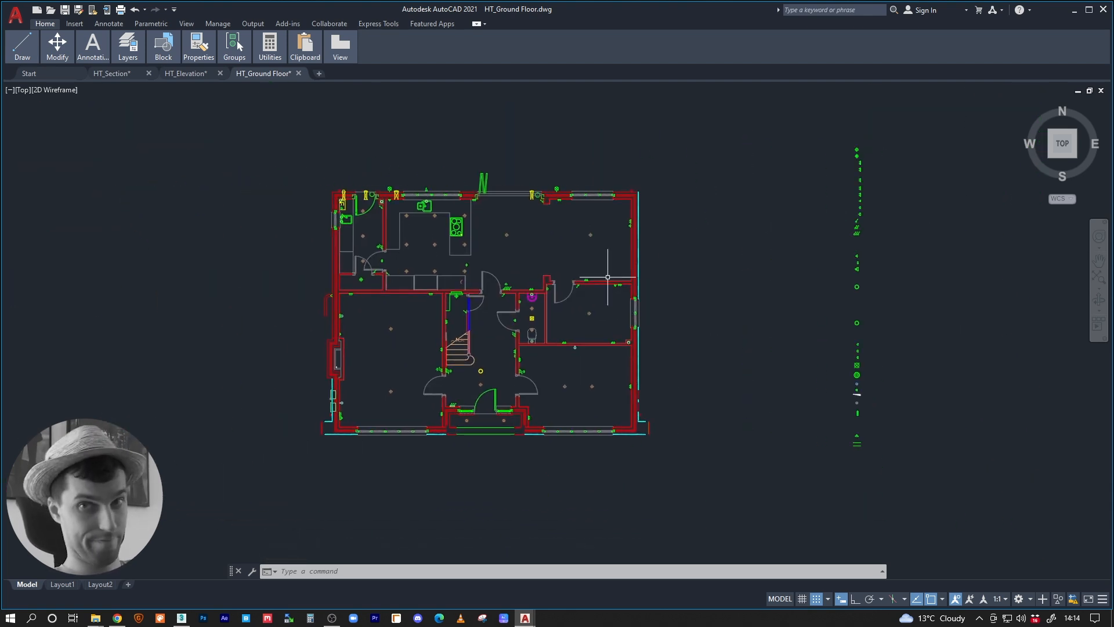
{"action": "middle_click_drag", "start_coordinate": [613, 286], "coordinate": [601, 339]}
{"action": "scroll", "coordinate": [484, 425], "scroll_direction": "up", "scroll_amount": 2}
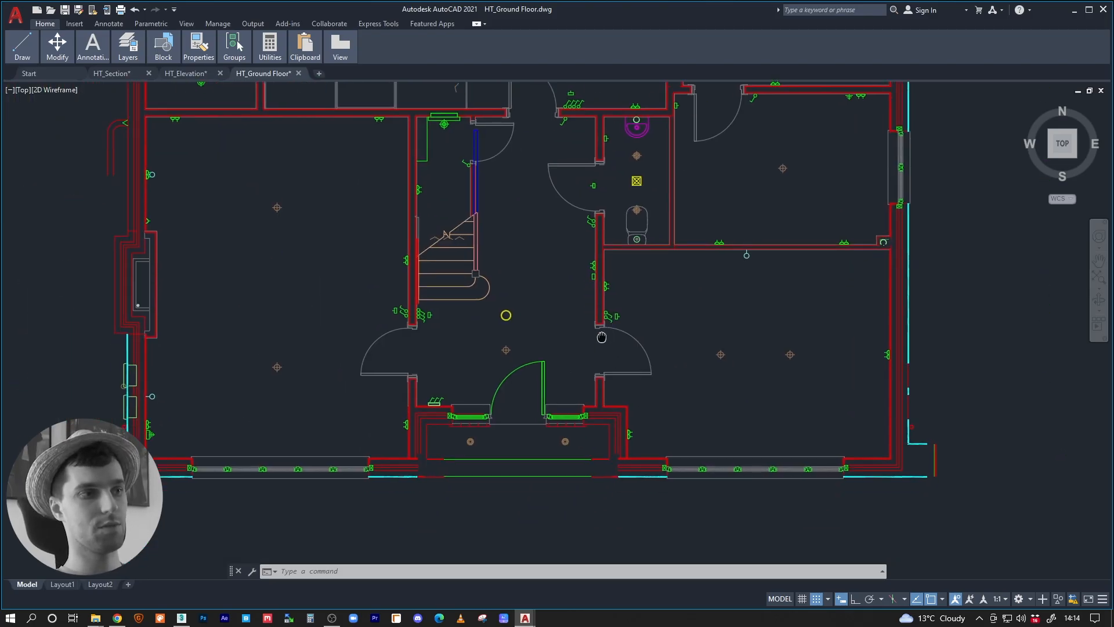
Draw a vertical line between the two green porch lines, closing their west end.
{"action": "scroll", "coordinate": [460, 470], "scroll_direction": "up", "scroll_amount": 3}
{"action": "middle_click_drag", "start_coordinate": [378, 436], "coordinate": [619, 420]}
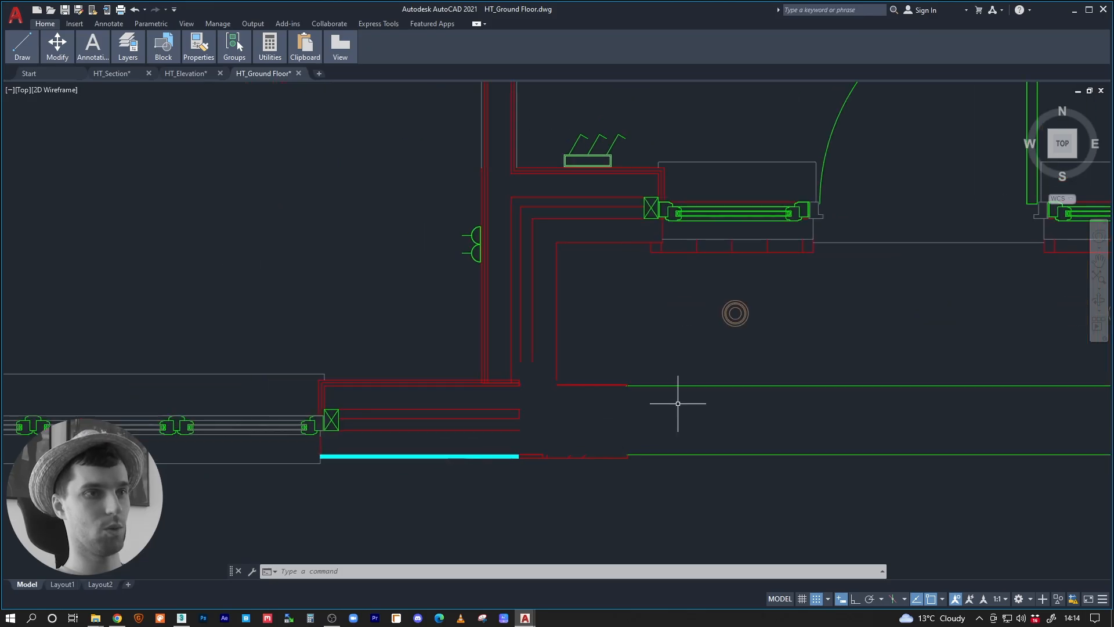
{"action": "middle_click_drag", "start_coordinate": [690, 406], "coordinate": [586, 401]}
{"action": "middle_click_drag", "start_coordinate": [686, 414], "coordinate": [506, 372]}
{"action": "middle_click_drag", "start_coordinate": [903, 363], "coordinate": [606, 368]}
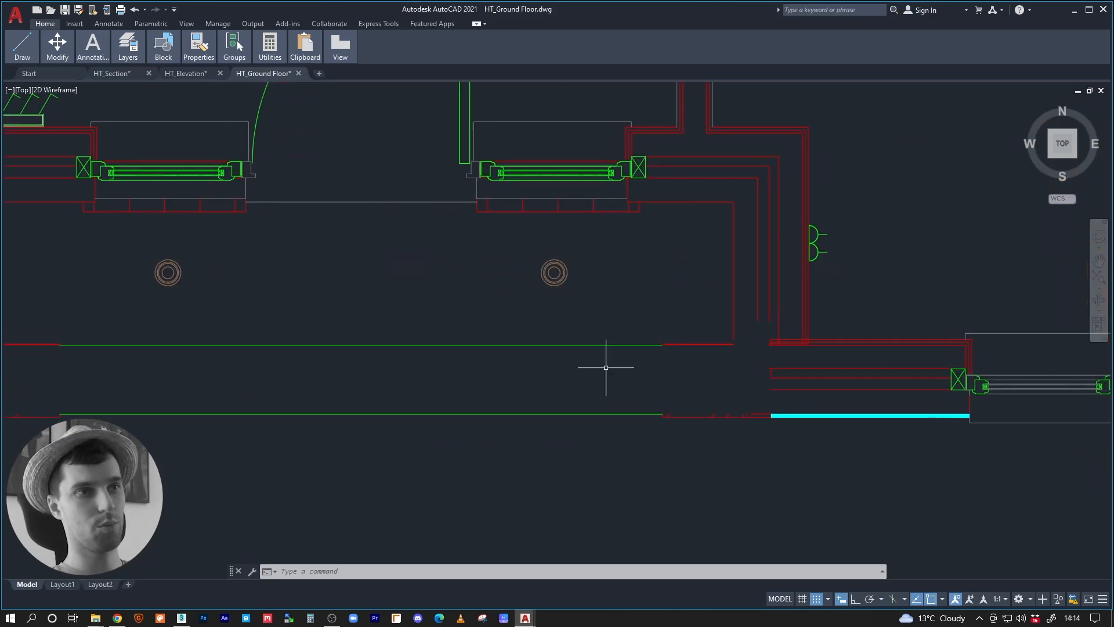
{"action": "scroll", "coordinate": [688, 380], "scroll_direction": "up", "scroll_amount": 2}
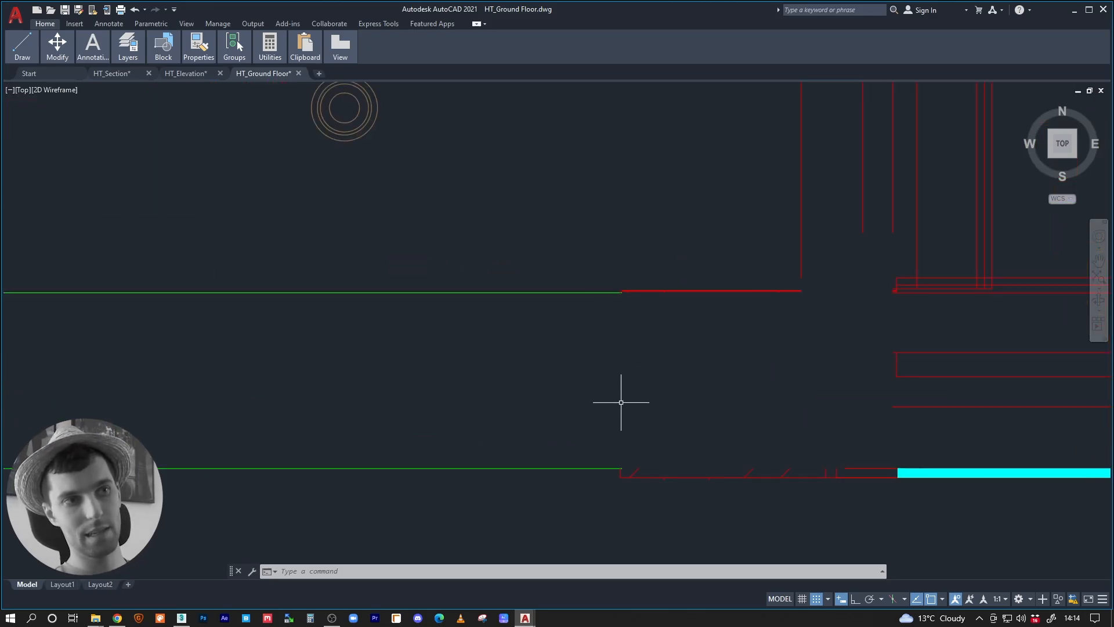
{"action": "middle_click_drag", "start_coordinate": [360, 441], "coordinate": [911, 396]}
{"action": "middle_click_drag", "start_coordinate": [290, 338], "coordinate": [754, 358]}
{"action": "middle_click_drag", "start_coordinate": [285, 350], "coordinate": [530, 394]}
{"action": "type", "text": "i"}
{"action": "key", "text": "Return"}
{"action": "left_click", "coordinate": [533, 341]}
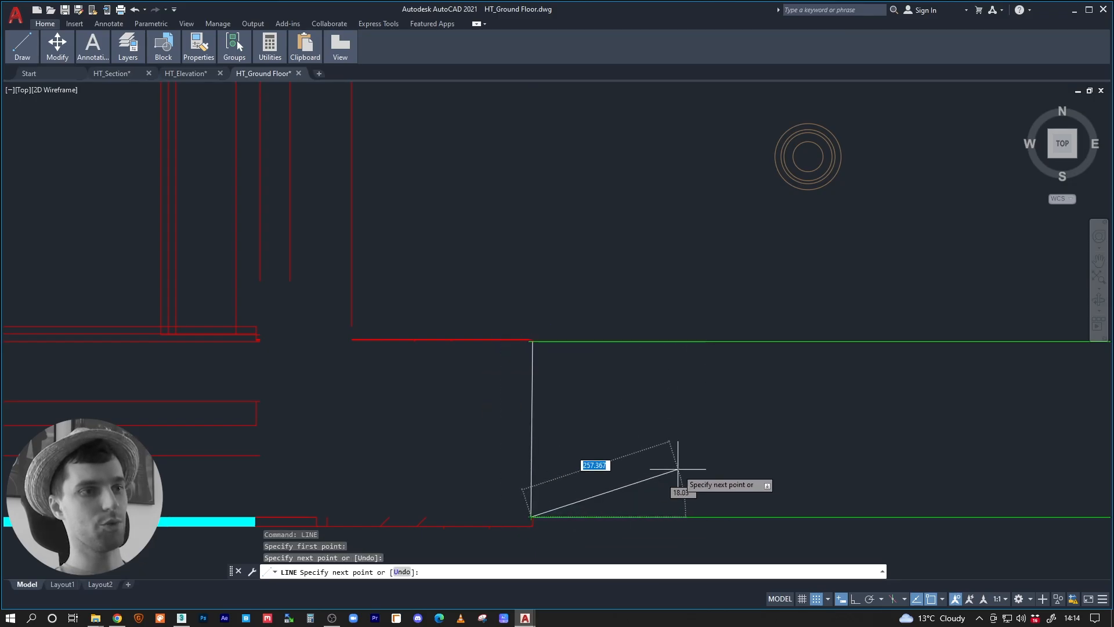
{"action": "key", "text": "Escape"}
Draw a vertical line closing the east end of the two green porch lines.
{"action": "mouse_move", "coordinate": [677, 468]}
{"action": "middle_mouse_down"}
{"action": "mouse_move", "coordinate": [645, 355]}
{"action": "mouse_move", "coordinate": [791, 356]}
{"action": "mouse_move", "coordinate": [734, 331]}
{"action": "mouse_move", "coordinate": [393, 342]}
{"action": "middle_mouse_up"}
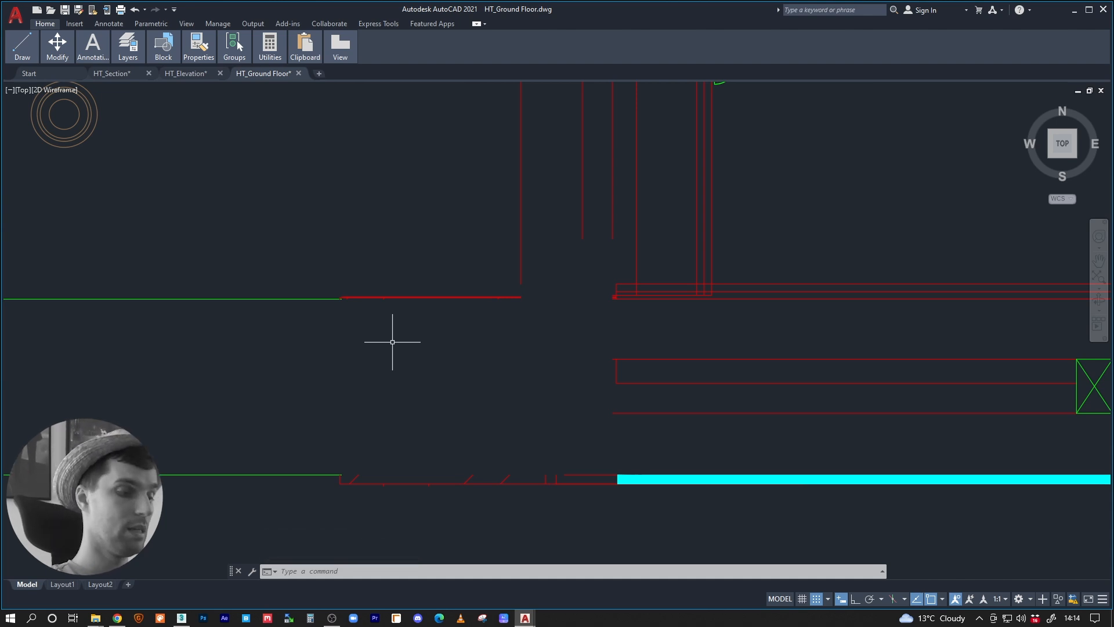
{"action": "key", "text": "Return"}
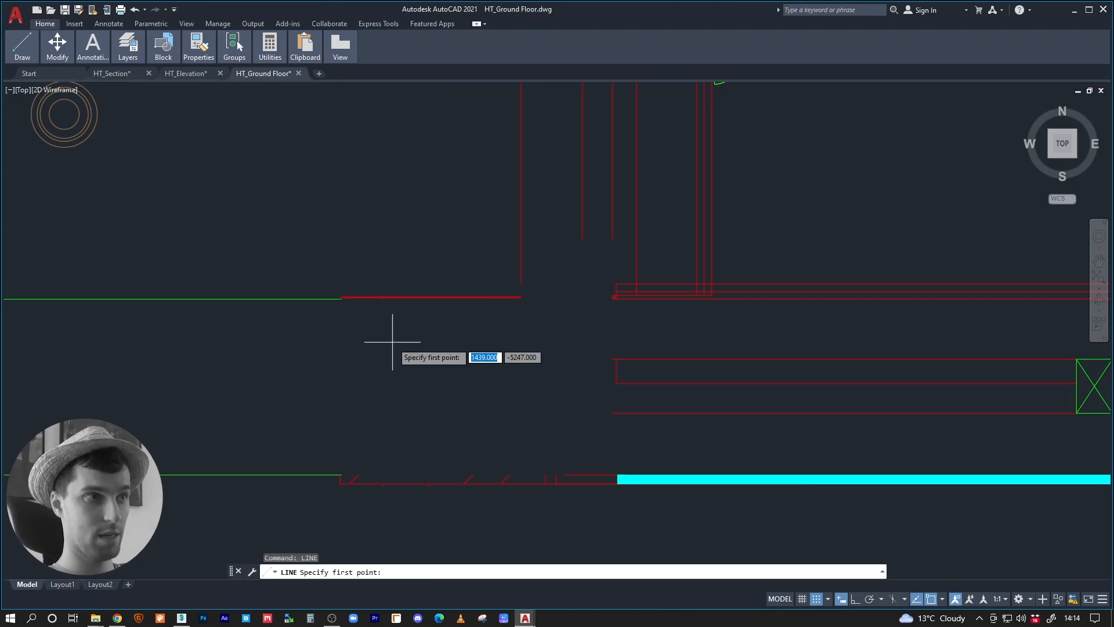
{"action": "left_click", "coordinate": [340, 298]}
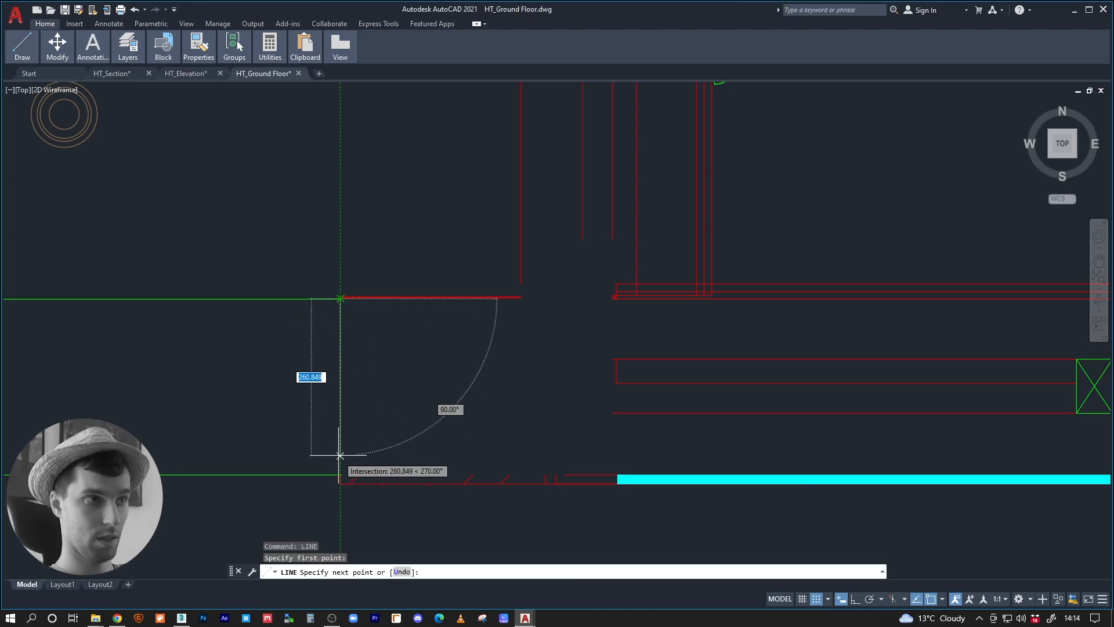
{"action": "left_click", "coordinate": [341, 474]}
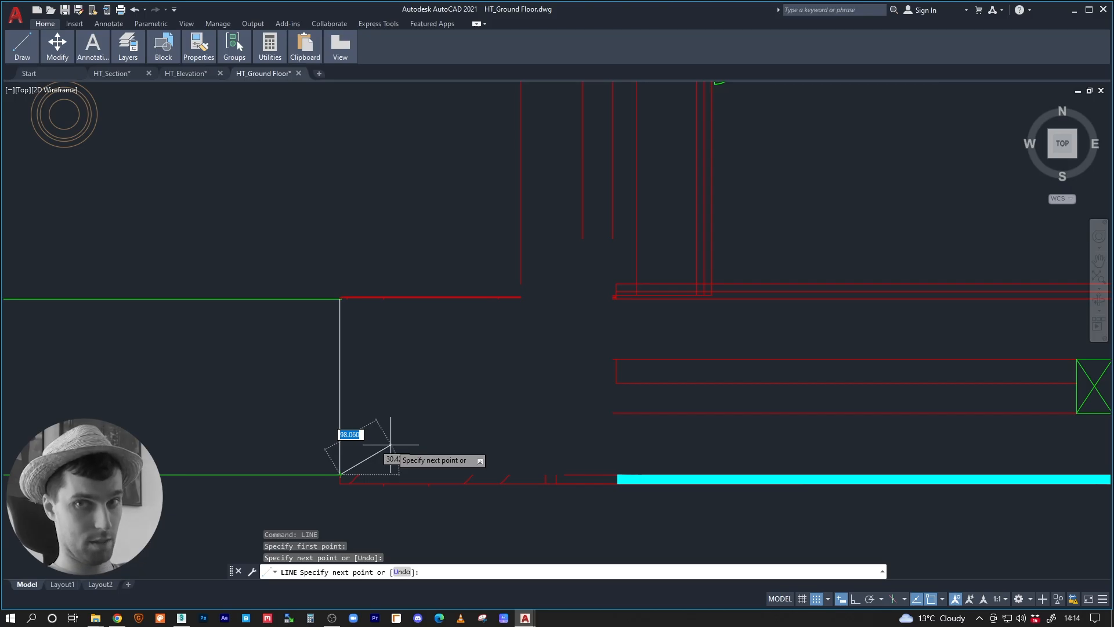
{"action": "key", "text": "Escape"}
{"action": "mouse_move", "coordinate": [391, 443]}
{"action": "middle_mouse_down"}
{"action": "mouse_move", "coordinate": [488, 423]}
{"action": "mouse_move", "coordinate": [639, 328]}
{"action": "mouse_move", "coordinate": [628, 303]}
{"action": "middle_mouse_up"}
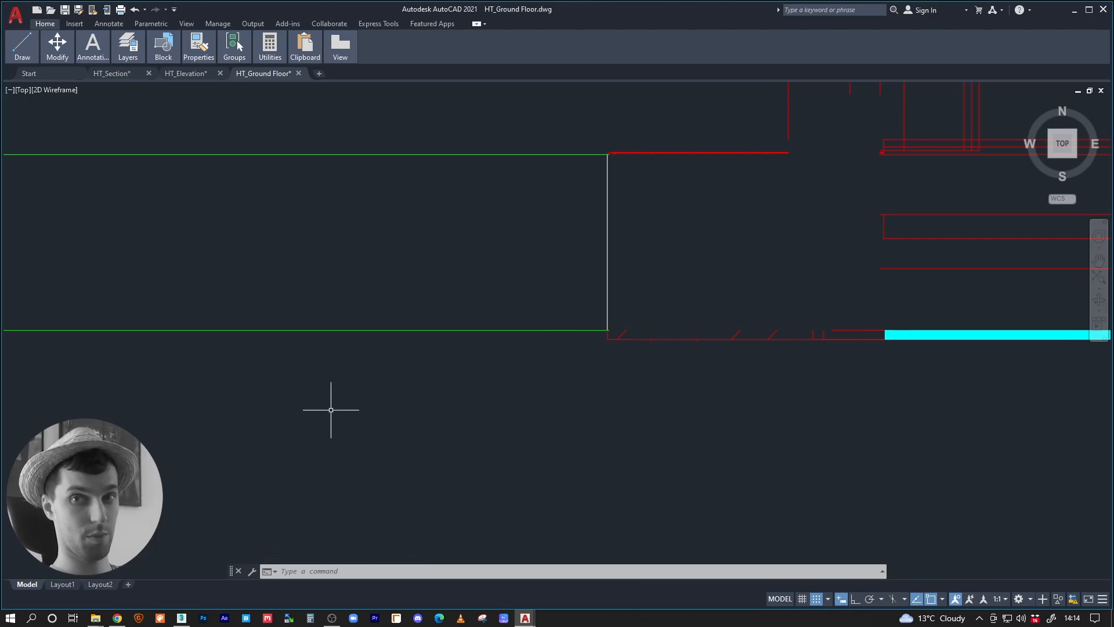
{"action": "type", "text": "l"}
{"action": "key", "text": "Return"}
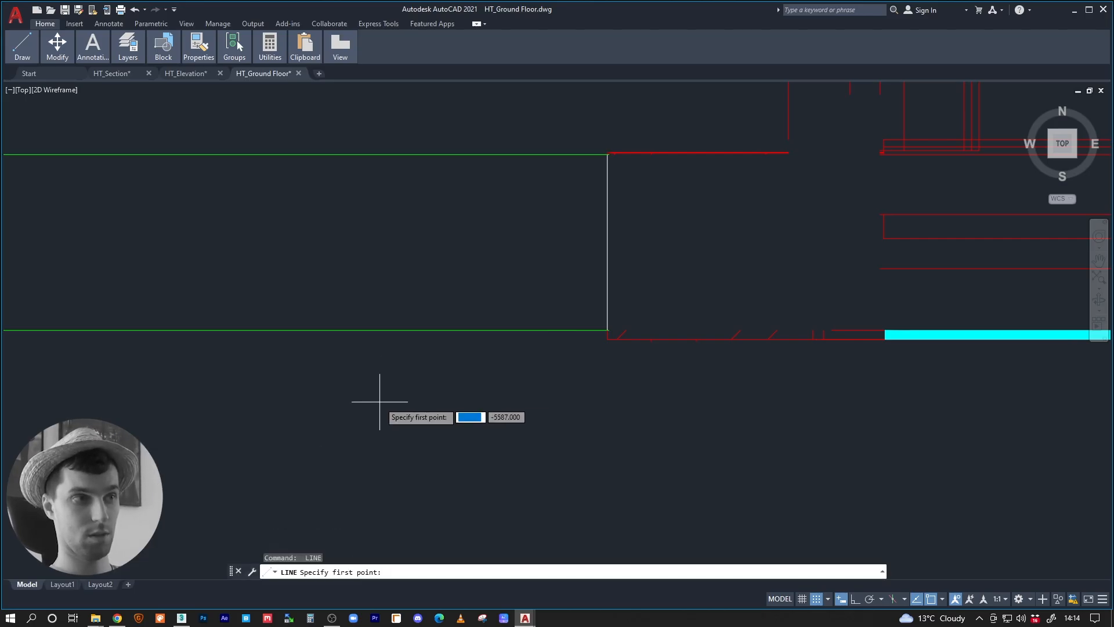
{"action": "left_click", "coordinate": [401, 399]}
{"action": "key", "text": "Escape"}
Erase the green rectangular symbol with a short stem beside the triple switches at the foot of the stairs.
{"action": "middle_click_drag", "start_coordinate": [648, 281], "coordinate": [618, 337]}
{"action": "middle_click_drag", "start_coordinate": [318, 195], "coordinate": [357, 250]}
{"action": "middle_click_drag", "start_coordinate": [773, 289], "coordinate": [520, 496]}
{"action": "scroll", "coordinate": [261, 285], "scroll_direction": "down", "scroll_amount": 2}
{"action": "middle_click_drag", "start_coordinate": [302, 270], "coordinate": [659, 528]}
{"action": "scroll", "coordinate": [510, 323], "scroll_direction": "down", "scroll_amount": 2}
{"action": "middle_click_drag", "start_coordinate": [479, 284], "coordinate": [629, 500]}
{"action": "scroll", "coordinate": [511, 475], "scroll_direction": "up", "scroll_amount": 4}
{"action": "mouse_move", "coordinate": [350, 343]}
{"action": "middle_mouse_down"}
{"action": "mouse_move", "coordinate": [451, 403]}
{"action": "mouse_move", "coordinate": [586, 462]}
{"action": "middle_mouse_up"}
{"action": "left_click", "coordinate": [503, 221]}
{"action": "left_click", "coordinate": [399, 351]}
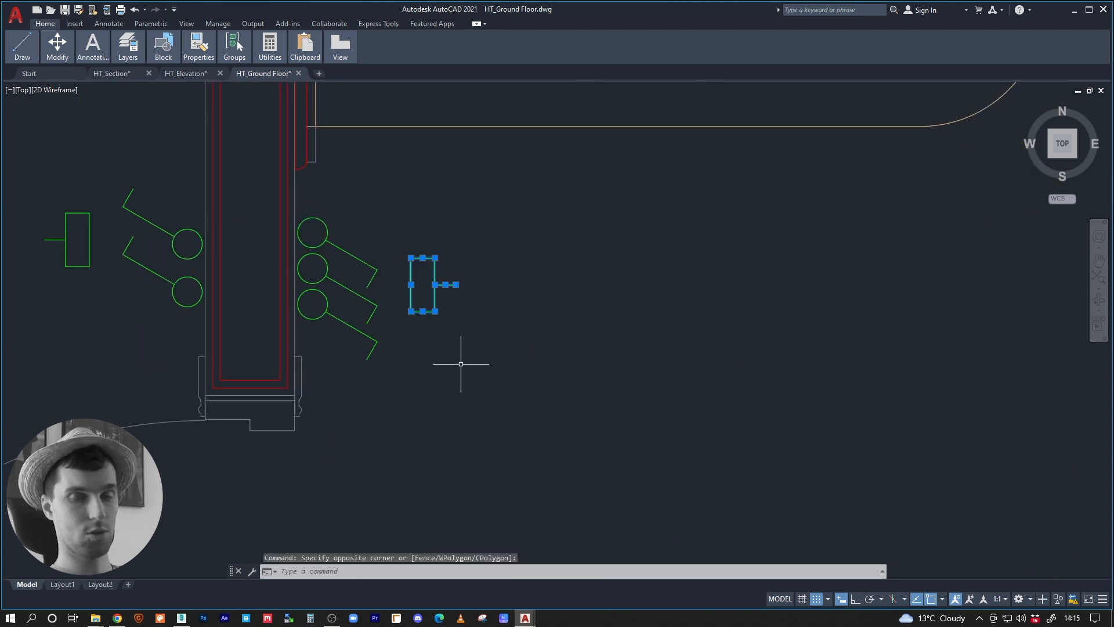
{"action": "key", "text": "Delete"}
Erase the matching rectangular symbol beside the double switches on the lounge side of the wall.
{"action": "middle_click_drag", "start_coordinate": [461, 364], "coordinate": [693, 382]}
{"action": "left_click", "coordinate": [334, 224]}
{"action": "left_click", "coordinate": [262, 312]}
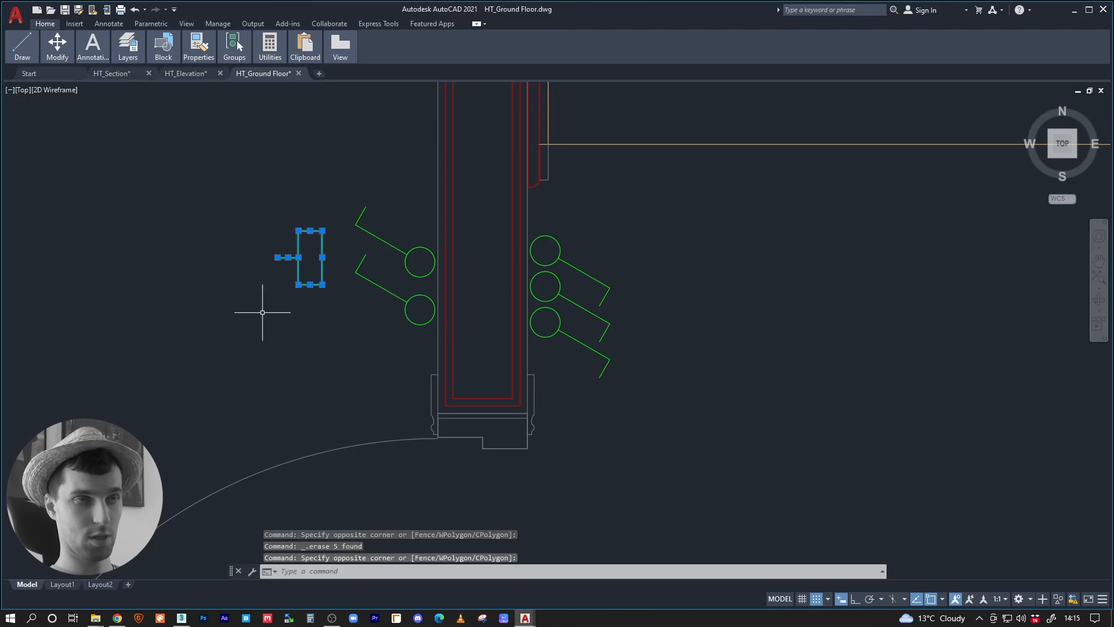
{"action": "key", "text": "Delete"}
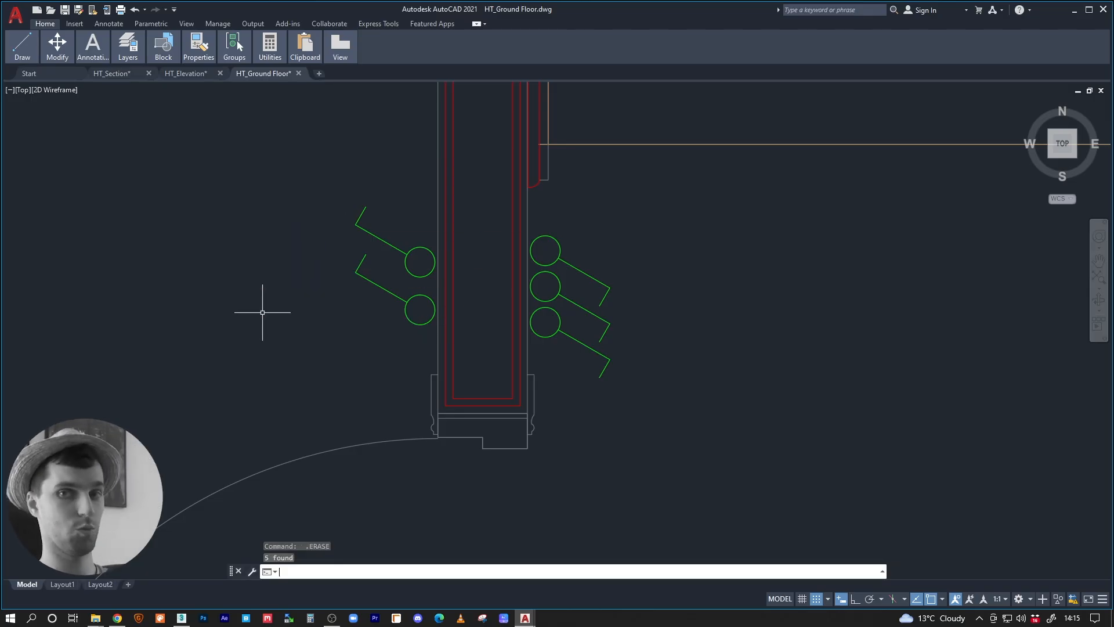
Examine the stairs, hall, WC, kitchen and rear rooms for electrical symbols and other linework still requiring removal.
{"action": "scroll", "coordinate": [291, 366], "scroll_direction": "down", "scroll_amount": 5}
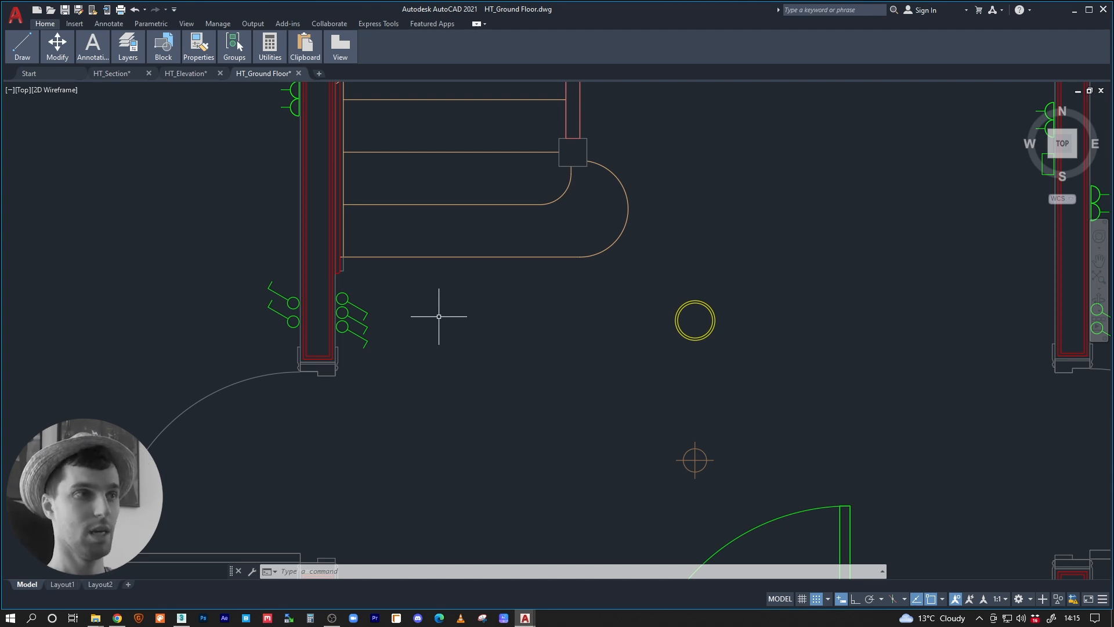
{"action": "middle_click_drag", "start_coordinate": [440, 313], "coordinate": [473, 381]}
{"action": "scroll", "coordinate": [476, 382], "scroll_direction": "down", "scroll_amount": 4}
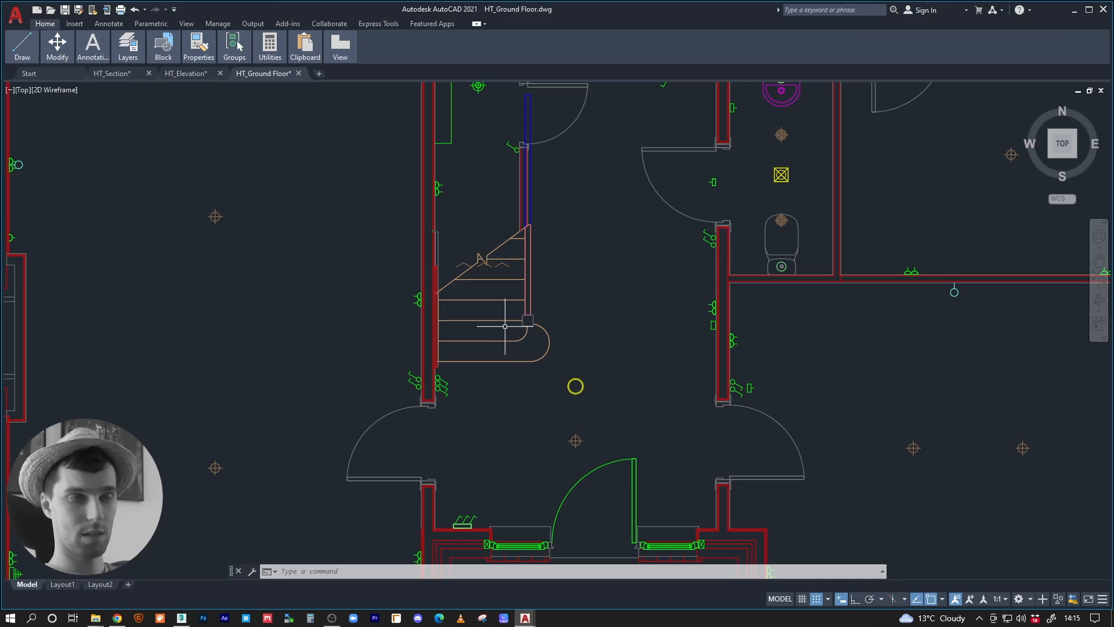
{"action": "scroll", "coordinate": [488, 383], "scroll_direction": "down", "scroll_amount": 3}
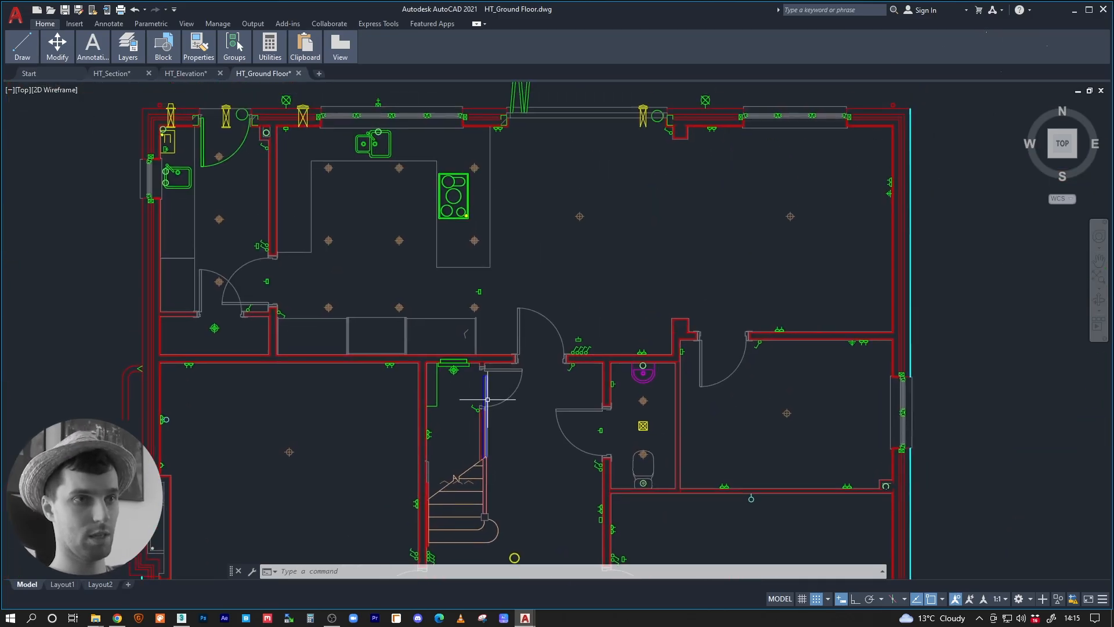
{"action": "scroll", "coordinate": [579, 427], "scroll_direction": "up", "scroll_amount": 3}
{"action": "middle_click_drag", "start_coordinate": [579, 428], "coordinate": [570, 154]}
{"action": "middle_click_drag", "start_coordinate": [574, 391], "coordinate": [564, 308]}
{"action": "middle_click_drag", "start_coordinate": [698, 383], "coordinate": [653, 327]}
{"action": "scroll", "coordinate": [606, 363], "scroll_direction": "down", "scroll_amount": 2}
{"action": "middle_click_drag", "start_coordinate": [606, 362], "coordinate": [672, 507]}
{"action": "middle_click_drag", "start_coordinate": [557, 274], "coordinate": [589, 455]}
{"action": "mouse_move", "coordinate": [474, 245]}
{"action": "middle_mouse_down"}
{"action": "mouse_move", "coordinate": [524, 330]}
{"action": "mouse_move", "coordinate": [597, 303]}
{"action": "middle_mouse_up"}
{"action": "middle_click_drag", "start_coordinate": [517, 330], "coordinate": [518, 306]}
{"action": "middle_click_drag", "start_coordinate": [549, 369], "coordinate": [514, 342]}
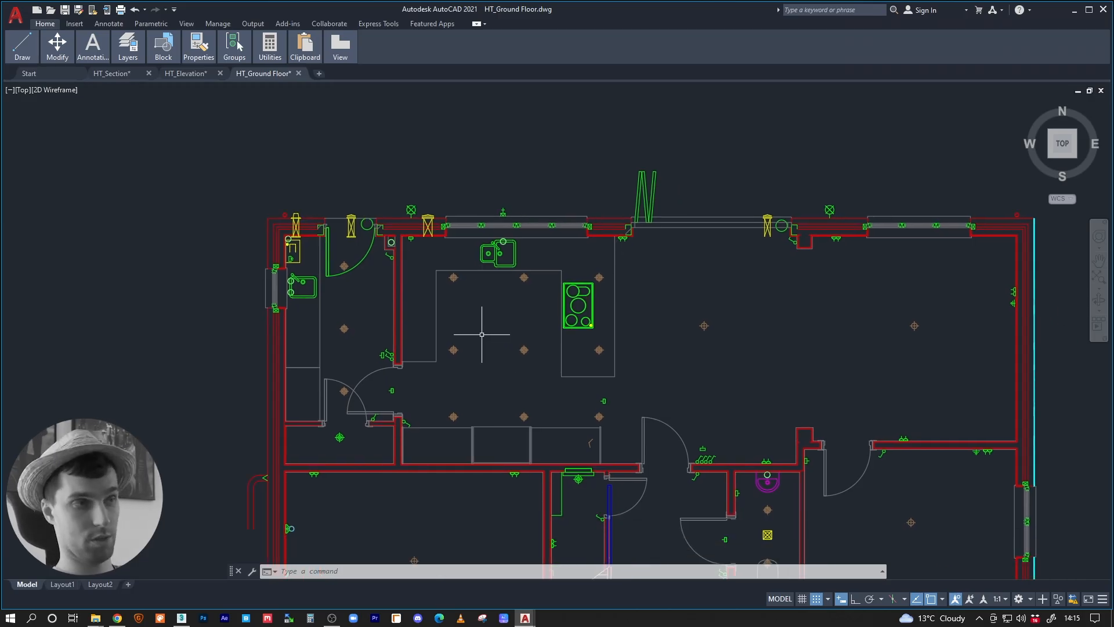
Examine the kitchen, utility, hall, lounge and front rooms of the ground floor plan for leftover linework and symbols.
{"action": "middle_click_drag", "start_coordinate": [491, 275], "coordinate": [505, 348]}
{"action": "middle_click_drag", "start_coordinate": [578, 336], "coordinate": [344, 230]}
{"action": "middle_click_drag", "start_coordinate": [192, 205], "coordinate": [352, 280]}
{"action": "scroll", "coordinate": [311, 276], "scroll_direction": "up", "scroll_amount": 2}
{"action": "middle_click_drag", "start_coordinate": [597, 318], "coordinate": [249, 238]}
{"action": "middle_click_drag", "start_coordinate": [707, 270], "coordinate": [526, 229]}
{"action": "scroll", "coordinate": [526, 229], "scroll_direction": "down", "scroll_amount": 3}
{"action": "middle_click_drag", "start_coordinate": [672, 311], "coordinate": [585, 244]}
{"action": "mouse_move", "coordinate": [540, 336]}
{"action": "middle_mouse_down"}
{"action": "mouse_move", "coordinate": [535, 290]}
{"action": "mouse_move", "coordinate": [815, 333]}
{"action": "middle_mouse_up"}
{"action": "middle_click_drag", "start_coordinate": [589, 404], "coordinate": [517, 391]}
{"action": "scroll", "coordinate": [227, 451], "scroll_direction": "up", "scroll_amount": 2}
{"action": "middle_click_drag", "start_coordinate": [227, 451], "coordinate": [556, 453]}
{"action": "scroll", "coordinate": [325, 369], "scroll_direction": "up", "scroll_amount": 1}
{"action": "scroll", "coordinate": [508, 403], "scroll_direction": "up", "scroll_amount": 2}
{"action": "middle_click_drag", "start_coordinate": [591, 410], "coordinate": [298, 342]}
{"action": "scroll", "coordinate": [494, 361], "scroll_direction": "down", "scroll_amount": 2}
{"action": "middle_click_drag", "start_coordinate": [705, 301], "coordinate": [506, 389]}
{"action": "scroll", "coordinate": [507, 389], "scroll_direction": "down", "scroll_amount": 3}
{"action": "scroll", "coordinate": [674, 340], "scroll_direction": "down", "scroll_amount": 2}
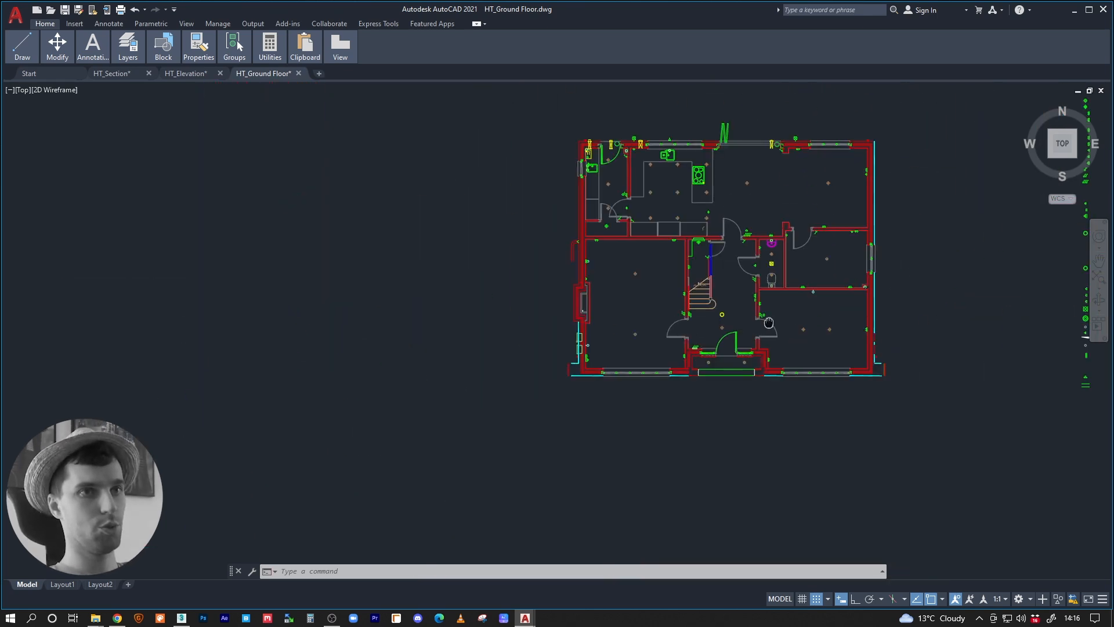
{"action": "middle_click_drag", "start_coordinate": [766, 325], "coordinate": [587, 352]}
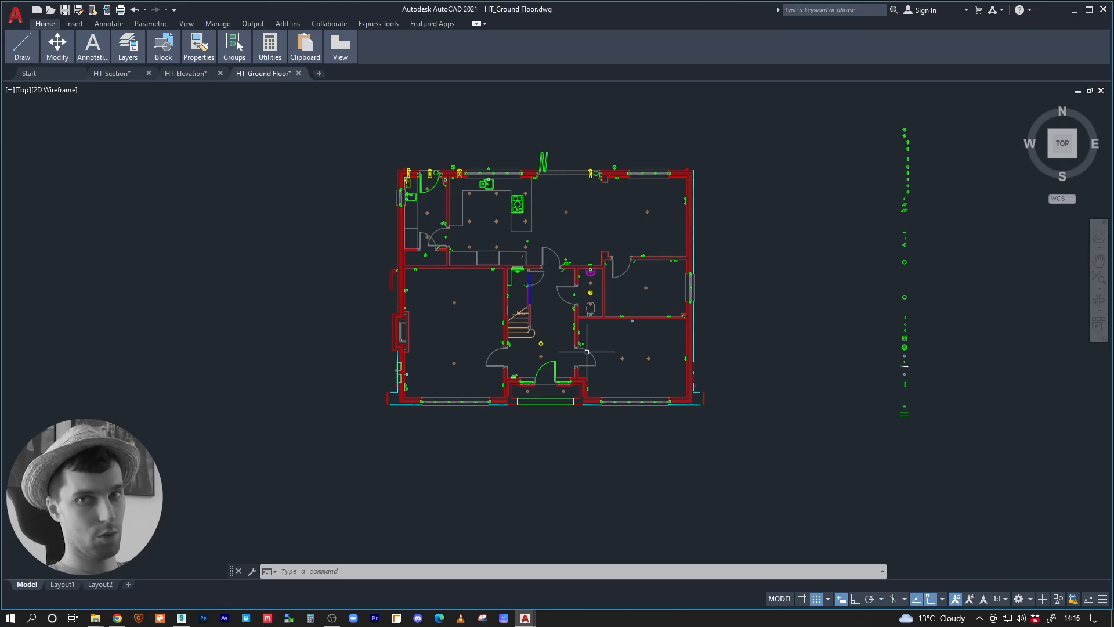
Select everything in the drawing, exclude the floor plan itself, and erase the stray column of symbols to its east.
{"action": "key", "text": "ctrl+a"}
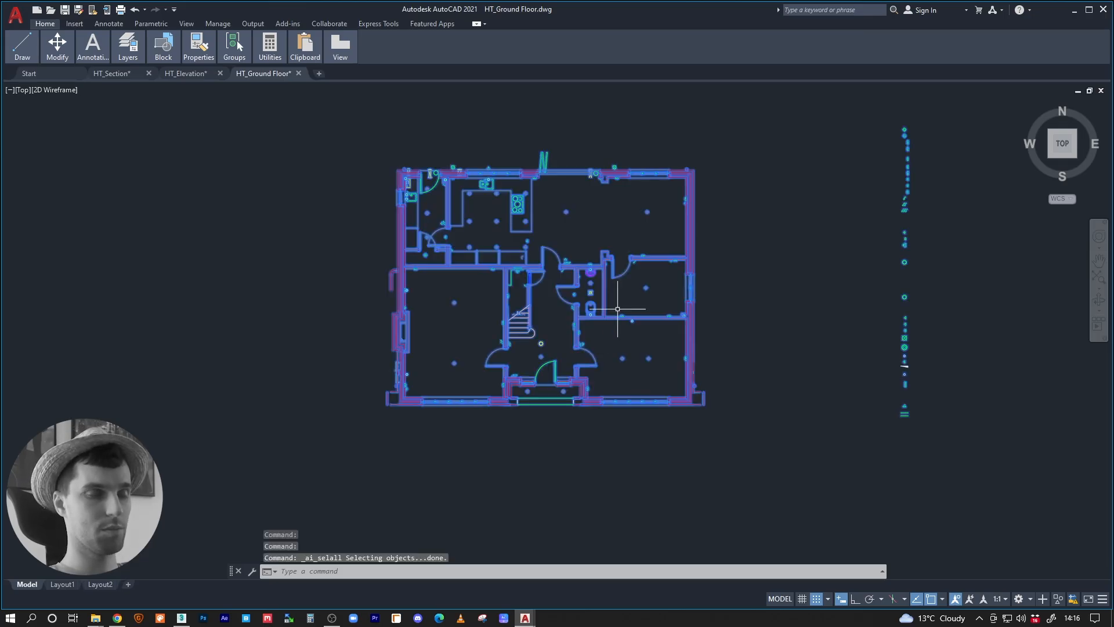
{"action": "middle_click_drag", "start_coordinate": [609, 282], "coordinate": [542, 334]}
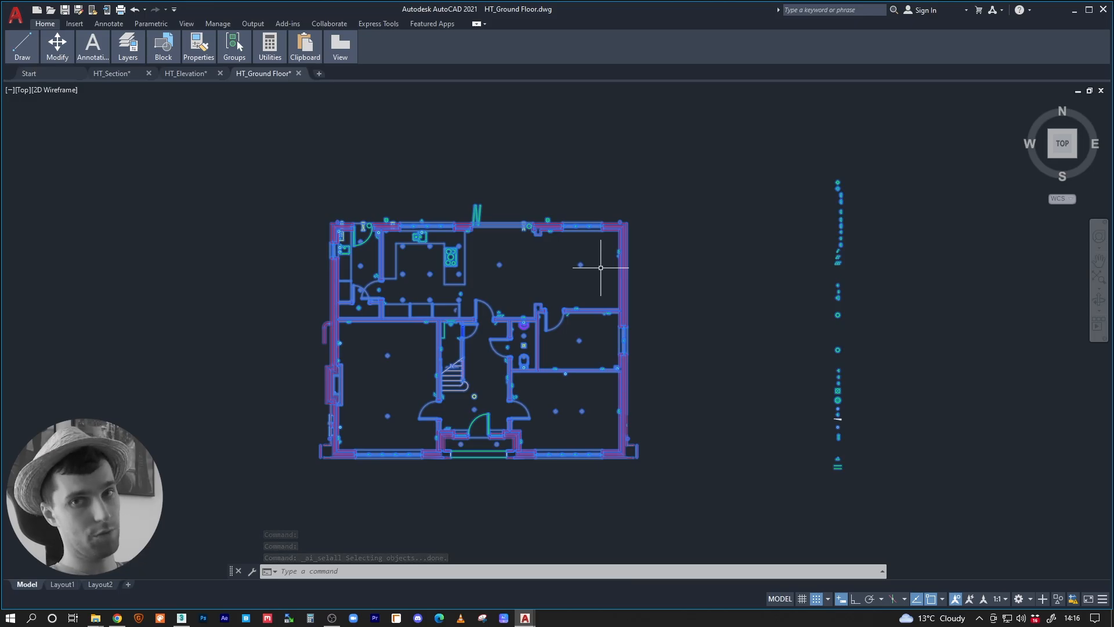
{"action": "left_click", "coordinate": [683, 198]}
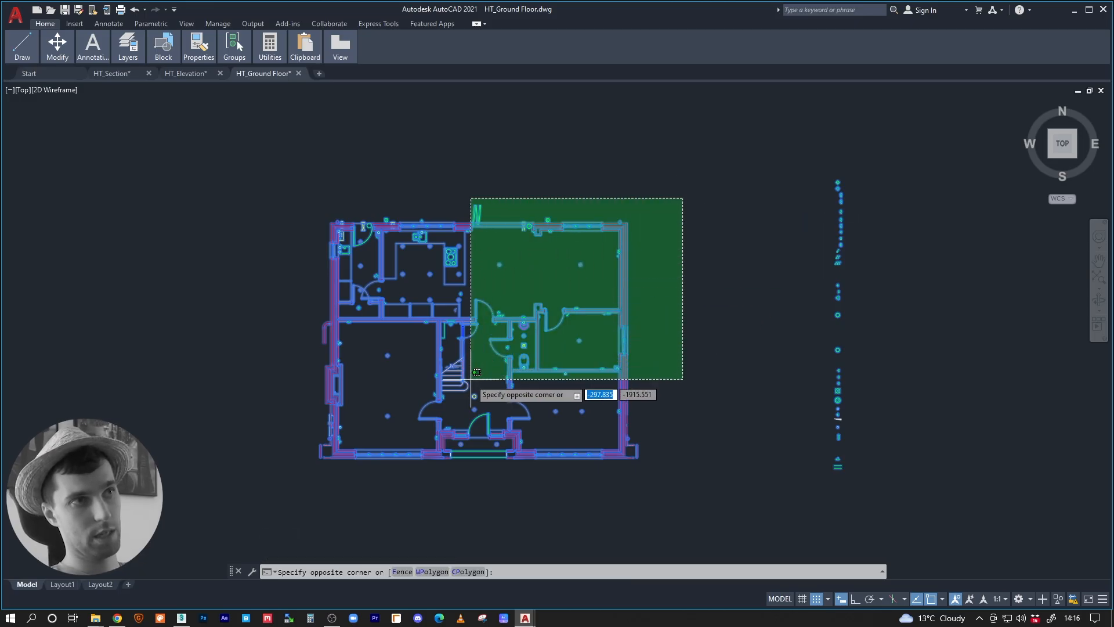
{"action": "left_click", "coordinate": [302, 476]}
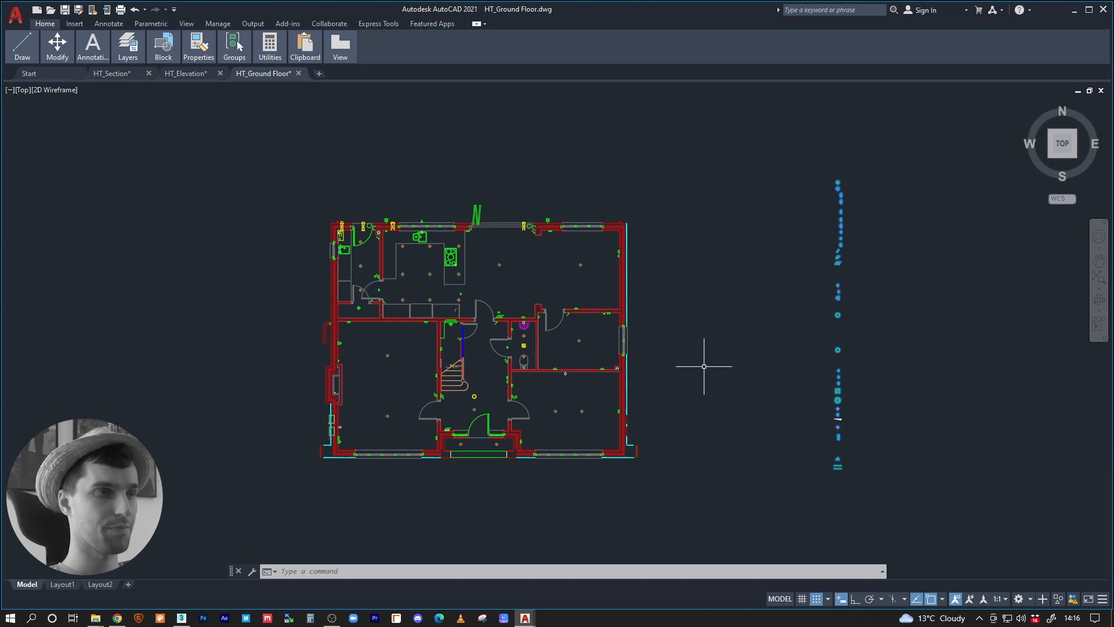
{"action": "middle_click_drag", "start_coordinate": [634, 359], "coordinate": [654, 361]}
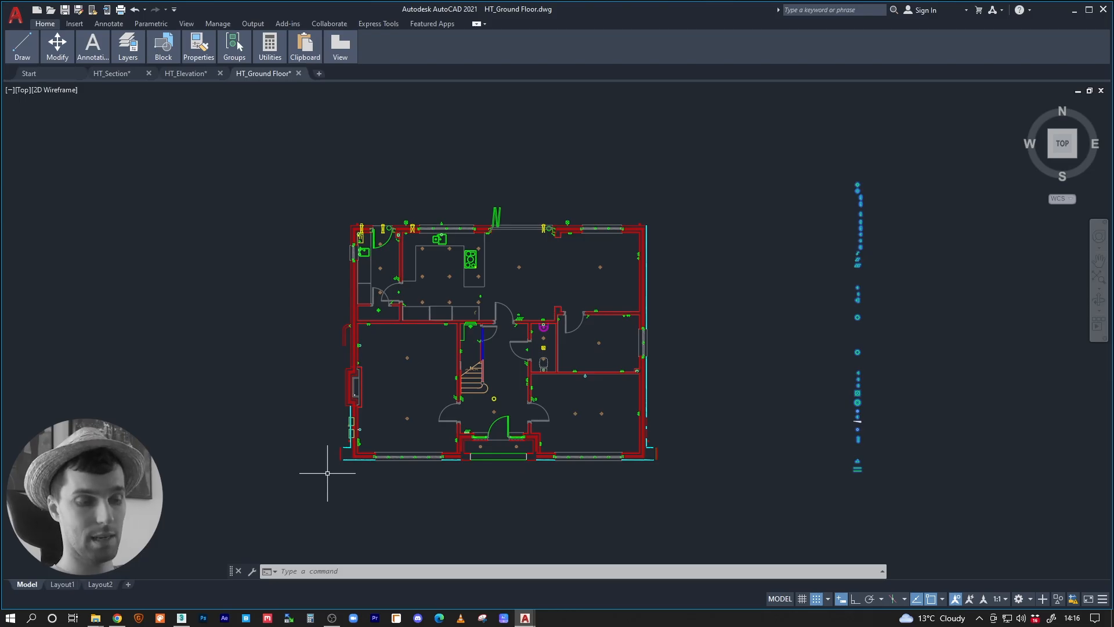
{"action": "key", "text": "Delete"}
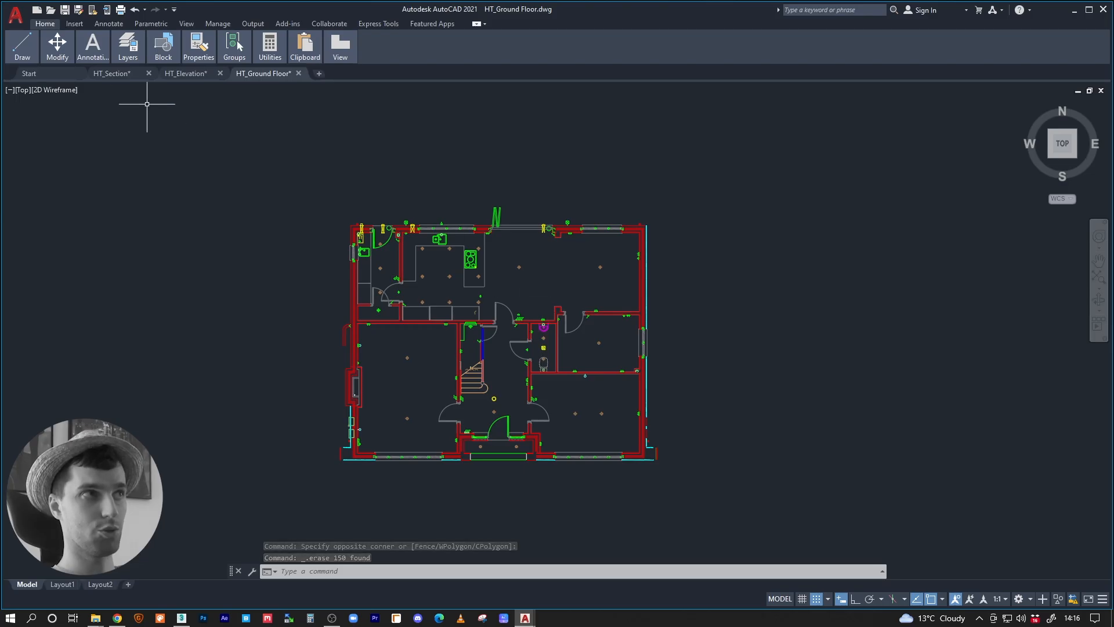
Review the drawing's full layer list from 0 to S-STRS without changing any layer.
{"action": "mouse_move", "coordinate": [200, 52]}
{"action": "mouse_move", "coordinate": [127, 45]}
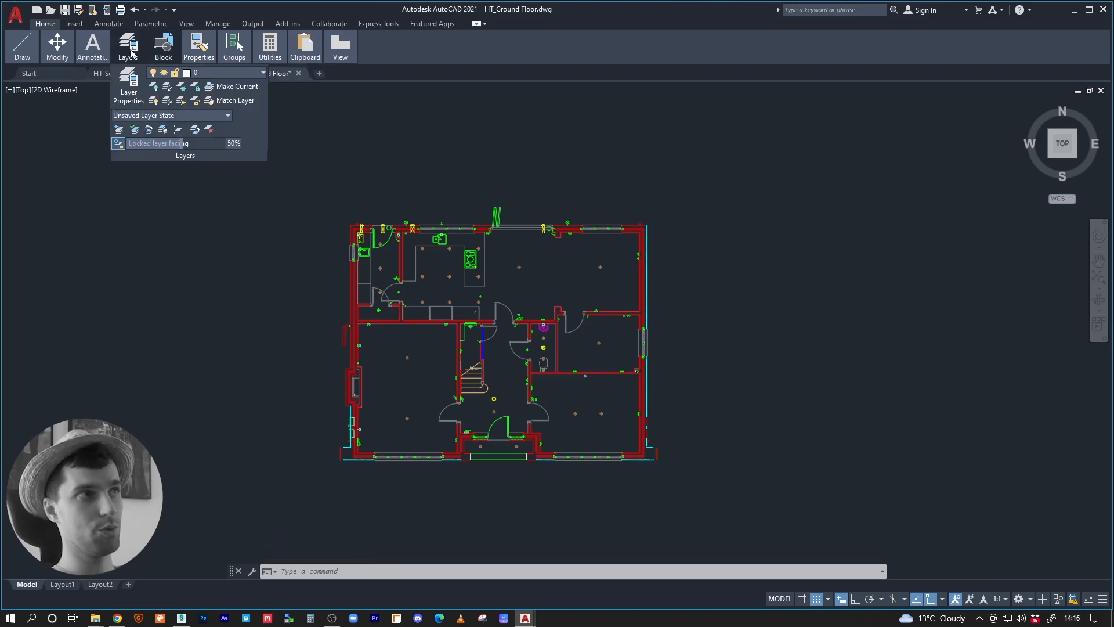
{"action": "left_click", "coordinate": [225, 74]}
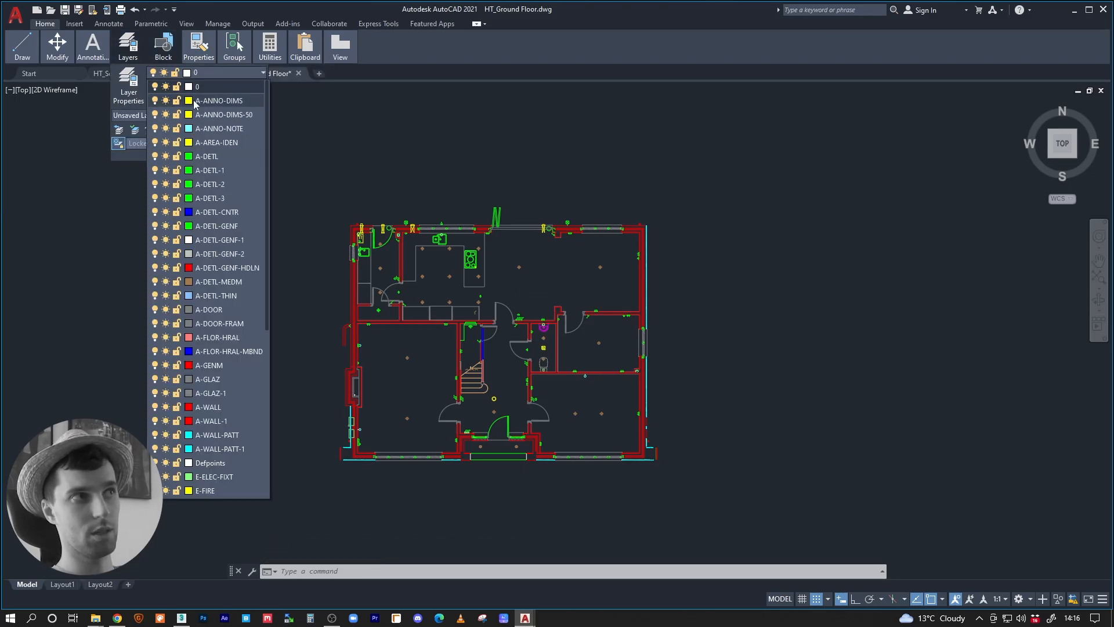
{"action": "scroll", "coordinate": [164, 482], "scroll_direction": "down", "scroll_amount": 7}
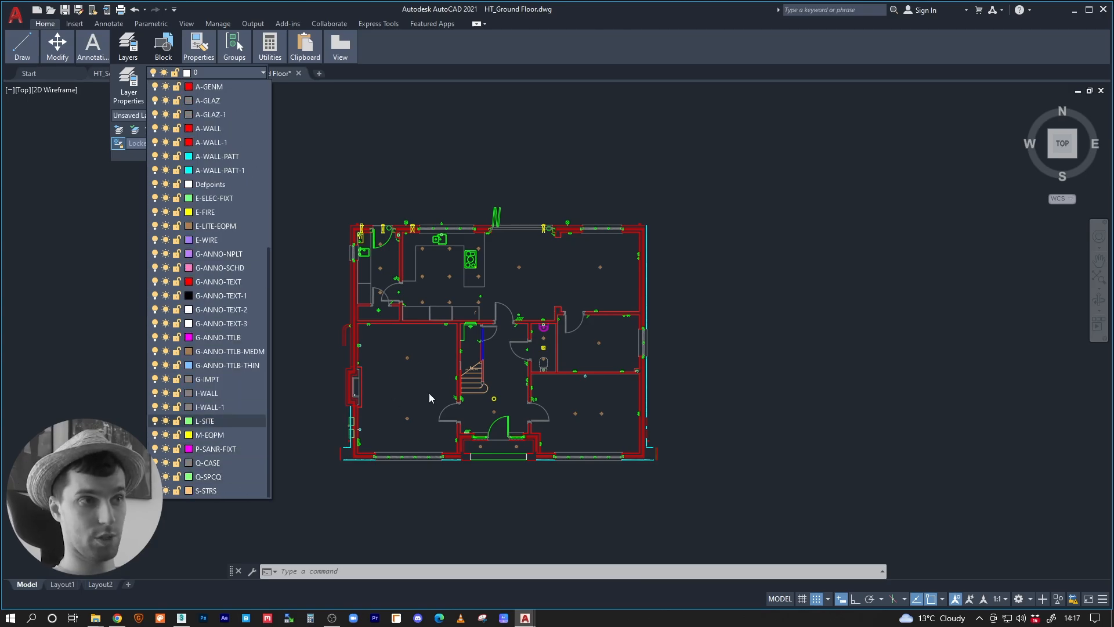
{"action": "key", "text": "Escape"}
{"action": "key", "text": "Escape"}
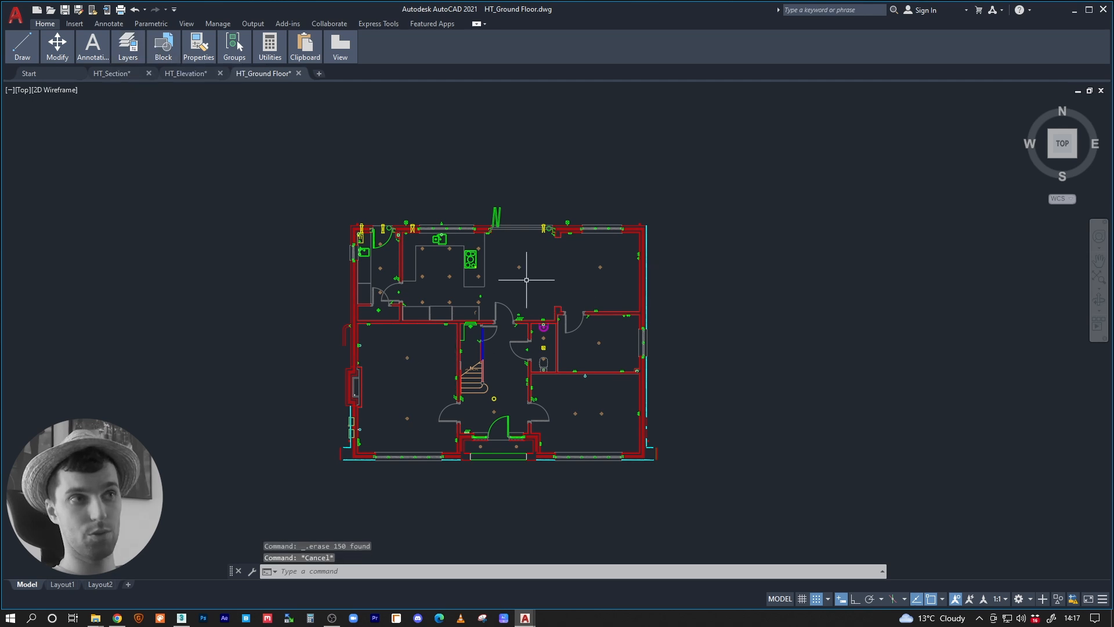
Erase the red bent outline and its small green symbol outside the west wall near the utility room.
{"action": "scroll", "coordinate": [526, 280], "scroll_direction": "up", "scroll_amount": 2}
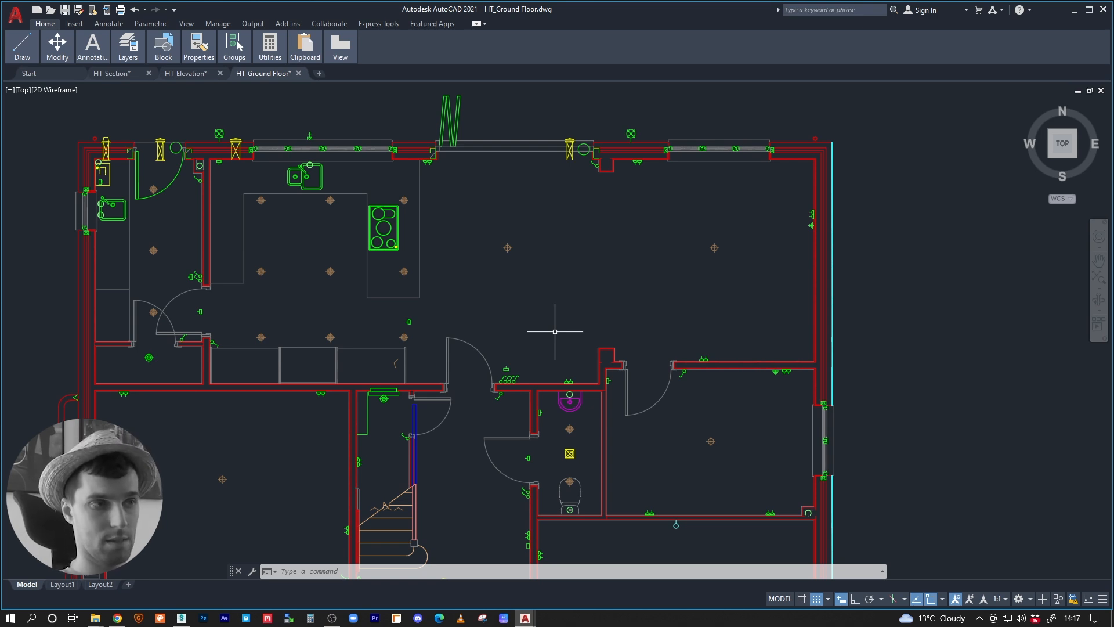
{"action": "middle_click_drag", "start_coordinate": [547, 340], "coordinate": [531, 311]}
{"action": "middle_click_drag", "start_coordinate": [194, 349], "coordinate": [428, 338]}
{"action": "scroll", "coordinate": [428, 339], "scroll_direction": "up", "scroll_amount": 3}
{"action": "left_click", "coordinate": [386, 239]}
{"action": "left_click", "coordinate": [303, 325]}
{"action": "key", "text": "Delete"}
Examine the plan's rooms, porch and outer walls again for linework that still needs cleaning up.
{"action": "middle_click_drag", "start_coordinate": [726, 295], "coordinate": [460, 254]}
{"action": "scroll", "coordinate": [460, 253], "scroll_direction": "down", "scroll_amount": 2}
{"action": "middle_click_drag", "start_coordinate": [626, 264], "coordinate": [435, 242]}
{"action": "scroll", "coordinate": [505, 299], "scroll_direction": "down", "scroll_amount": 3}
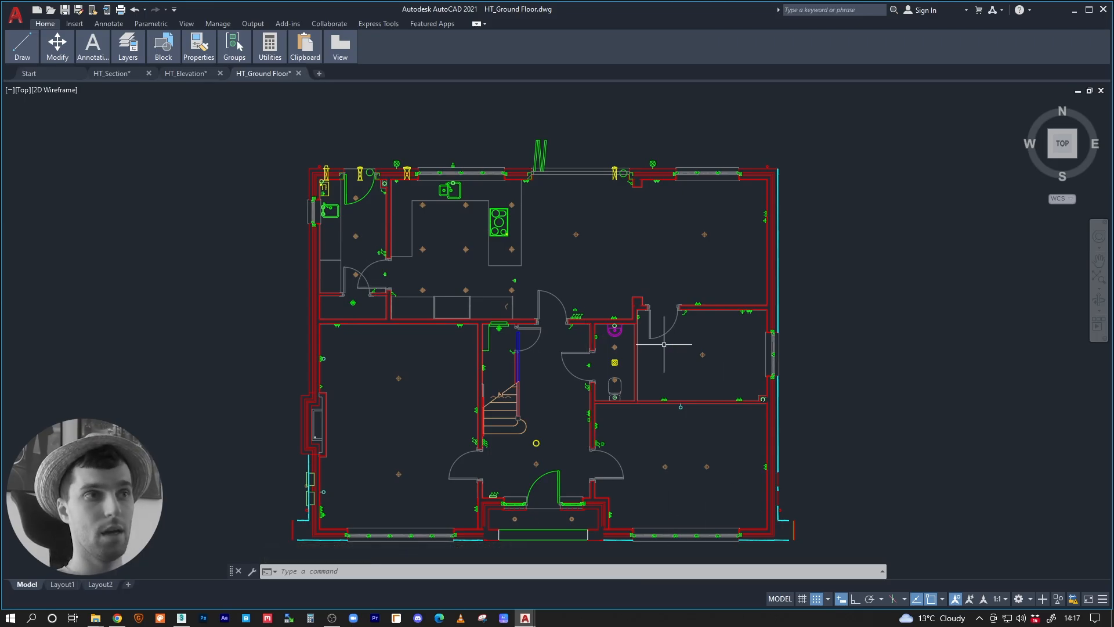
{"action": "scroll", "coordinate": [511, 296], "scroll_direction": "up", "scroll_amount": 5}
{"action": "middle_click_drag", "start_coordinate": [686, 421], "coordinate": [271, 82]}
{"action": "scroll", "coordinate": [561, 372], "scroll_direction": "down", "scroll_amount": 2}
{"action": "middle_click_drag", "start_coordinate": [616, 434], "coordinate": [567, 290]}
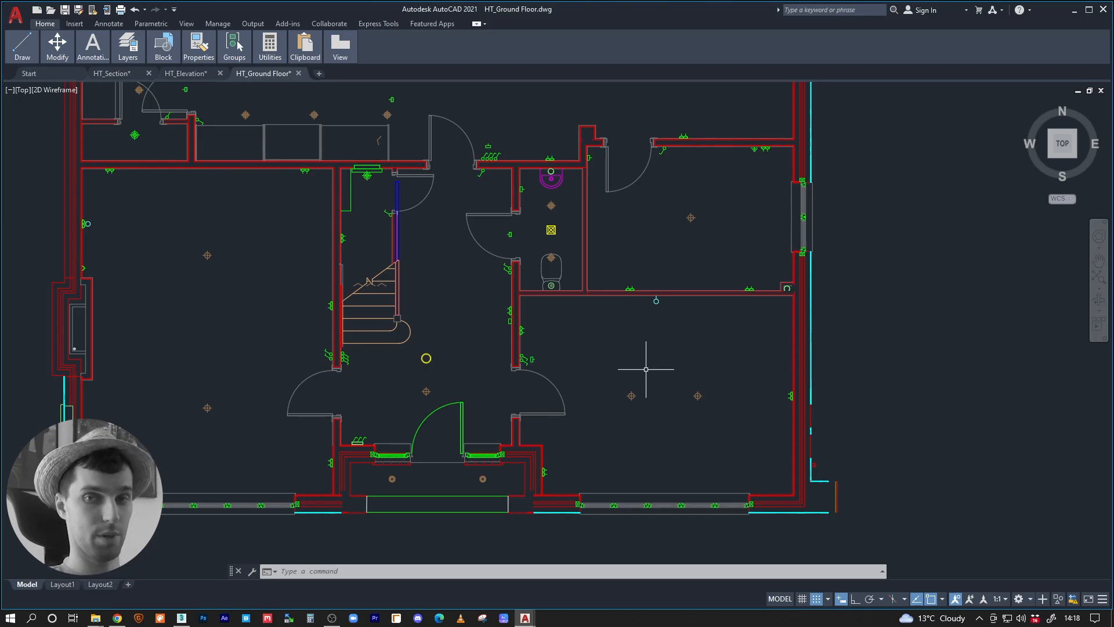
{"action": "scroll", "coordinate": [509, 287], "scroll_direction": "down", "scroll_amount": 5}
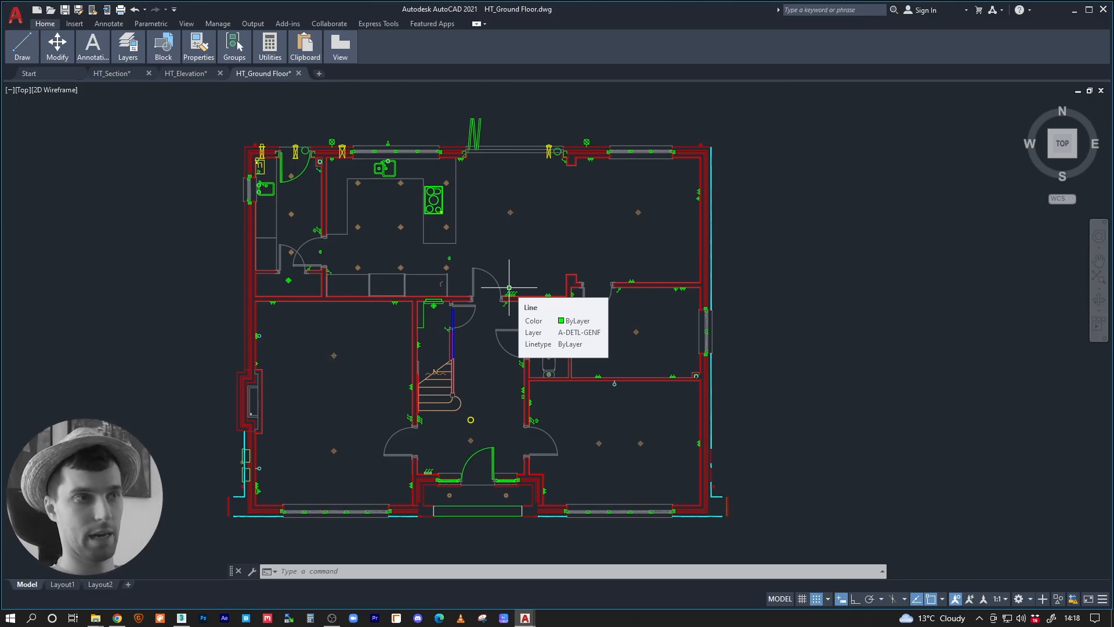
{"action": "middle_click_drag", "start_coordinate": [495, 310], "coordinate": [533, 334]}
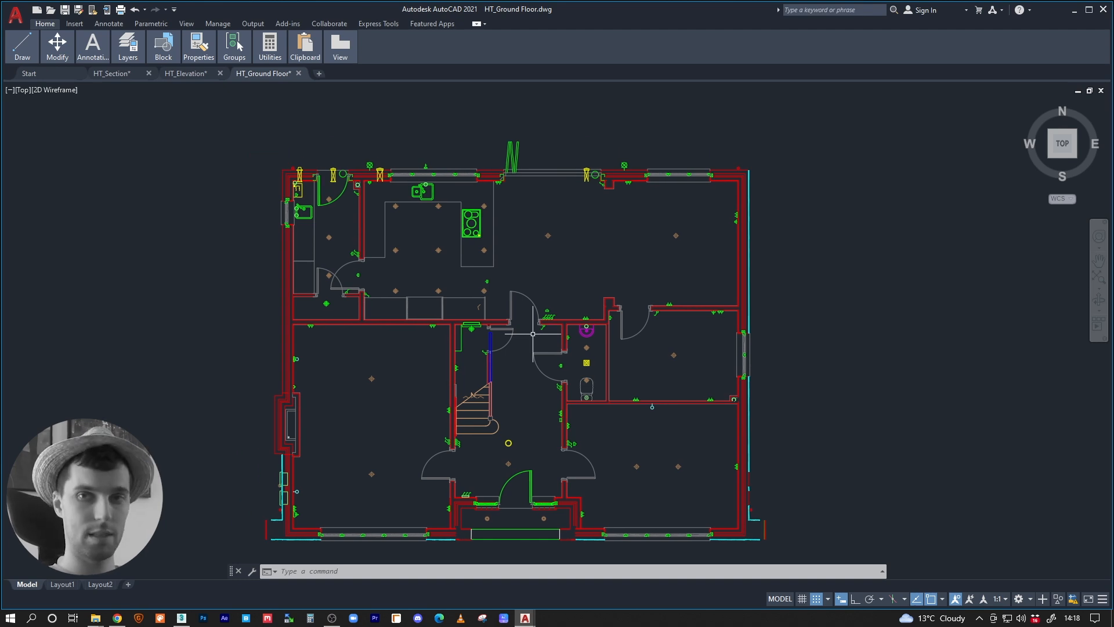
{"action": "middle_click_drag", "start_coordinate": [533, 374], "coordinate": [534, 378]}
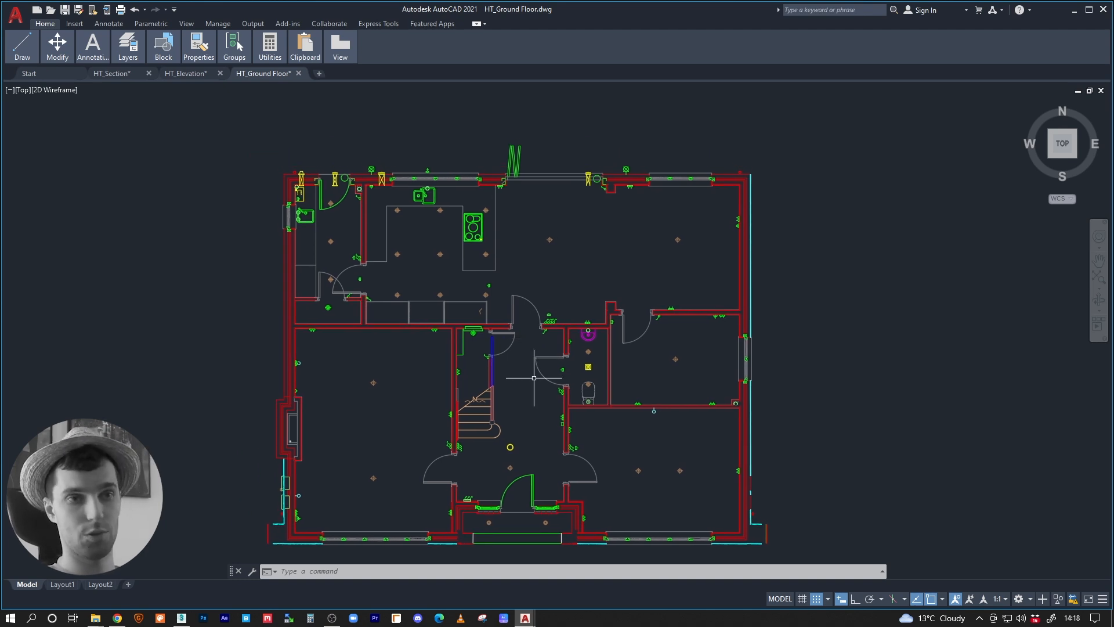
{"action": "middle_click_drag", "start_coordinate": [633, 218], "coordinate": [640, 287]}
{"action": "scroll", "coordinate": [476, 318], "scroll_direction": "up", "scroll_amount": 1}
{"action": "middle_click_drag", "start_coordinate": [419, 289], "coordinate": [538, 351]}
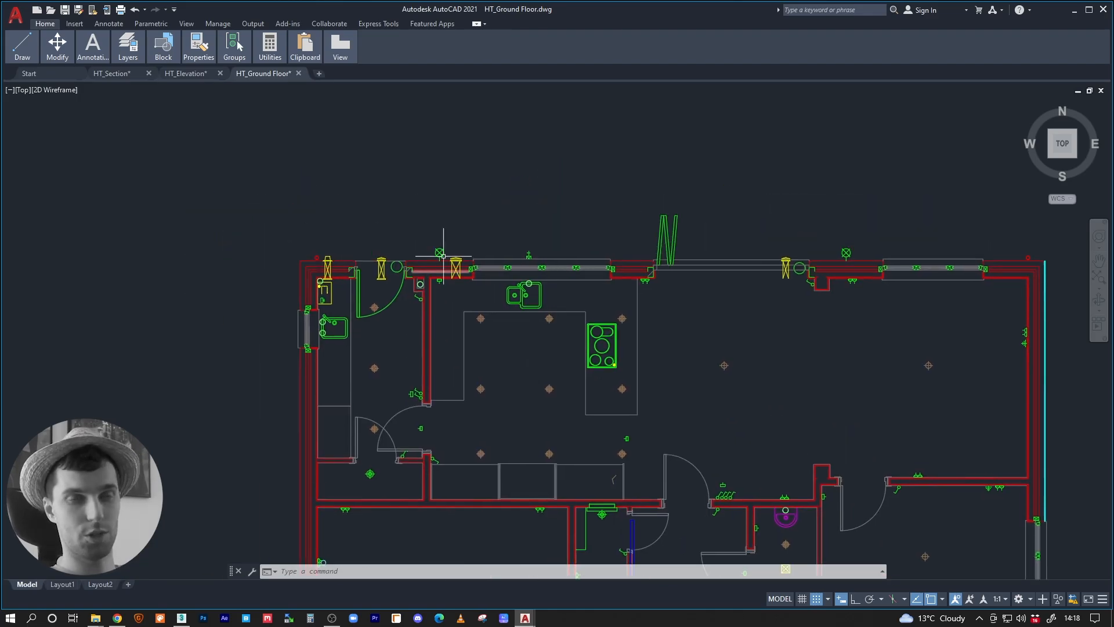
{"action": "middle_click_drag", "start_coordinate": [661, 383], "coordinate": [532, 279]}
{"action": "middle_click_drag", "start_coordinate": [566, 407], "coordinate": [561, 287]}
{"action": "scroll", "coordinate": [562, 287], "scroll_direction": "down", "scroll_amount": 3}
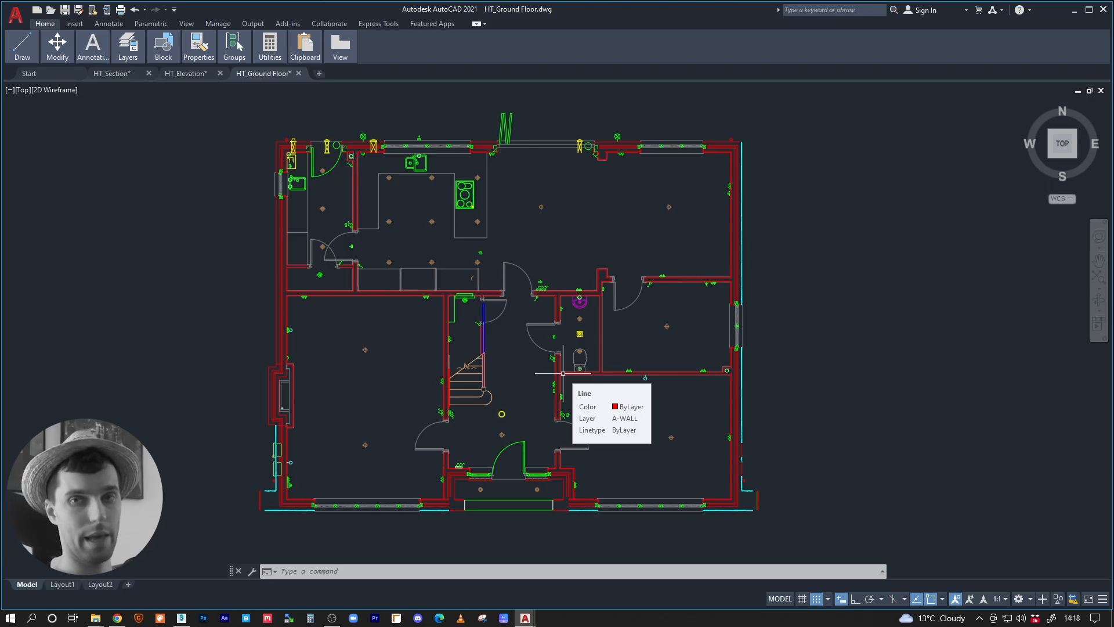
Explode all objects in the ground floor drawing.
{"action": "key", "text": "ctrl+a"}
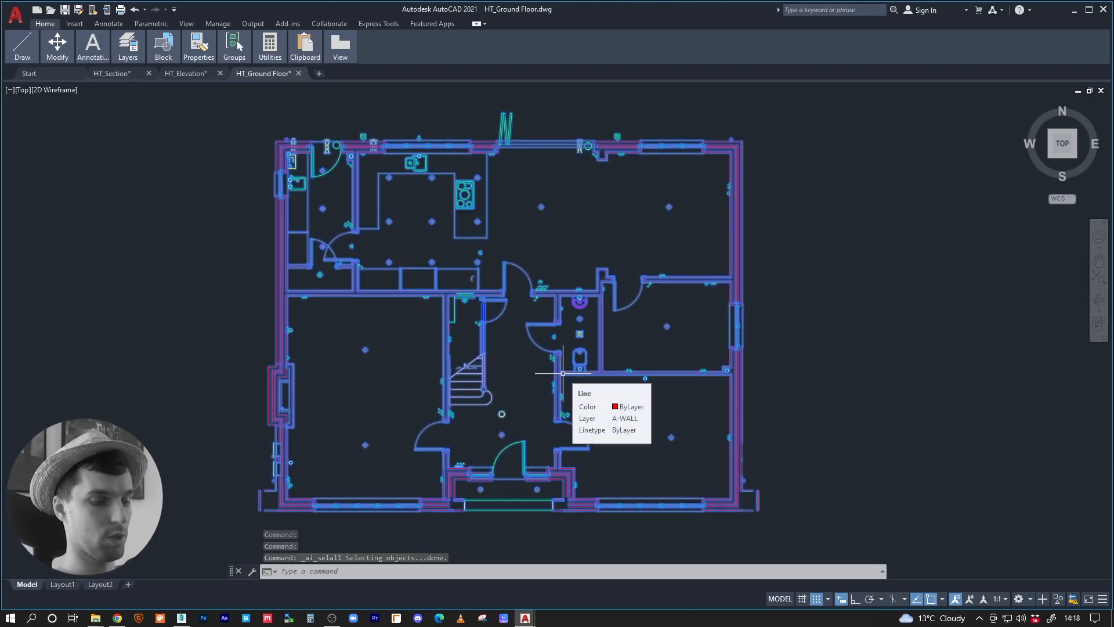
{"action": "type", "text": "x"}
{"action": "key", "text": "Return"}
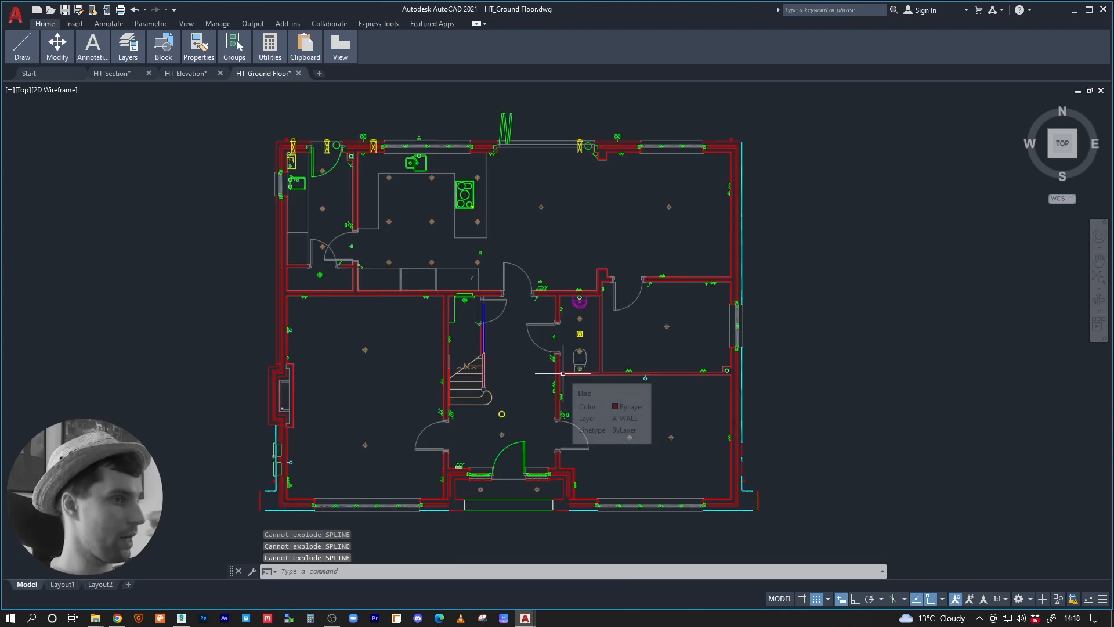
Purge all unused named items from the drawing, including nested items, approving all checked items at once.
{"action": "middle_click_drag", "start_coordinate": [612, 295], "coordinate": [594, 327]}
{"action": "middle_click_drag", "start_coordinate": [495, 320], "coordinate": [515, 289]}
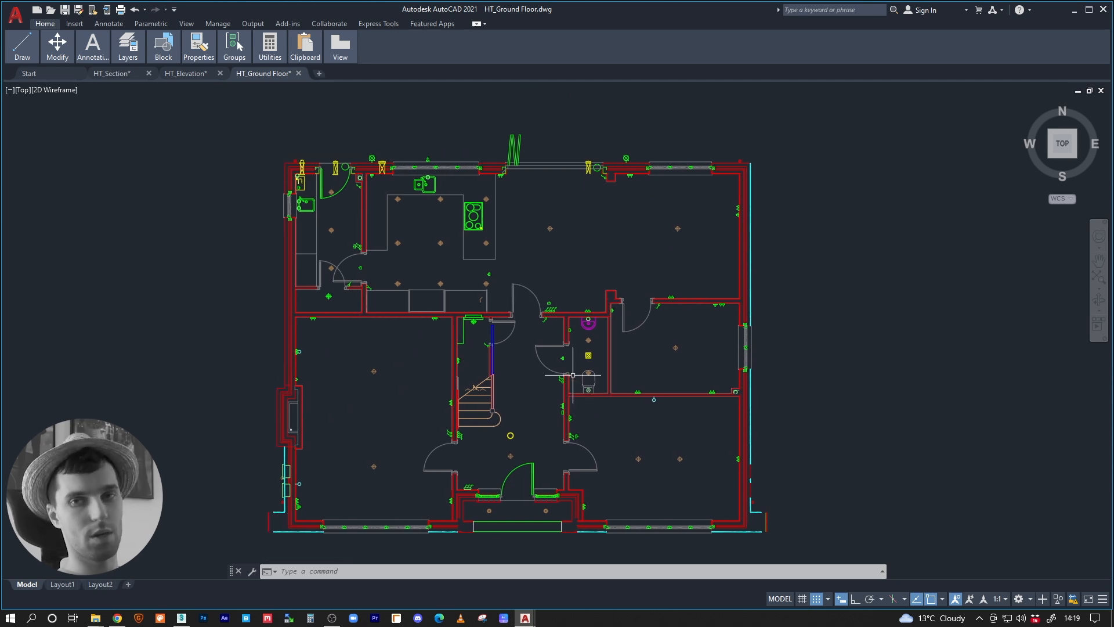
{"action": "middle_click_drag", "start_coordinate": [562, 331], "coordinate": [588, 340]}
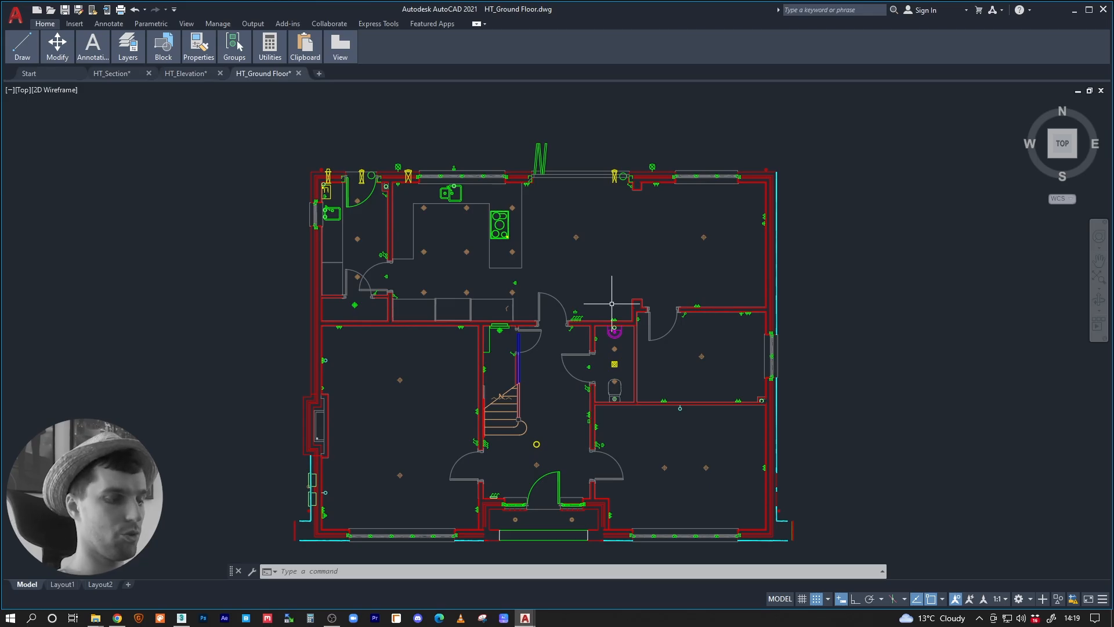
{"action": "key", "text": "ctrl+a"}
{"action": "type", "text": "p"}
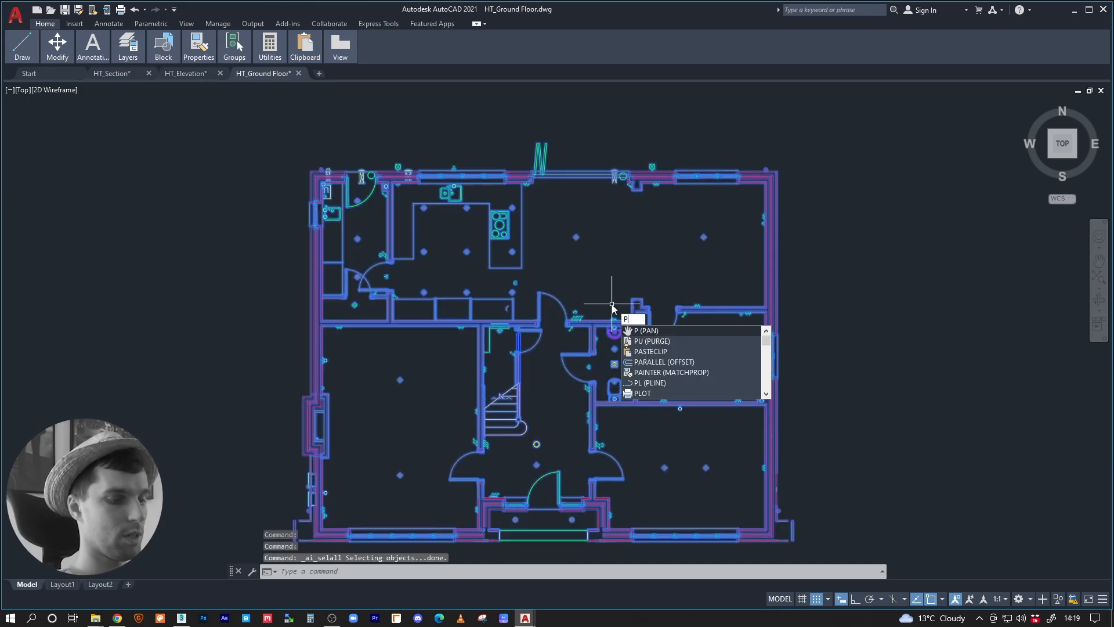
{"action": "type", "text": "URGE"}
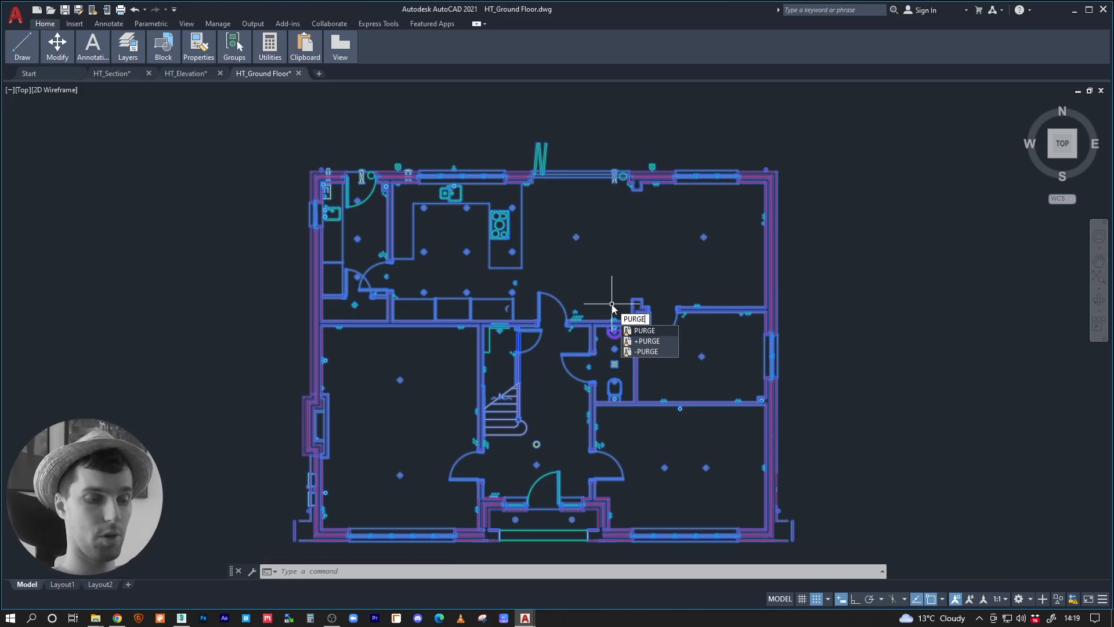
{"action": "key", "text": "Return"}
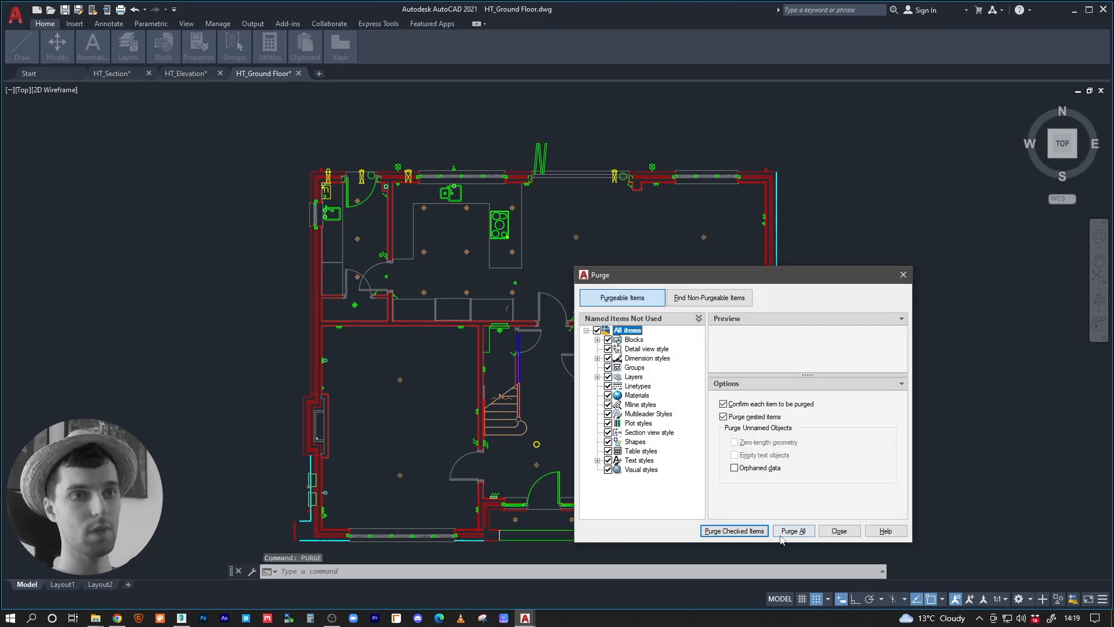
{"action": "left_click", "coordinate": [791, 533]}
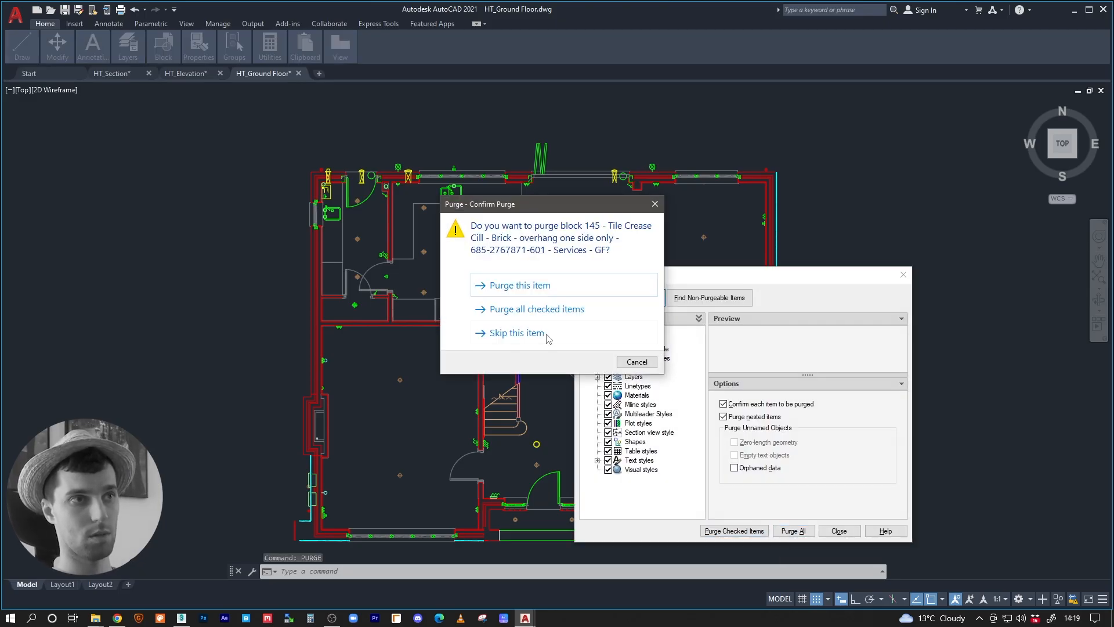
{"action": "left_click", "coordinate": [566, 310]}
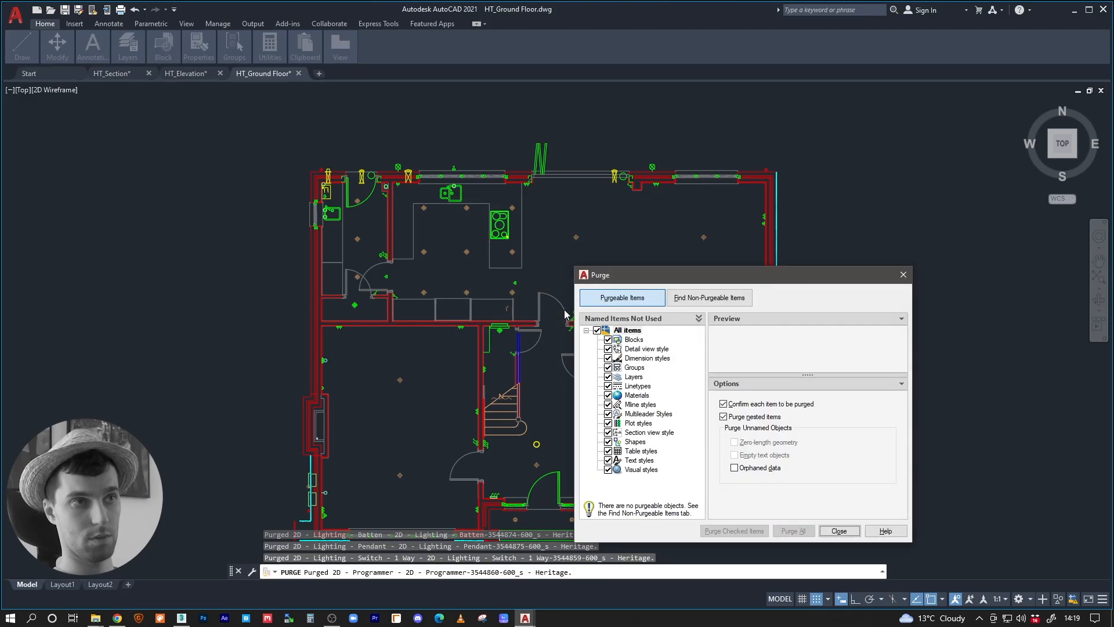
{"action": "left_click", "coordinate": [839, 531]}
Audit the drawing with the option to fix any detected errors set to Yes.
{"action": "middle_click_drag", "start_coordinate": [648, 357], "coordinate": [693, 344]}
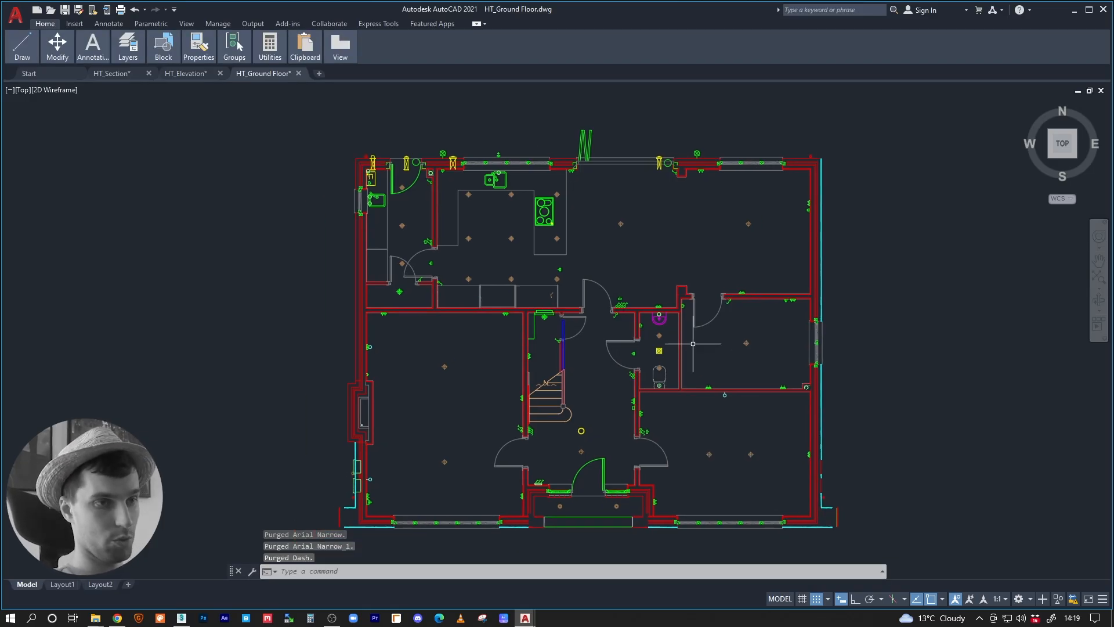
{"action": "key", "text": "ctrl+a"}
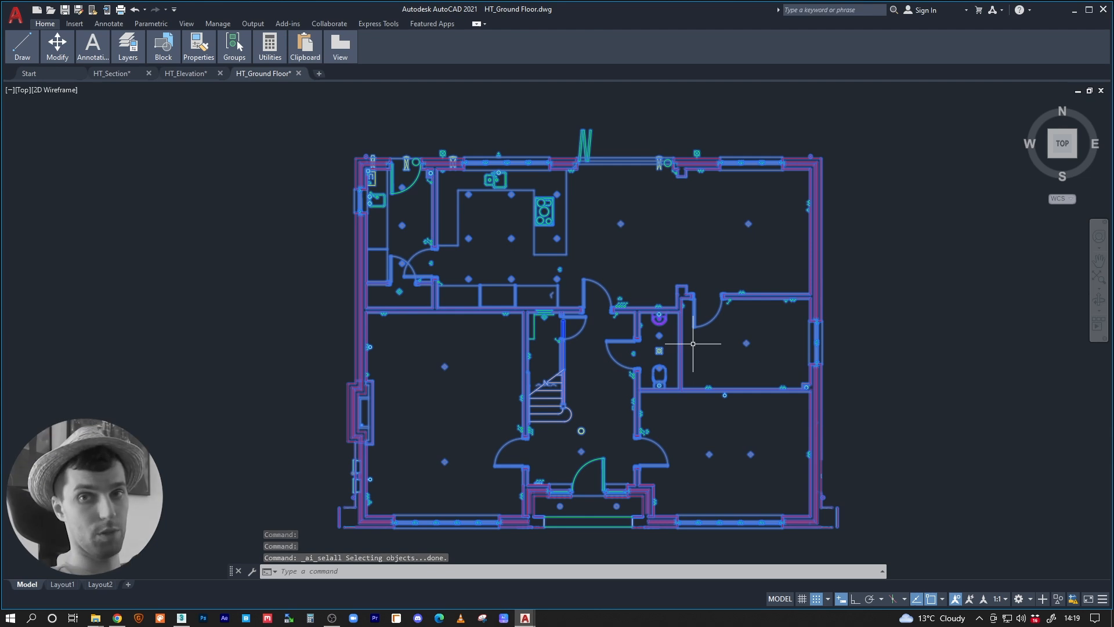
{"action": "type", "text": "AUDIT"}
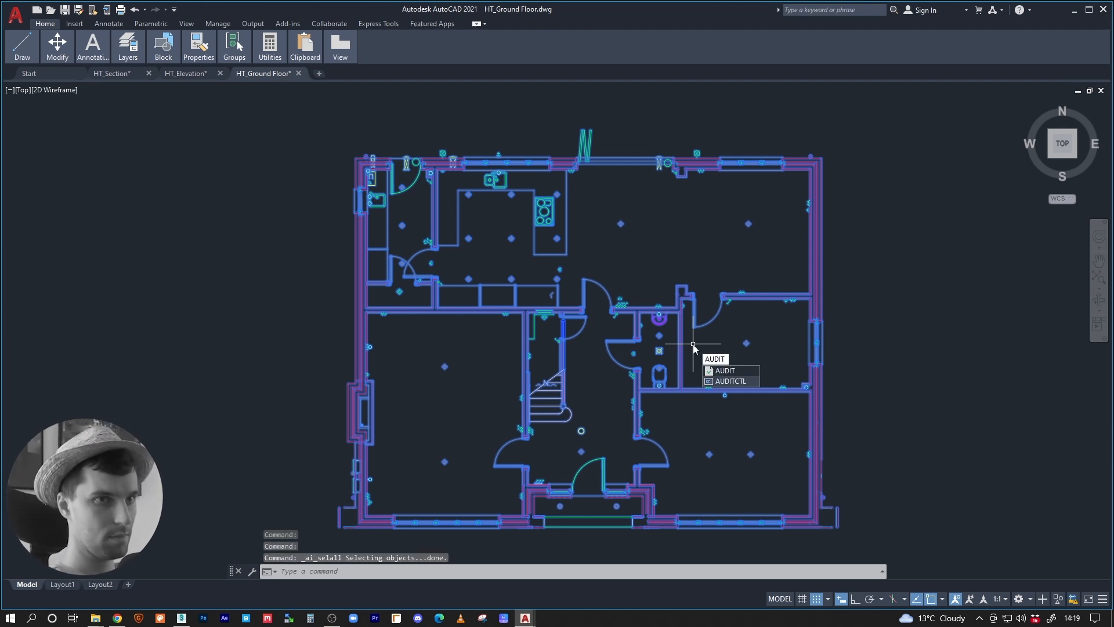
{"action": "key", "text": "Return"}
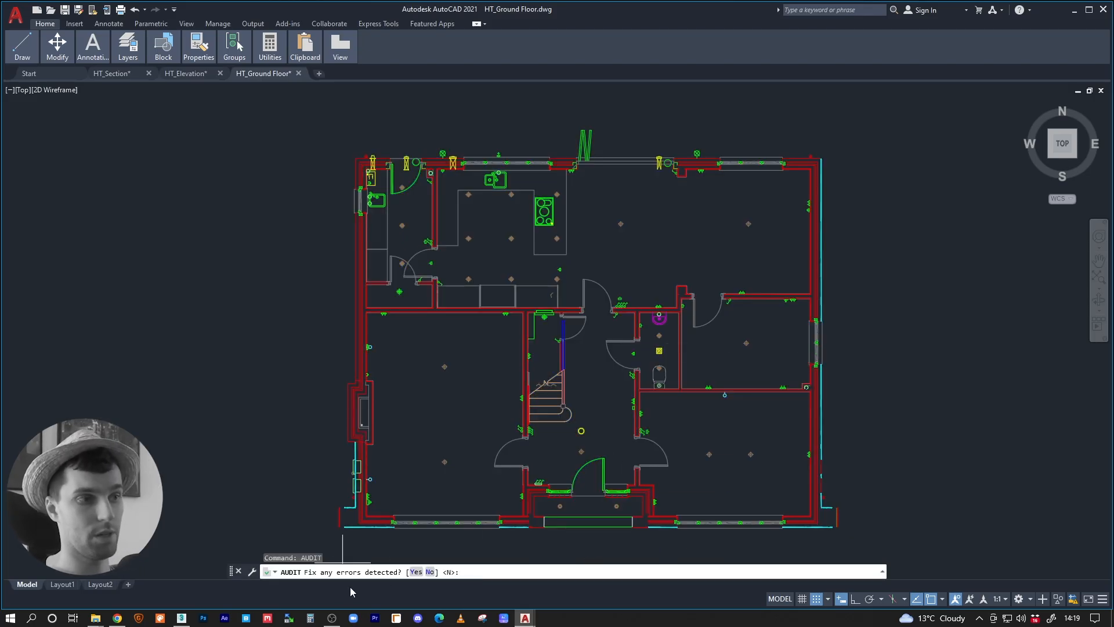
{"action": "type", "text": "y"}
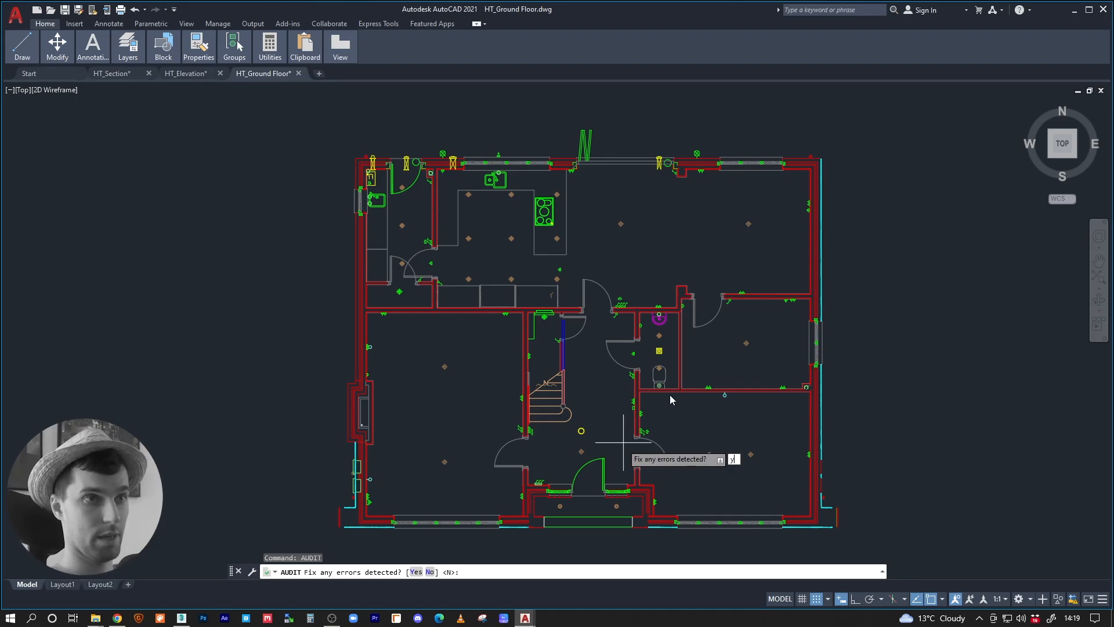
{"action": "key", "text": "Return"}
{"action": "mouse_move", "coordinate": [619, 376]}
{"action": "middle_mouse_down"}
{"action": "mouse_move", "coordinate": [498, 331]}
{"action": "mouse_move", "coordinate": [516, 346]}
{"action": "mouse_move", "coordinate": [633, 334]}
{"action": "mouse_move", "coordinate": [614, 377]}
{"action": "middle_mouse_up"}
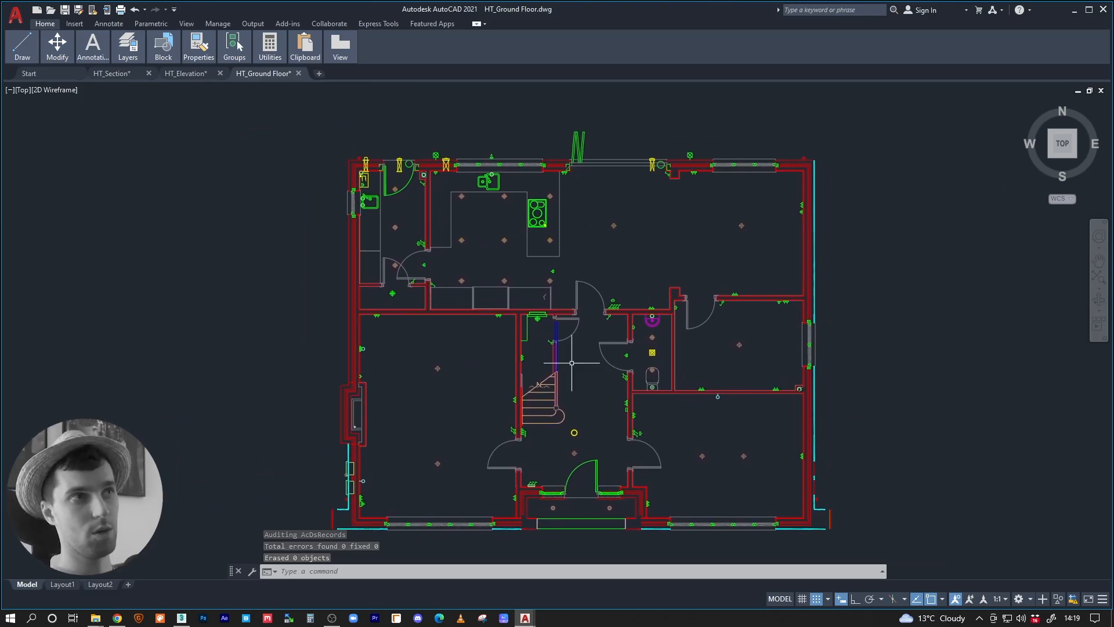
Review the drawing's layer list and inspect which layers the plan's door and wall linework are on.
{"action": "mouse_move", "coordinate": [128, 46]}
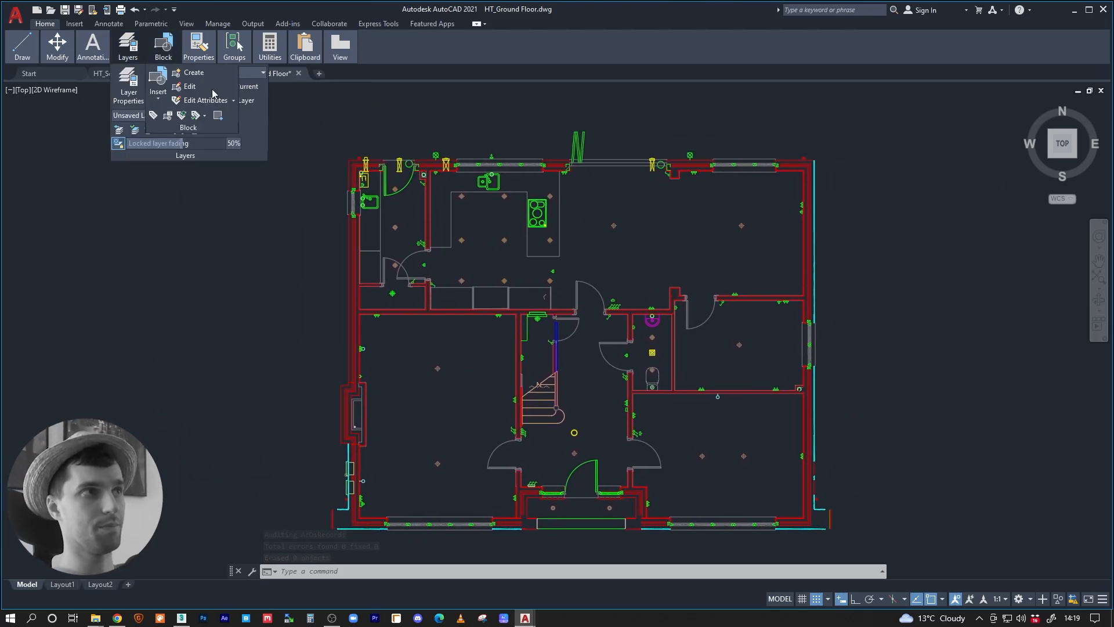
{"action": "left_click", "coordinate": [253, 75]}
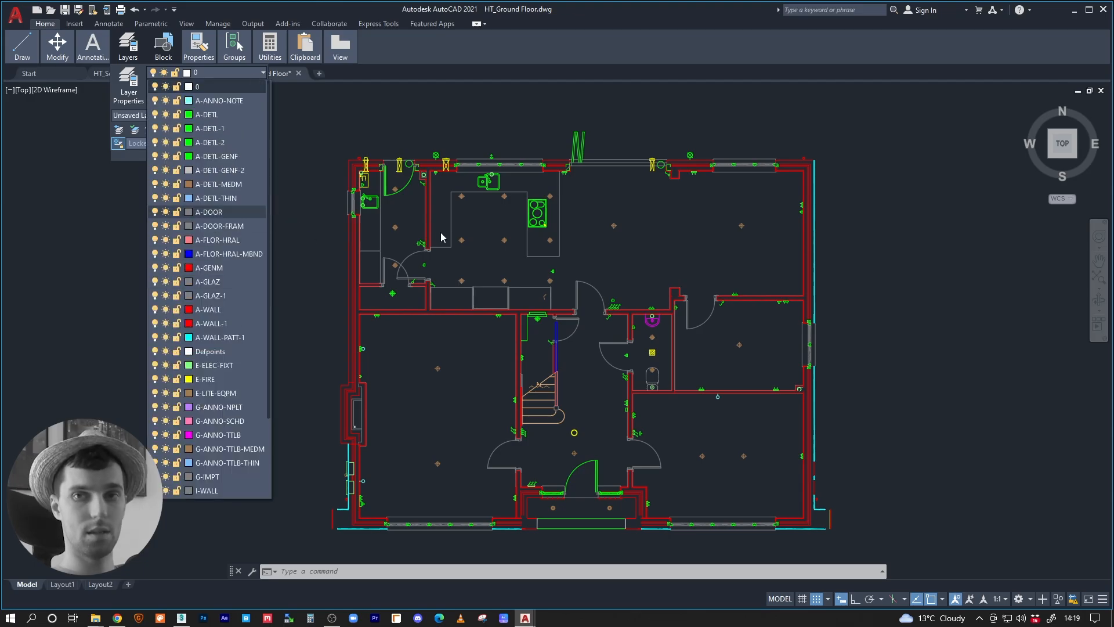
{"action": "left_click", "coordinate": [382, 266]}
{"action": "middle_click_drag", "start_coordinate": [467, 260], "coordinate": [466, 282]}
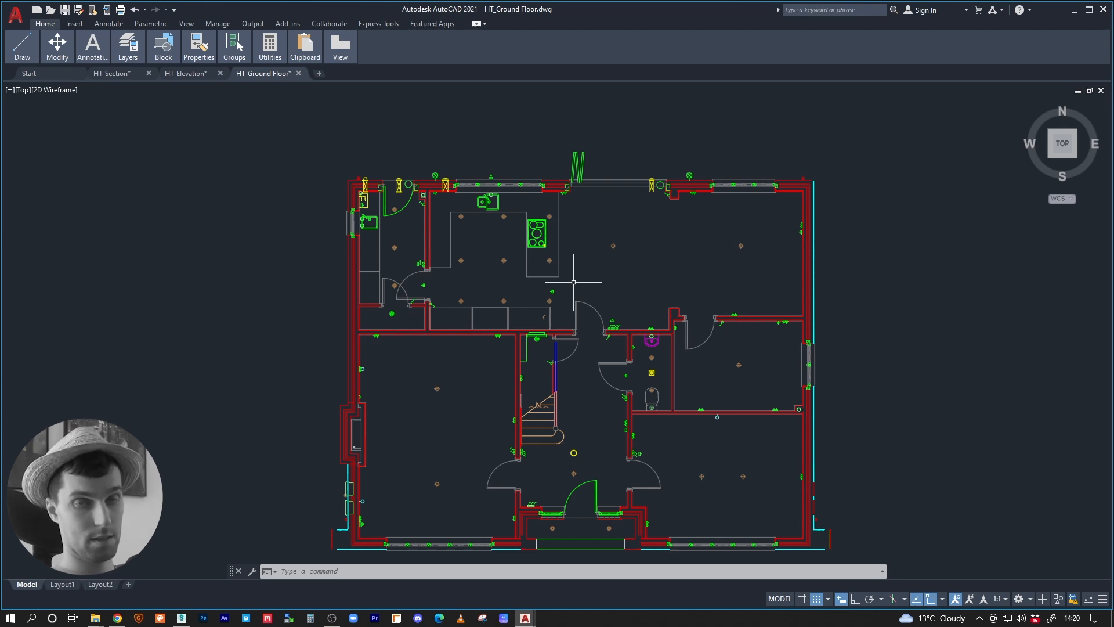
{"action": "mouse_move", "coordinate": [616, 312]}
{"action": "middle_mouse_down"}
{"action": "mouse_move", "coordinate": [511, 283]}
{"action": "mouse_move", "coordinate": [535, 270]}
{"action": "mouse_move", "coordinate": [579, 276]}
{"action": "middle_mouse_up"}
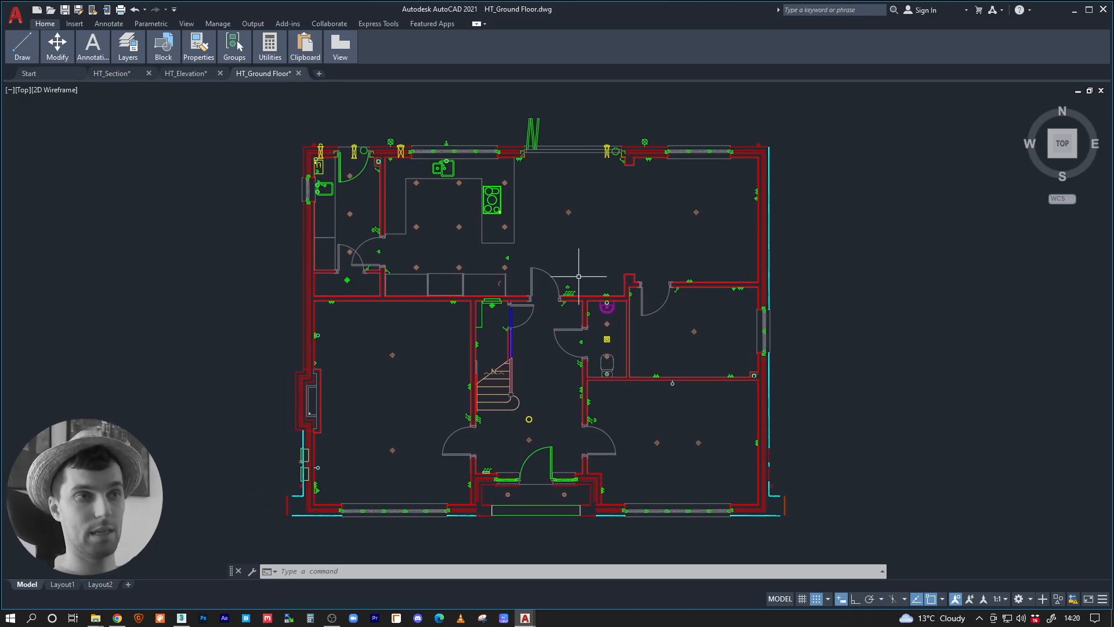
{"action": "mouse_move", "coordinate": [556, 281]}
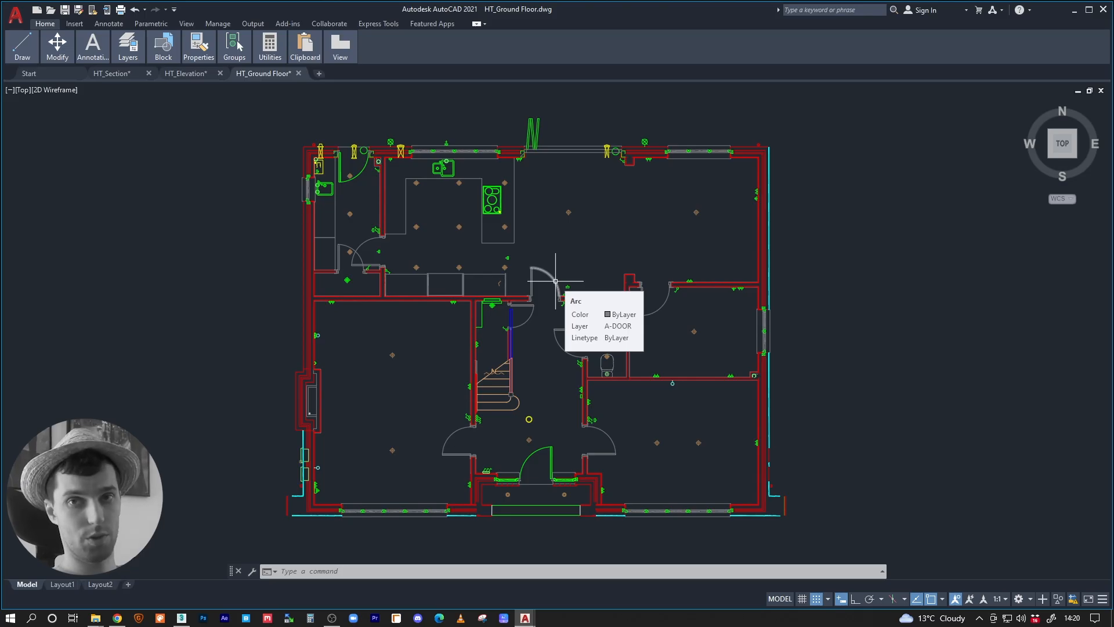
{"action": "middle_click_drag", "start_coordinate": [572, 304], "coordinate": [555, 320]}
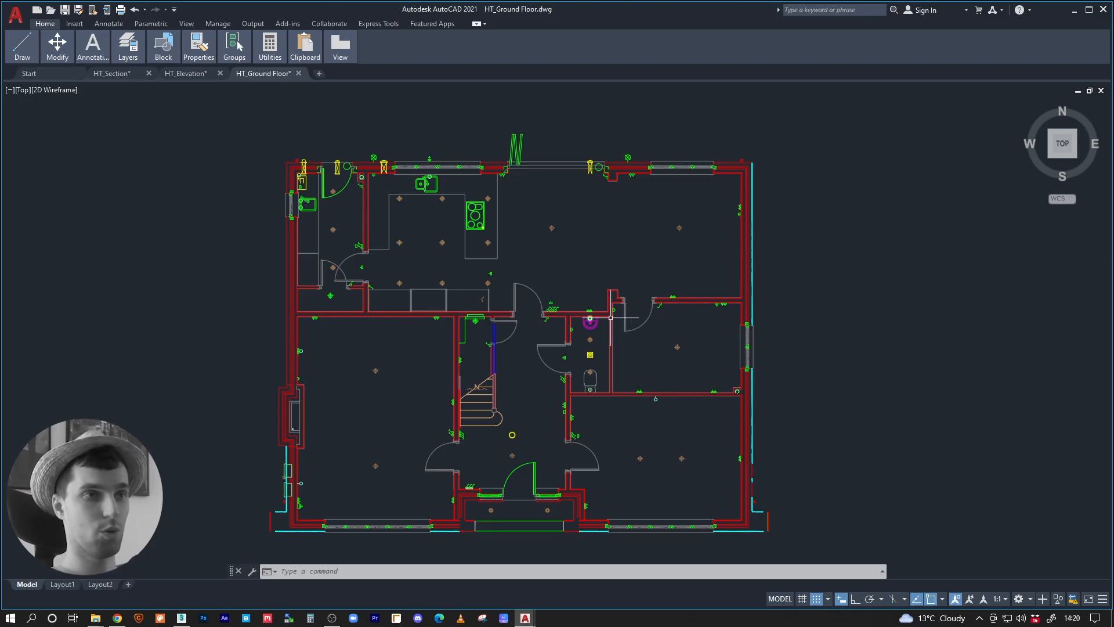
{"action": "mouse_move", "coordinate": [564, 330]}
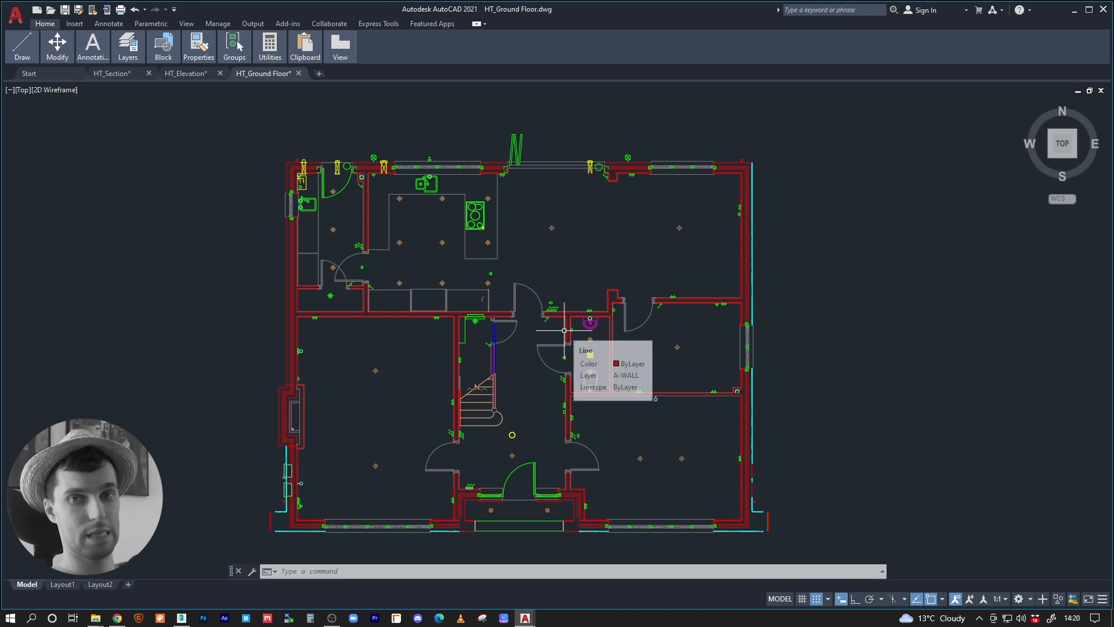
{"action": "middle_click_drag", "start_coordinate": [564, 330], "coordinate": [520, 321]}
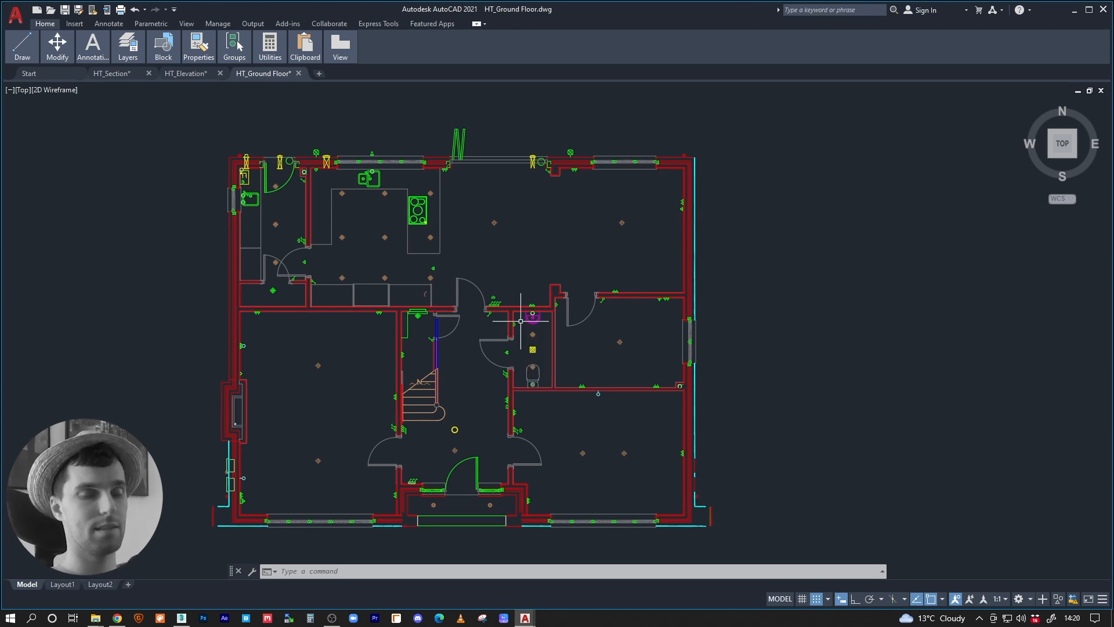
{"action": "middle_click_drag", "start_coordinate": [466, 307], "coordinate": [497, 329]}
{"action": "scroll", "coordinate": [511, 281], "scroll_direction": "down", "scroll_amount": 1}
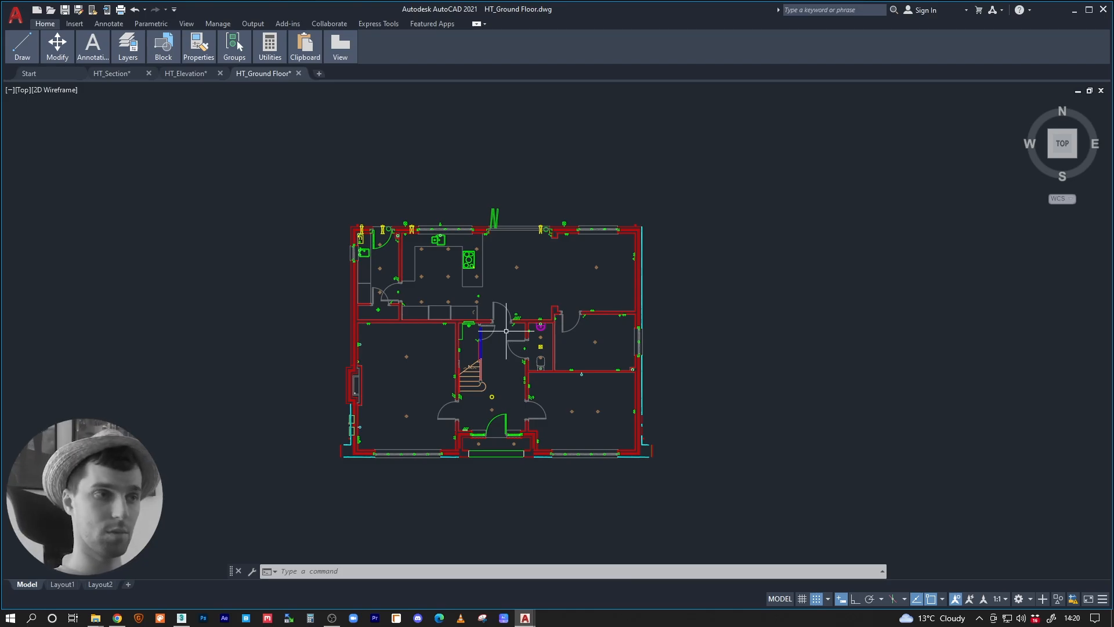
{"action": "middle_click_drag", "start_coordinate": [490, 346], "coordinate": [546, 340]}
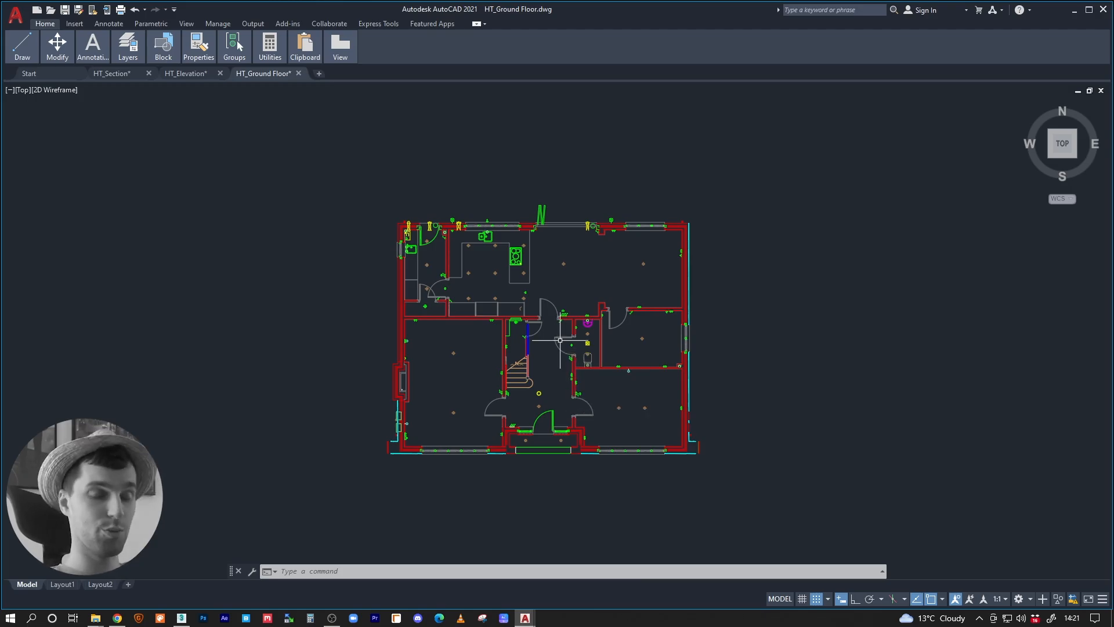
{"action": "middle_click_drag", "start_coordinate": [539, 343], "coordinate": [538, 349]}
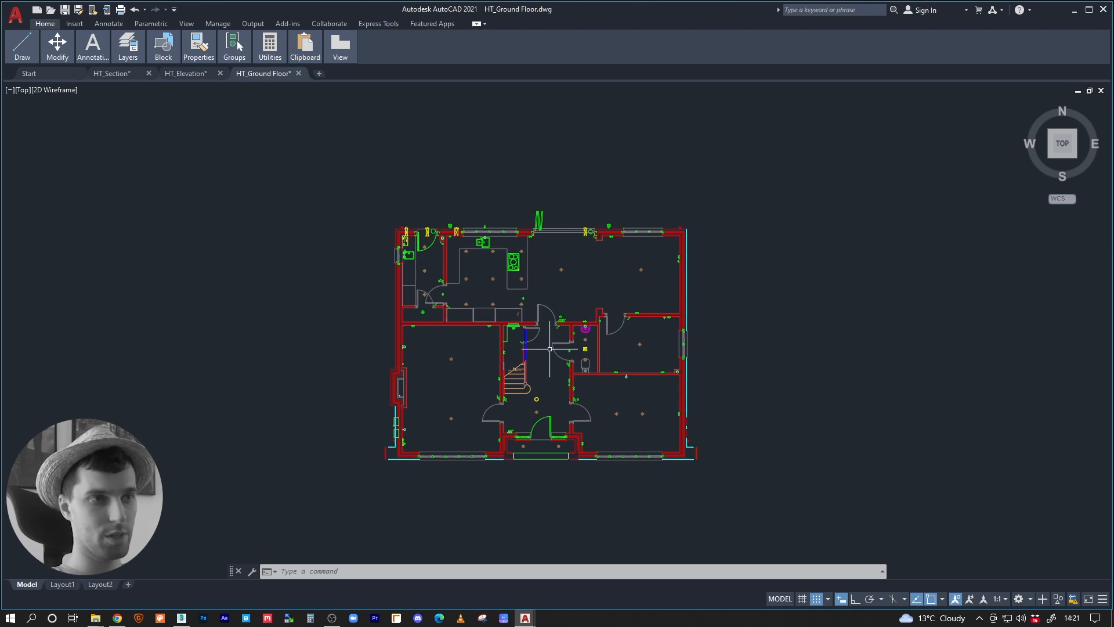
Move every object in the ground floor plan to layer 0.
{"action": "key", "text": "ctrl+a"}
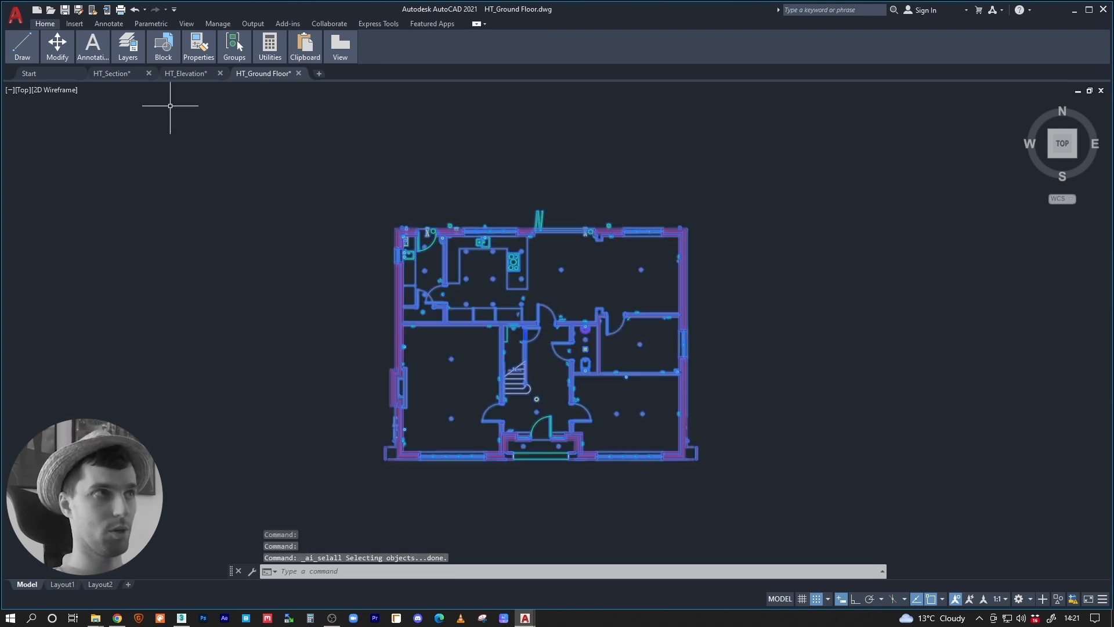
{"action": "mouse_move", "coordinate": [124, 50]}
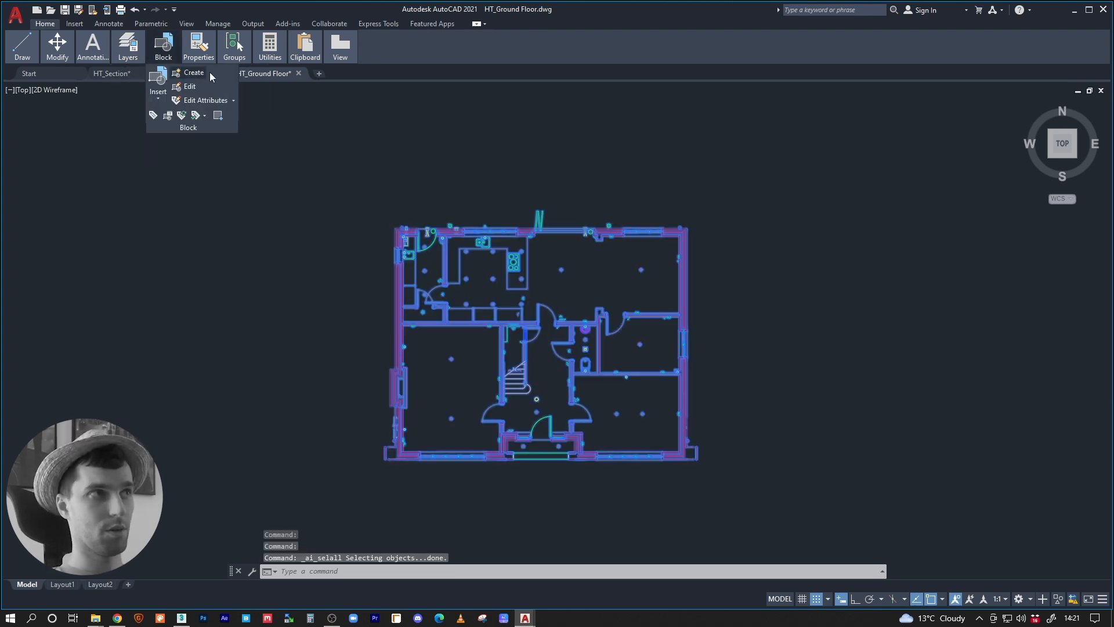
{"action": "left_click", "coordinate": [235, 77]}
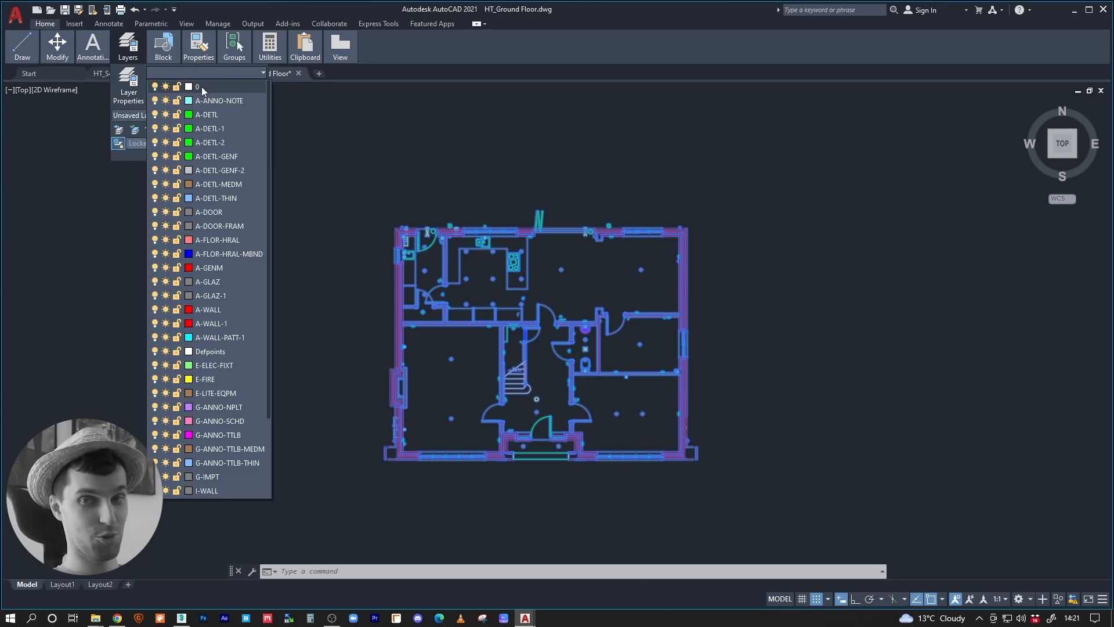
{"action": "left_click", "coordinate": [200, 86]}
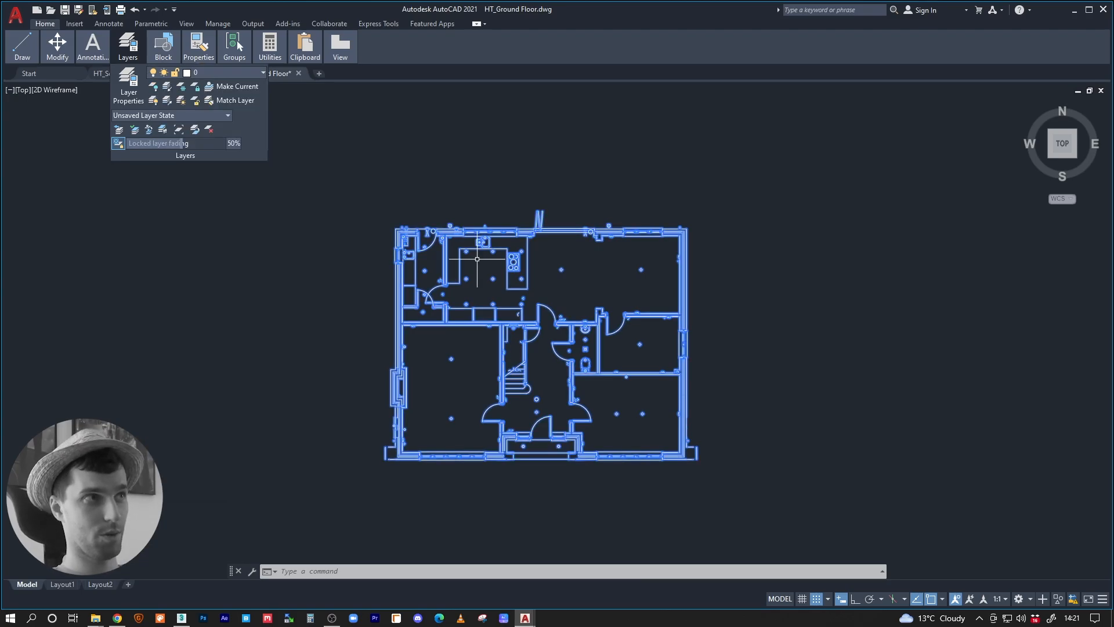
{"action": "key", "text": "Escape"}
{"action": "mouse_move", "coordinate": [598, 331]}
{"action": "middle_mouse_down"}
{"action": "mouse_move", "coordinate": [593, 296]}
{"action": "mouse_move", "coordinate": [565, 335]}
{"action": "mouse_move", "coordinate": [617, 329]}
{"action": "middle_mouse_up"}
{"action": "scroll", "coordinate": [549, 398], "scroll_direction": "up", "scroll_amount": 1}
{"action": "middle_click_drag", "start_coordinate": [525, 296], "coordinate": [482, 267]}
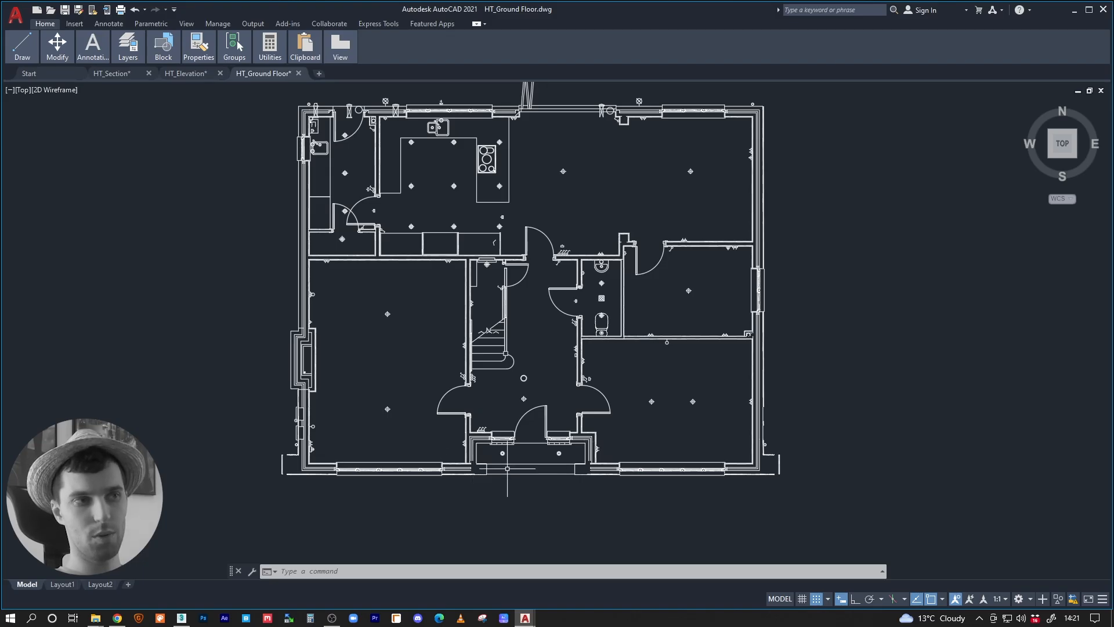
{"action": "middle_click_drag", "start_coordinate": [581, 418], "coordinate": [579, 439]}
{"action": "middle_click_drag", "start_coordinate": [448, 272], "coordinate": [457, 321]}
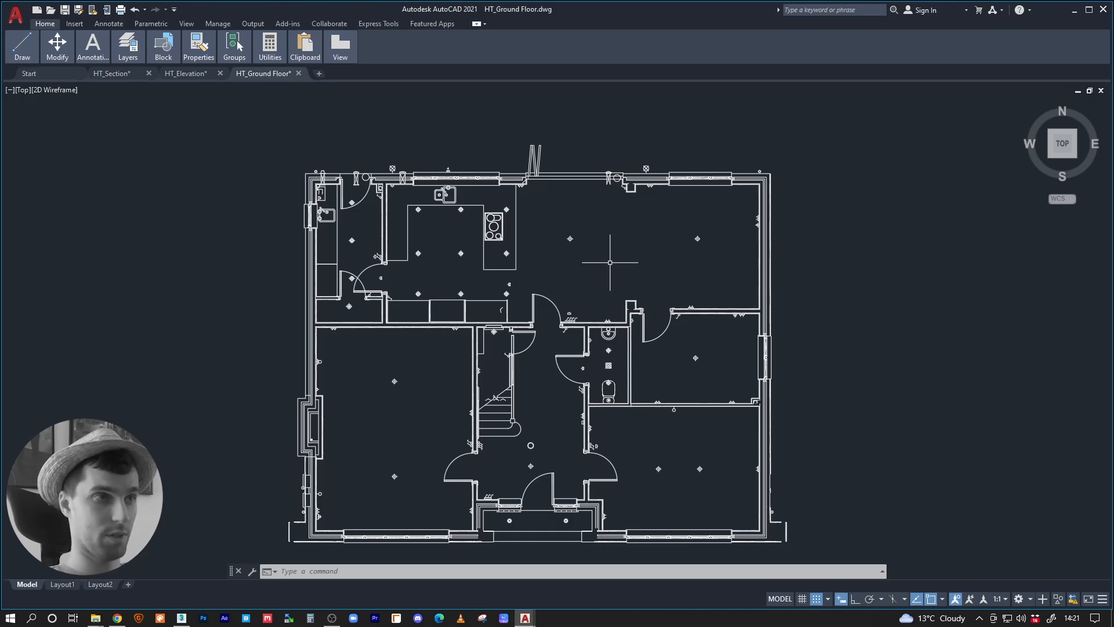
{"action": "middle_click_drag", "start_coordinate": [594, 294], "coordinate": [561, 242]}
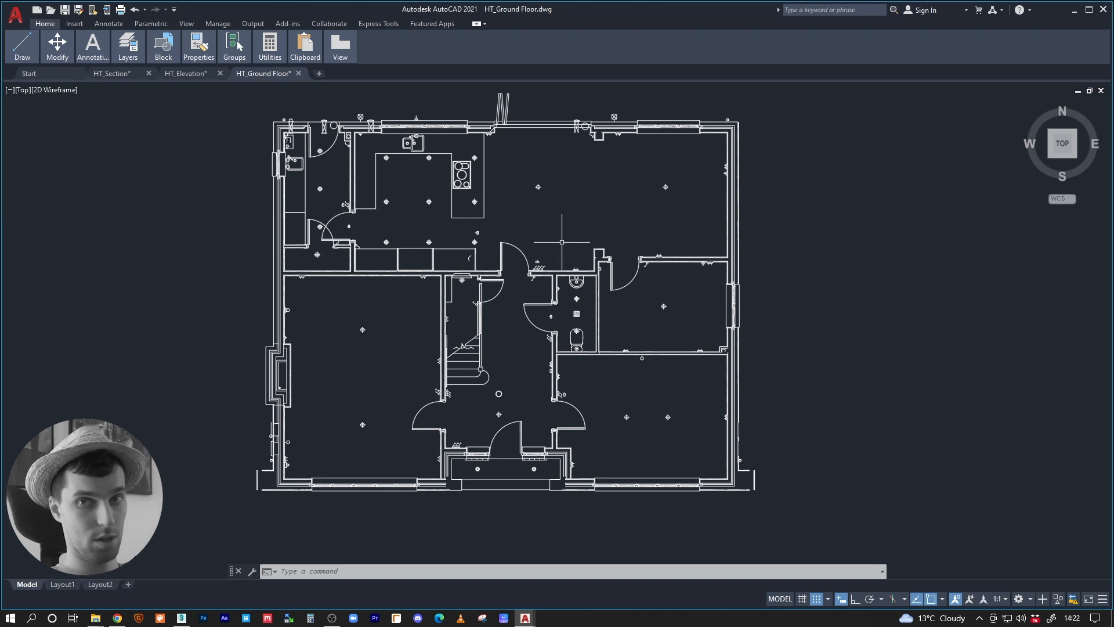
{"action": "middle_click_drag", "start_coordinate": [460, 220], "coordinate": [485, 247]}
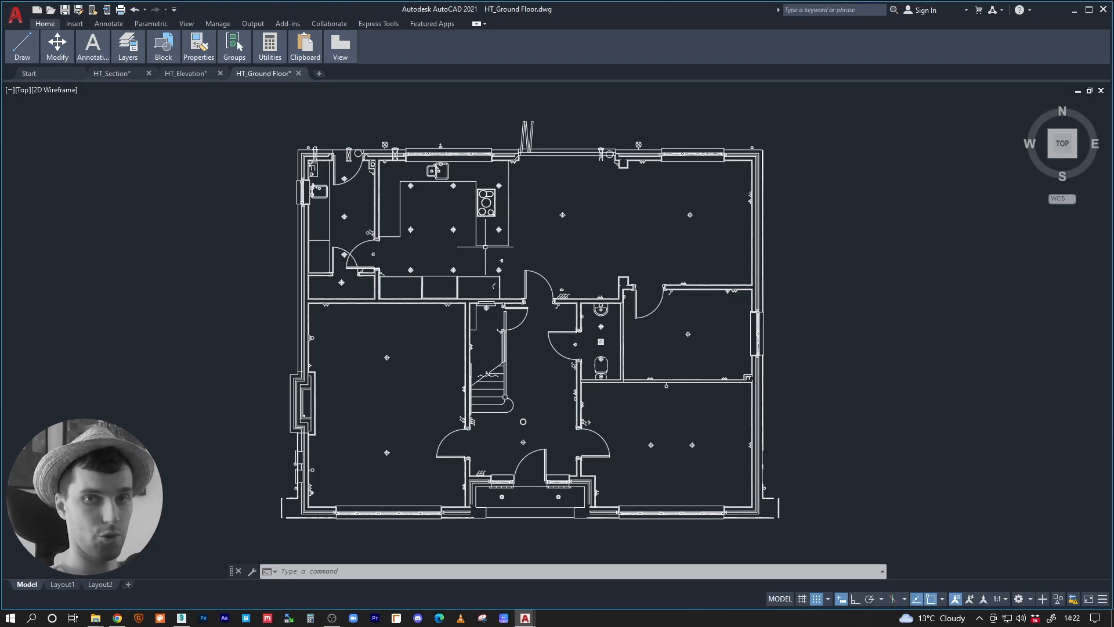
{"action": "key", "text": "ctrl+a"}
{"action": "type", "text": "purge"}
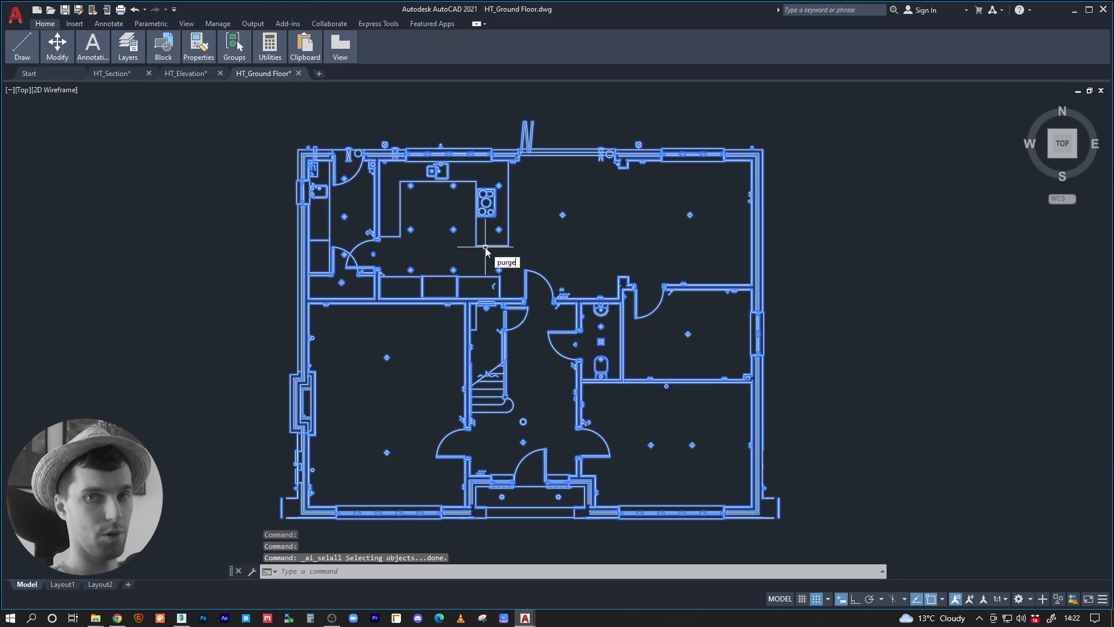
{"action": "key", "text": "Return"}
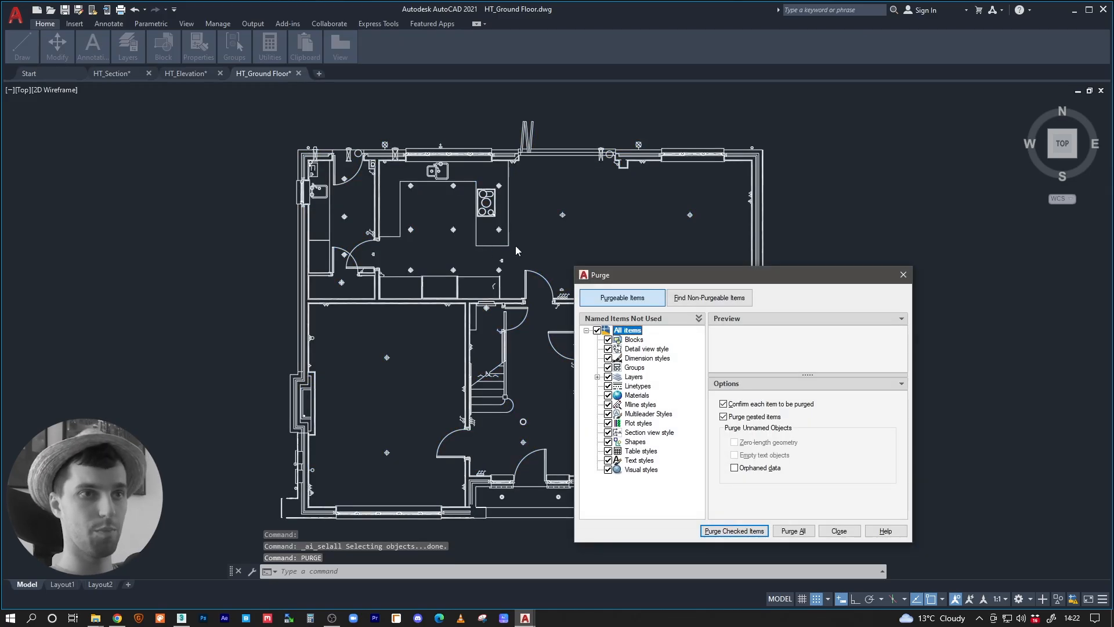
{"action": "left_click", "coordinate": [839, 531]}
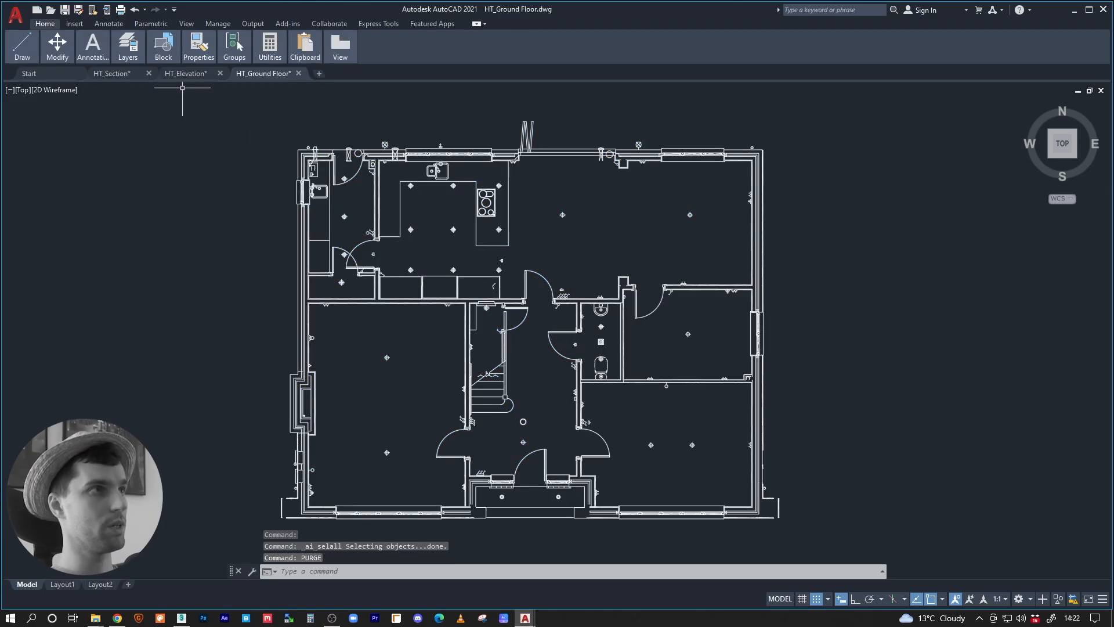
{"action": "mouse_move", "coordinate": [132, 55]}
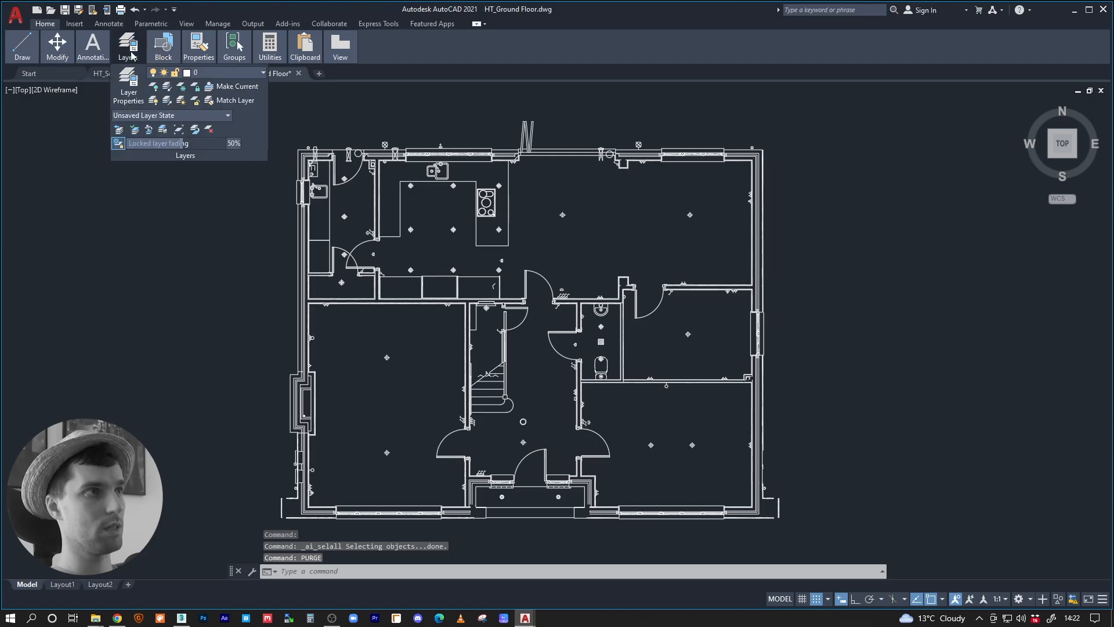
{"action": "left_click", "coordinate": [221, 74]}
{"action": "key", "text": "Escape"}
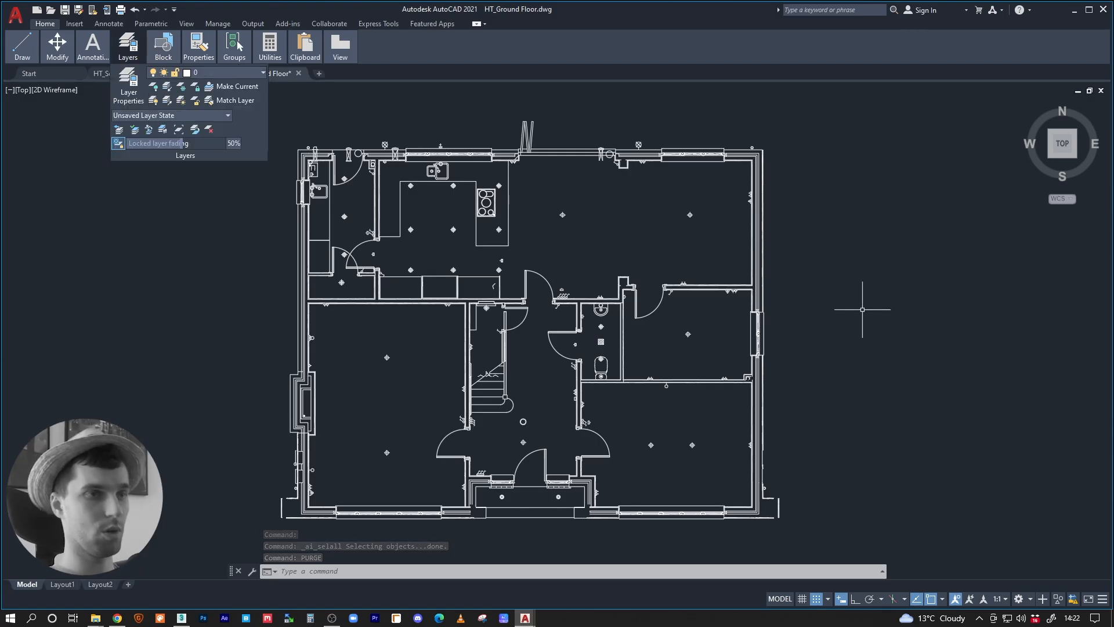
{"action": "key", "text": "Escape"}
Purge all unused layers and other named items, including nested items, approving all checked items at once.
{"action": "key", "text": "ctrl+a"}
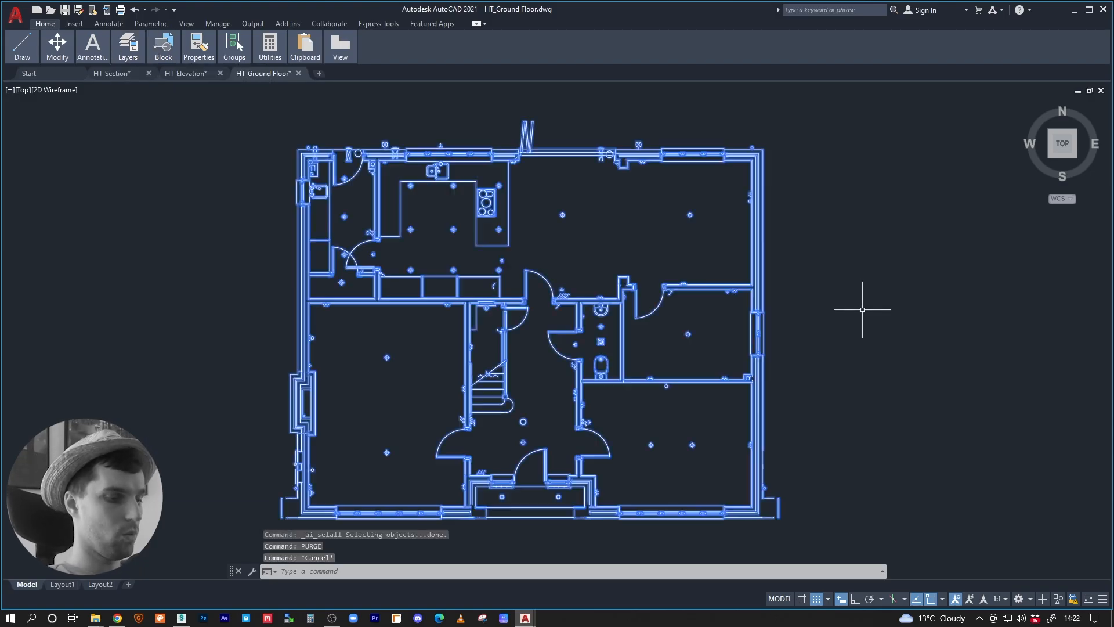
{"action": "type", "text": "PURGE"}
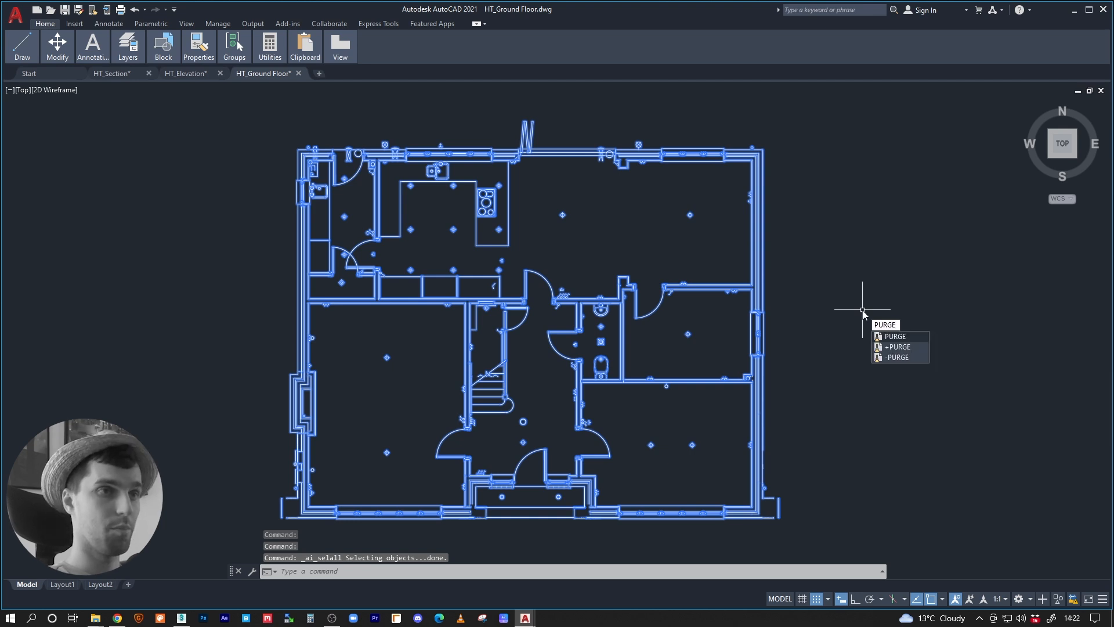
{"action": "key", "text": "Return"}
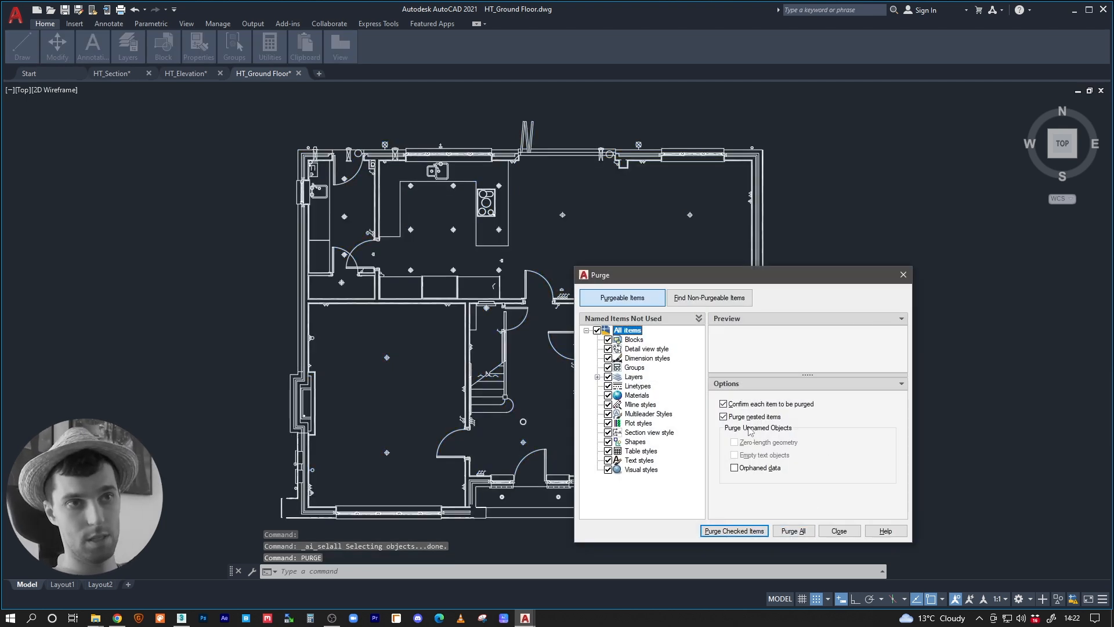
{"action": "left_click", "coordinate": [791, 531]}
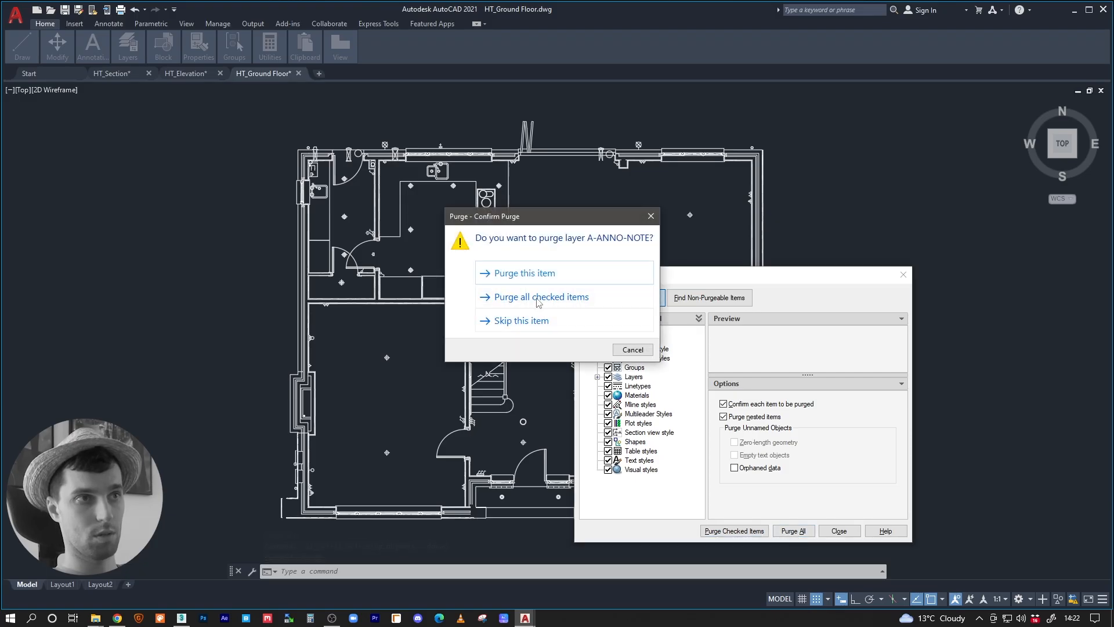
{"action": "left_click", "coordinate": [539, 297]}
{"action": "left_click", "coordinate": [839, 531]}
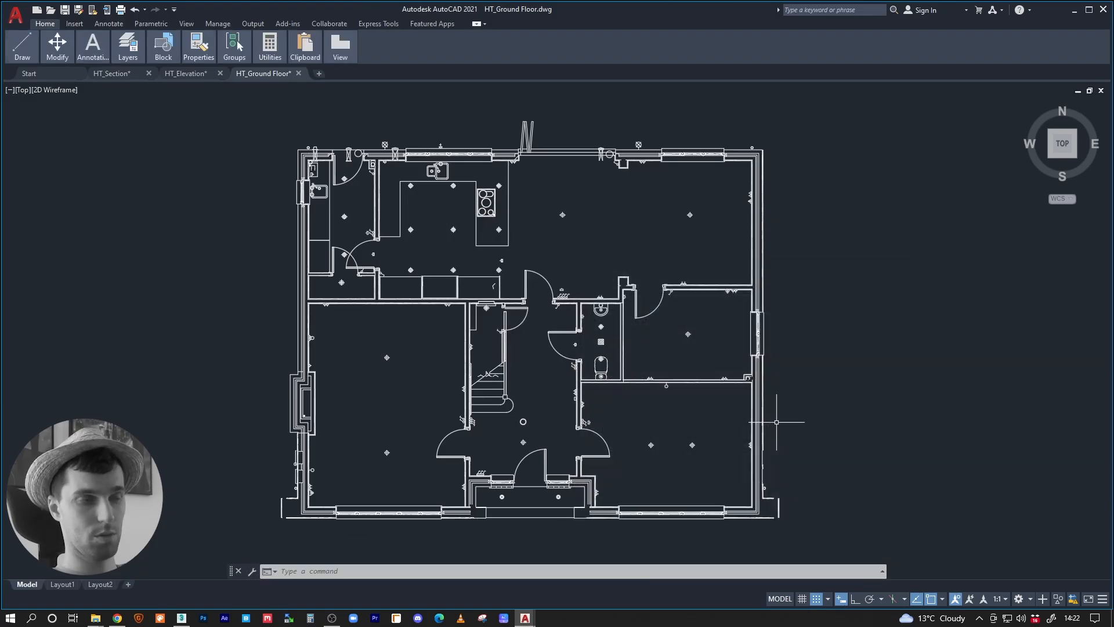
Check the layer list for layers remaining in the purged drawing.
{"action": "mouse_move", "coordinate": [129, 51]}
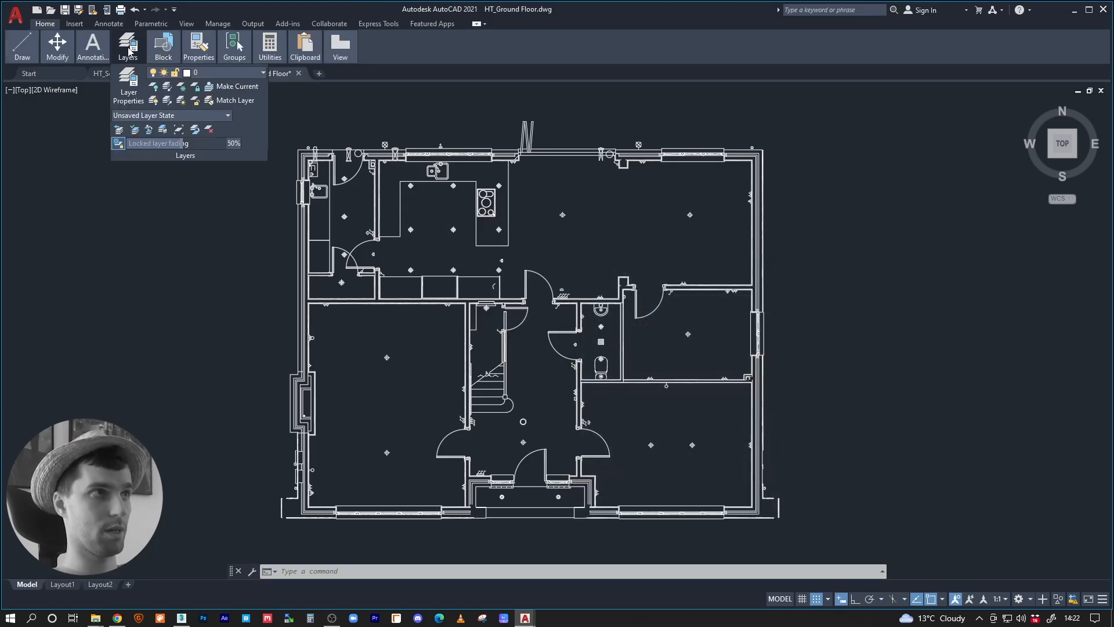
{"action": "left_click", "coordinate": [228, 76]}
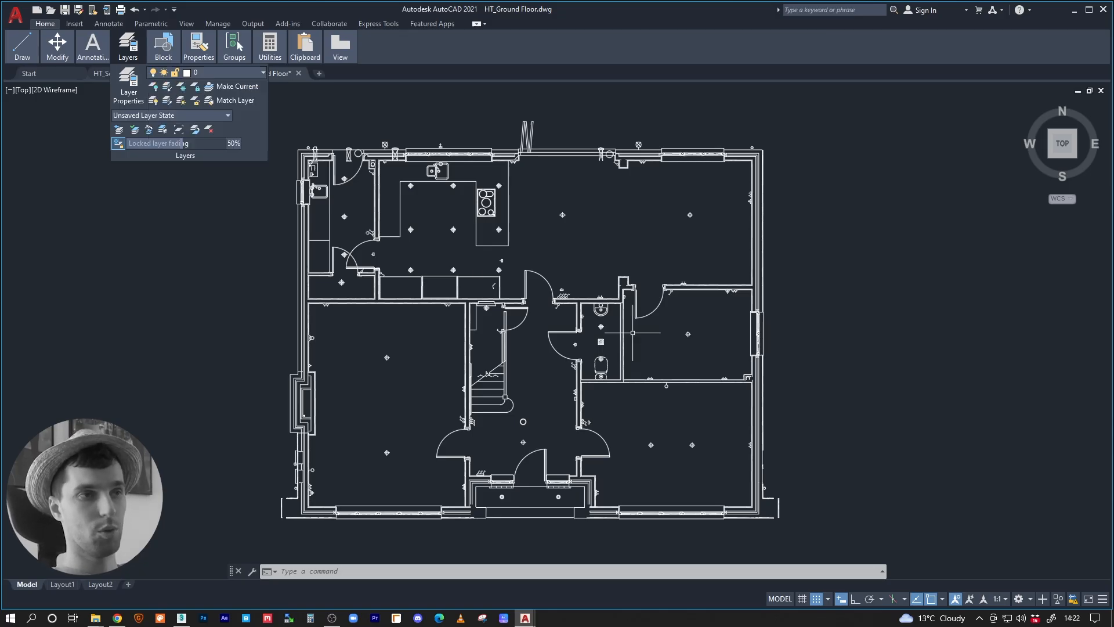
{"action": "scroll", "coordinate": [633, 332], "scroll_direction": "down", "scroll_amount": 1}
{"action": "key", "text": "Escape"}
{"action": "scroll", "coordinate": [596, 331], "scroll_direction": "down", "scroll_amount": 3}
{"action": "middle_click_drag", "start_coordinate": [596, 331], "coordinate": [483, 281]}
{"action": "key", "text": "ctrl+a"}
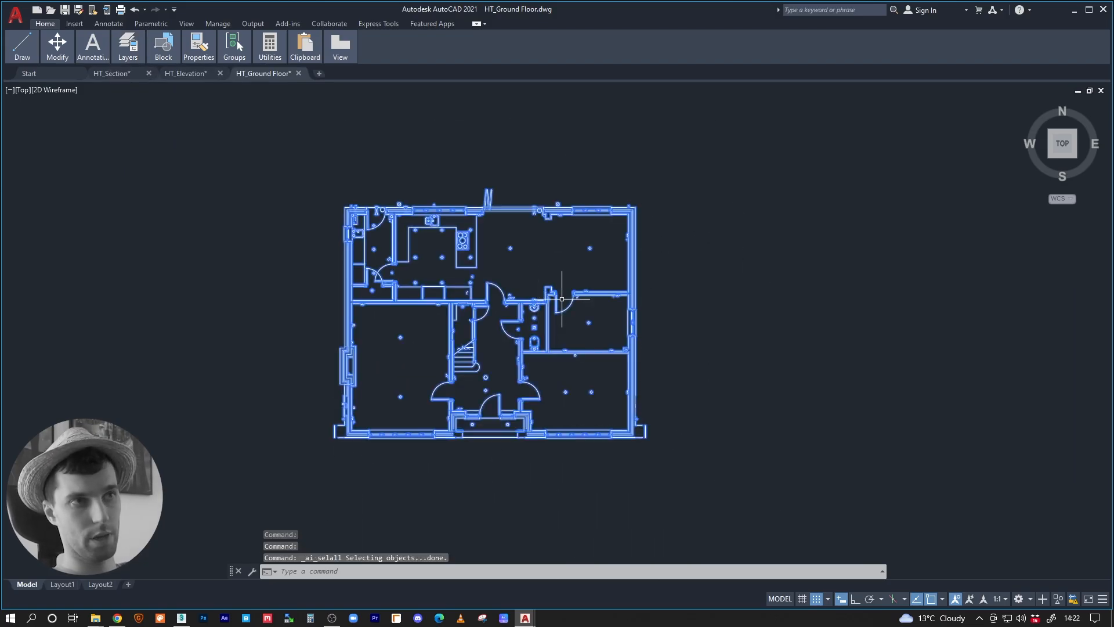
{"action": "left_click", "coordinate": [692, 174]}
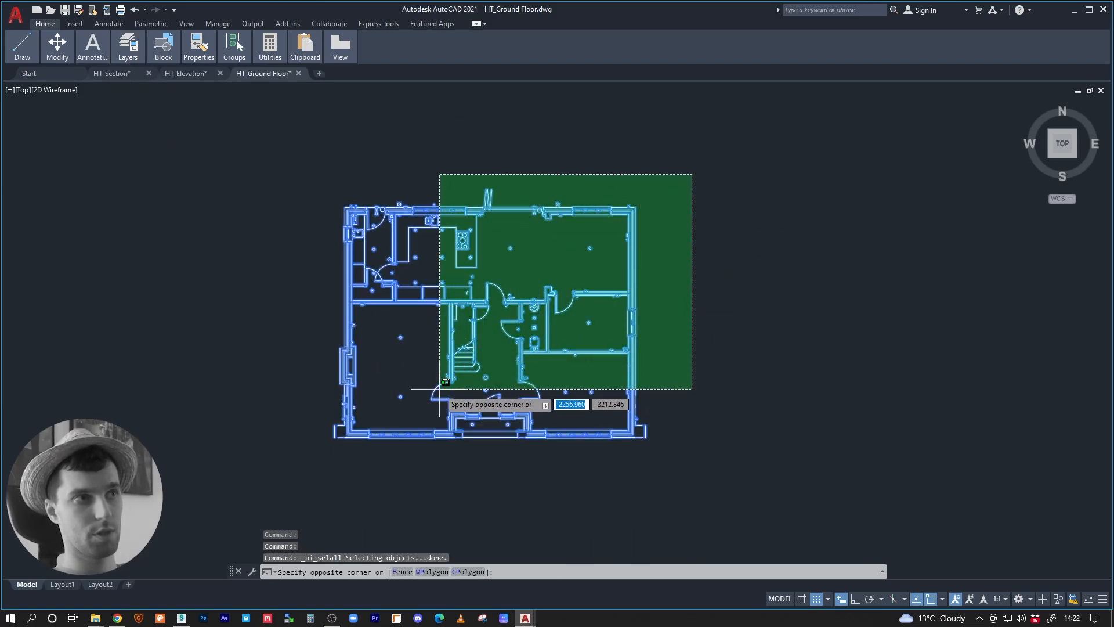
{"action": "left_click", "coordinate": [317, 459], "text": "shift"}
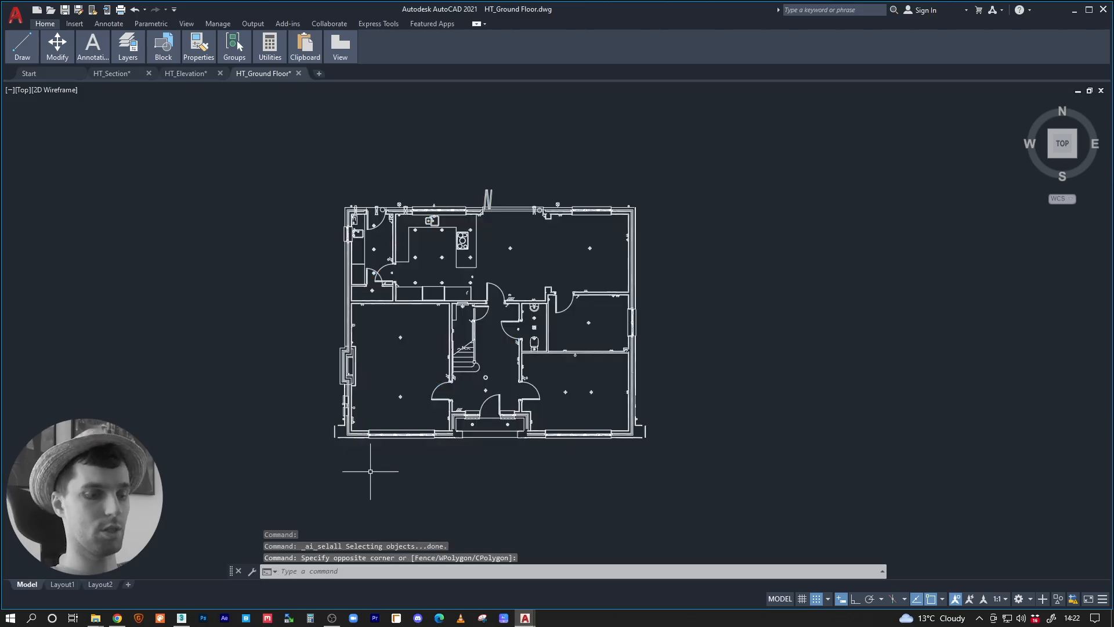
{"action": "mouse_move", "coordinate": [556, 334]}
{"action": "middle_mouse_down"}
{"action": "mouse_move", "coordinate": [584, 356]}
{"action": "mouse_move", "coordinate": [602, 323]}
{"action": "mouse_move", "coordinate": [560, 323]}
{"action": "middle_mouse_up"}
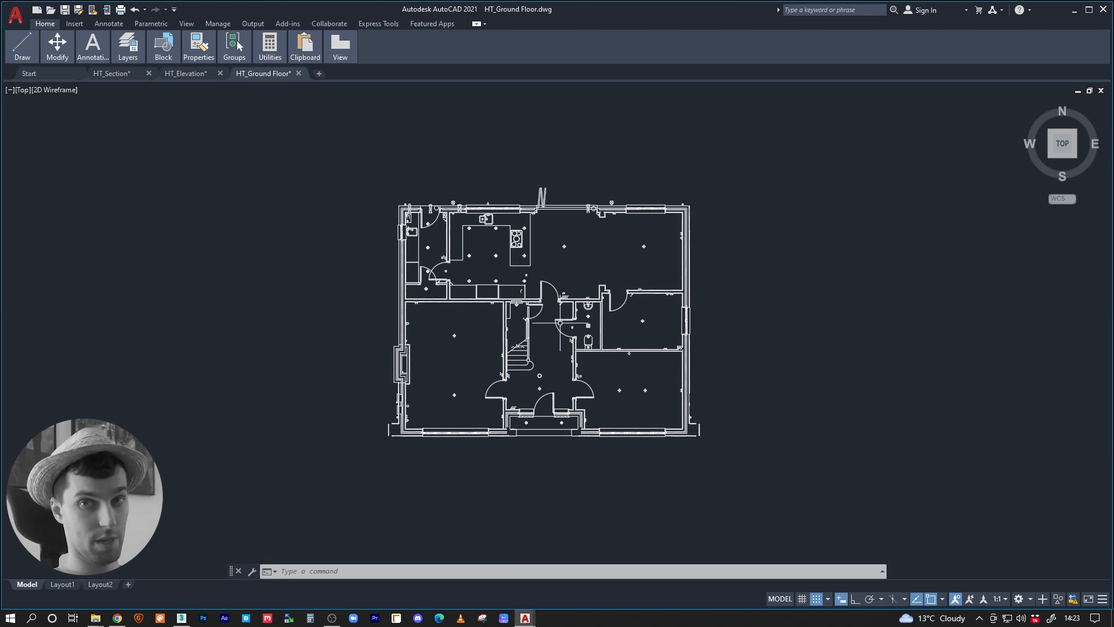
{"action": "middle_click_drag", "start_coordinate": [564, 334], "coordinate": [509, 372]}
{"action": "scroll", "coordinate": [540, 380], "scroll_direction": "up", "scroll_amount": 1}
{"action": "middle_click_drag", "start_coordinate": [458, 434], "coordinate": [475, 468]}
{"action": "middle_click_drag", "start_coordinate": [342, 237], "coordinate": [342, 291]}
{"action": "scroll", "coordinate": [494, 233], "scroll_direction": "up", "scroll_amount": 1}
{"action": "middle_click_drag", "start_coordinate": [669, 291], "coordinate": [610, 217]}
{"action": "scroll", "coordinate": [583, 258], "scroll_direction": "down", "scroll_amount": 1}
{"action": "middle_click_drag", "start_coordinate": [593, 348], "coordinate": [561, 308]}
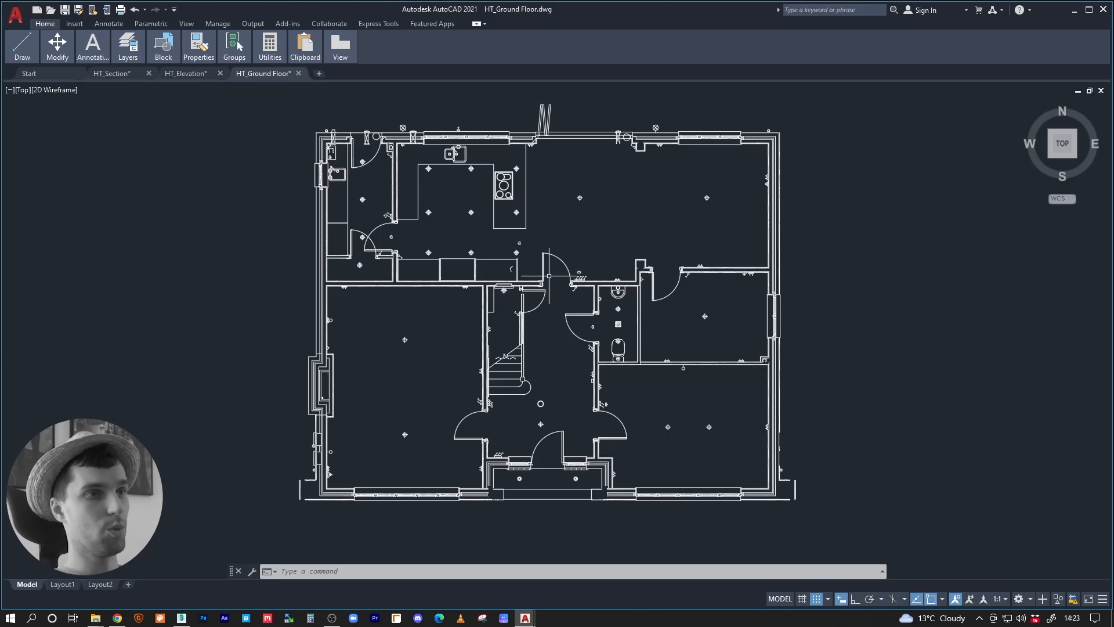
{"action": "middle_click_drag", "start_coordinate": [549, 275], "coordinate": [526, 276]}
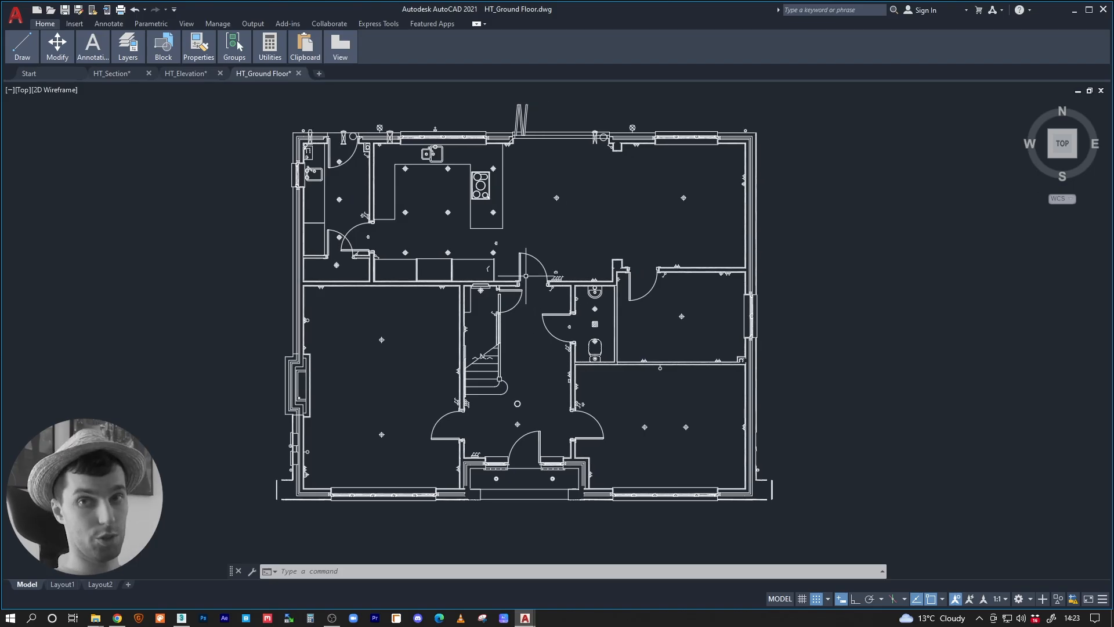
{"action": "middle_click_drag", "start_coordinate": [522, 278], "coordinate": [491, 279]}
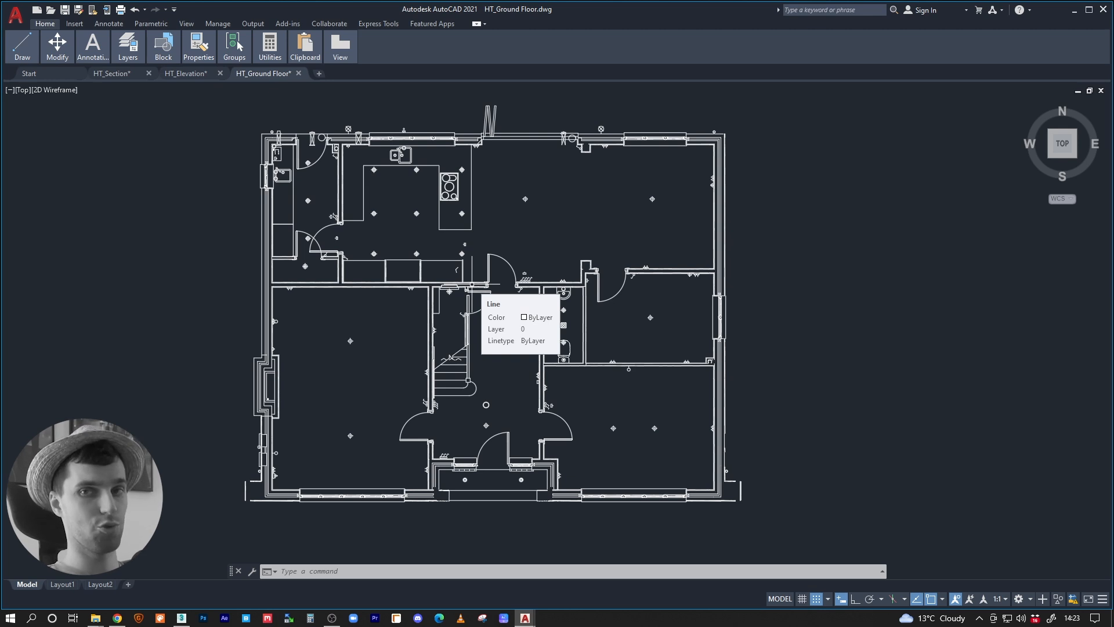
{"action": "middle_click_drag", "start_coordinate": [508, 321], "coordinate": [485, 329]}
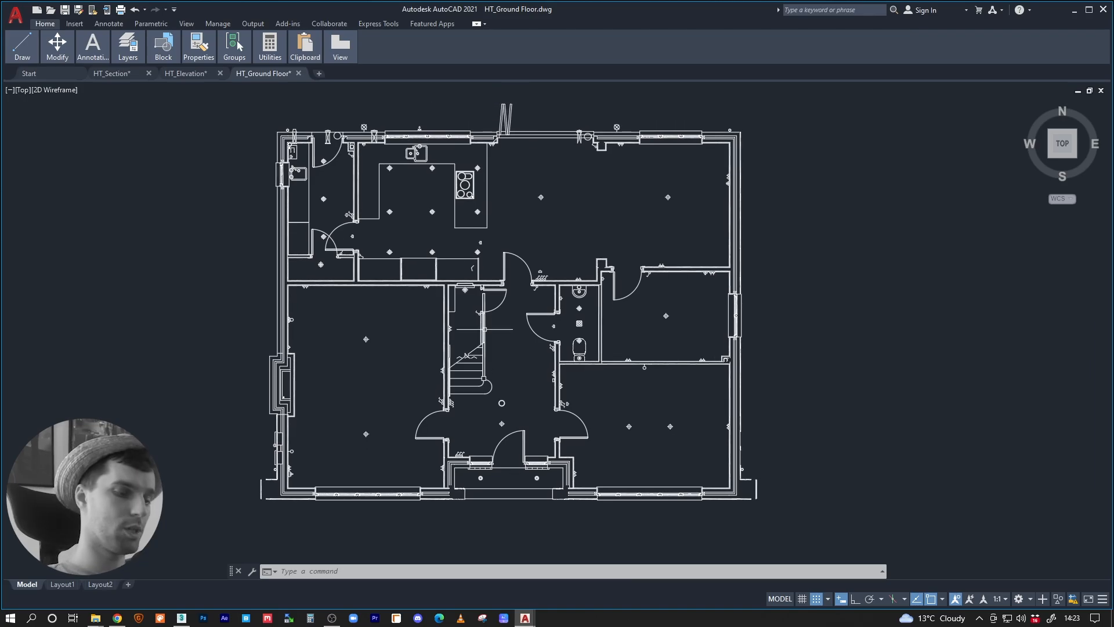
Start a line at coordinates 0,0 to locate the drawing origin relative to the plan, and cancel it without drawing anything.
{"action": "type", "text": "line"}
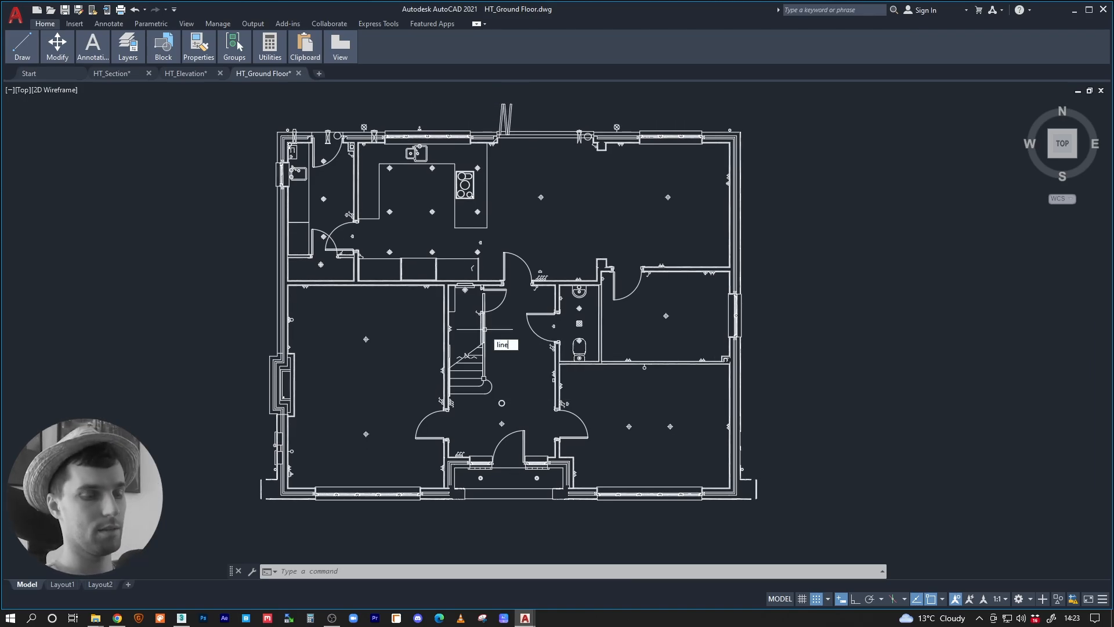
{"action": "key", "text": "Return"}
{"action": "type", "text": "0,0"}
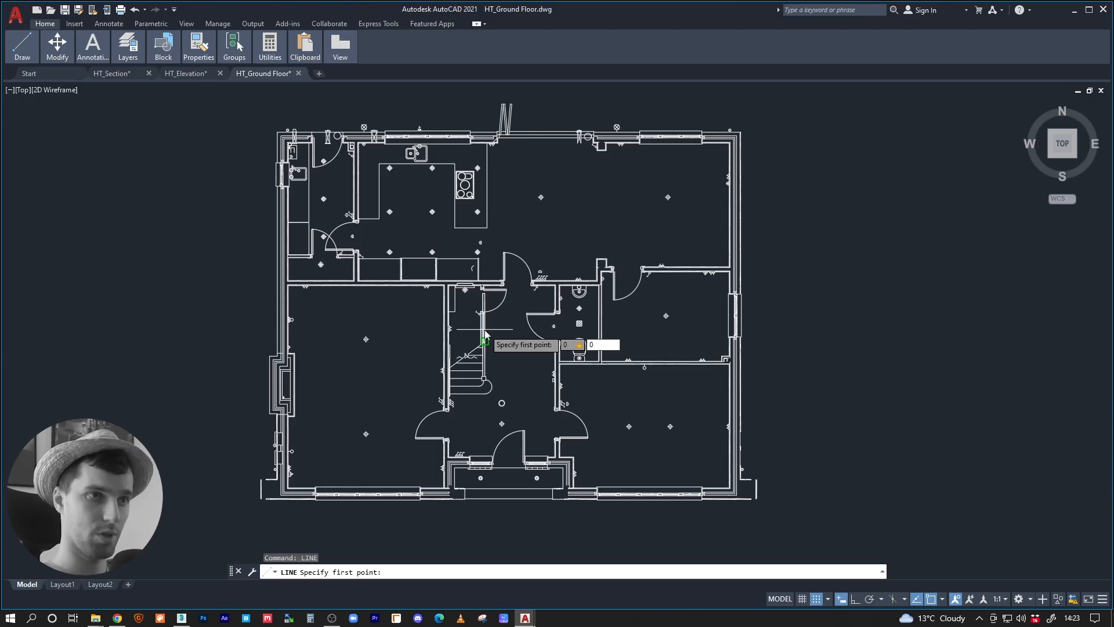
{"action": "key", "text": "Return"}
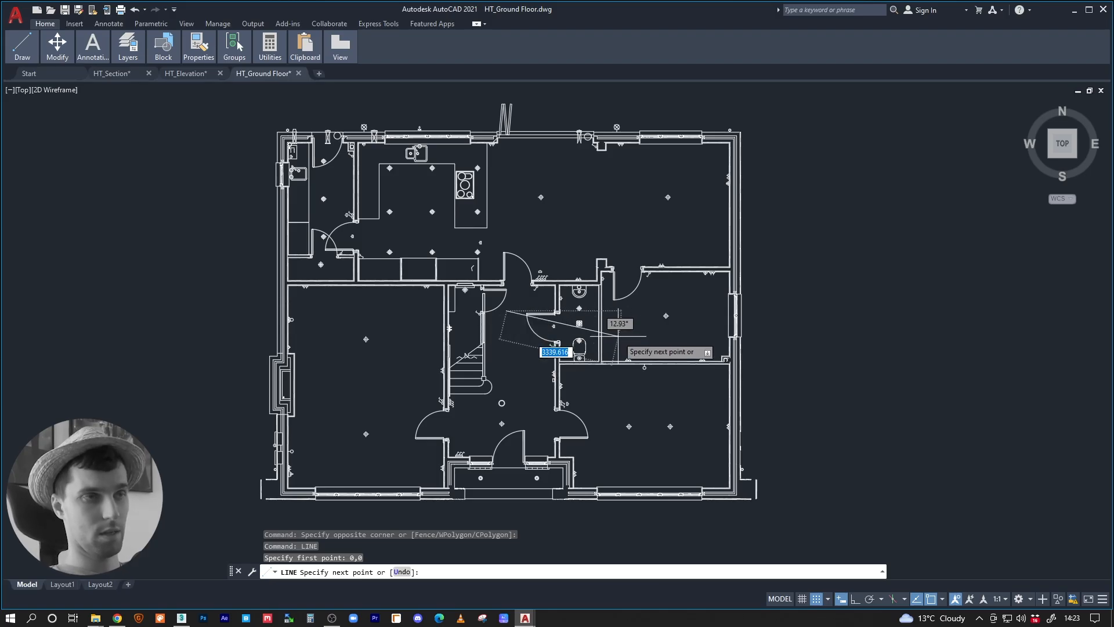
{"action": "key", "text": "Escape"}
Move the entire ground floor plan by its lower-left corner away from the origin, placing that corner at about 24270, 9280.
{"action": "scroll", "coordinate": [521, 357], "scroll_direction": "down", "scroll_amount": 3}
{"action": "left_click", "coordinate": [685, 218]}
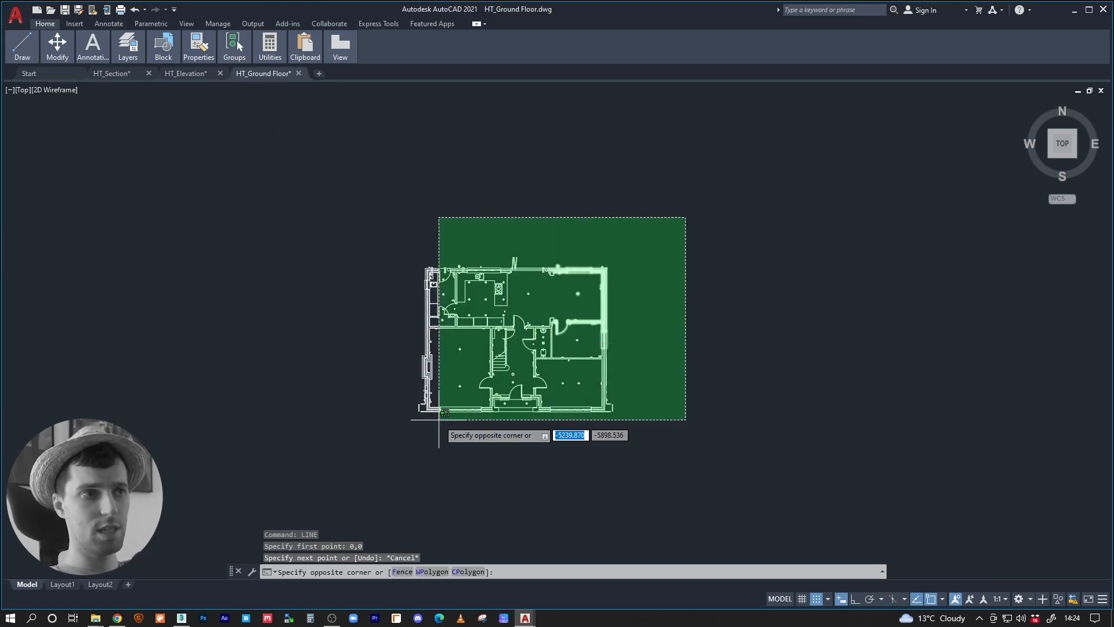
{"action": "left_click", "coordinate": [386, 448]}
{"action": "type", "text": "M"}
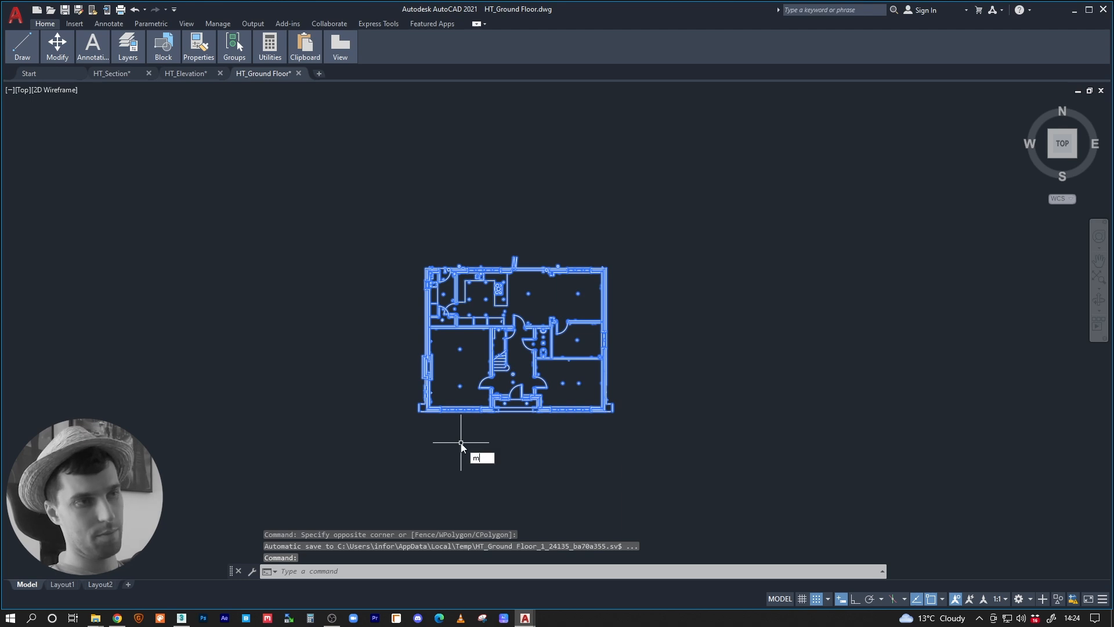
{"action": "key", "text": "Return"}
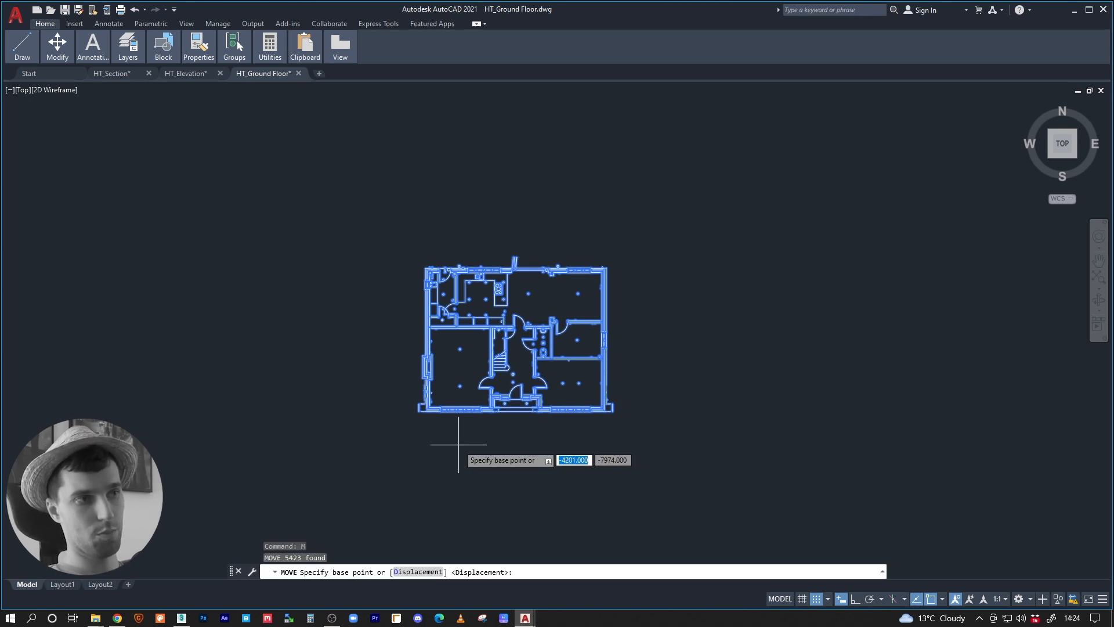
{"action": "left_click", "coordinate": [419, 411]}
{"action": "left_click", "coordinate": [597, 369]}
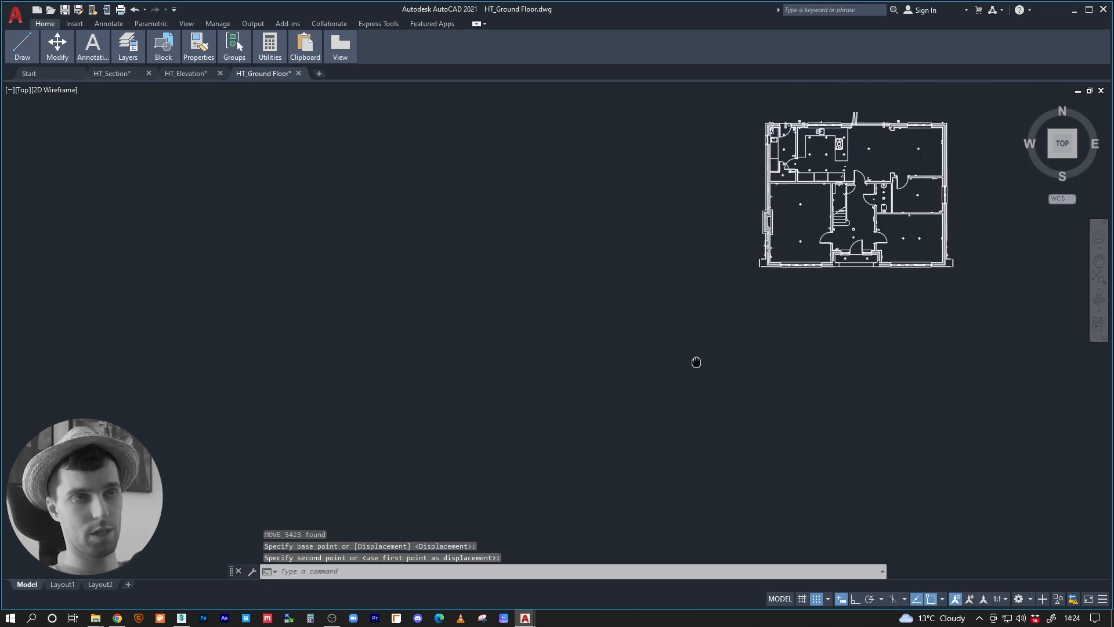
Zoom to the drawing's extents and examine the empty space around the relocated plan.
{"action": "middle_click_drag", "start_coordinate": [557, 451], "coordinate": [604, 381]}
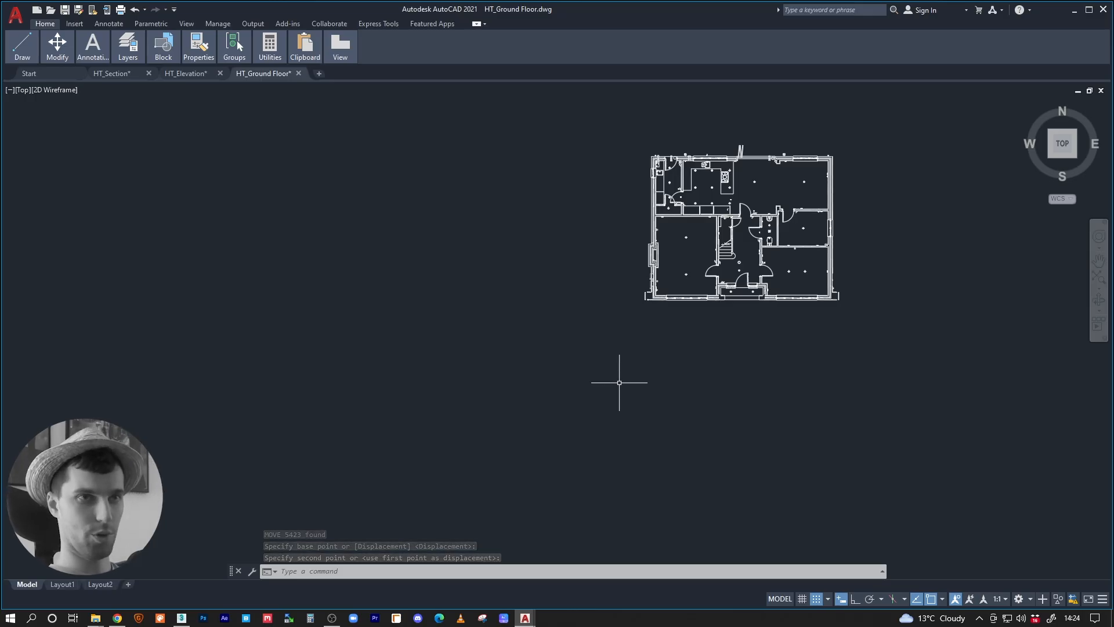
{"action": "middle_click_drag", "start_coordinate": [654, 325], "coordinate": [586, 353]}
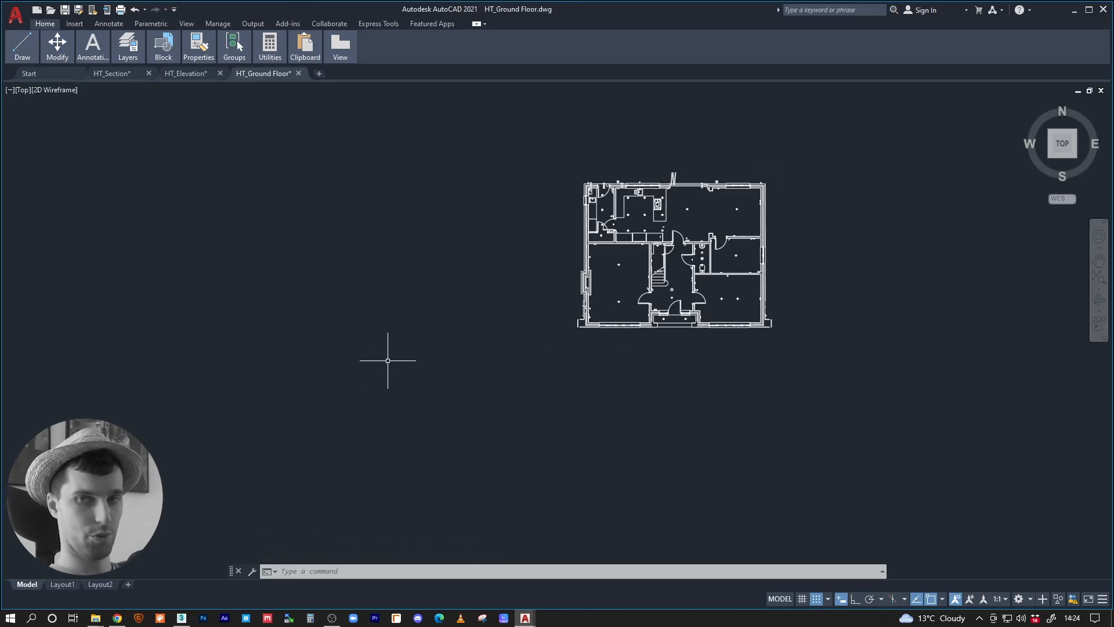
{"action": "middle_click_drag", "start_coordinate": [508, 324], "coordinate": [380, 376]}
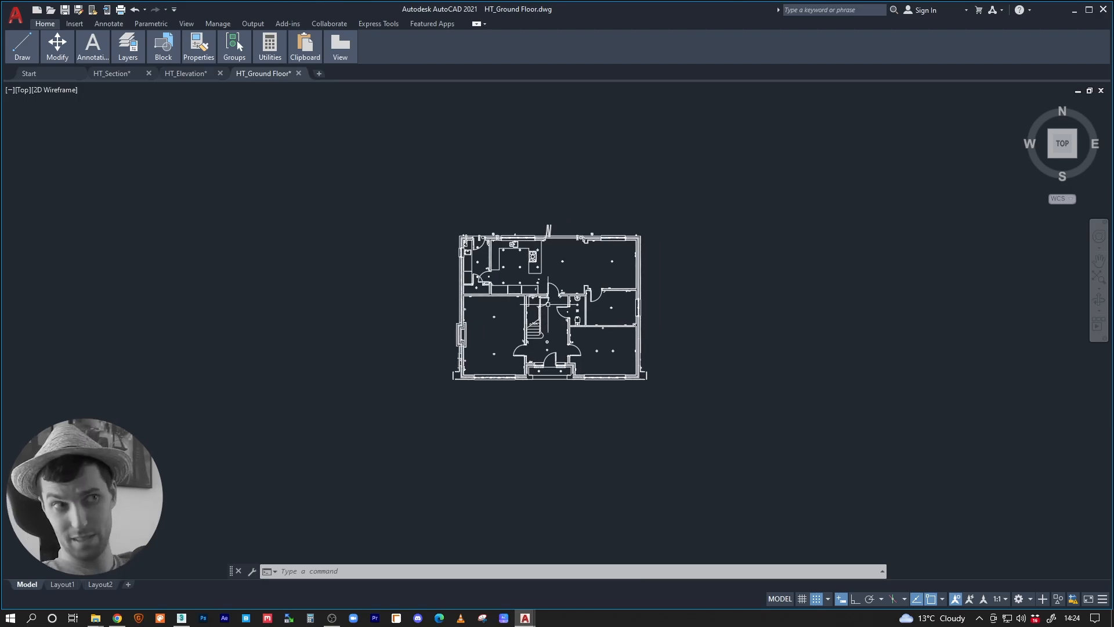
{"action": "middle_click_drag", "start_coordinate": [624, 289], "coordinate": [480, 405]}
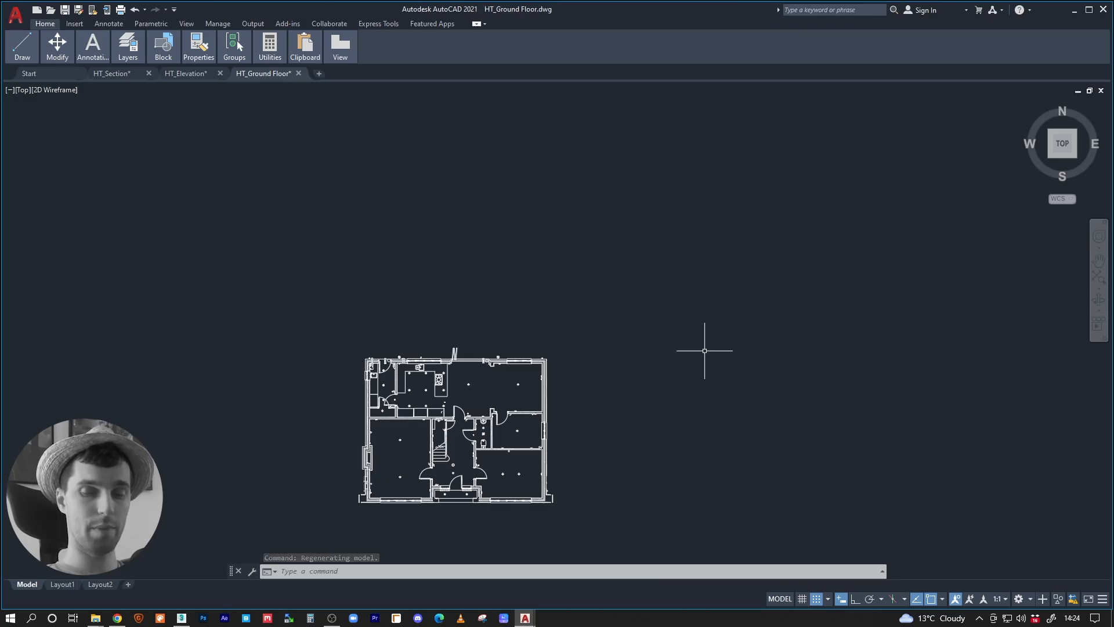
{"action": "middle_click", "coordinate": [651, 328]}
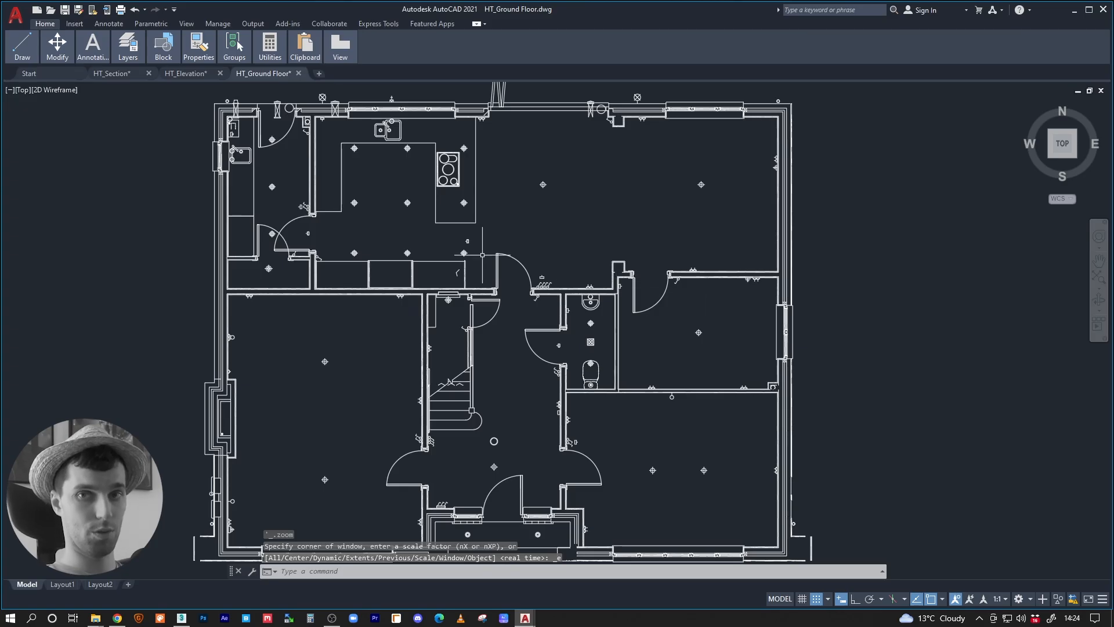
{"action": "scroll", "coordinate": [519, 327], "scroll_direction": "down", "scroll_amount": 2}
{"action": "middle_click_drag", "start_coordinate": [602, 332], "coordinate": [474, 342]}
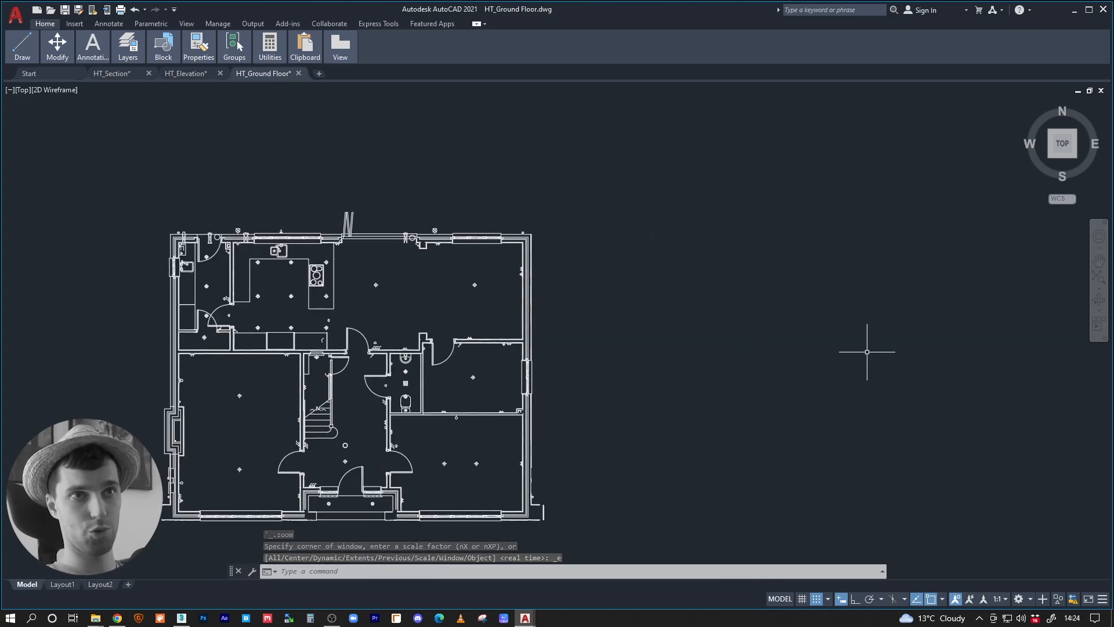
{"action": "middle_click_drag", "start_coordinate": [840, 273], "coordinate": [710, 308]}
{"action": "scroll", "coordinate": [708, 307], "scroll_direction": "down", "scroll_amount": 2}
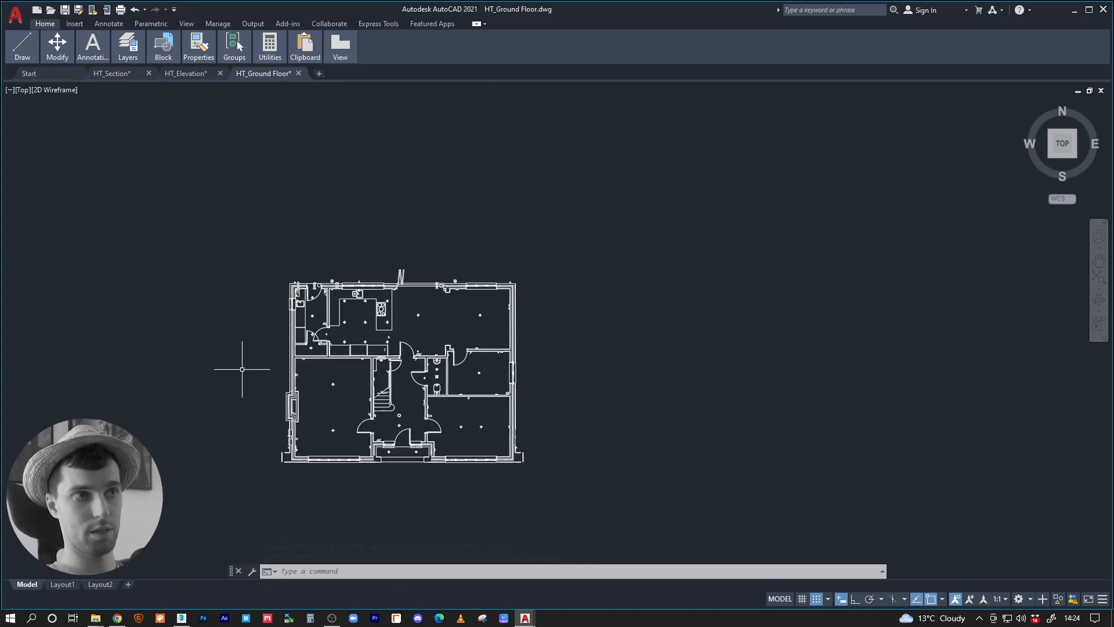
{"action": "middle_click_drag", "start_coordinate": [407, 282], "coordinate": [658, 255]}
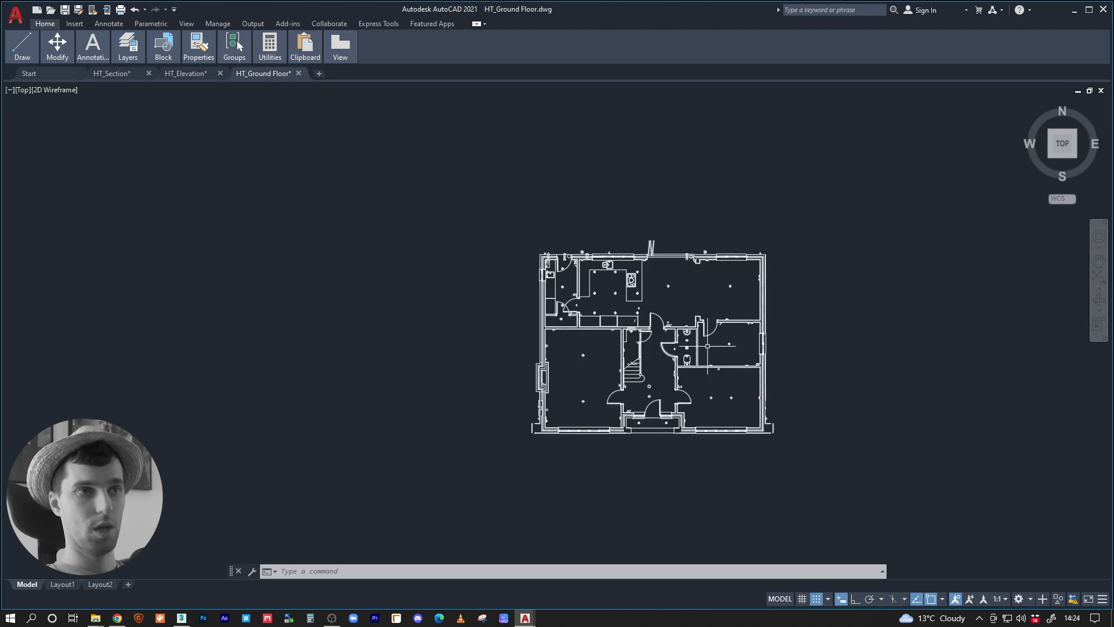
{"action": "middle_click_drag", "start_coordinate": [656, 325], "coordinate": [695, 261]}
Check how far the relocated plan sits from the origin by starting a line at 0,0, and cancel it.
{"action": "type", "text": "l"}
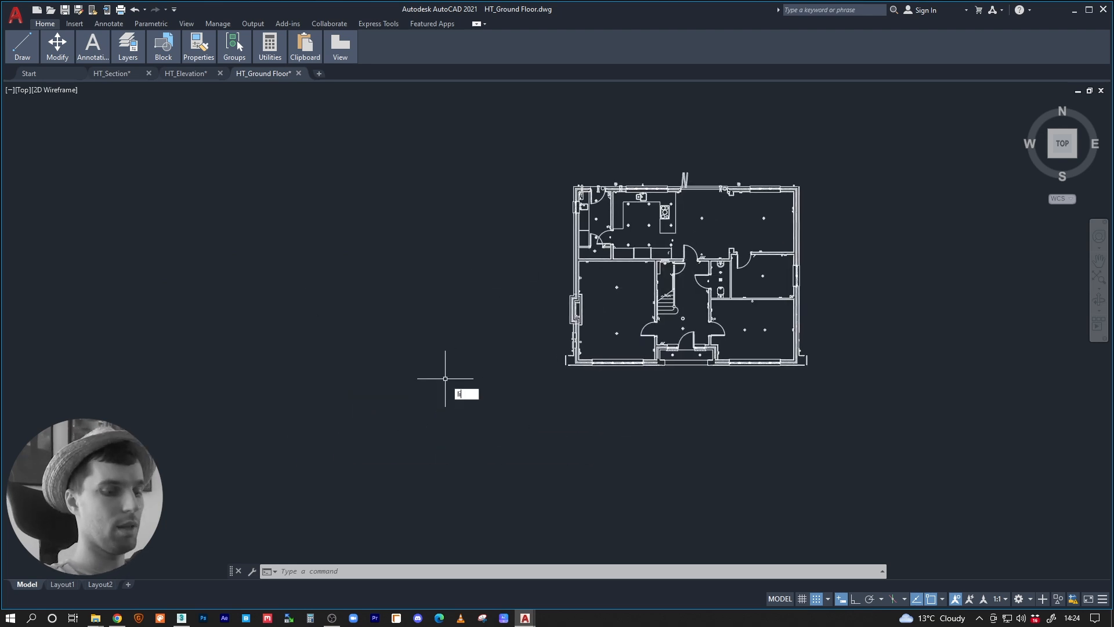
{"action": "key", "text": "Return"}
{"action": "type", "text": "0,0"}
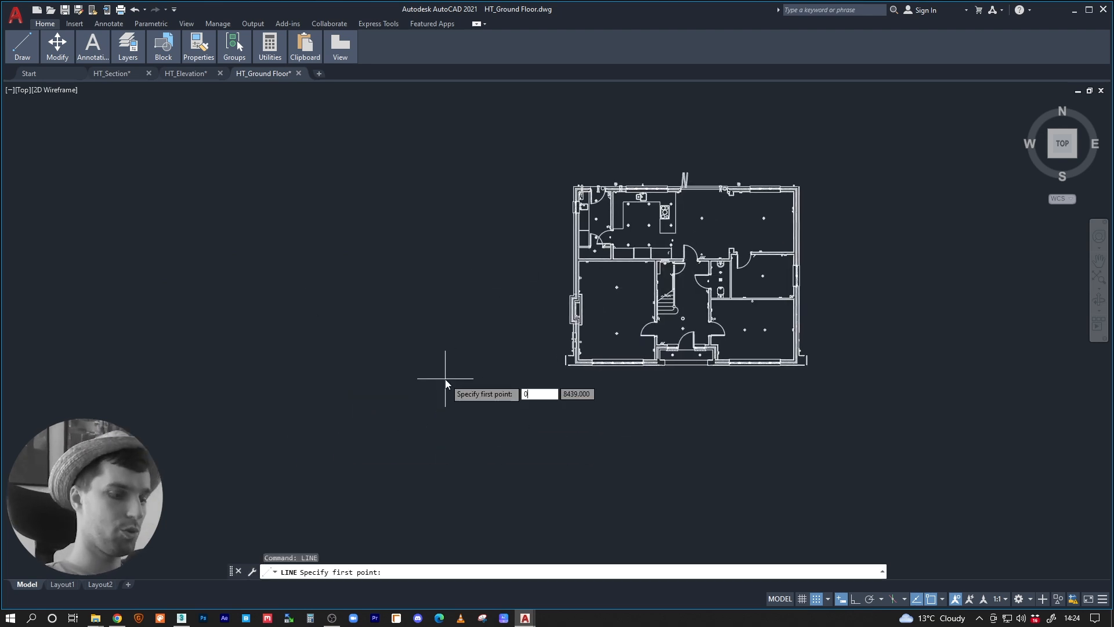
{"action": "key", "text": "Return"}
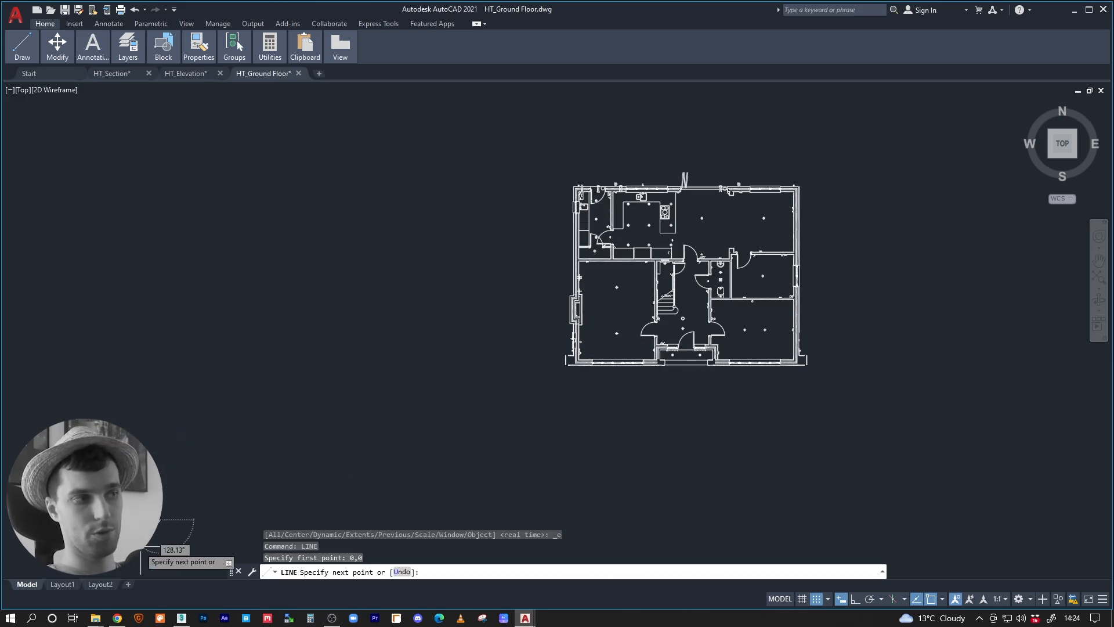
{"action": "key", "text": "Escape"}
{"action": "middle_click_drag", "start_coordinate": [493, 381], "coordinate": [460, 373]}
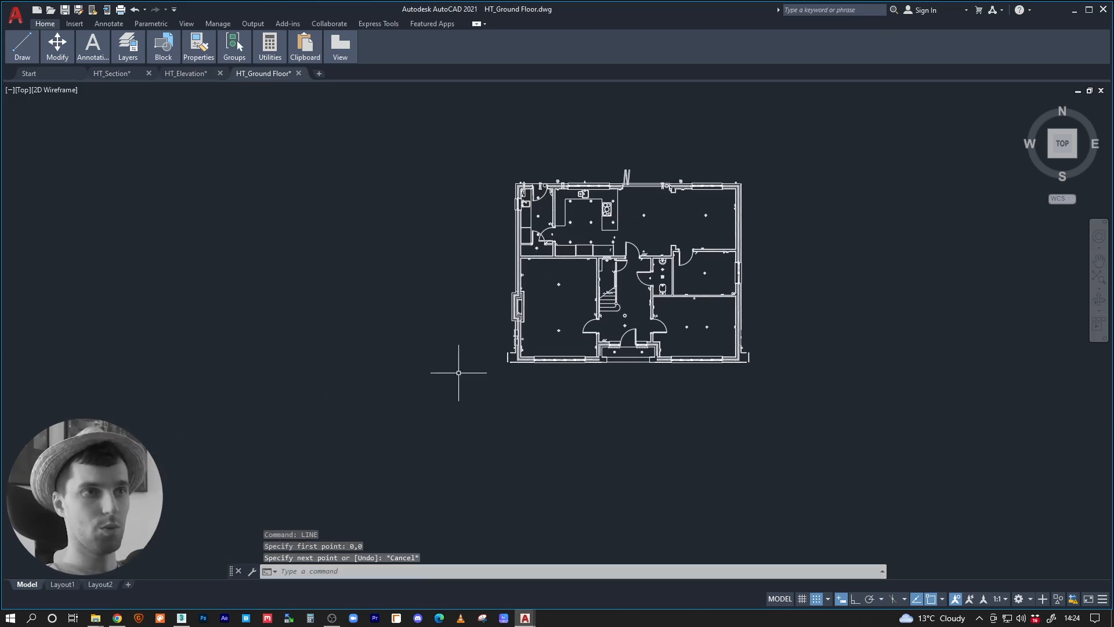
{"action": "middle_click_drag", "start_coordinate": [558, 310], "coordinate": [516, 342]}
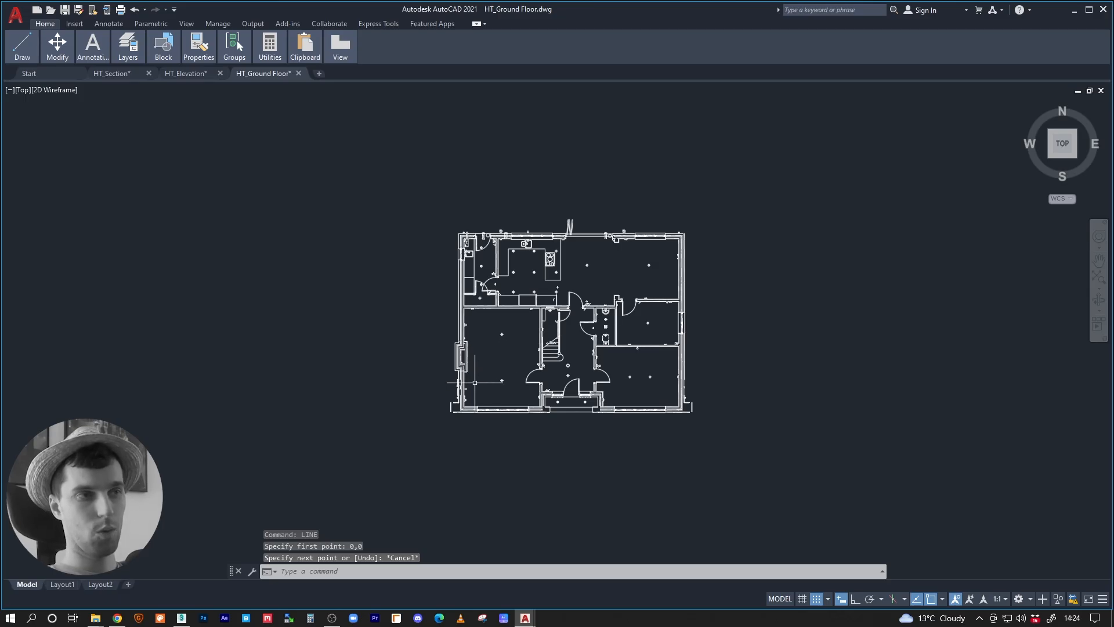
{"action": "middle_click_drag", "start_coordinate": [479, 380], "coordinate": [607, 311]}
{"action": "middle_click_drag", "start_coordinate": [731, 278], "coordinate": [684, 321]}
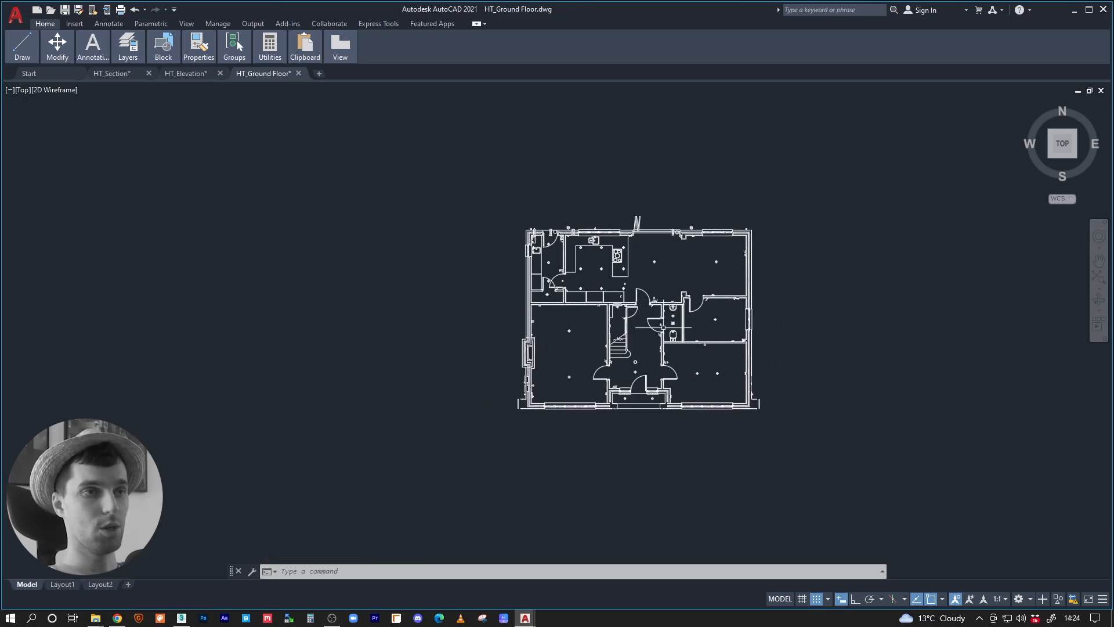
{"action": "middle_click_drag", "start_coordinate": [622, 340], "coordinate": [638, 310]}
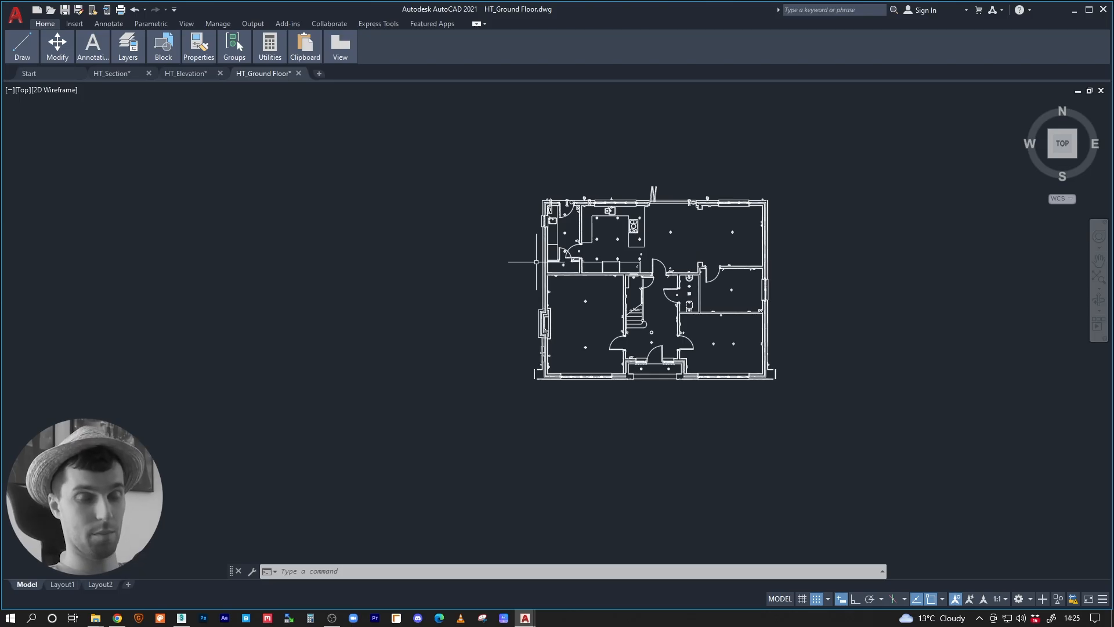
{"action": "middle_click_drag", "start_coordinate": [478, 324], "coordinate": [551, 310]}
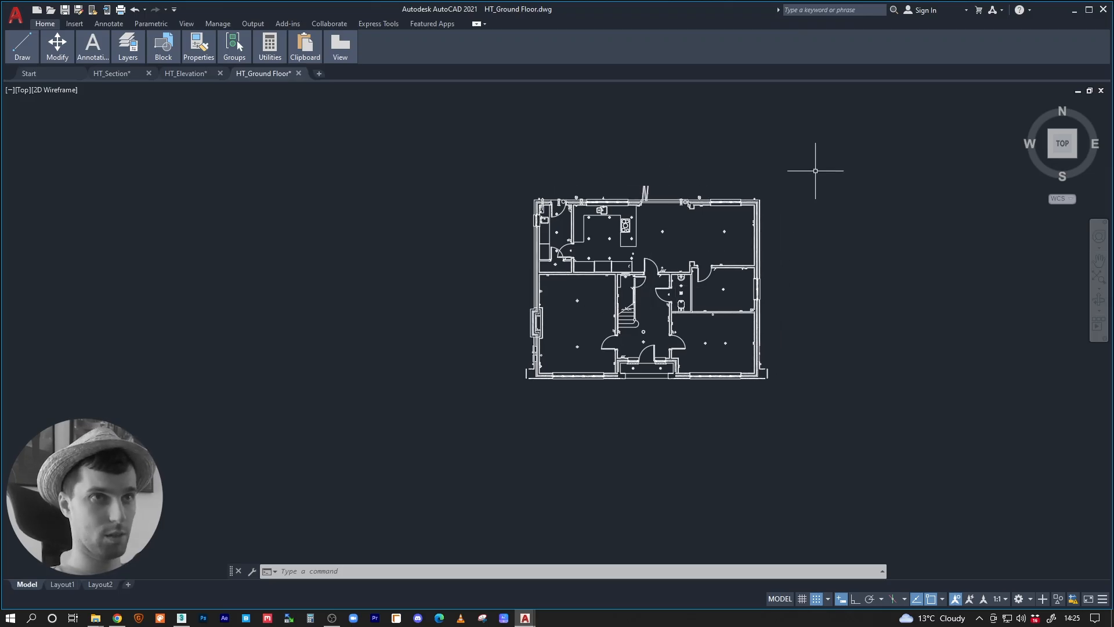
Try to move the entire ground floor plan from its lower-left corner to the origin at 0,0.
{"action": "left_click", "coordinate": [853, 143]}
{"action": "left_click", "coordinate": [493, 428]}
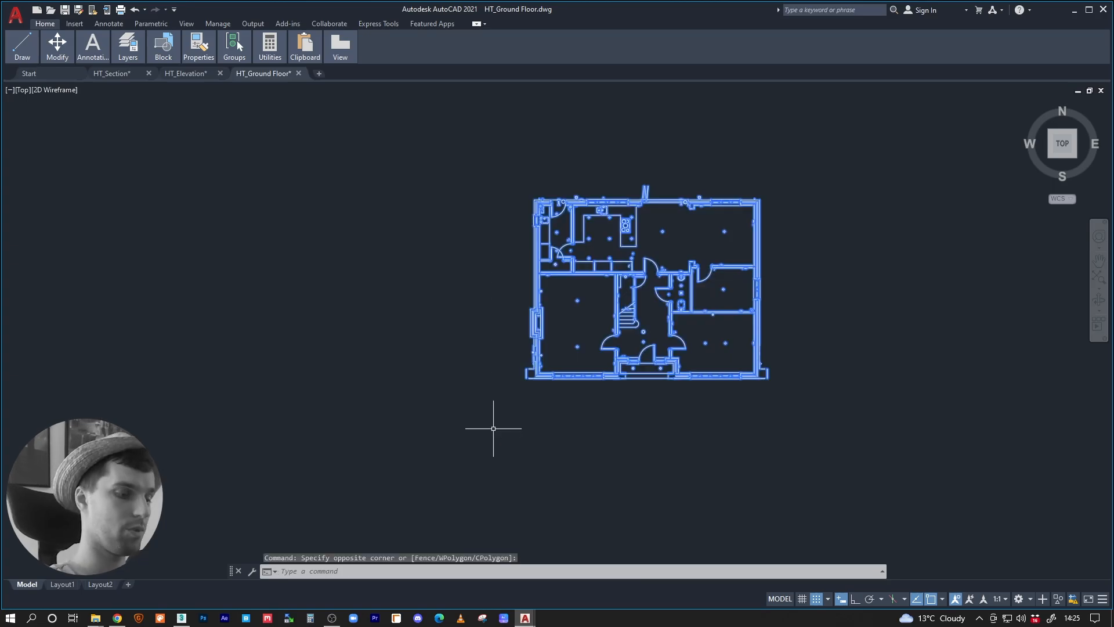
{"action": "type", "text": "M"}
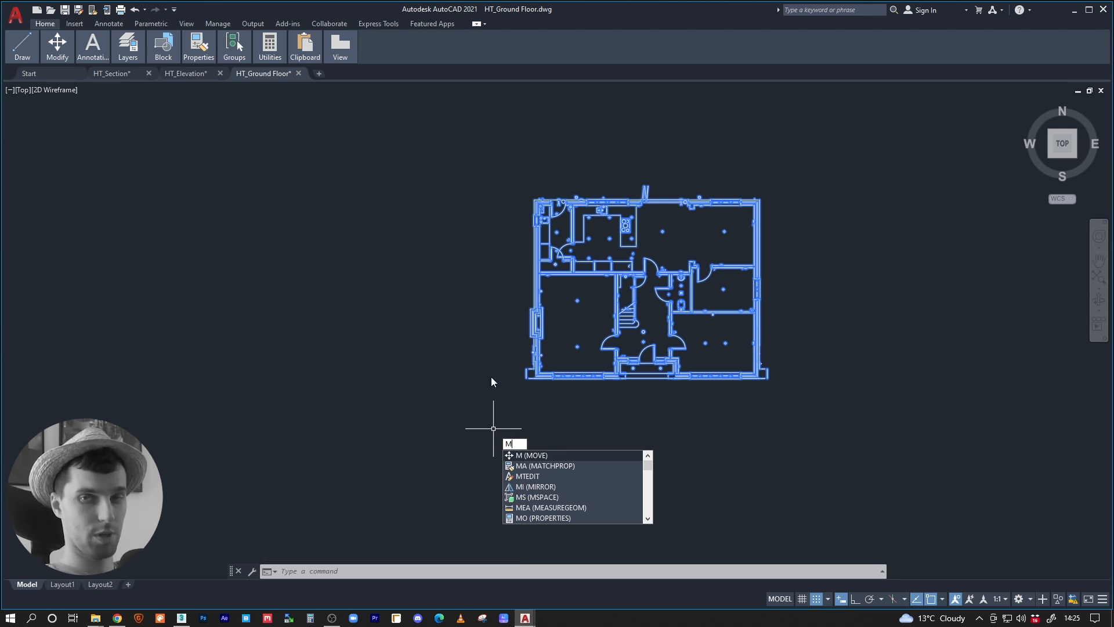
{"action": "key", "text": "Return"}
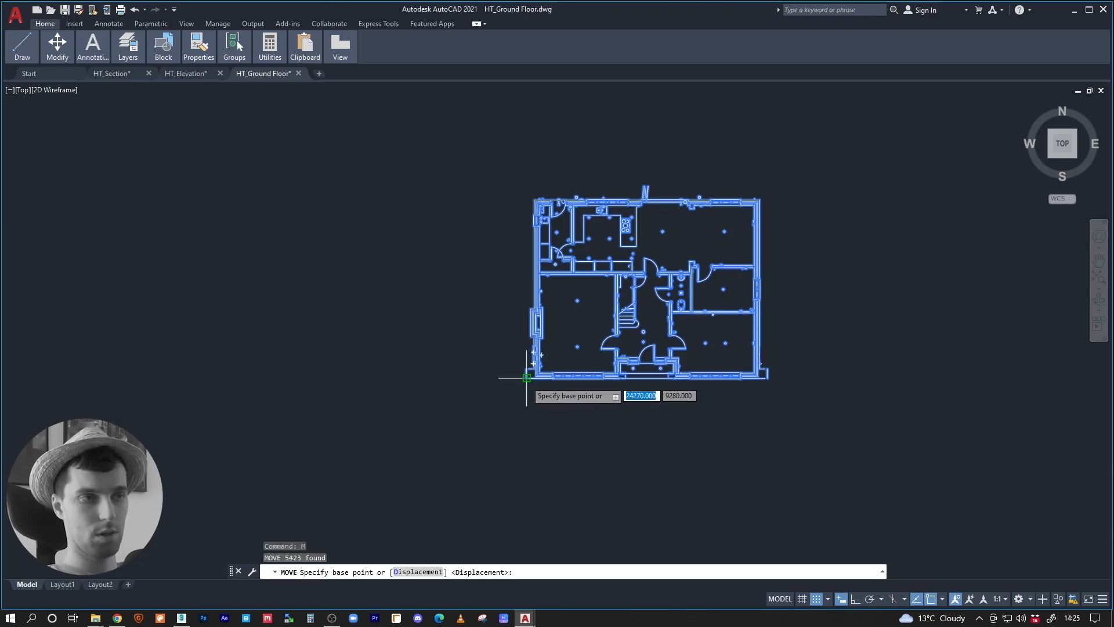
{"action": "left_click", "coordinate": [526, 377]}
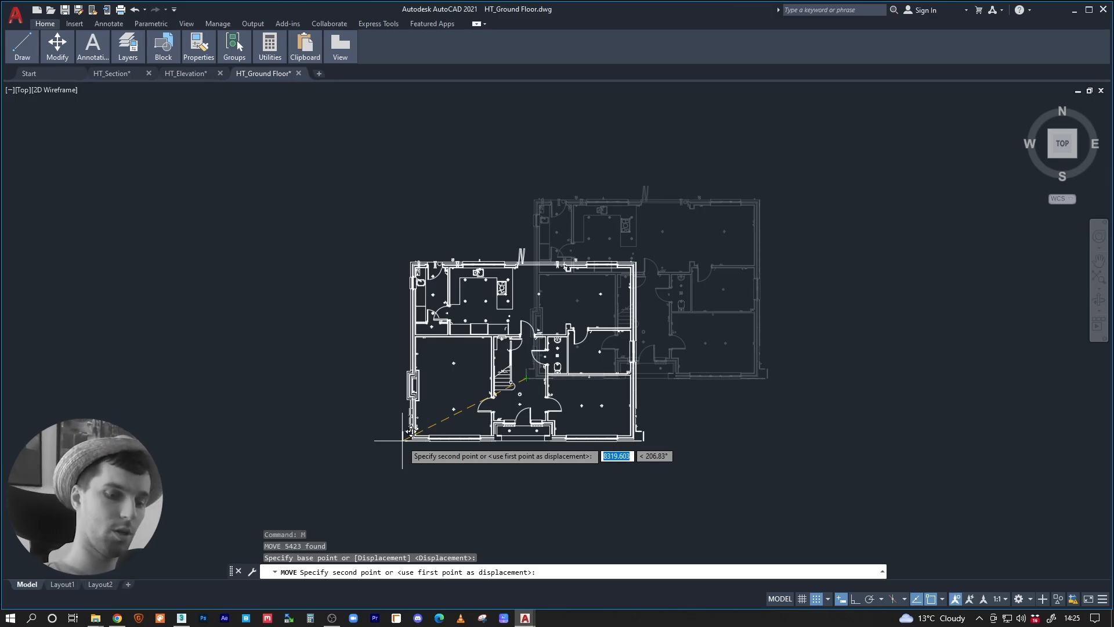
{"action": "type", "text": "0,0"}
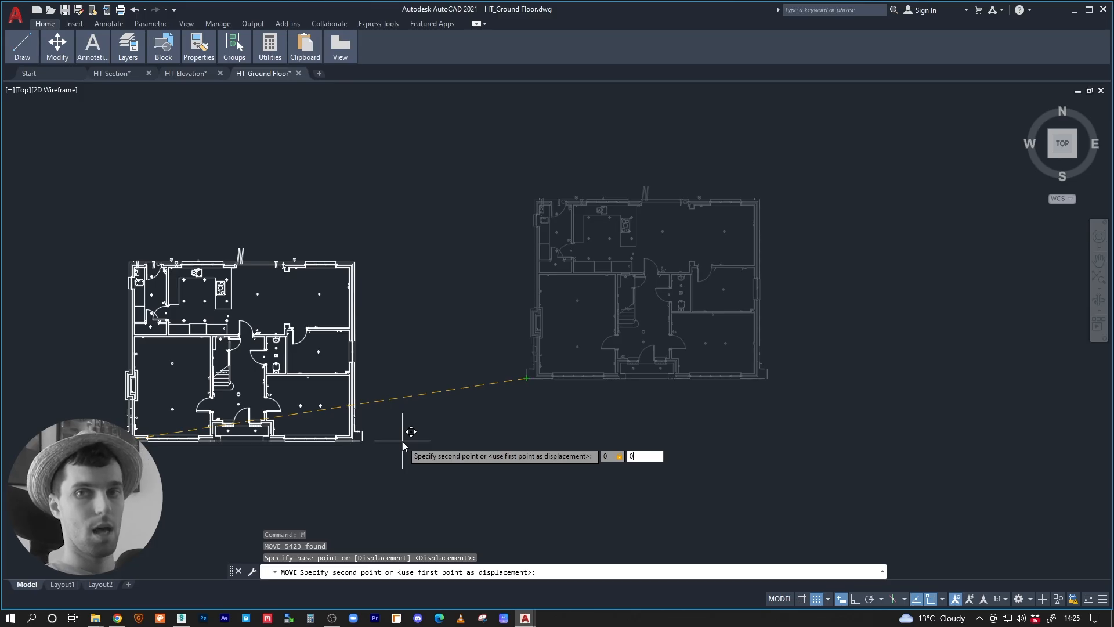
{"action": "key", "text": "Return"}
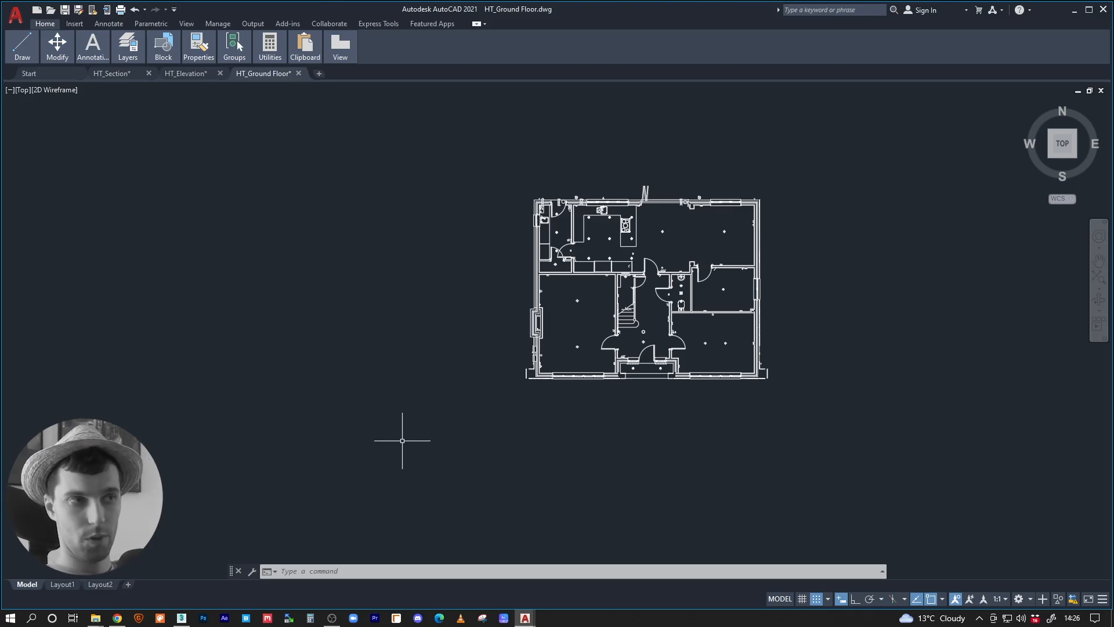
{"action": "middle_click_drag", "start_coordinate": [494, 359], "coordinate": [455, 372]}
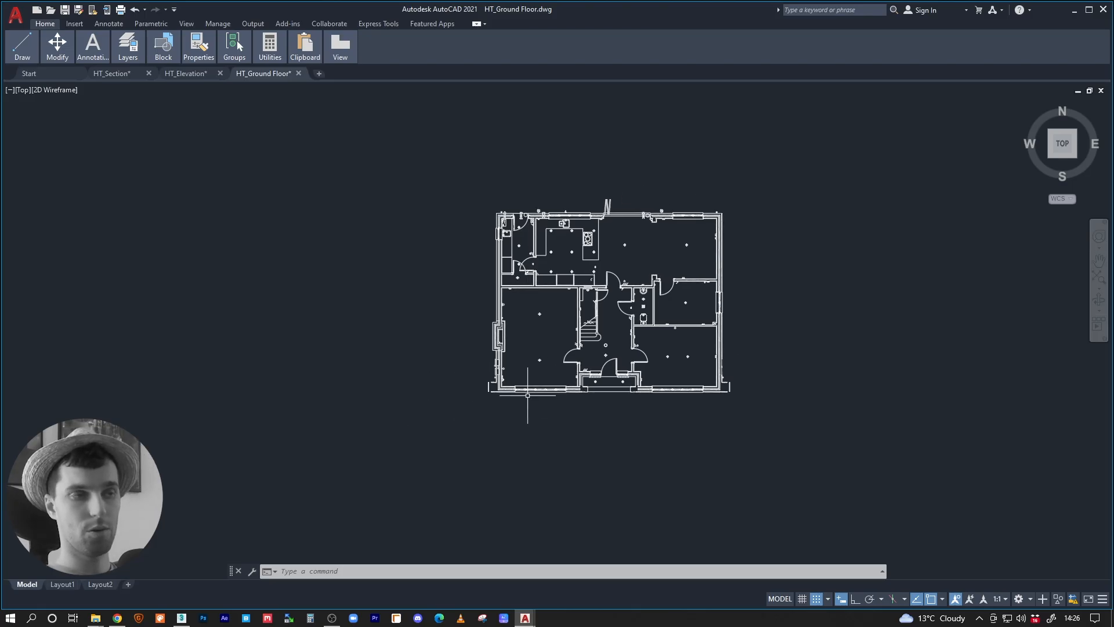
{"action": "middle_click_drag", "start_coordinate": [515, 405], "coordinate": [538, 402]}
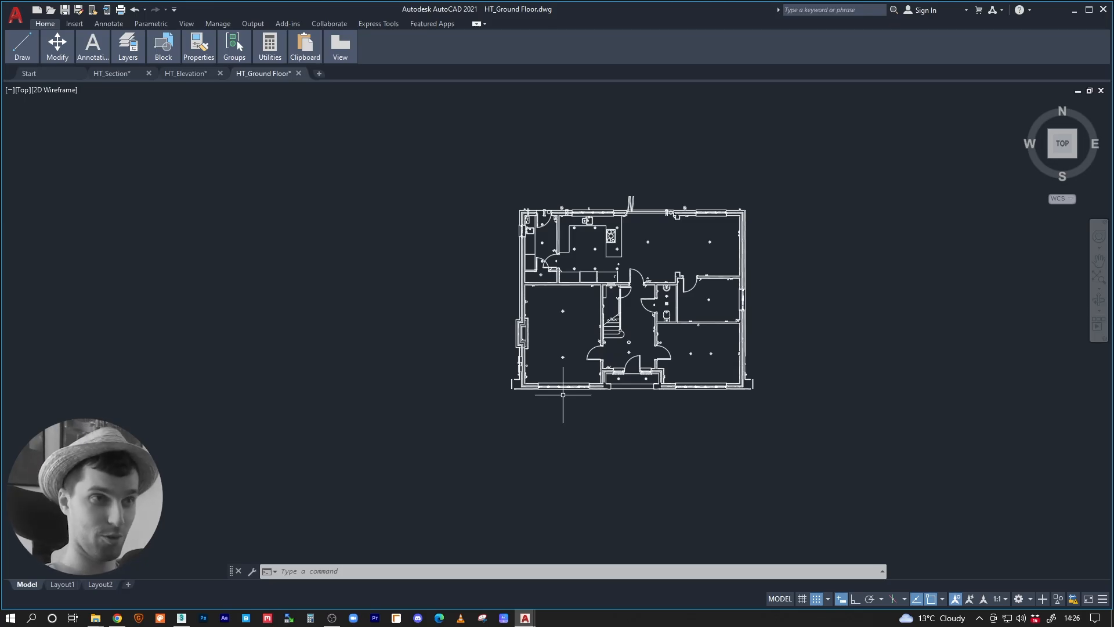
{"action": "left_click", "coordinate": [836, 174]}
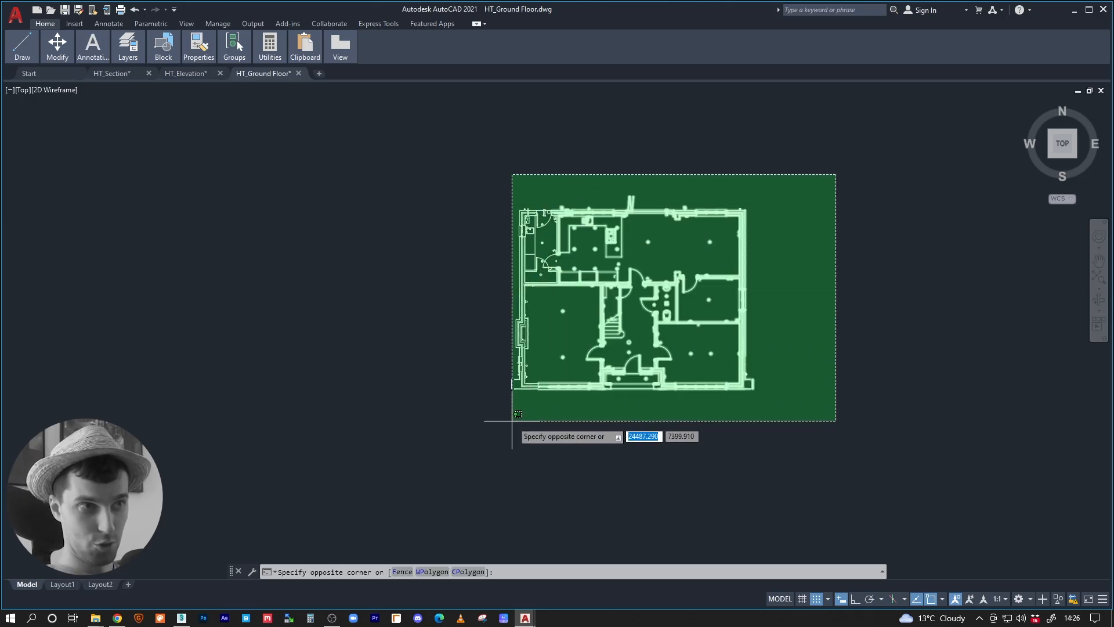
{"action": "left_click", "coordinate": [530, 416]}
{"action": "type", "text": "MOVE"}
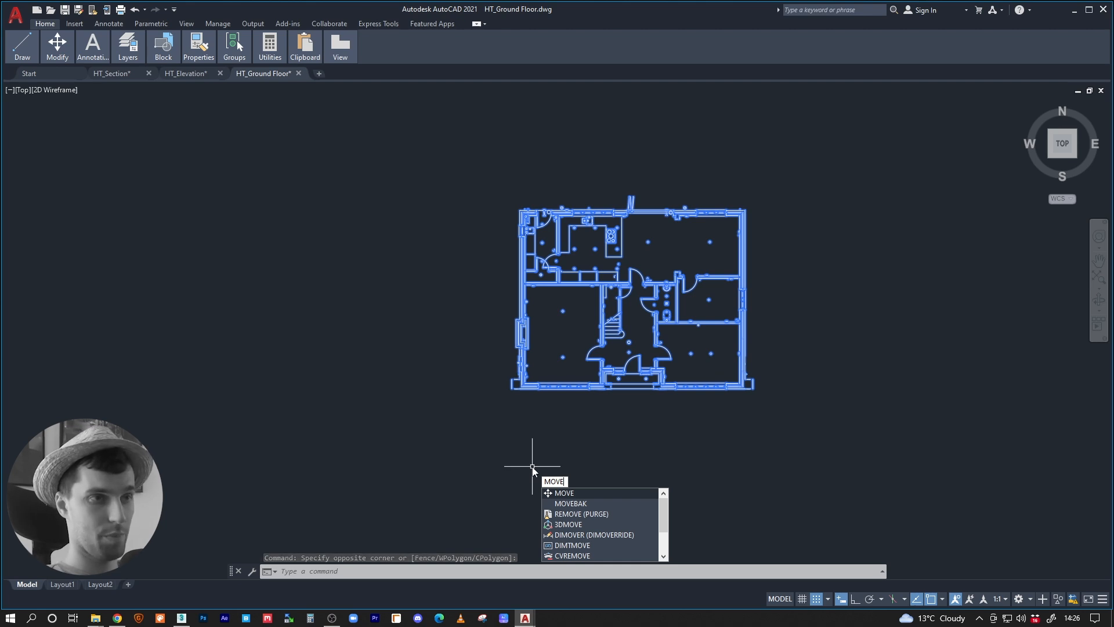
{"action": "key", "text": "Return"}
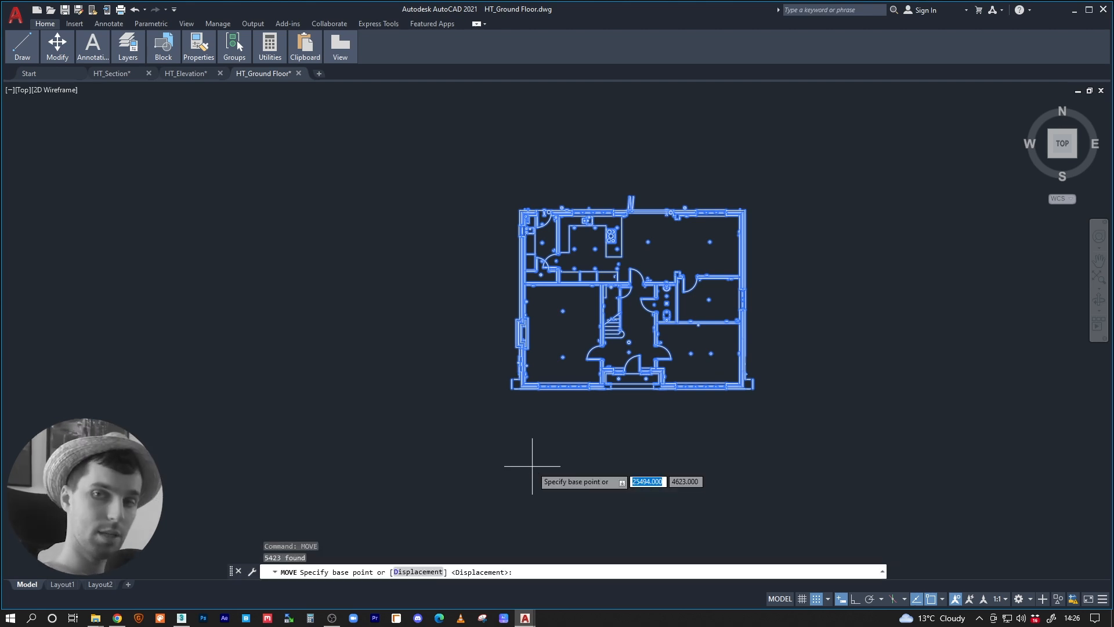
{"action": "type", "text": "#"}
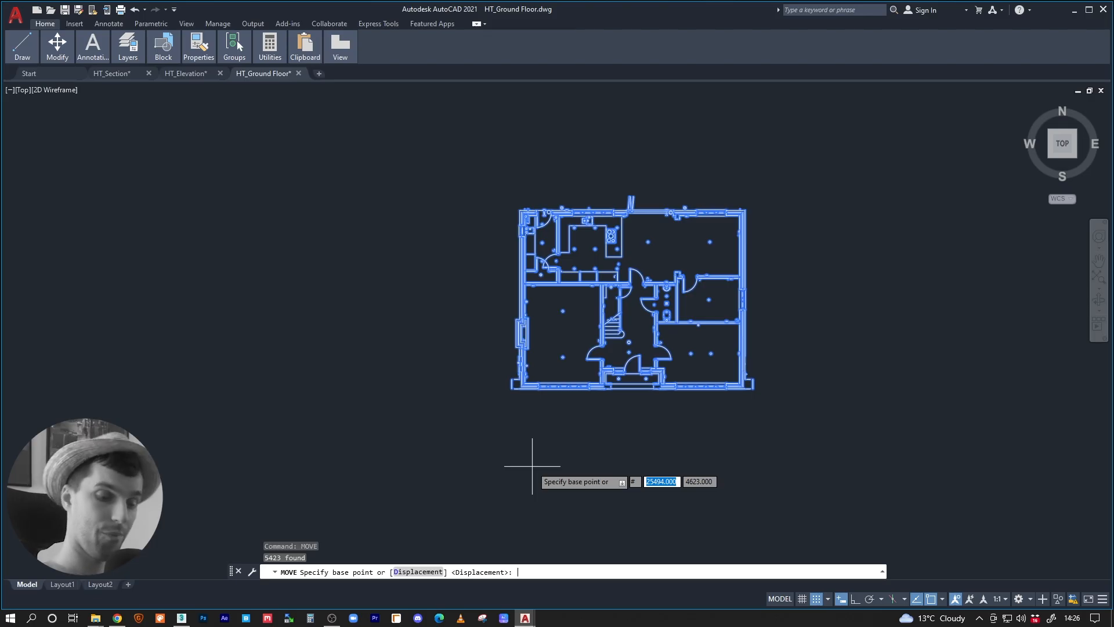
{"action": "type", "text": "0"}
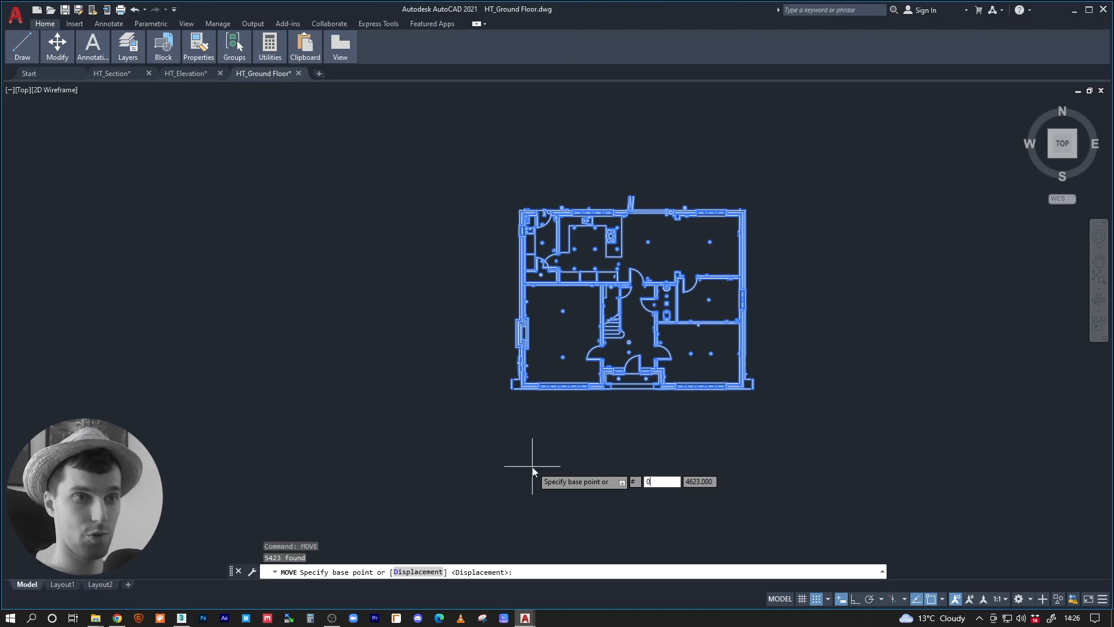
{"action": "key", "text": "Tab"}
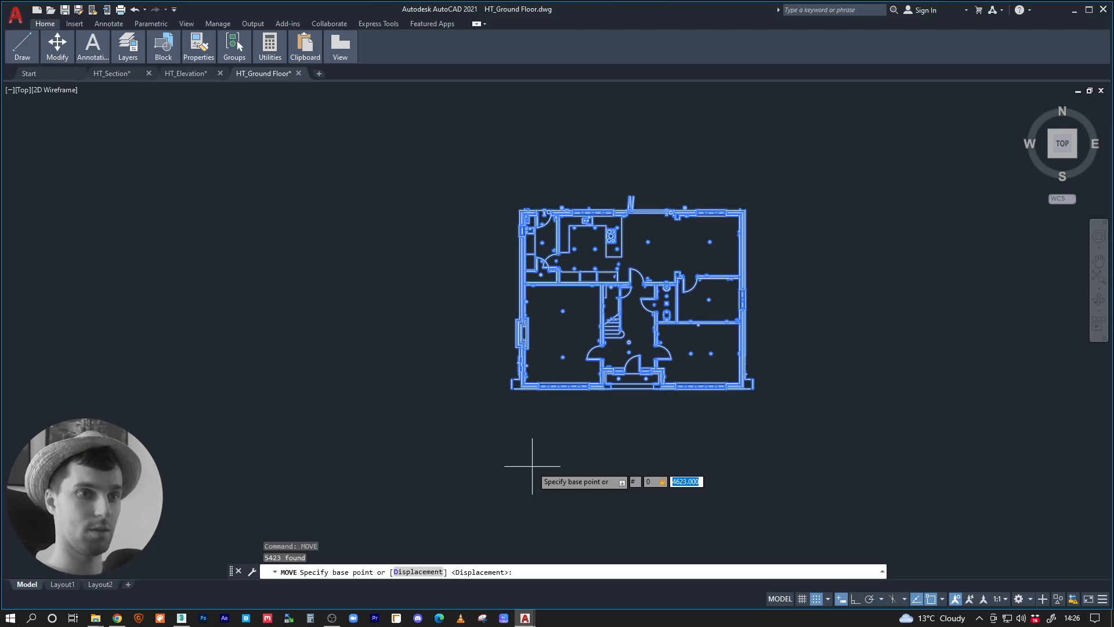
{"action": "type", "text": "0"}
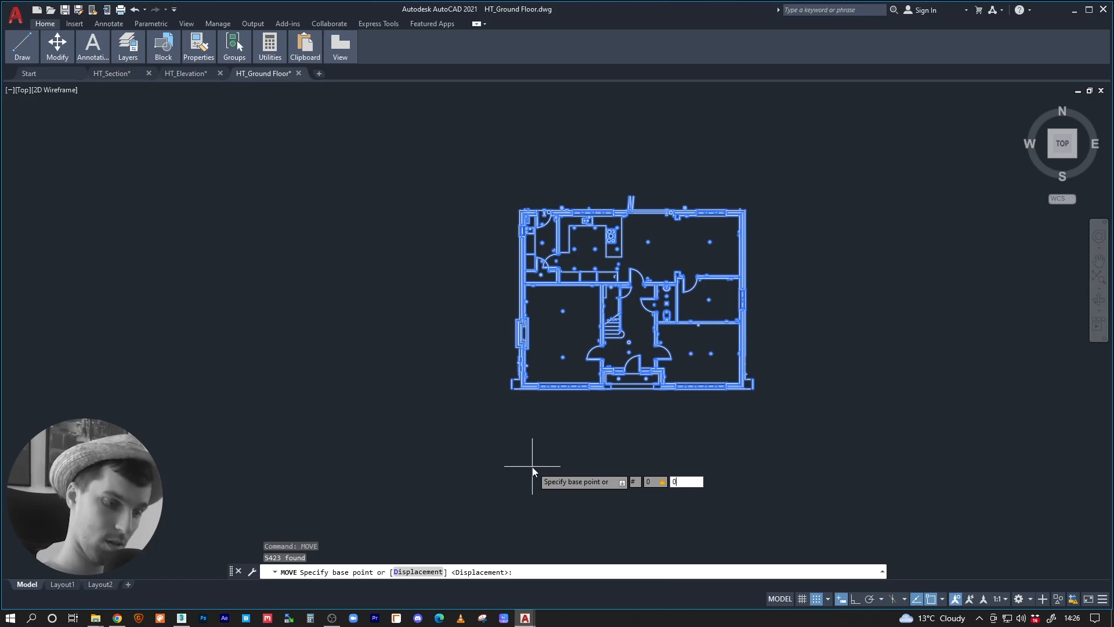
{"action": "key", "text": "Return"}
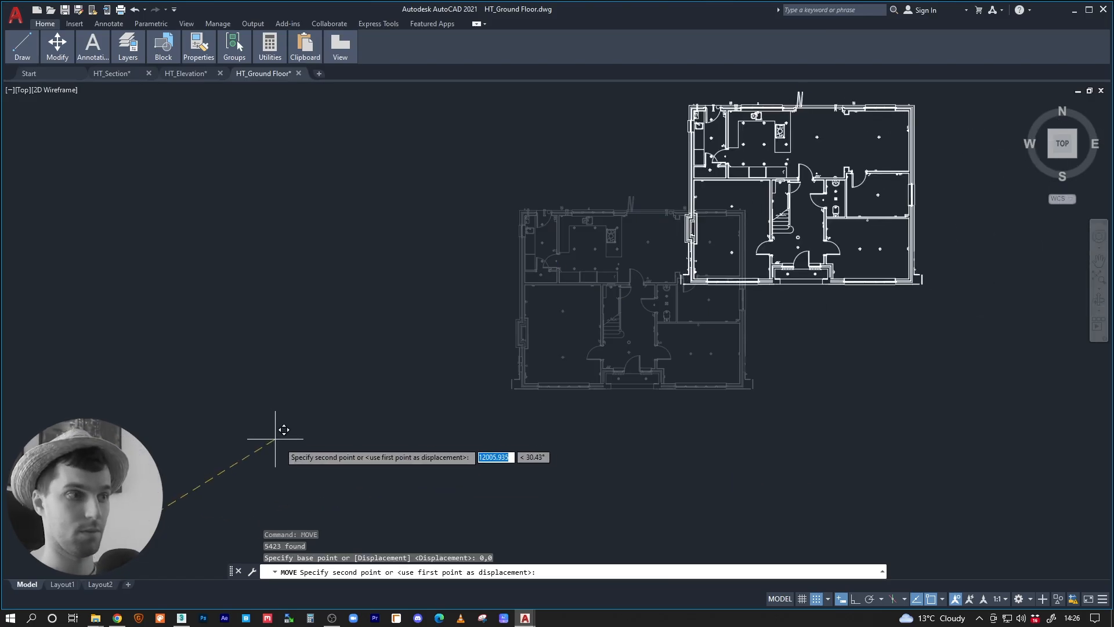
{"action": "scroll", "coordinate": [290, 432], "scroll_direction": "down", "scroll_amount": 5}
{"action": "middle_click_drag", "start_coordinate": [299, 428], "coordinate": [494, 405]}
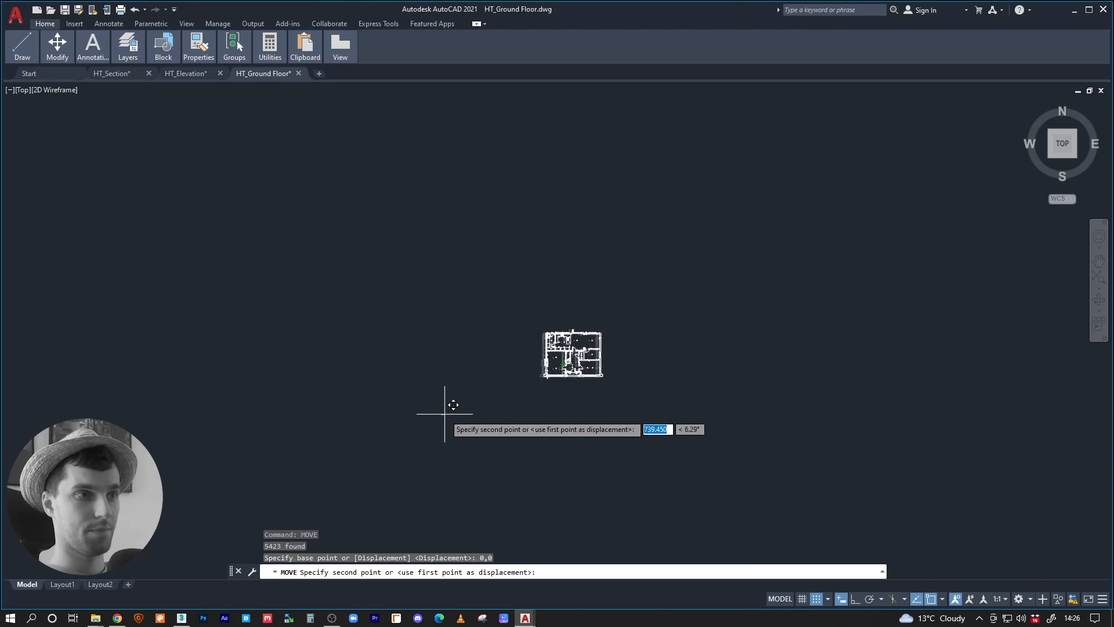
{"action": "key", "text": "Escape"}
Select the entire ground floor plan and move it from its lower-left corner to the absolute point 0,0.
{"action": "scroll", "coordinate": [549, 386], "scroll_direction": "up", "scroll_amount": 5}
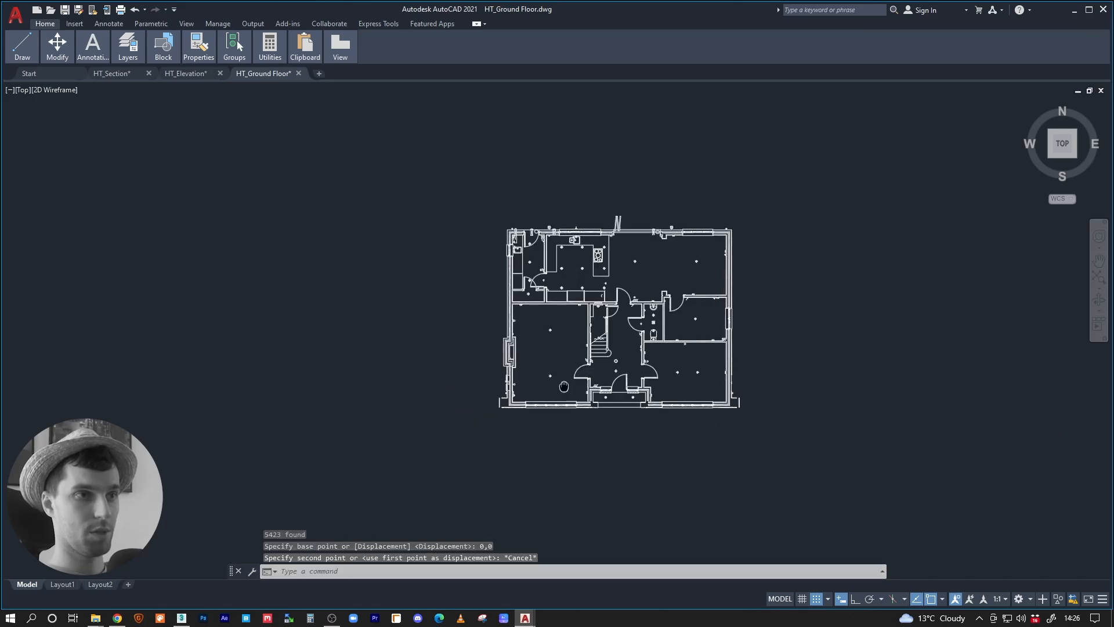
{"action": "scroll", "coordinate": [537, 383], "scroll_direction": "down", "scroll_amount": 1}
{"action": "left_click", "coordinate": [767, 195]}
{"action": "left_click", "coordinate": [406, 460]}
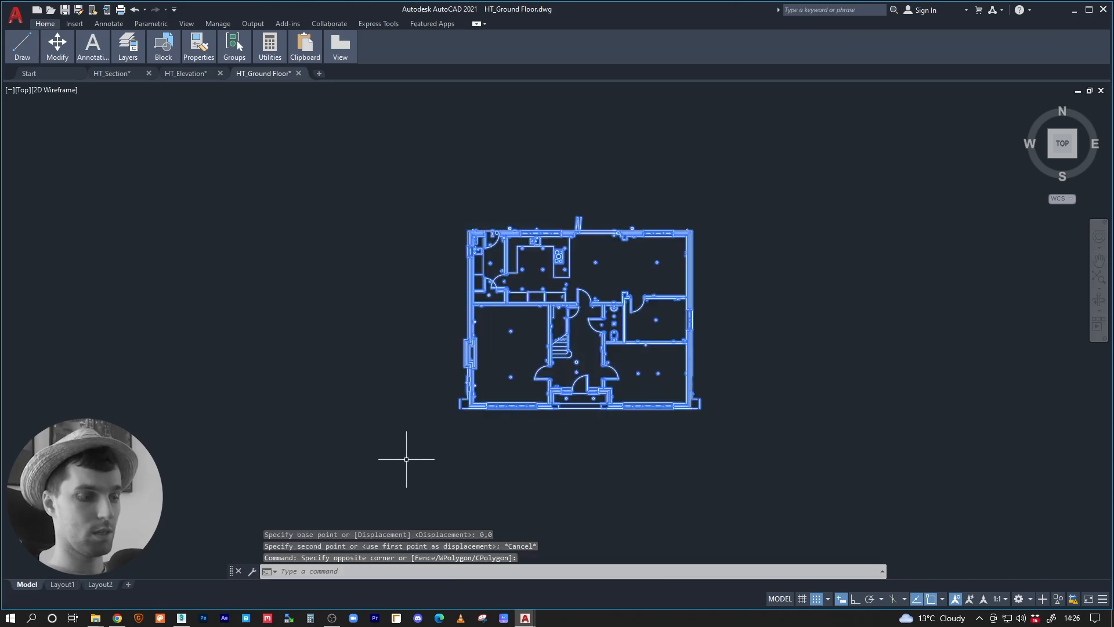
{"action": "type", "text": "m"}
{"action": "key", "text": "Return"}
{"action": "left_click", "coordinate": [461, 408]}
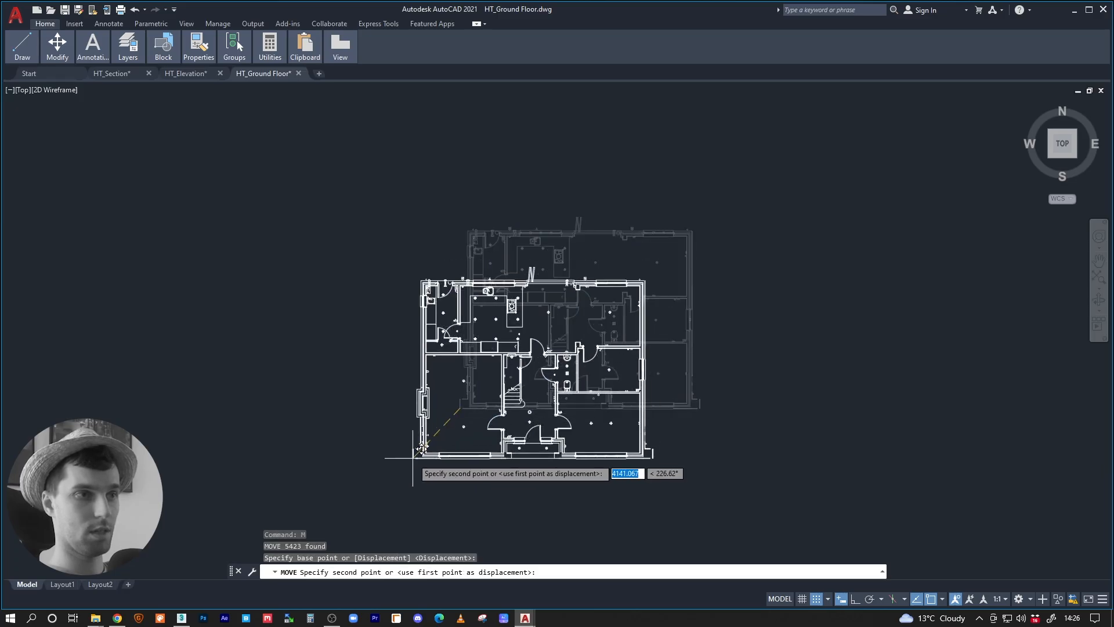
{"action": "type", "text": "#"}
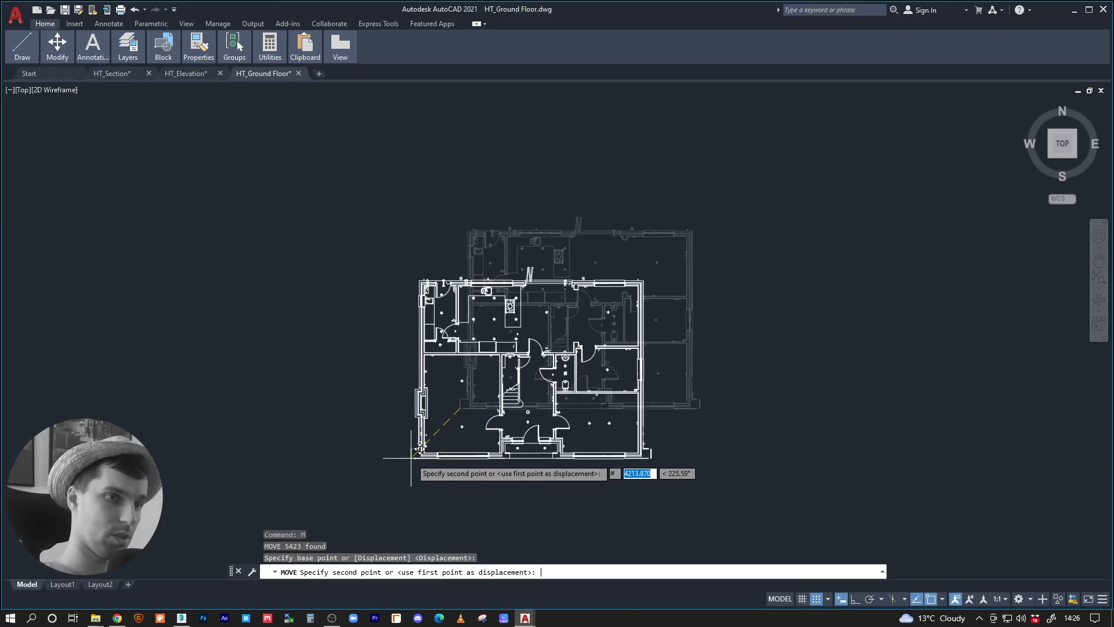
{"action": "type", "text": "0,0"}
{"action": "key", "text": "Return"}
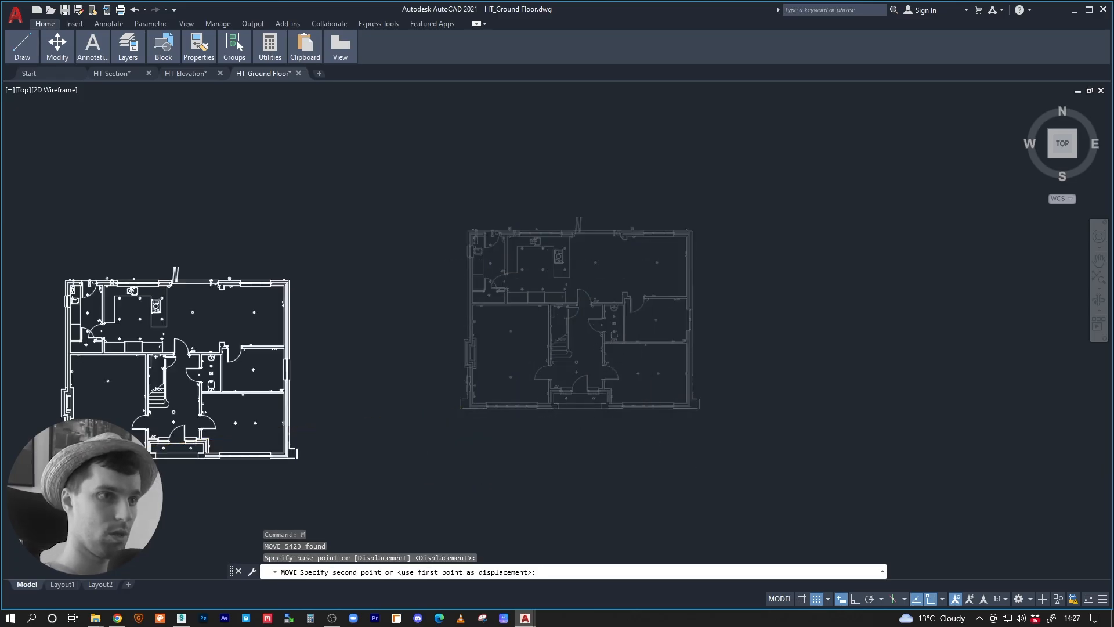
{"action": "middle_click_drag", "start_coordinate": [372, 461], "coordinate": [609, 338]}
{"action": "middle_click_drag", "start_coordinate": [538, 335], "coordinate": [683, 322]}
Undo the last move of the ground floor plan.
{"action": "key", "text": "ctrl+z"}
{"action": "key", "text": "ctrl+z"}
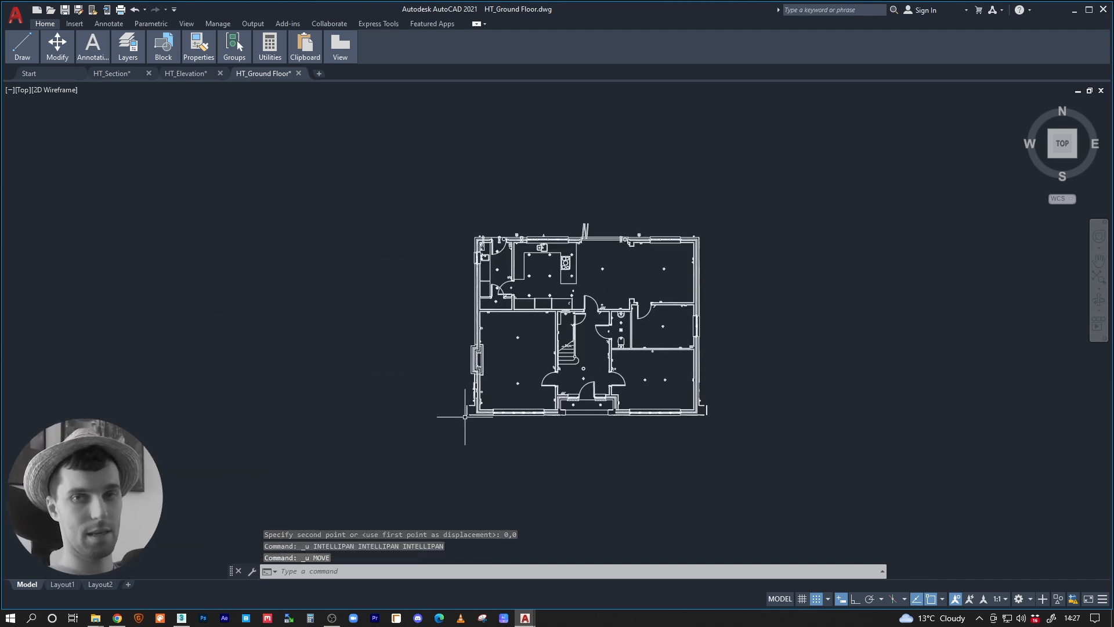
{"action": "middle_click_drag", "start_coordinate": [539, 392], "coordinate": [562, 372]}
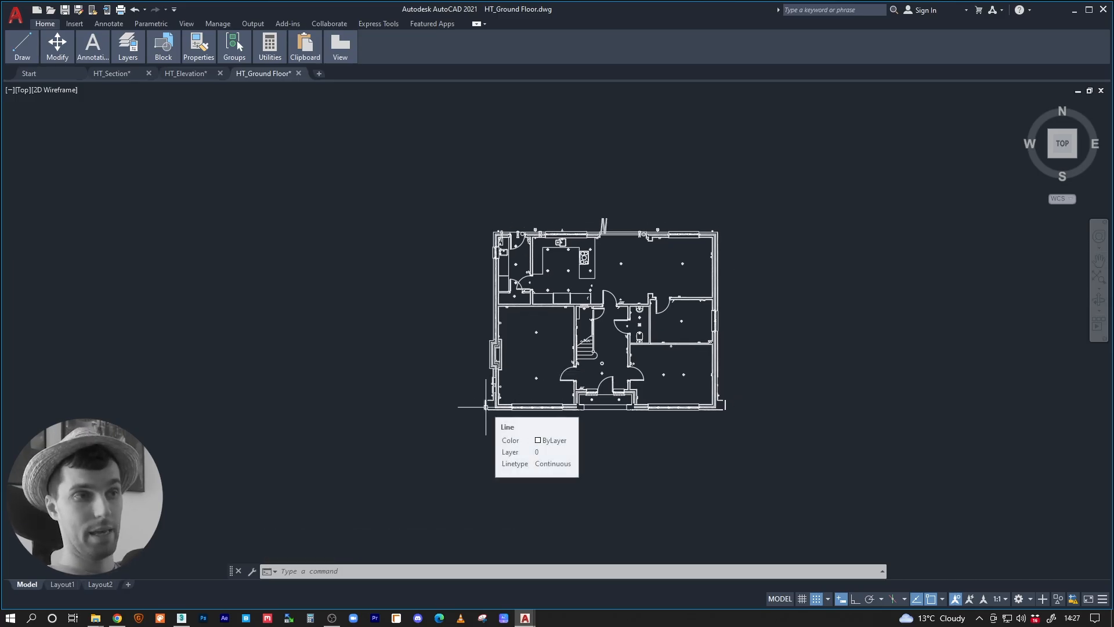
Move the entire ground floor plan by its lower-left corner to the absolute coordinates 0,0.
{"action": "middle_click_drag", "start_coordinate": [599, 350], "coordinate": [622, 384]}
{"action": "scroll", "coordinate": [537, 398], "scroll_direction": "up", "scroll_amount": 1}
{"action": "left_click", "coordinate": [952, 112]}
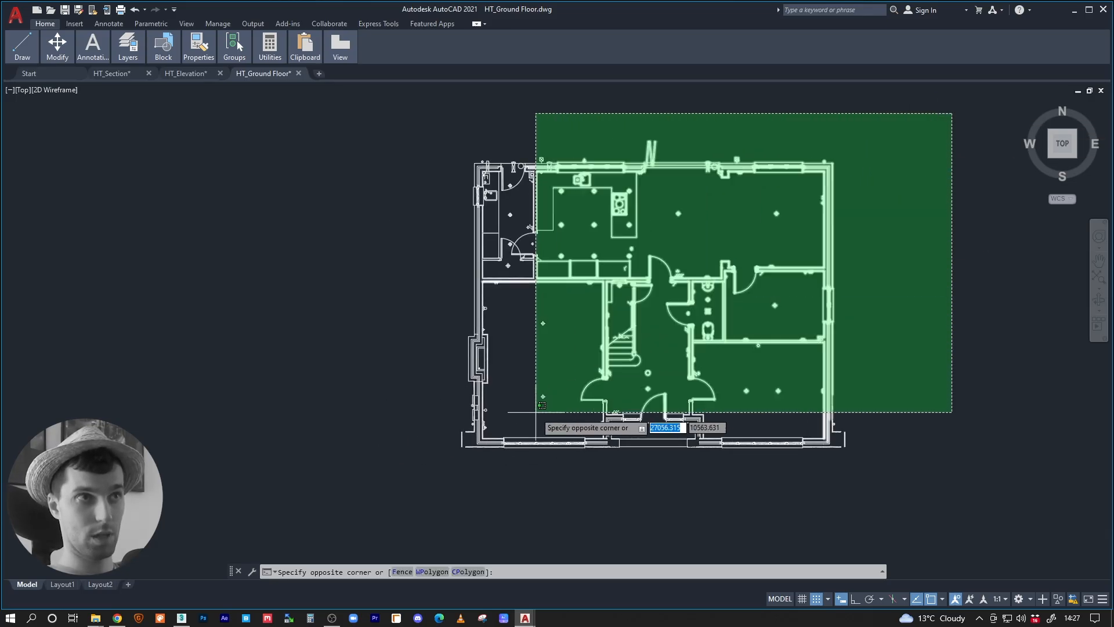
{"action": "left_click", "coordinate": [427, 510]}
{"action": "type", "text": "m"}
{"action": "key", "text": "Return"}
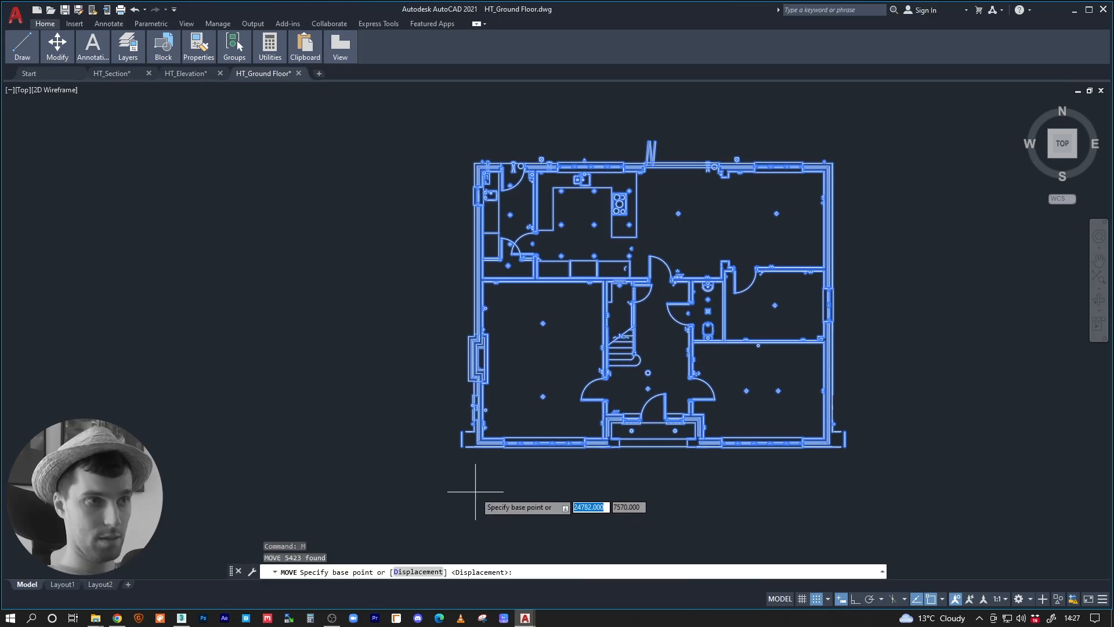
{"action": "left_click", "coordinate": [462, 446]}
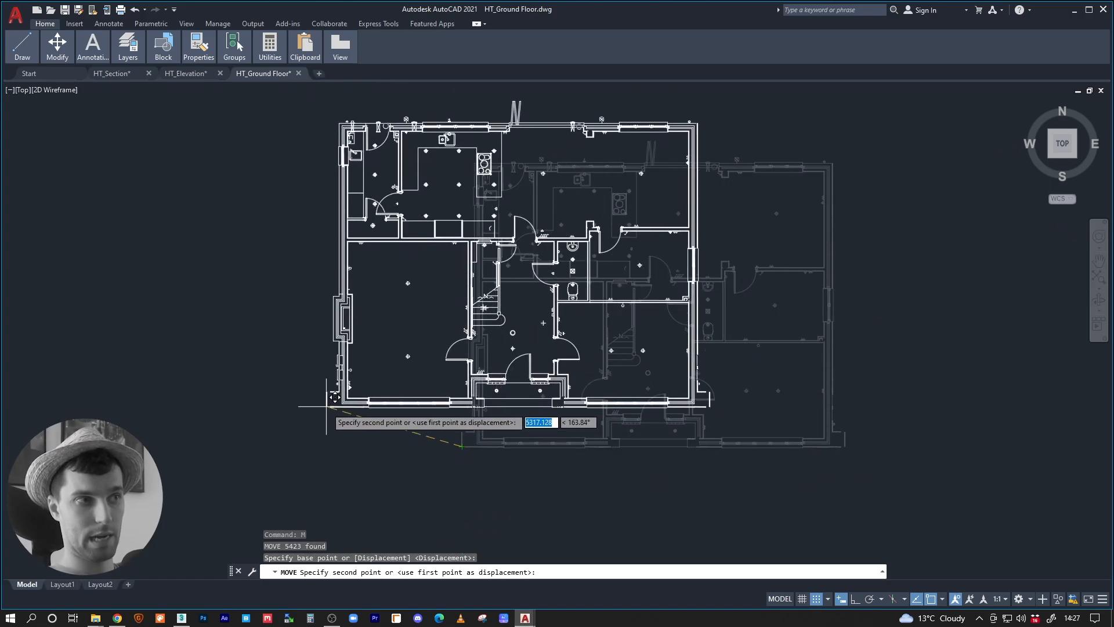
{"action": "type", "text": "#"}
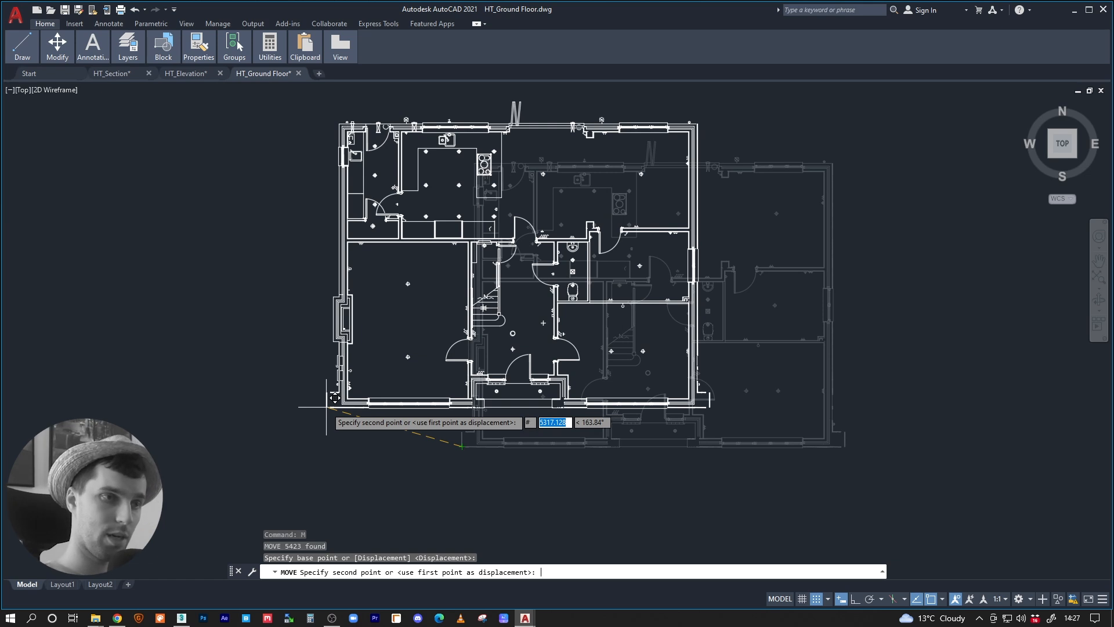
{"action": "type", "text": "0,0"}
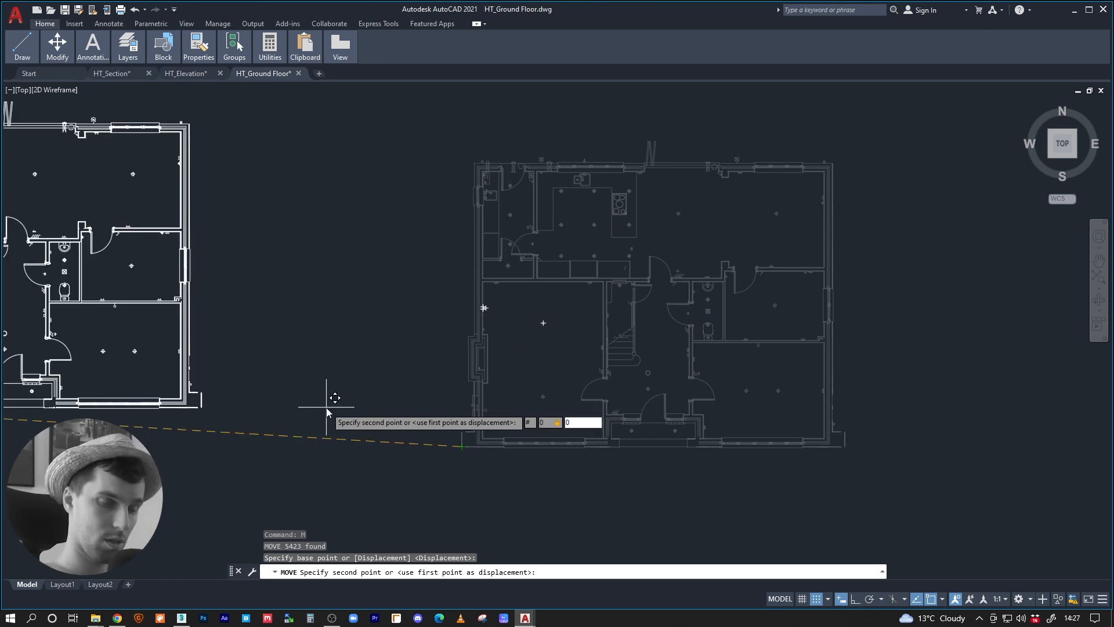
{"action": "key", "text": "Return"}
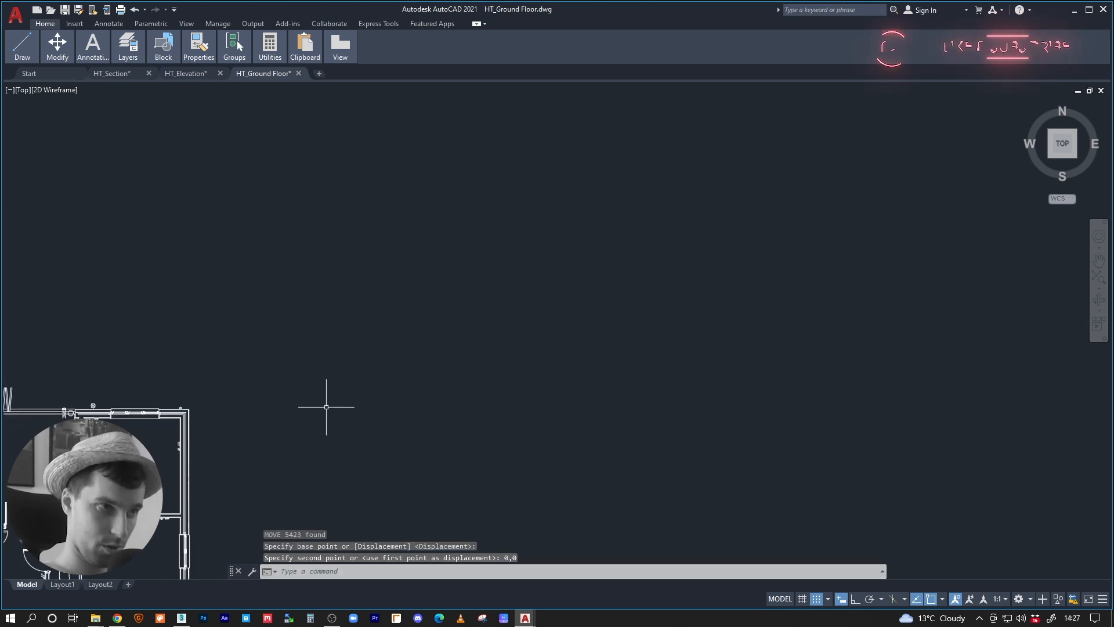
Check the plan's corner against the origin by starting a line at 0,0, and cancel the line.
{"action": "middle_click_drag", "start_coordinate": [326, 407], "coordinate": [890, 222]}
{"action": "middle_click_drag", "start_coordinate": [497, 436], "coordinate": [526, 368]}
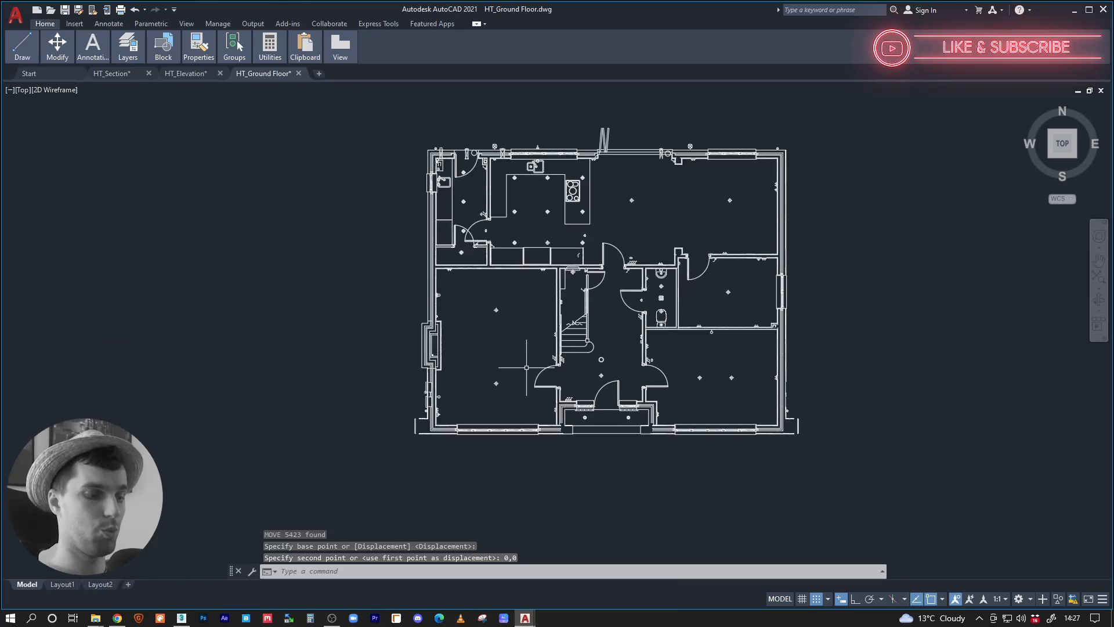
{"action": "type", "text": "LINE"}
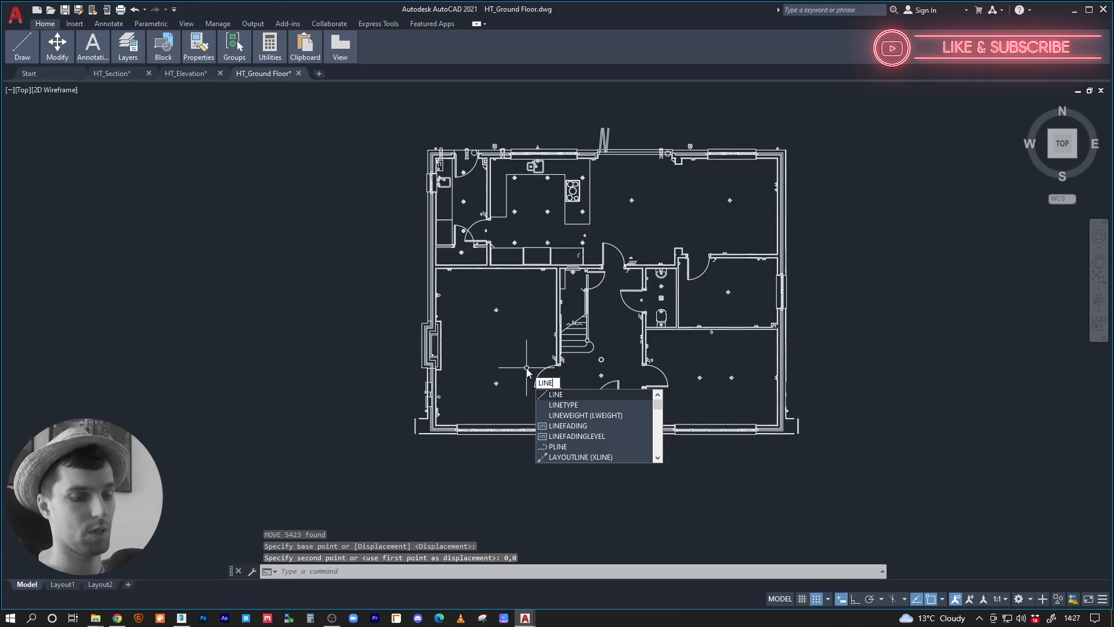
{"action": "key", "text": "Return"}
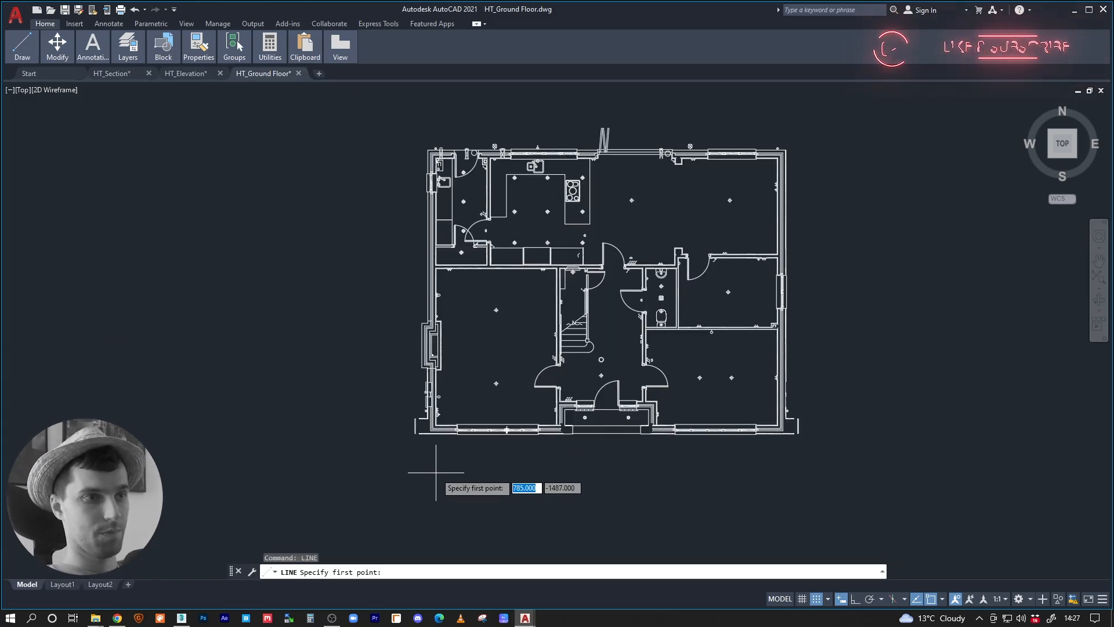
{"action": "type", "text": "0"}
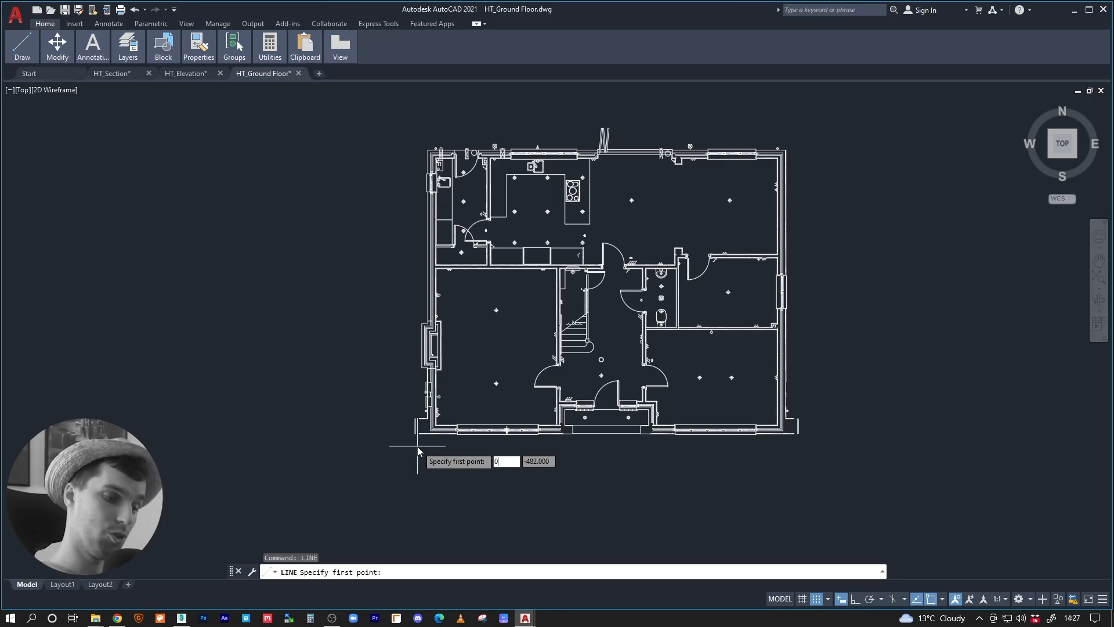
{"action": "key", "text": "Tab"}
{"action": "type", "text": "0"}
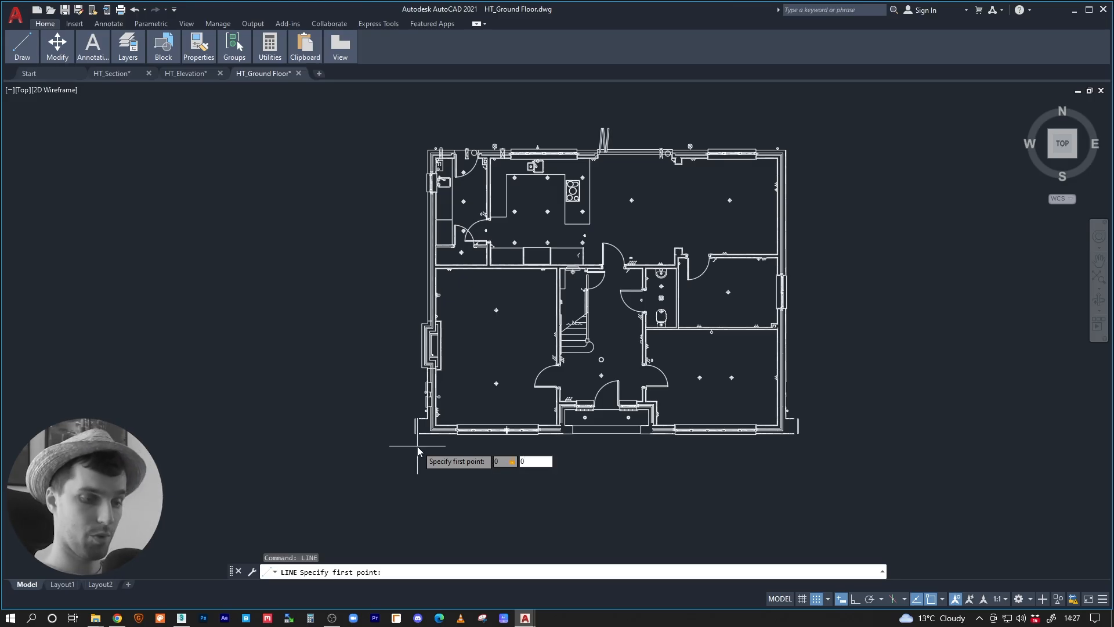
{"action": "key", "text": "Return"}
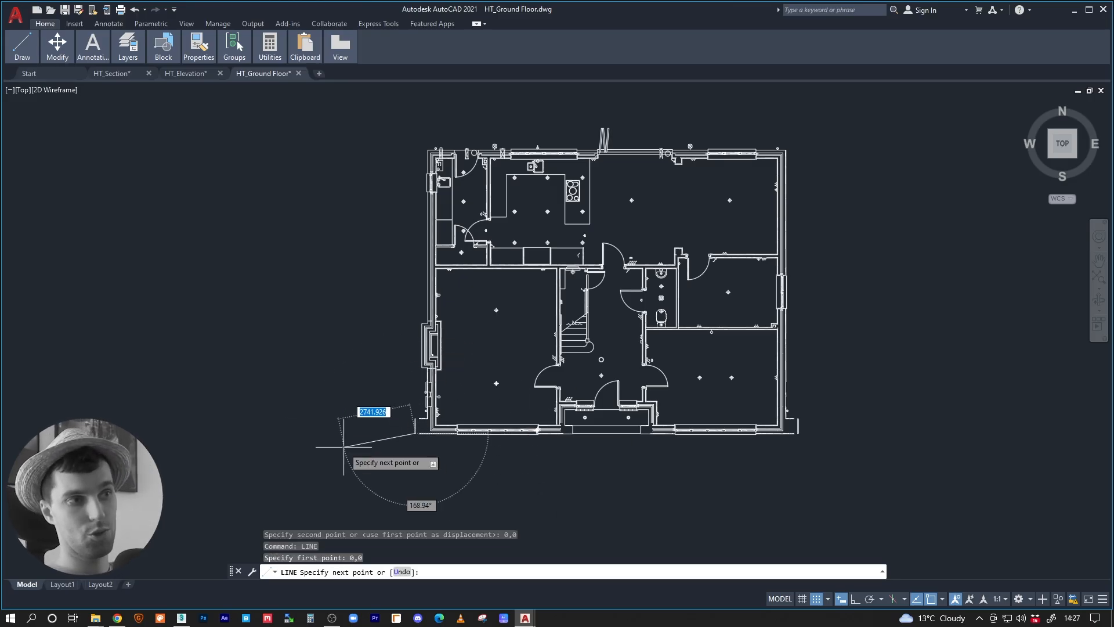
{"action": "key", "text": "Escape"}
Examine the repositioned ground floor plan, looking over its outer walls, rooms, kitchen and lower-left corner.
{"action": "mouse_move", "coordinate": [540, 399]}
{"action": "middle_mouse_down"}
{"action": "mouse_move", "coordinate": [475, 381]}
{"action": "mouse_move", "coordinate": [533, 390]}
{"action": "mouse_move", "coordinate": [570, 378]}
{"action": "middle_mouse_up"}
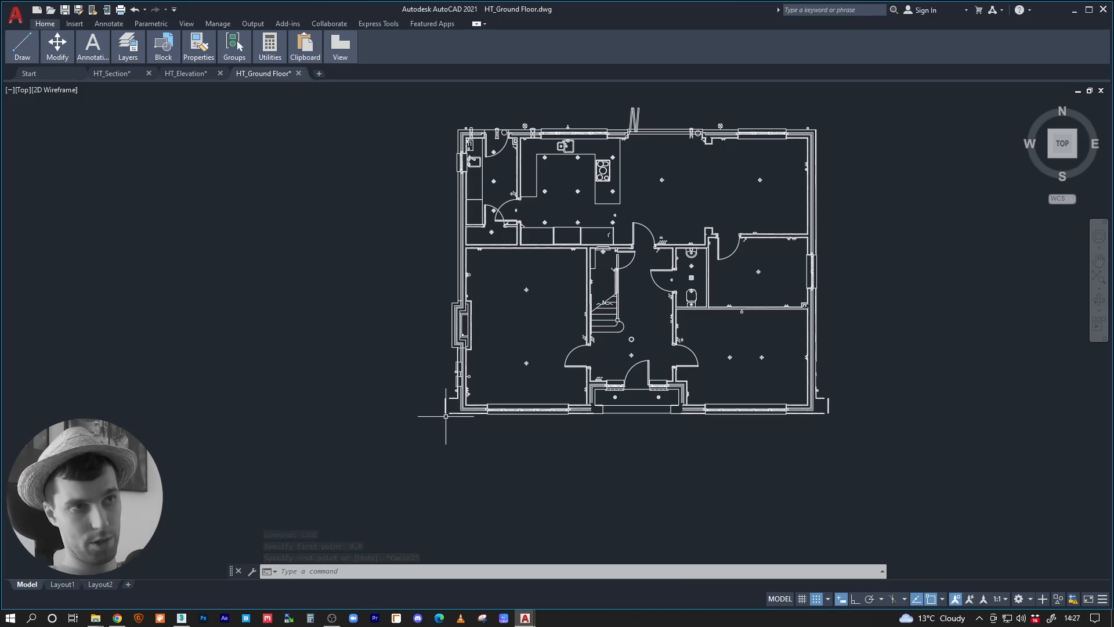
{"action": "scroll", "coordinate": [561, 361], "scroll_direction": "up", "scroll_amount": 3}
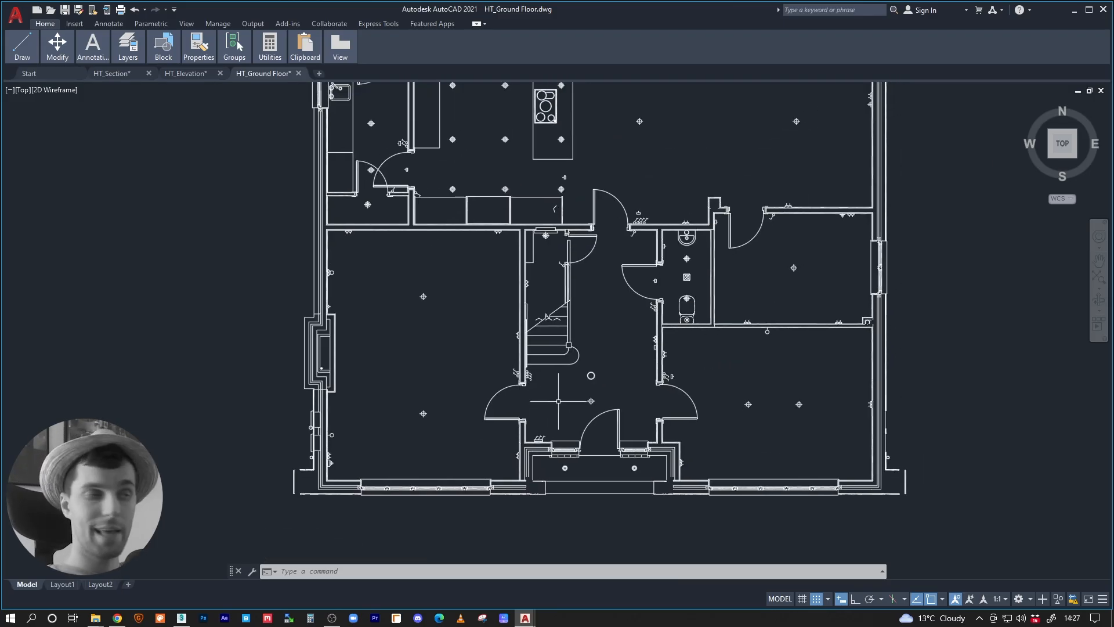
{"action": "middle_click_drag", "start_coordinate": [551, 407], "coordinate": [494, 415]}
{"action": "middle_click_drag", "start_coordinate": [507, 364], "coordinate": [445, 449]}
{"action": "middle_click_drag", "start_coordinate": [509, 343], "coordinate": [544, 380]}
{"action": "middle_click_drag", "start_coordinate": [579, 346], "coordinate": [649, 455]}
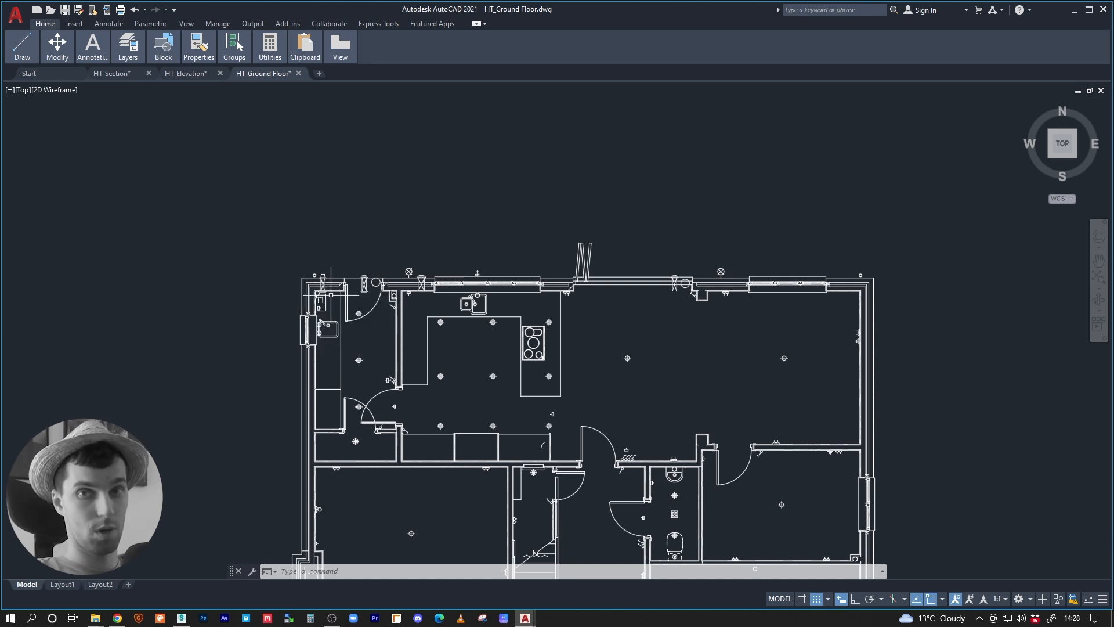
{"action": "middle_click_drag", "start_coordinate": [389, 340], "coordinate": [406, 230]}
{"action": "scroll", "coordinate": [407, 307], "scroll_direction": "down", "scroll_amount": 2}
{"action": "middle_click_drag", "start_coordinate": [470, 315], "coordinate": [492, 304]}
{"action": "middle_click_drag", "start_coordinate": [640, 370], "coordinate": [666, 376]}
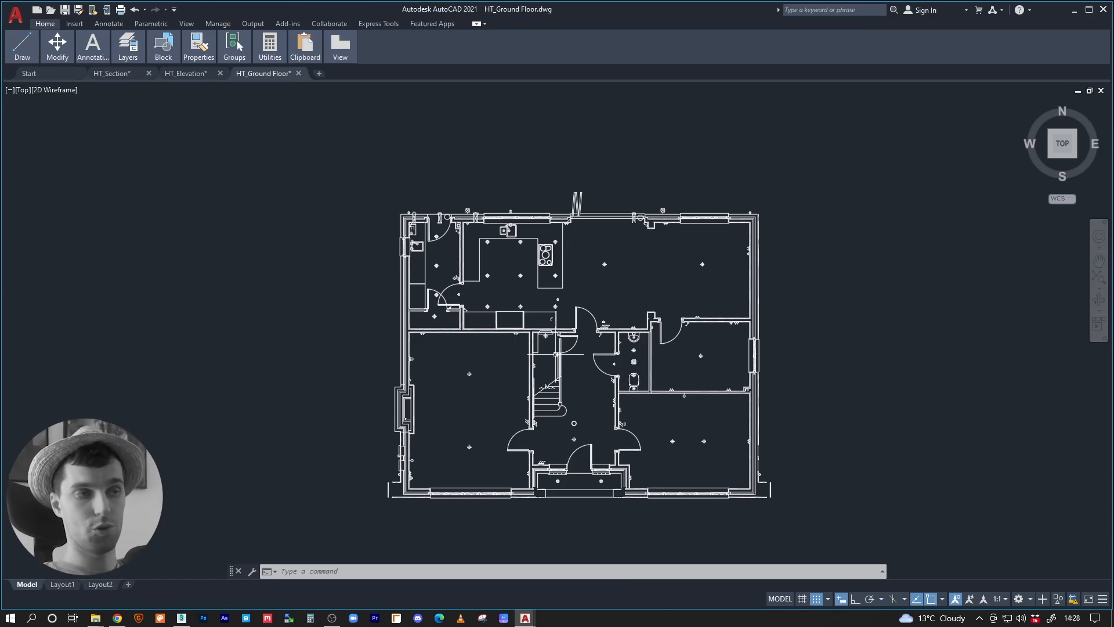
{"action": "middle_click_drag", "start_coordinate": [561, 355], "coordinate": [545, 338]}
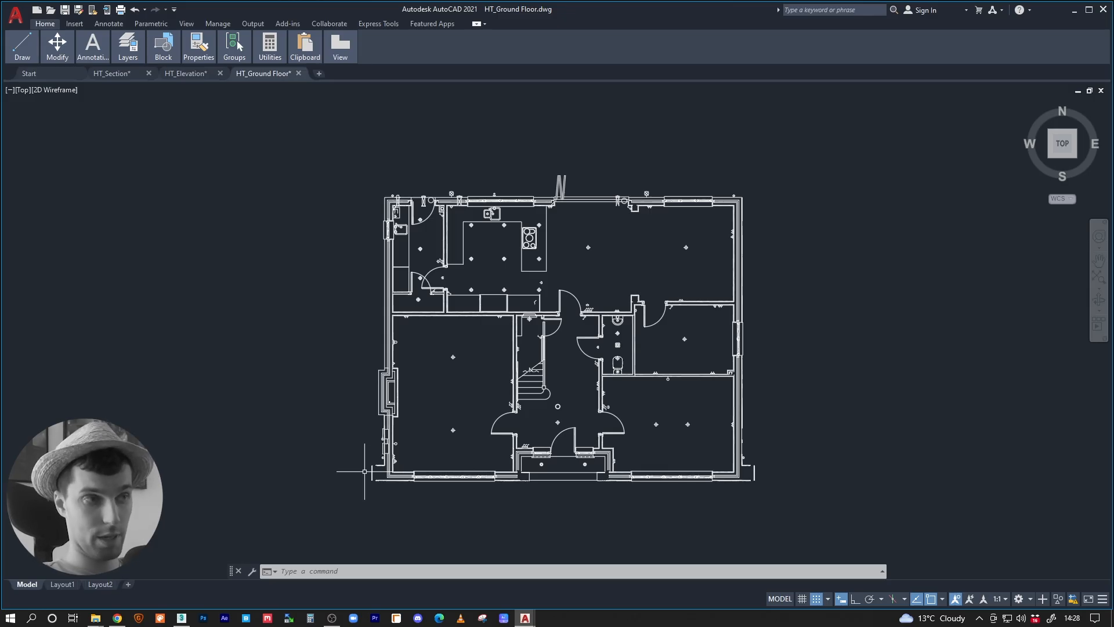
{"action": "middle_click_drag", "start_coordinate": [397, 483], "coordinate": [417, 465]}
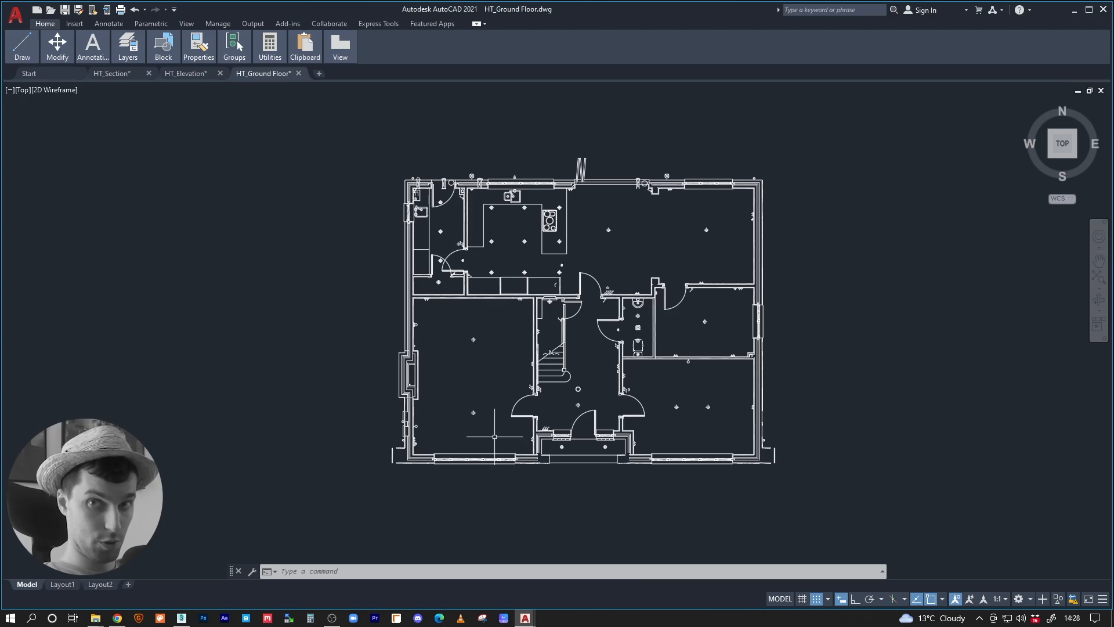
{"action": "middle_click_drag", "start_coordinate": [466, 432], "coordinate": [513, 411]}
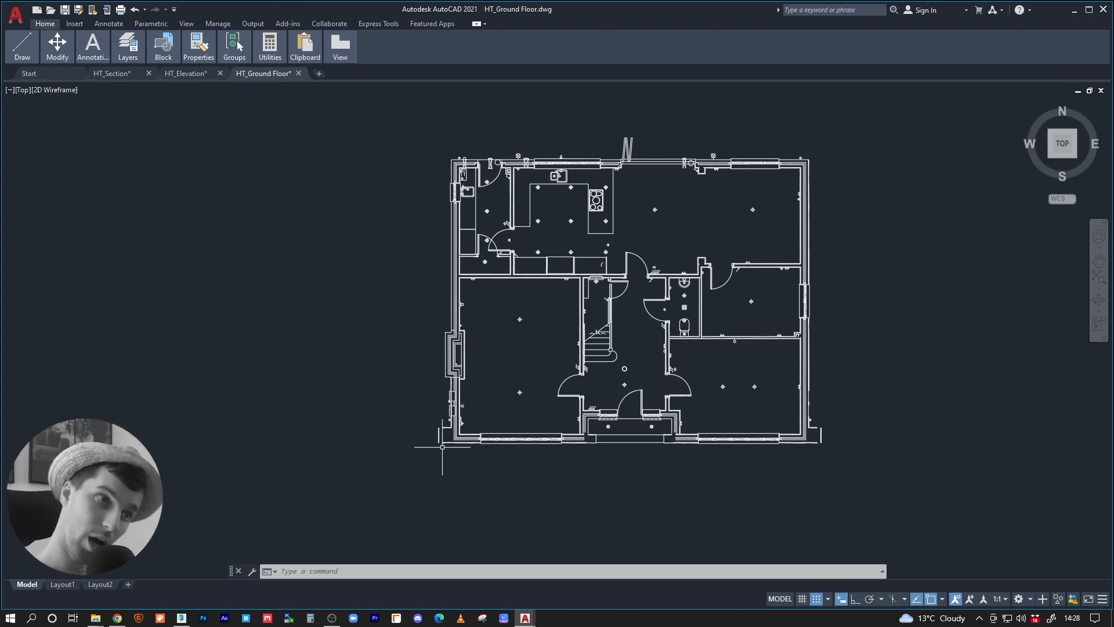
{"action": "middle_click_drag", "start_coordinate": [649, 368], "coordinate": [615, 390]}
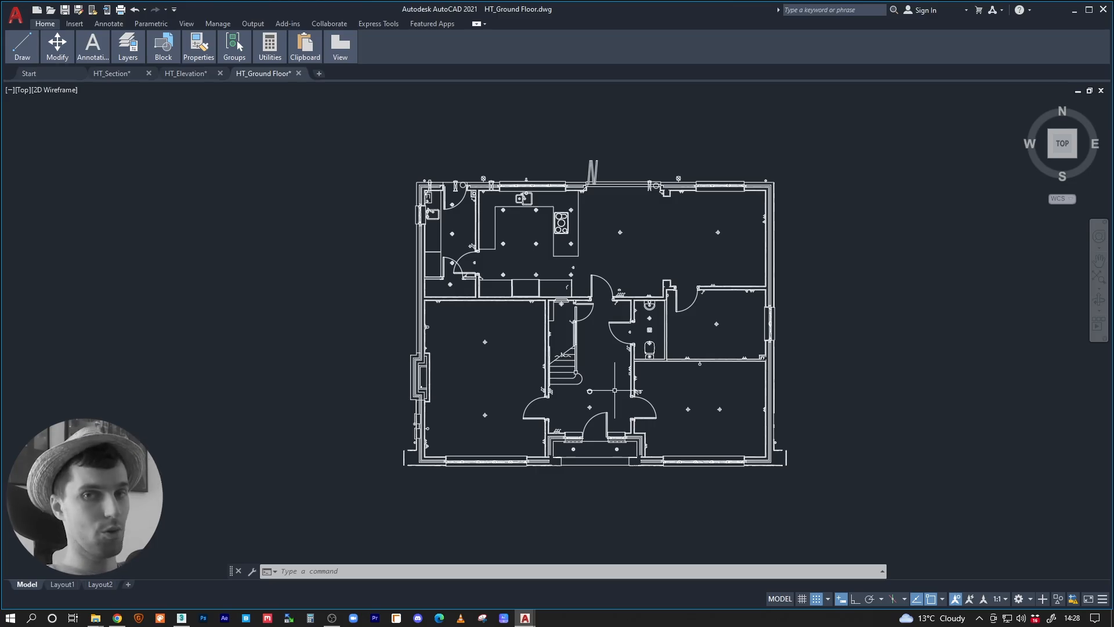
{"action": "middle_click_drag", "start_coordinate": [582, 318], "coordinate": [567, 334]}
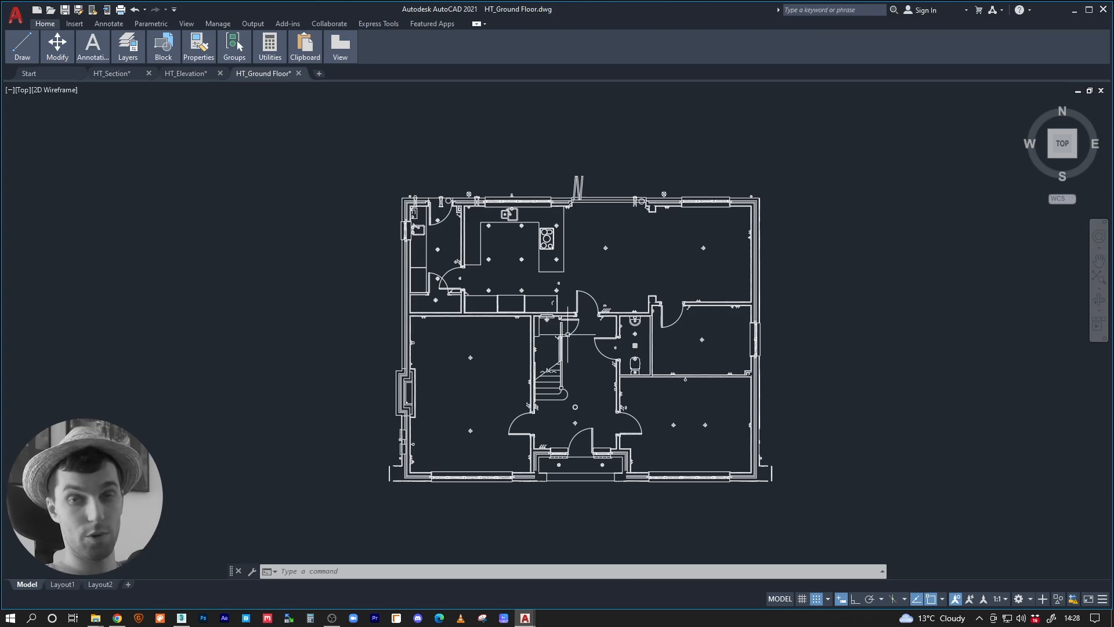
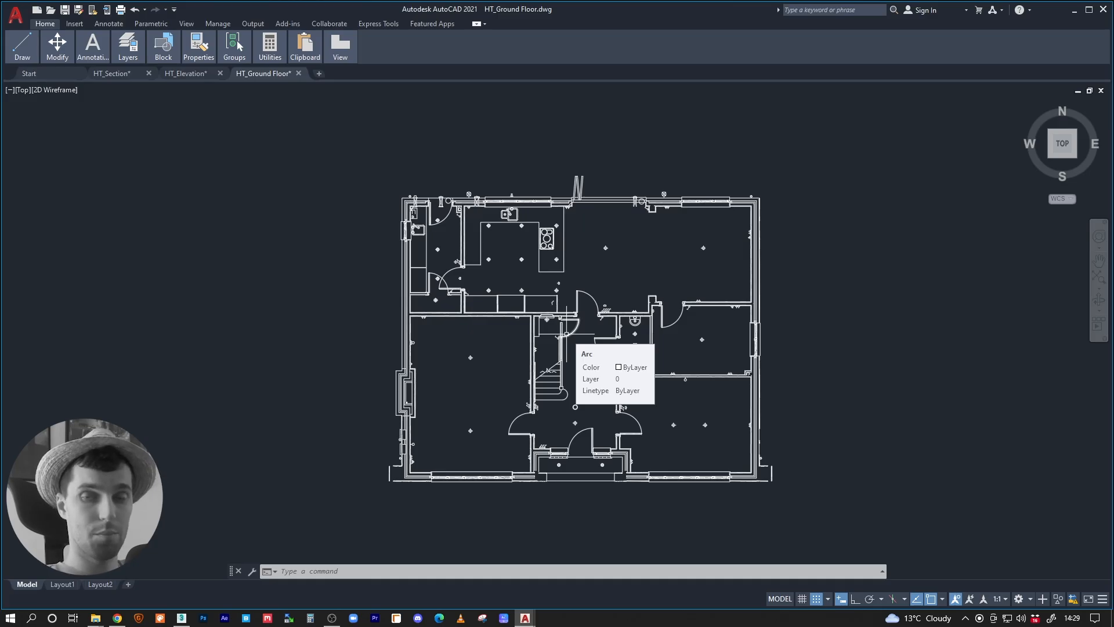
{"action": "middle_click_drag", "start_coordinate": [564, 338], "coordinate": [508, 319]}
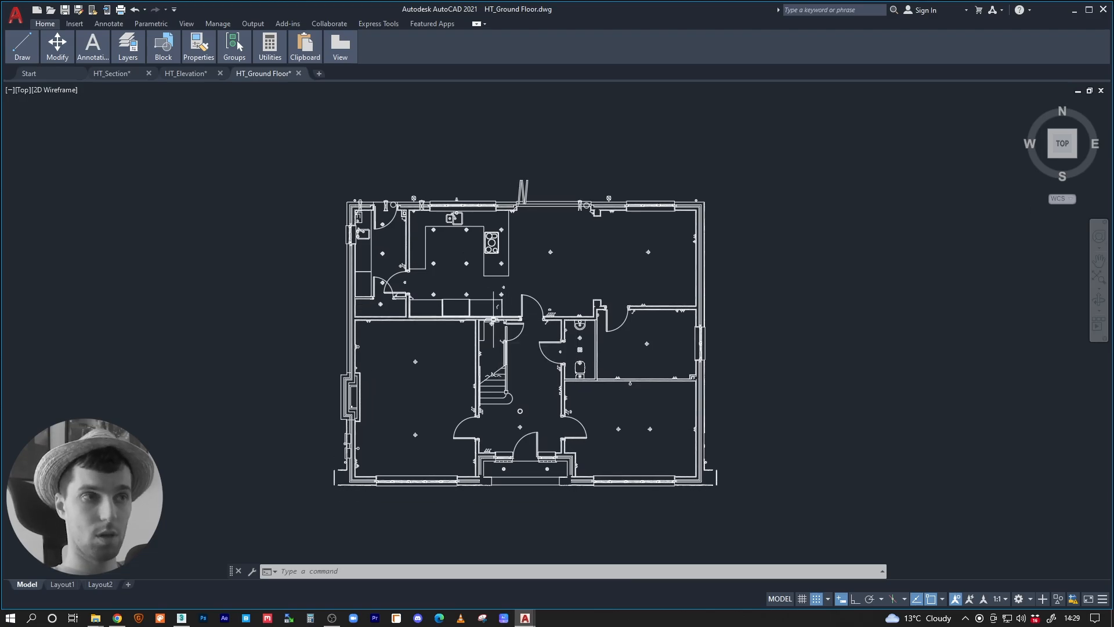
{"action": "mouse_move", "coordinate": [566, 330]}
{"action": "middle_mouse_down"}
{"action": "mouse_move", "coordinate": [564, 296]}
{"action": "mouse_move", "coordinate": [544, 320]}
{"action": "mouse_move", "coordinate": [553, 343]}
{"action": "mouse_move", "coordinate": [557, 328]}
{"action": "middle_mouse_up"}
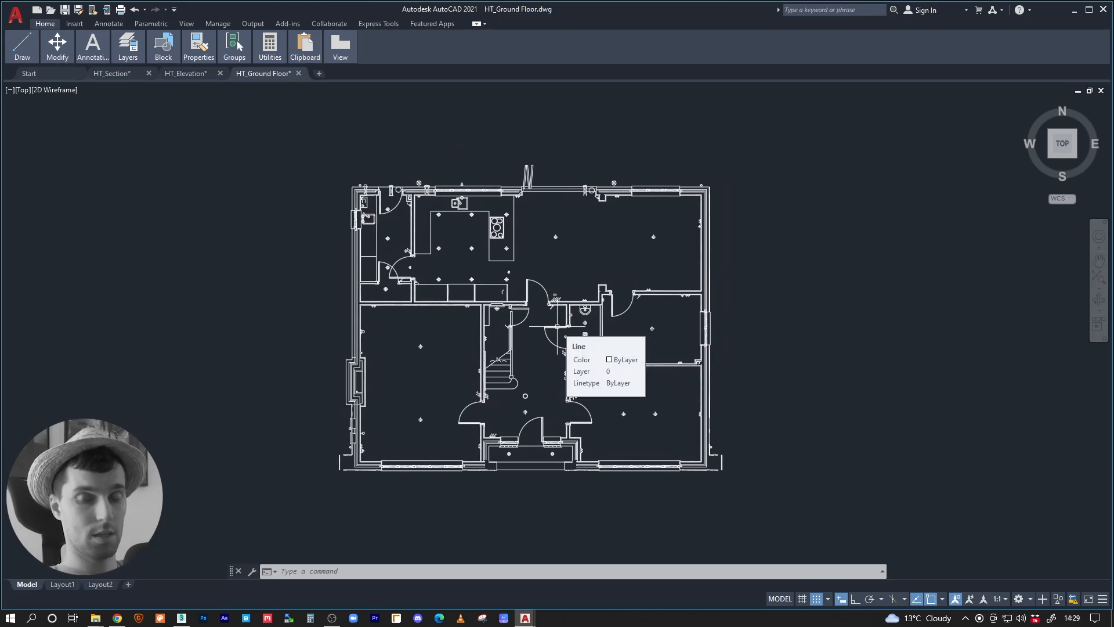
{"action": "middle_click_drag", "start_coordinate": [564, 334], "coordinate": [550, 335]}
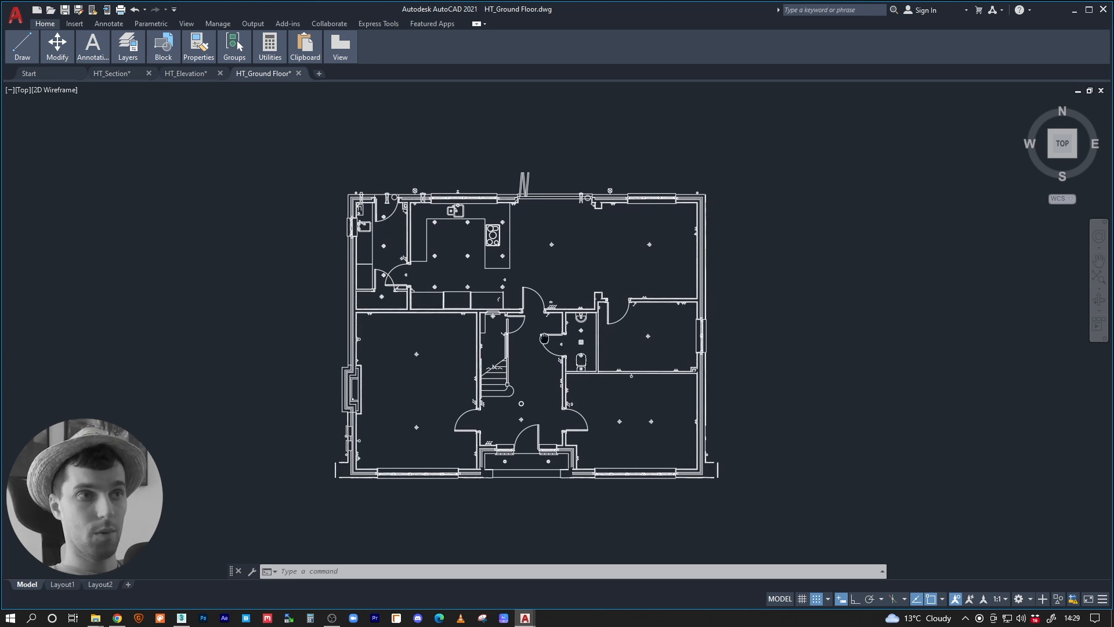
{"action": "scroll", "coordinate": [551, 326], "scroll_direction": "down", "scroll_amount": 3}
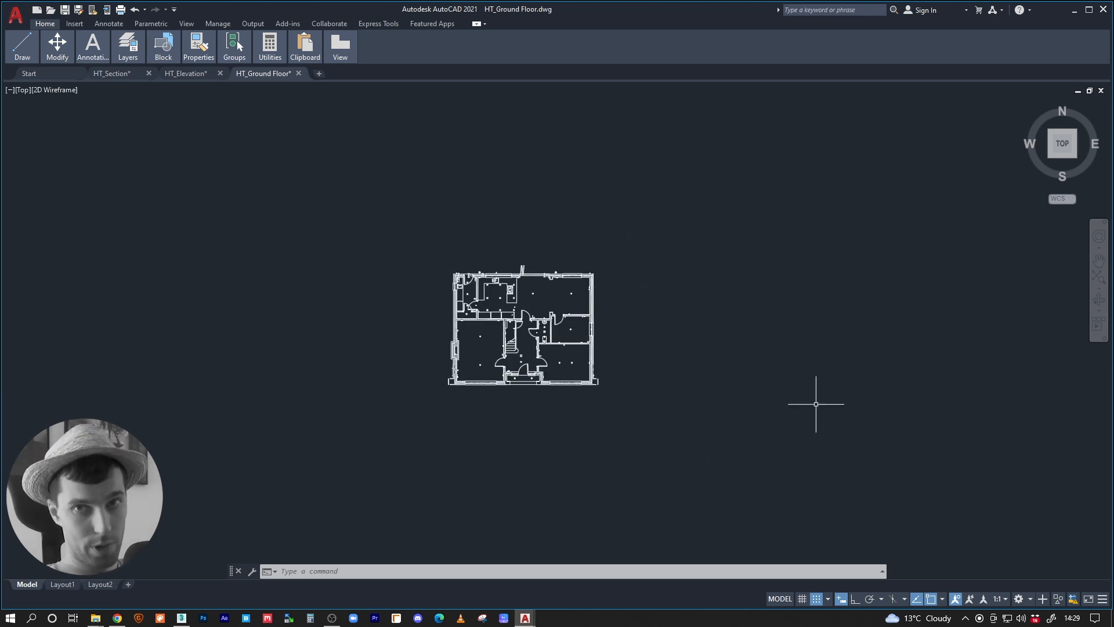
{"action": "middle_click_drag", "start_coordinate": [575, 332], "coordinate": [580, 368]}
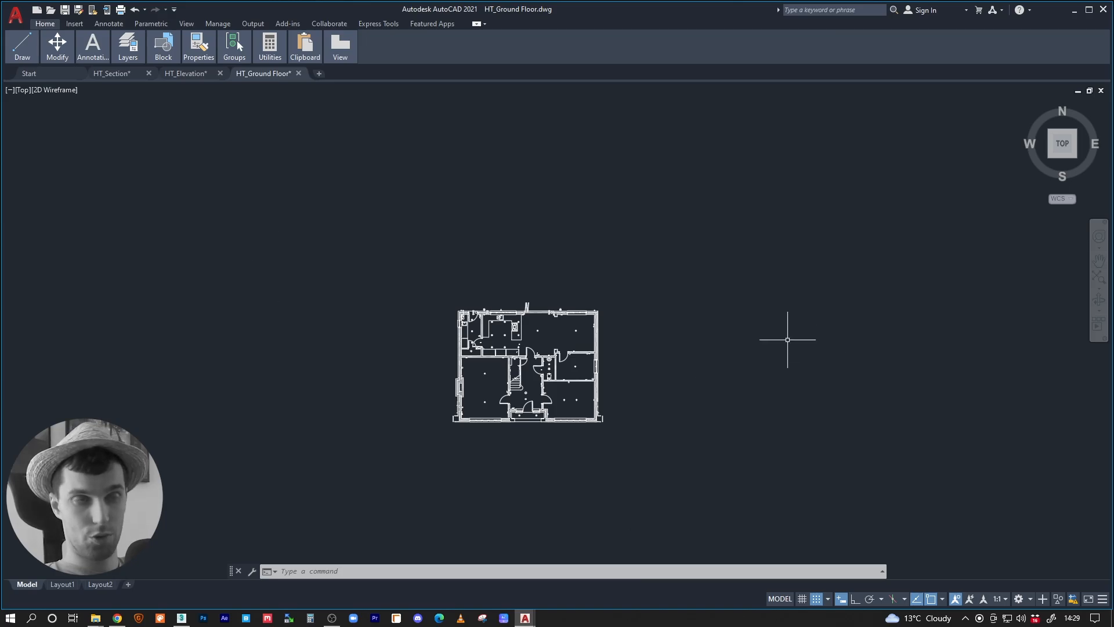
{"action": "middle_click_drag", "start_coordinate": [544, 380], "coordinate": [546, 388]}
{"action": "scroll", "coordinate": [547, 372], "scroll_direction": "up", "scroll_amount": 2}
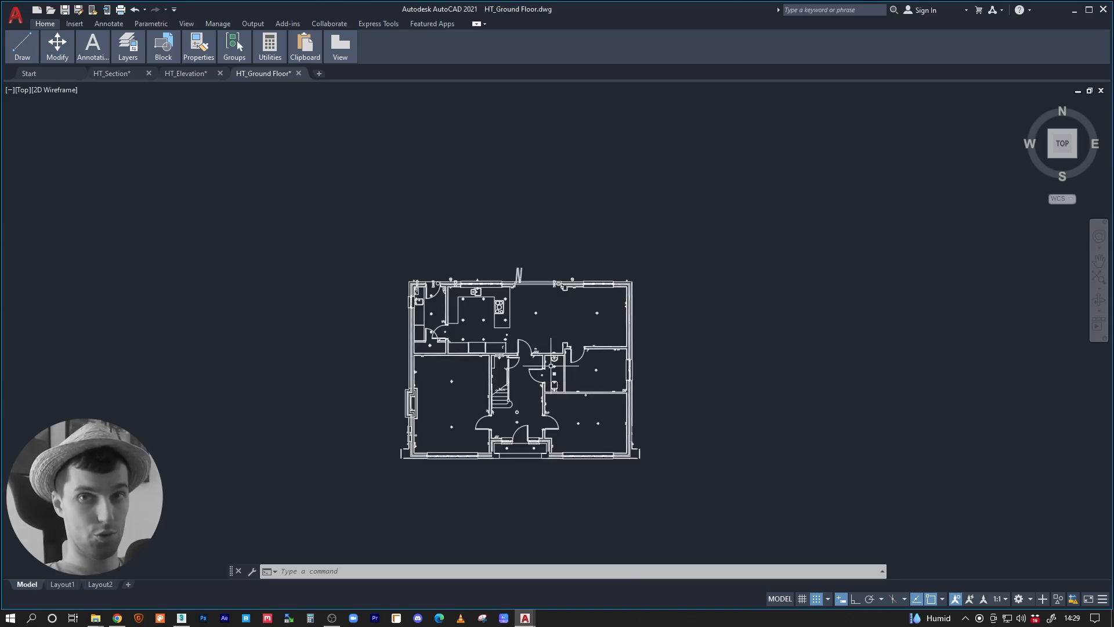
{"action": "scroll", "coordinate": [511, 372], "scroll_direction": "up", "scroll_amount": 3}
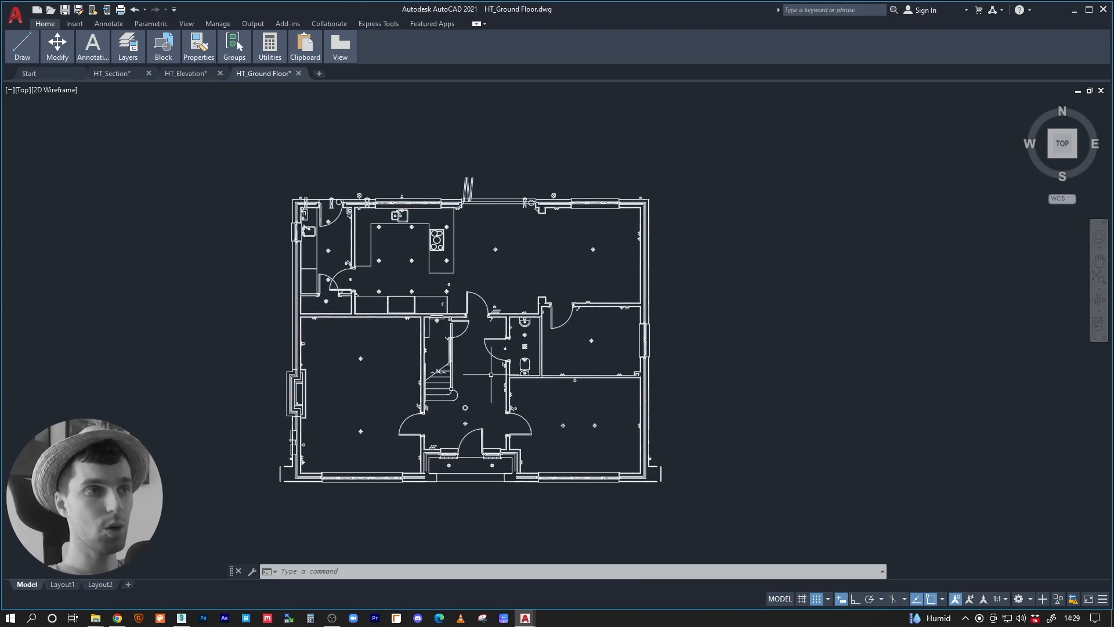
{"action": "scroll", "coordinate": [510, 349], "scroll_direction": "down", "scroll_amount": 1}
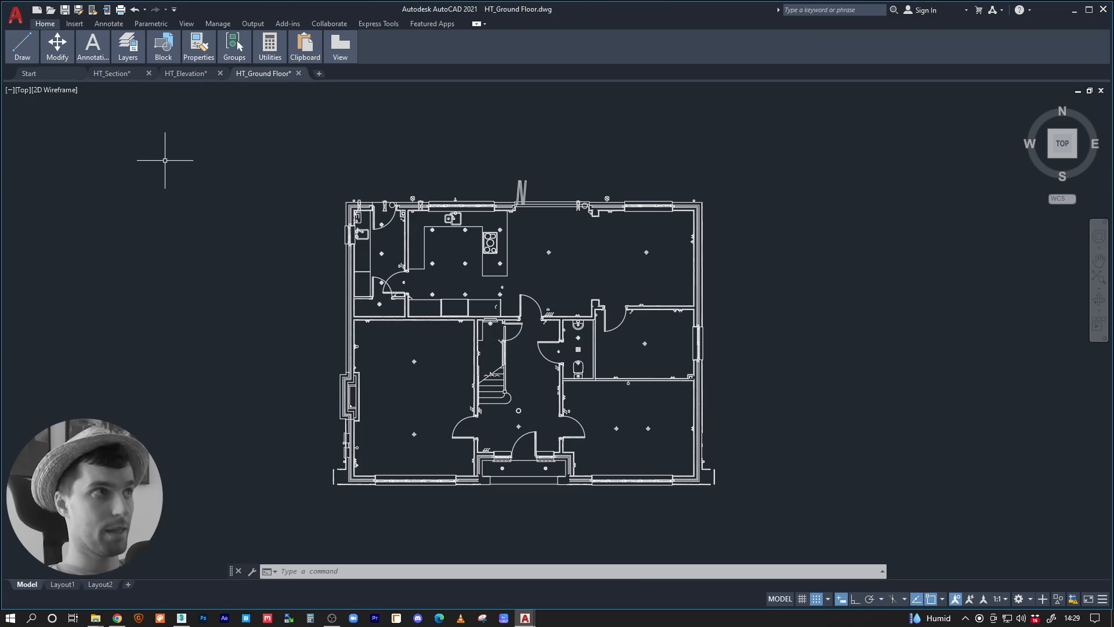
{"action": "middle_click_drag", "start_coordinate": [380, 368], "coordinate": [362, 352]}
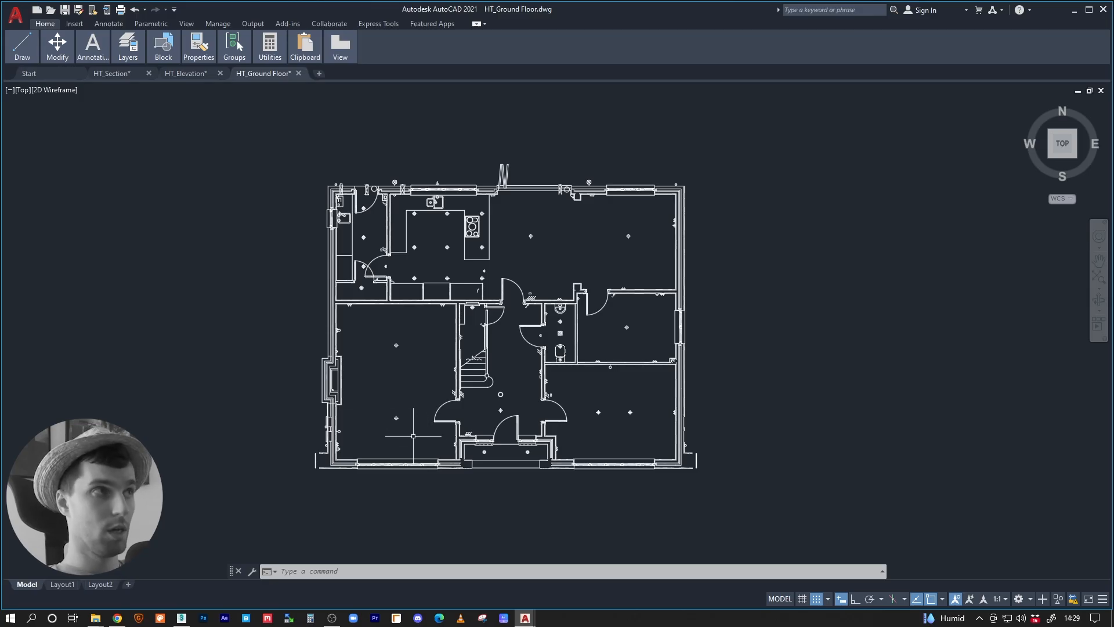
{"action": "middle_click_drag", "start_coordinate": [402, 376], "coordinate": [430, 378]}
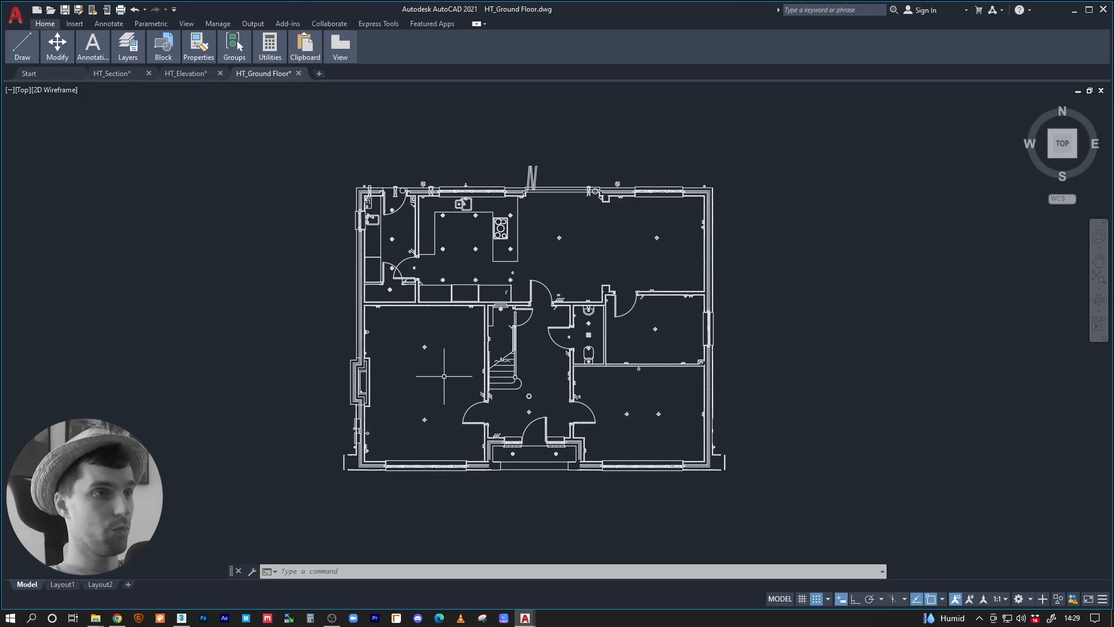
Save the cleaned plan as a new drawing named HT_Ground Floor_CLEAN on the Desktop in AutoCAD 2018 Drawing format.
{"action": "left_click", "coordinate": [16, 14]}
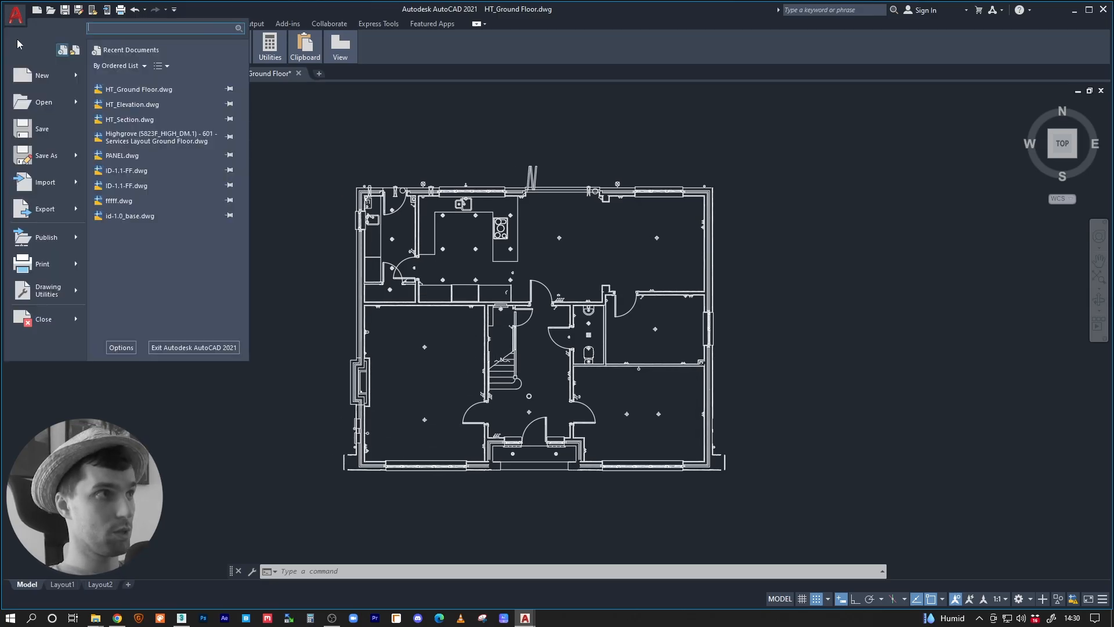
{"action": "left_click", "coordinate": [45, 152]}
{"action": "left_click", "coordinate": [480, 218]}
{"action": "left_click", "coordinate": [636, 578]}
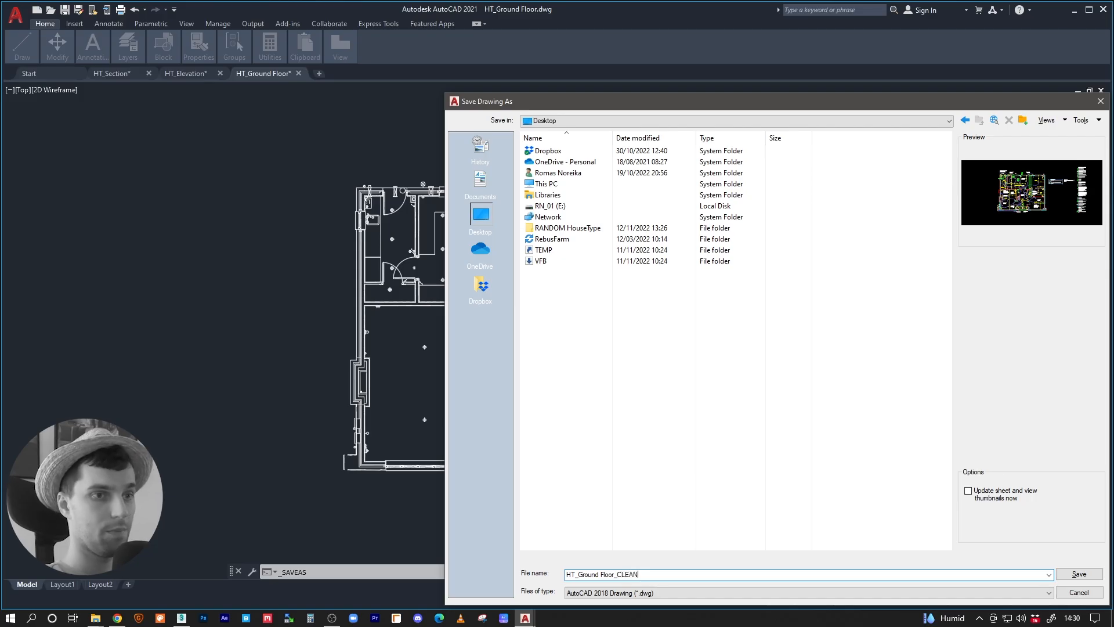
{"action": "left_click", "coordinate": [1079, 574]}
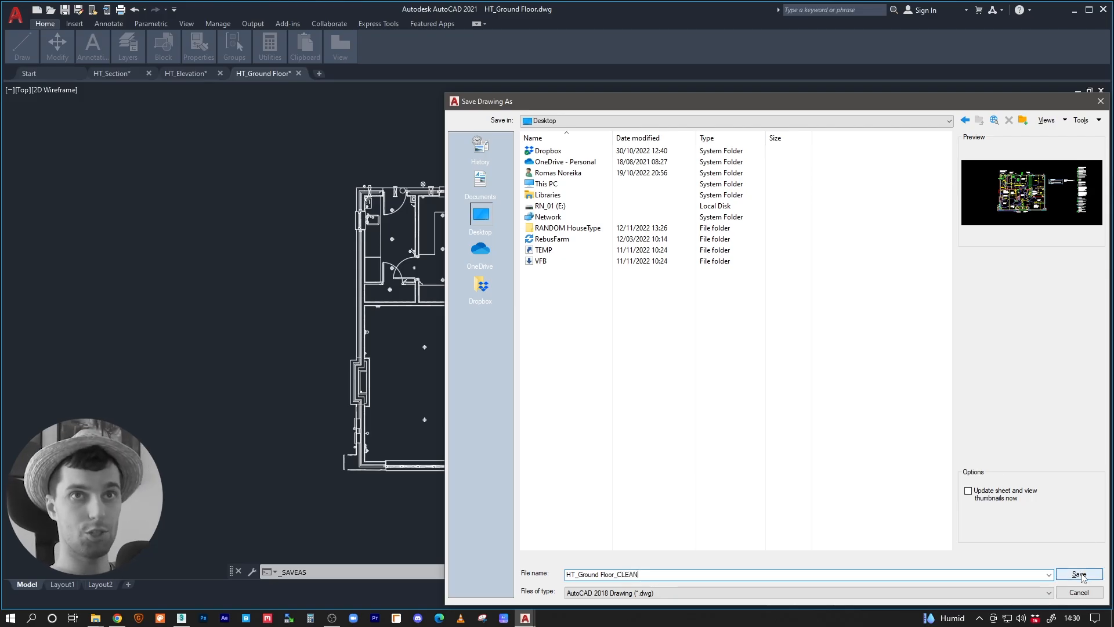
{"action": "middle_click_drag", "start_coordinate": [687, 352], "coordinate": [618, 349]}
{"action": "mouse_move", "coordinate": [524, 304]}
{"action": "middle_mouse_down"}
{"action": "mouse_move", "coordinate": [606, 283]}
{"action": "mouse_move", "coordinate": [539, 295]}
{"action": "mouse_move", "coordinate": [589, 293]}
{"action": "mouse_move", "coordinate": [553, 293]}
{"action": "middle_mouse_up"}
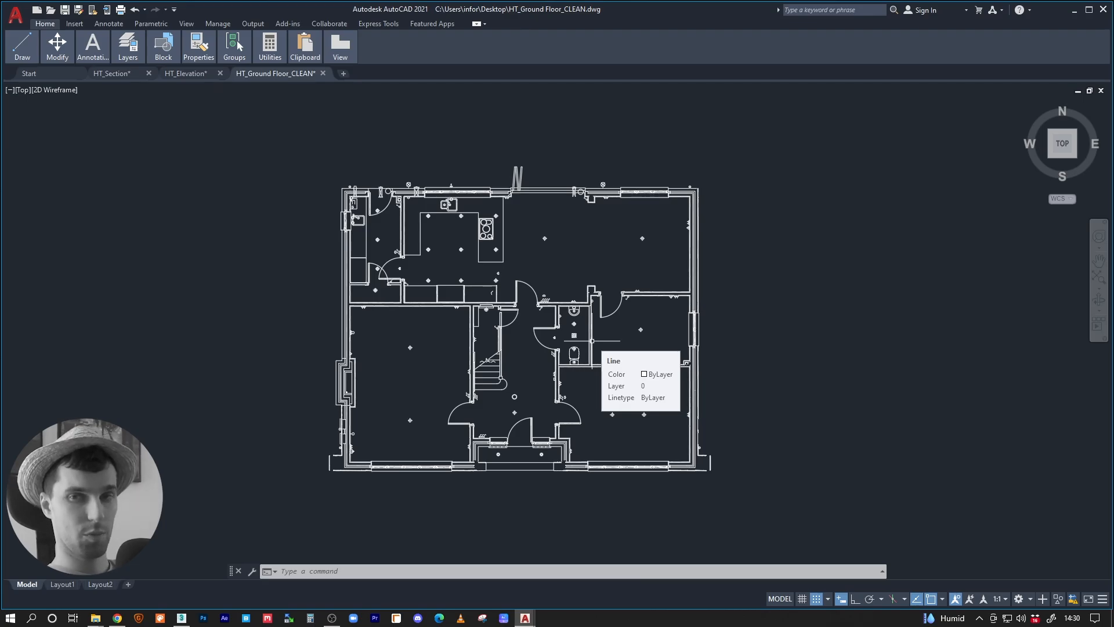
{"action": "middle_click_drag", "start_coordinate": [591, 341], "coordinate": [608, 350]}
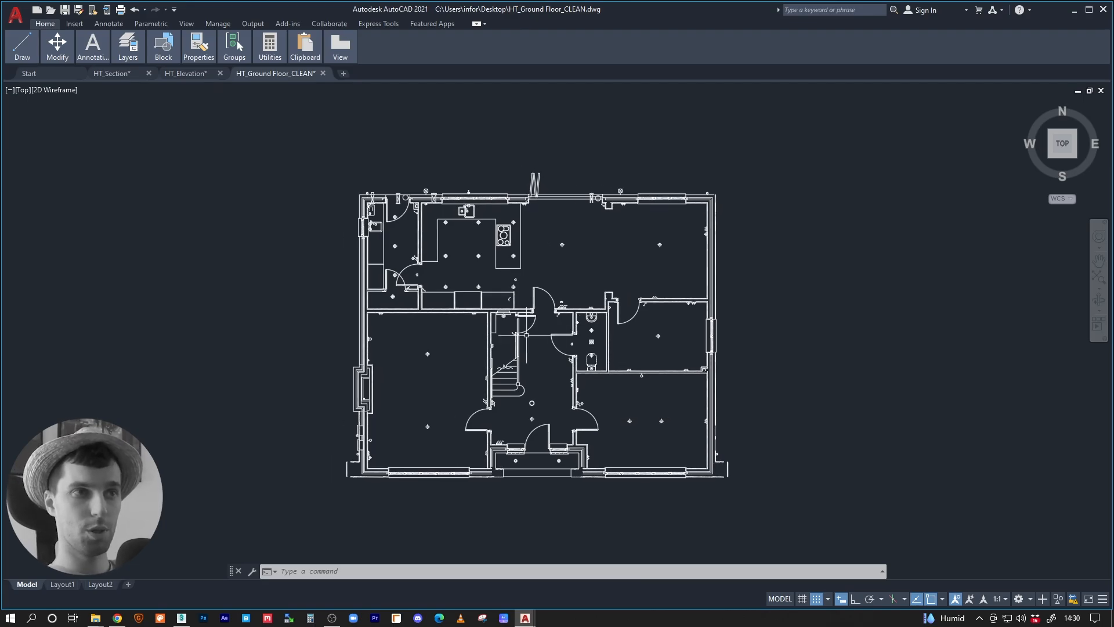
{"action": "middle_click_drag", "start_coordinate": [551, 295], "coordinate": [526, 313]}
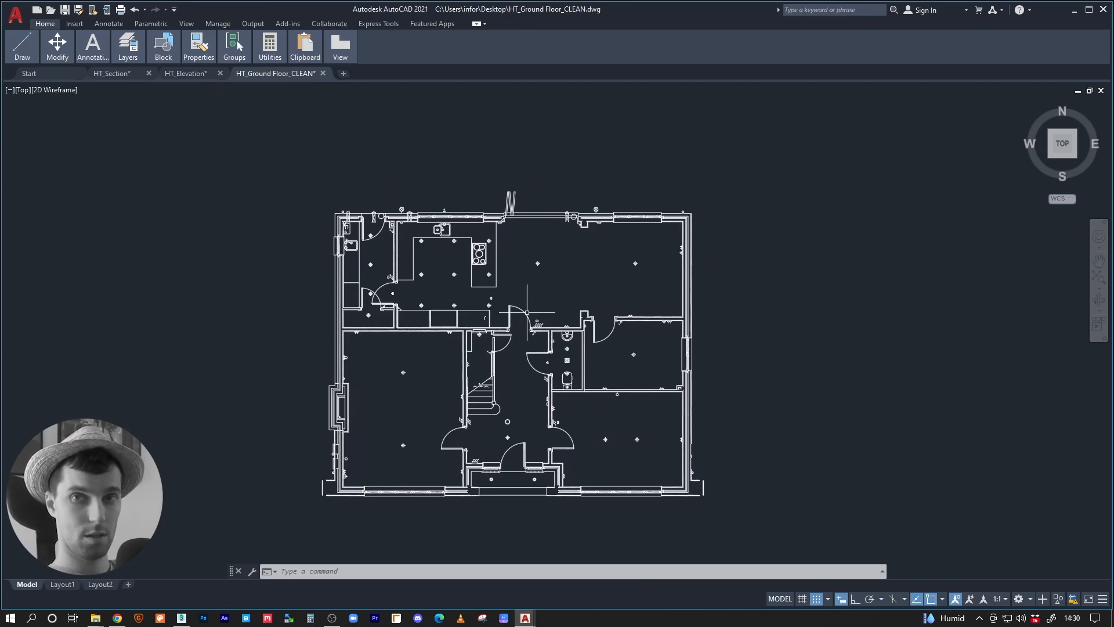
{"action": "middle_click_drag", "start_coordinate": [452, 323], "coordinate": [444, 317]}
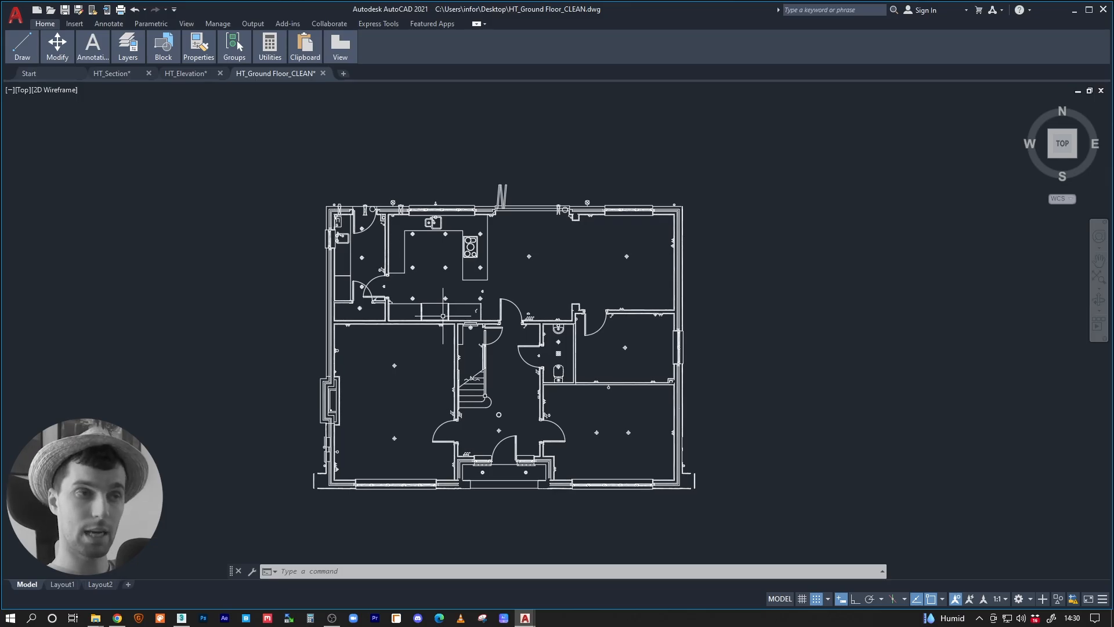
{"action": "middle_click_drag", "start_coordinate": [430, 379], "coordinate": [450, 368]}
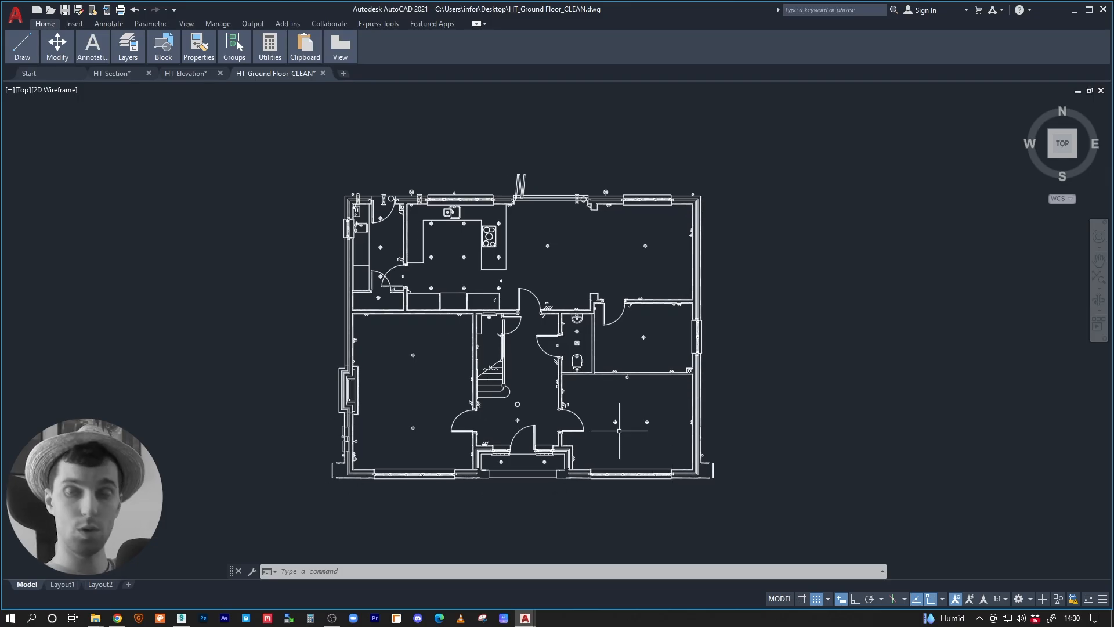
{"action": "middle_click_drag", "start_coordinate": [576, 424], "coordinate": [537, 399]}
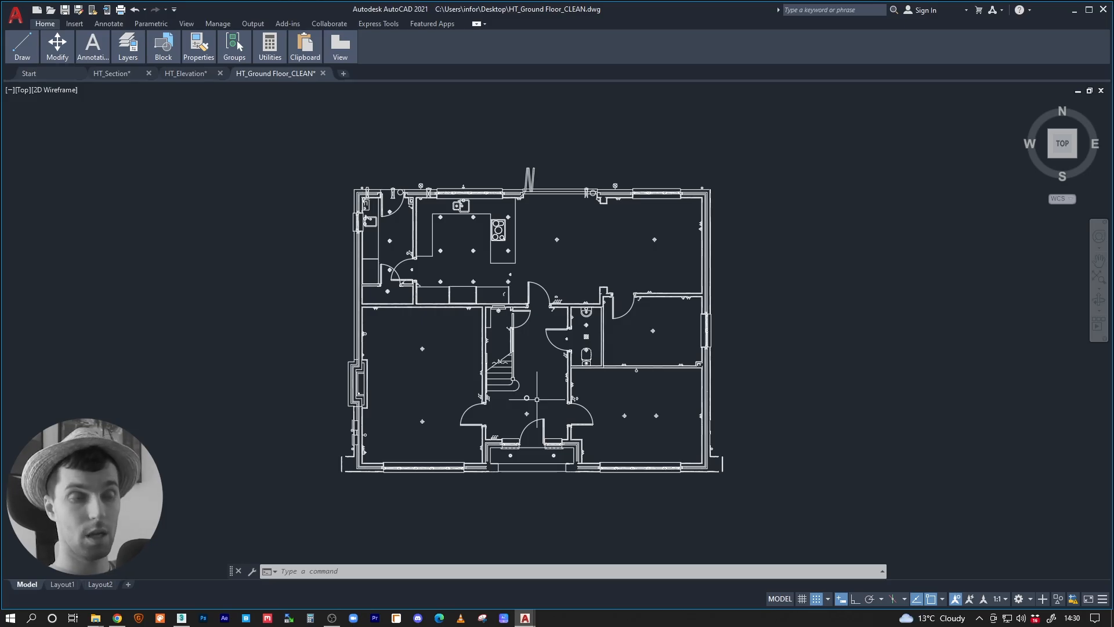
{"action": "middle_click_drag", "start_coordinate": [546, 407], "coordinate": [518, 419]}
{"action": "middle_click_drag", "start_coordinate": [466, 370], "coordinate": [511, 387]}
{"action": "middle_click_drag", "start_coordinate": [540, 312], "coordinate": [550, 307]}
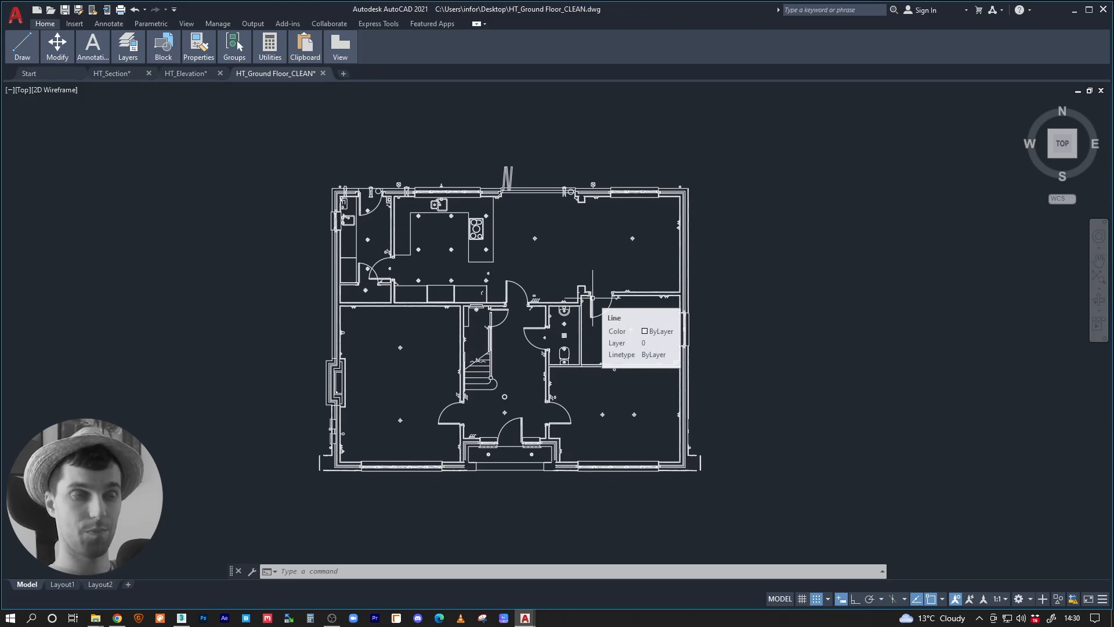
{"action": "middle_click_drag", "start_coordinate": [531, 335], "coordinate": [557, 363]}
{"action": "scroll", "coordinate": [538, 346], "scroll_direction": "down", "scroll_amount": 1}
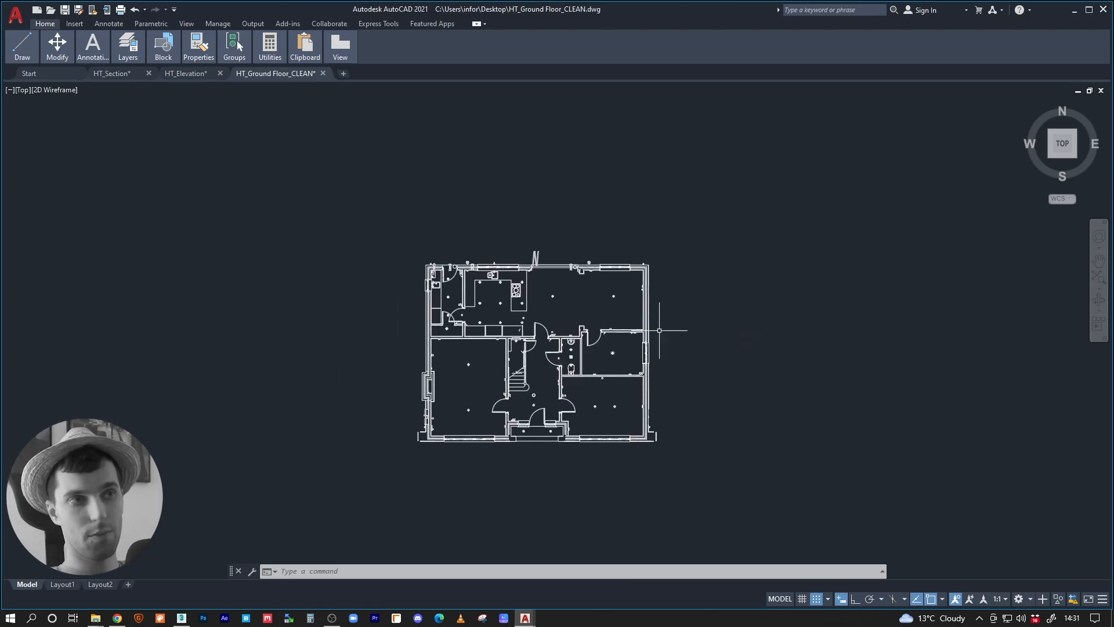
{"action": "middle_click_drag", "start_coordinate": [538, 372], "coordinate": [523, 355]}
{"action": "middle_click_drag", "start_coordinate": [592, 347], "coordinate": [388, 348]}
{"action": "middle_click_drag", "start_coordinate": [686, 330], "coordinate": [614, 348]}
{"action": "middle_click_drag", "start_coordinate": [539, 323], "coordinate": [418, 320]}
{"action": "middle_click_drag", "start_coordinate": [703, 279], "coordinate": [901, 523]}
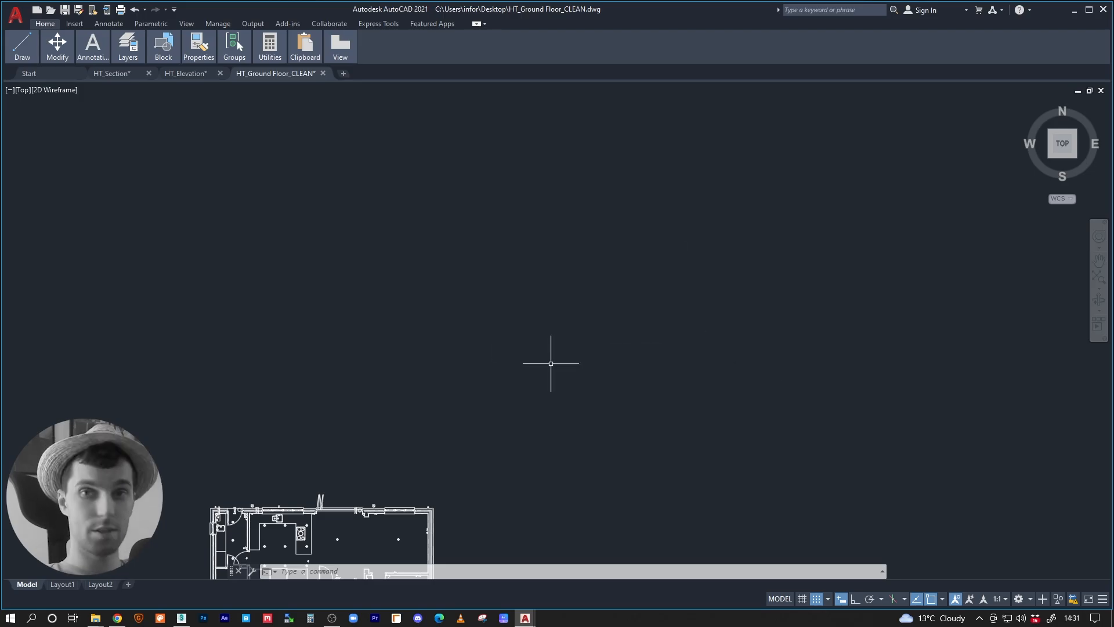
{"action": "middle_click_drag", "start_coordinate": [661, 332], "coordinate": [660, 227]}
{"action": "middle_click_drag", "start_coordinate": [499, 363], "coordinate": [576, 276]}
{"action": "middle_click_drag", "start_coordinate": [499, 446], "coordinate": [536, 404]}
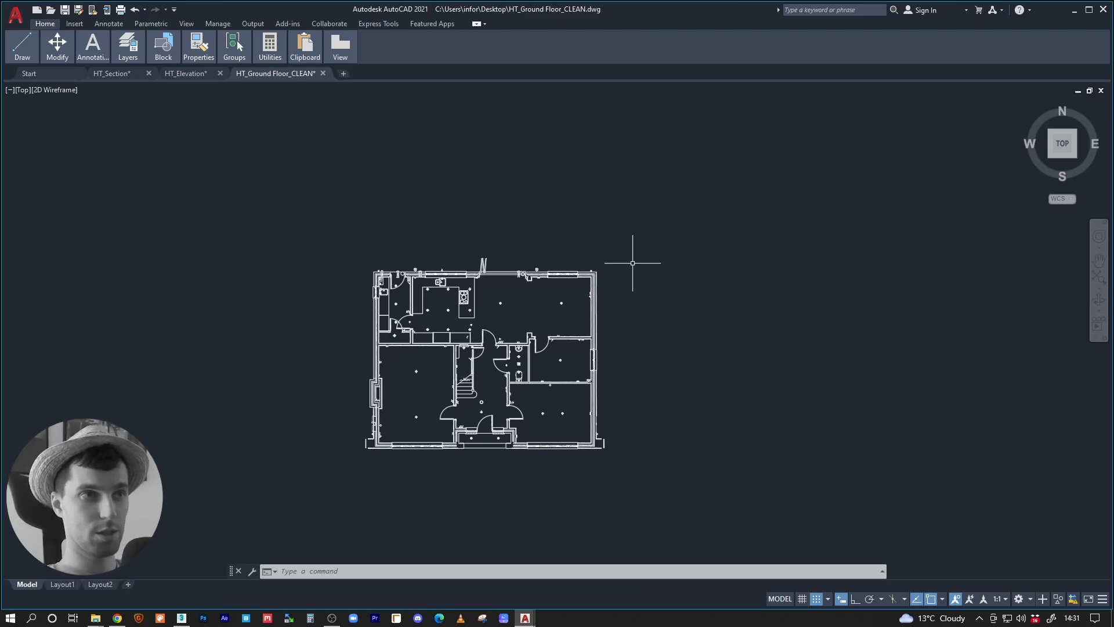
Copy the entire ground floor plan to the clipboard and start a new drawing from the acadiso template.
{"action": "left_click", "coordinate": [662, 233]}
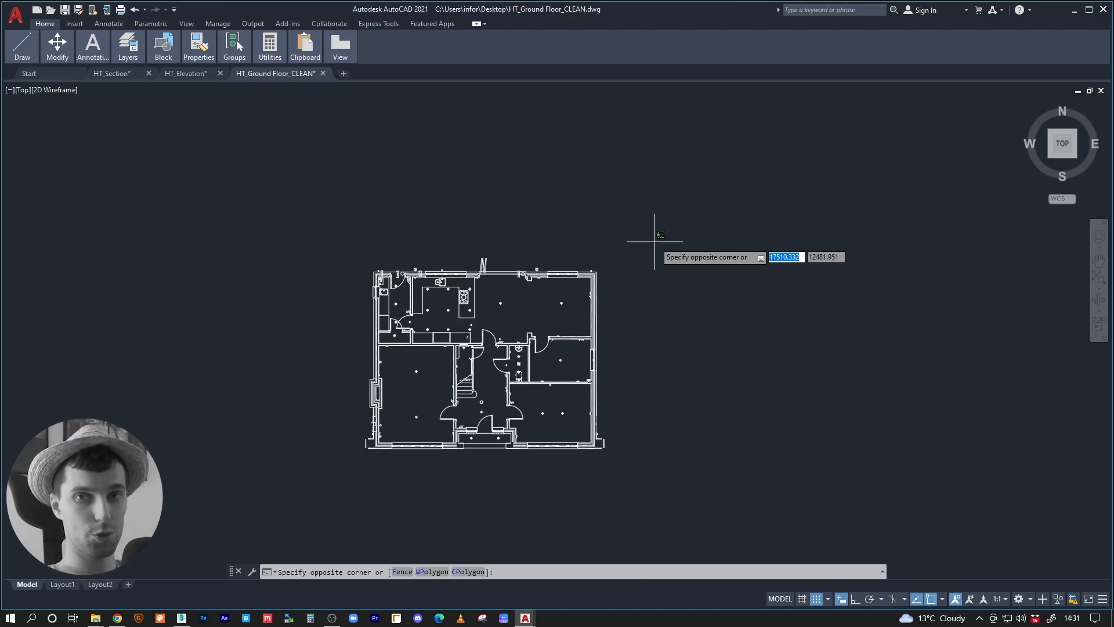
{"action": "left_click", "coordinate": [354, 466]}
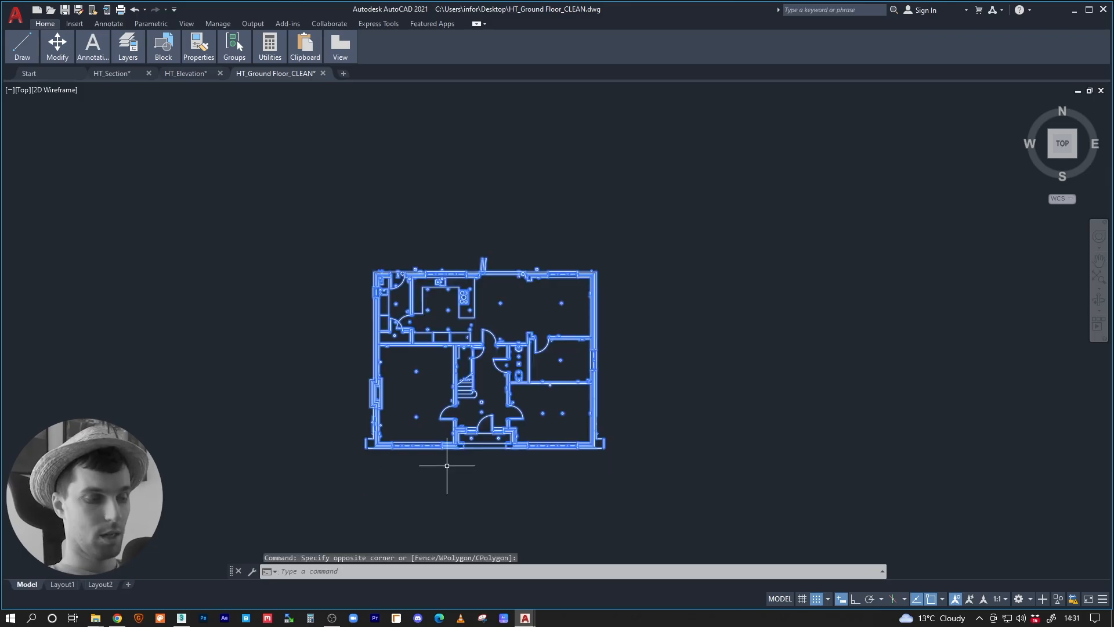
{"action": "key", "text": "ctrl+c"}
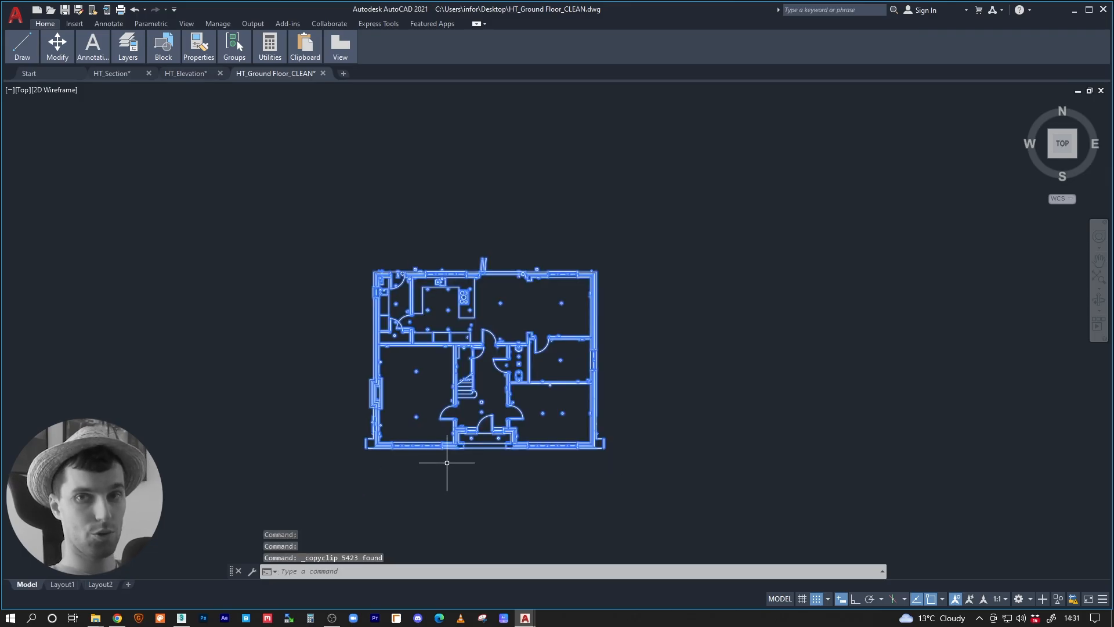
{"action": "key", "text": "ctrl+n"}
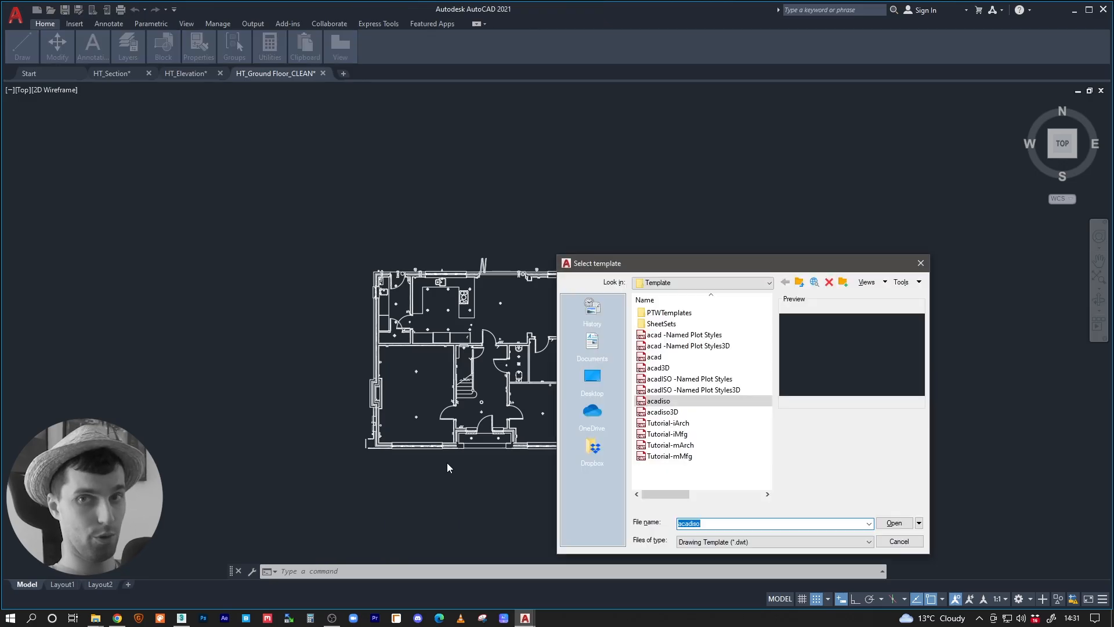
{"action": "double_click", "coordinate": [661, 401]}
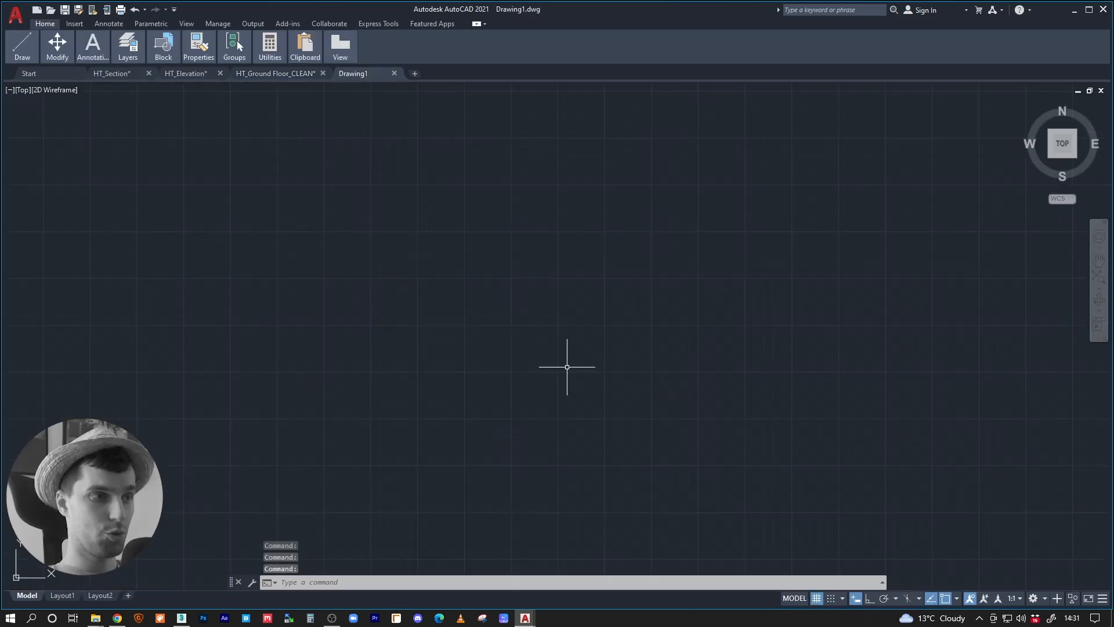
Paste the copied ground floor plan into the new drawing at insertion point 0,0 and bring the whole plan into view.
{"action": "key", "text": "ctrl+v"}
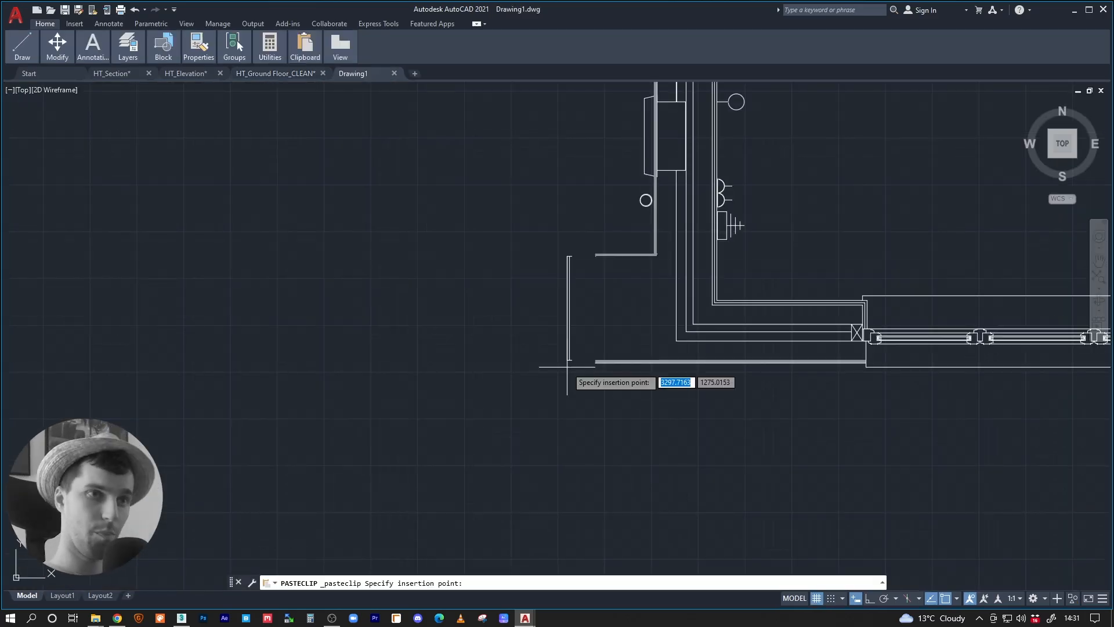
{"action": "type", "text": "0,0"}
{"action": "key", "text": "Return"}
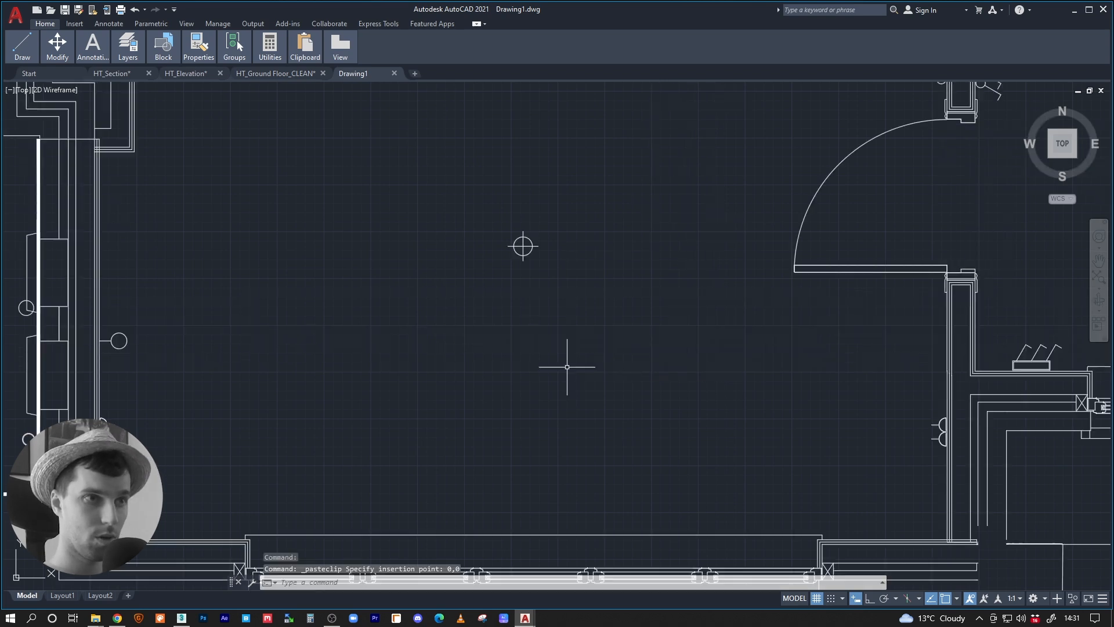
{"action": "scroll", "coordinate": [584, 395], "scroll_direction": "down", "scroll_amount": 3}
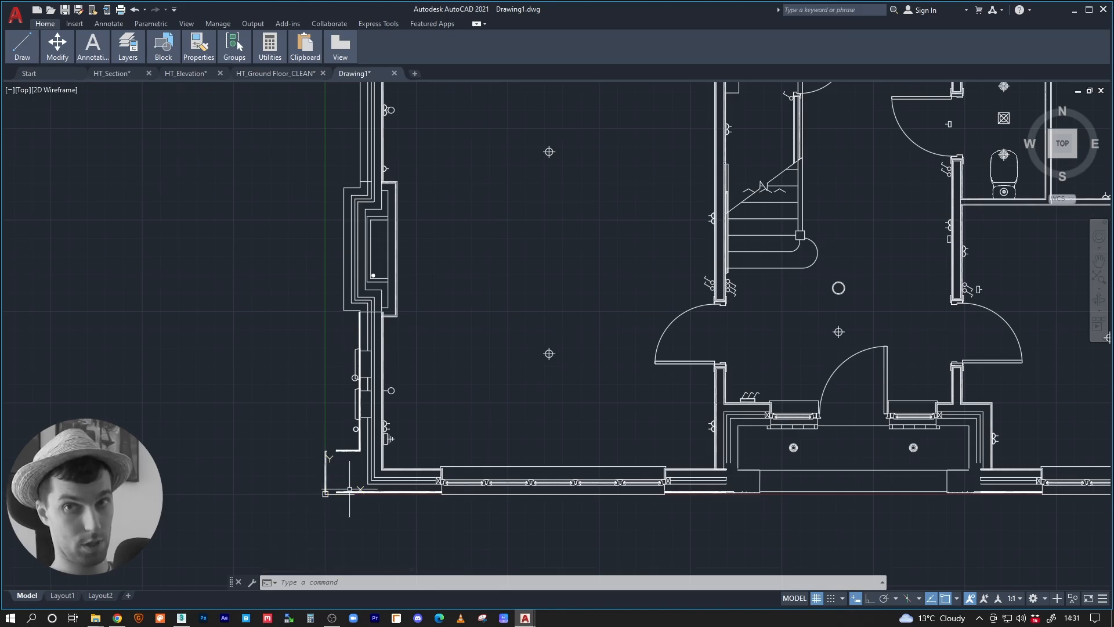
{"action": "scroll", "coordinate": [461, 376], "scroll_direction": "down", "scroll_amount": 6}
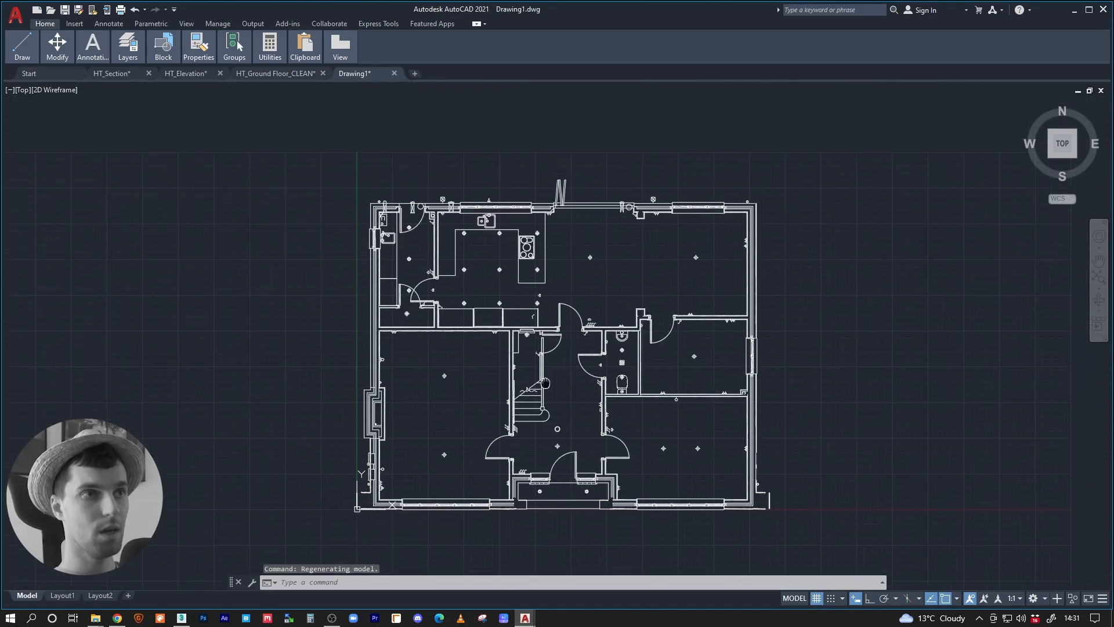
Compare the pasted ground floor plan in the new drawing with the plan in HT_Ground Floor_CLEAN.
{"action": "middle_click_drag", "start_coordinate": [523, 372], "coordinate": [457, 354]}
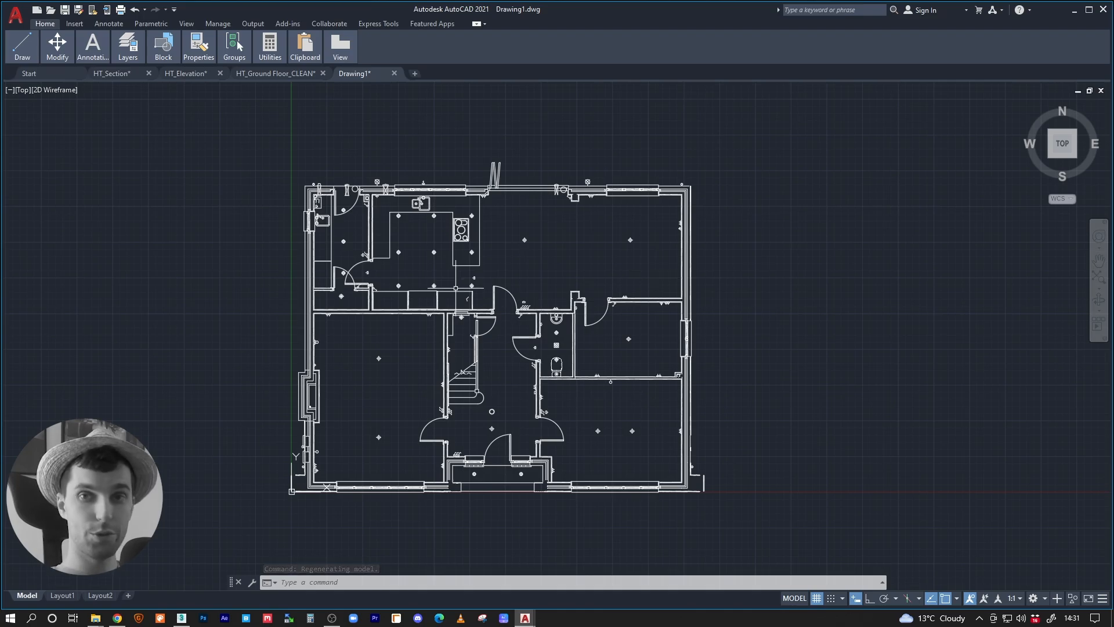
{"action": "middle_click_drag", "start_coordinate": [429, 300], "coordinate": [467, 289]}
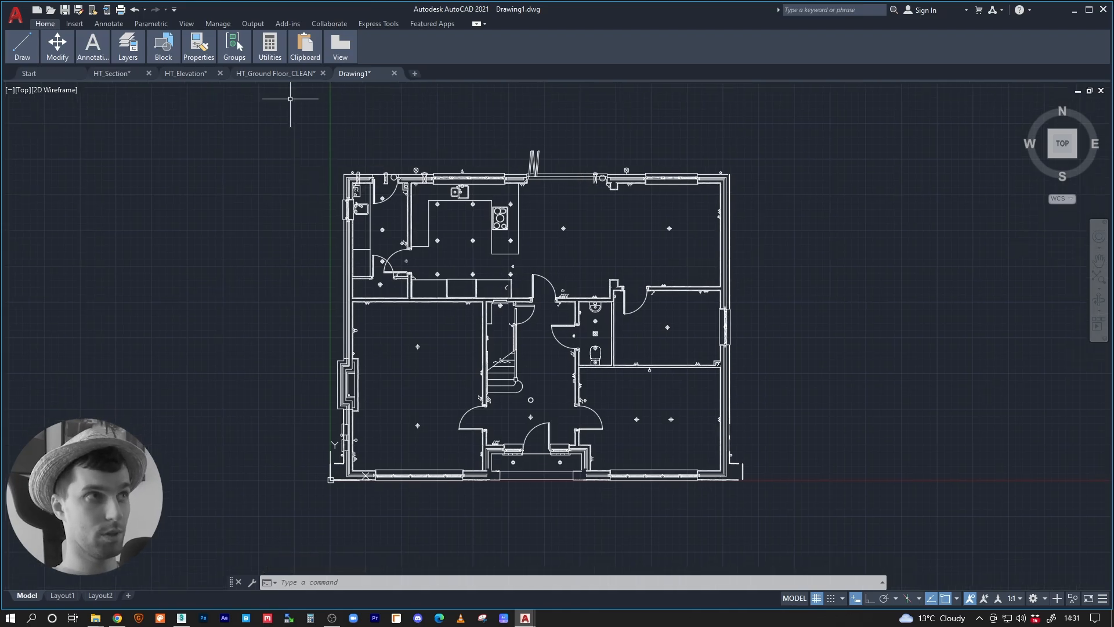
{"action": "left_click", "coordinate": [278, 74]}
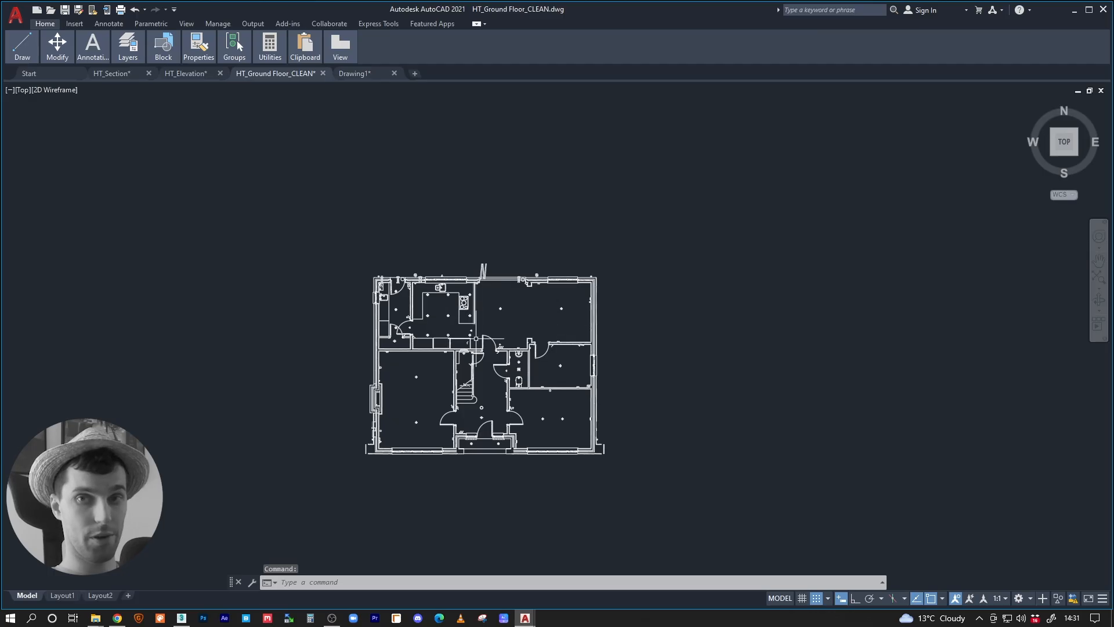
{"action": "scroll", "coordinate": [511, 337], "scroll_direction": "down", "scroll_amount": 2}
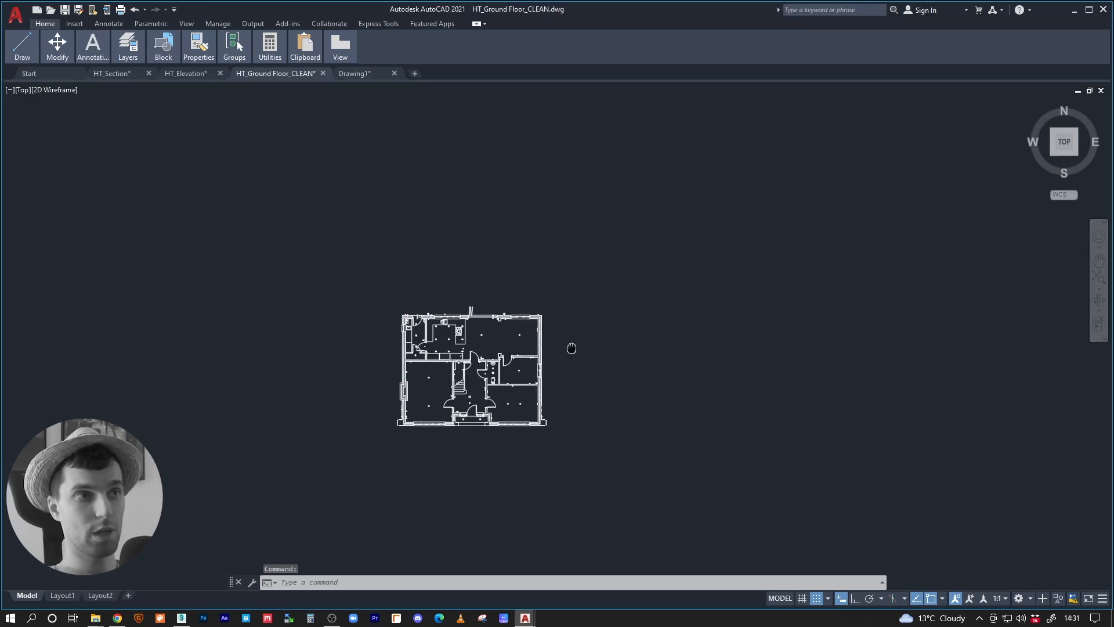
{"action": "middle_click_drag", "start_coordinate": [596, 331], "coordinate": [481, 431]}
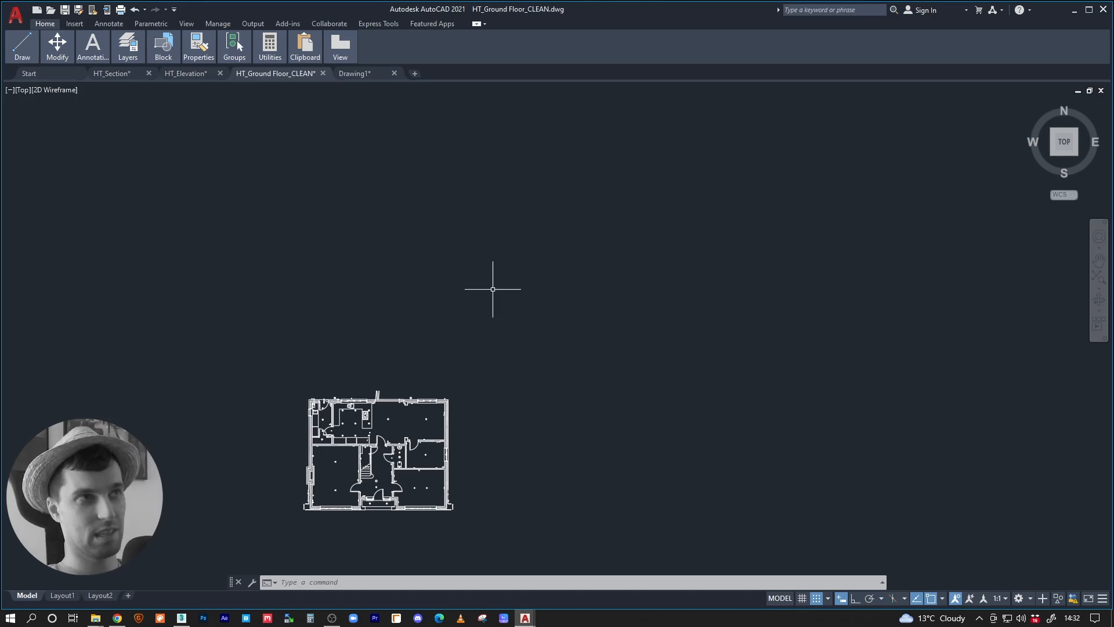
{"action": "left_click", "coordinate": [354, 73]}
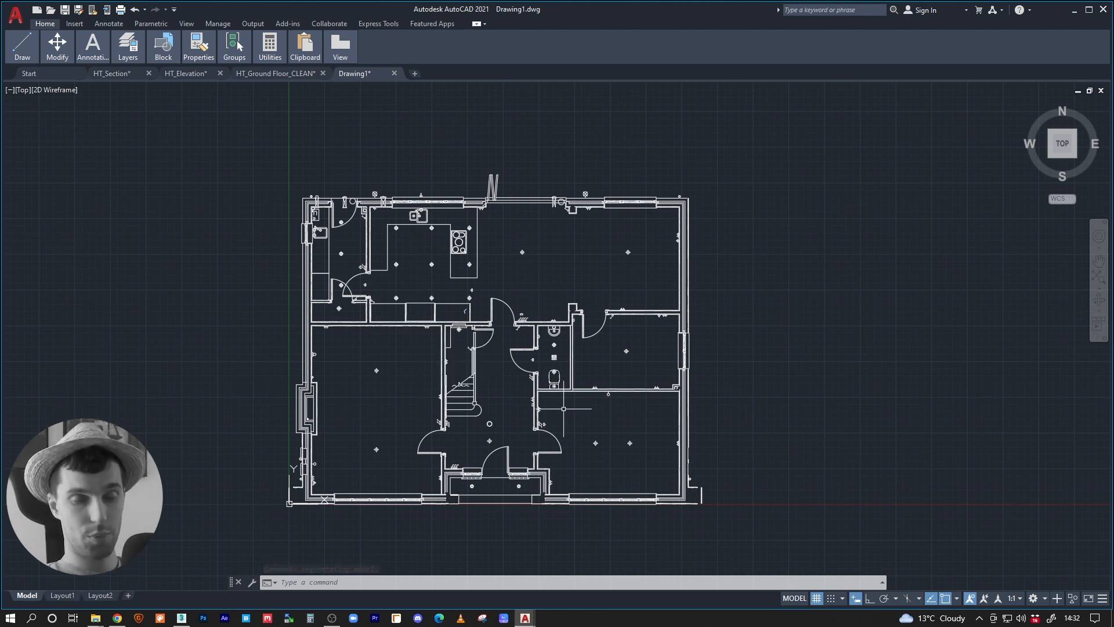
{"action": "middle_click_drag", "start_coordinate": [614, 427], "coordinate": [589, 419]}
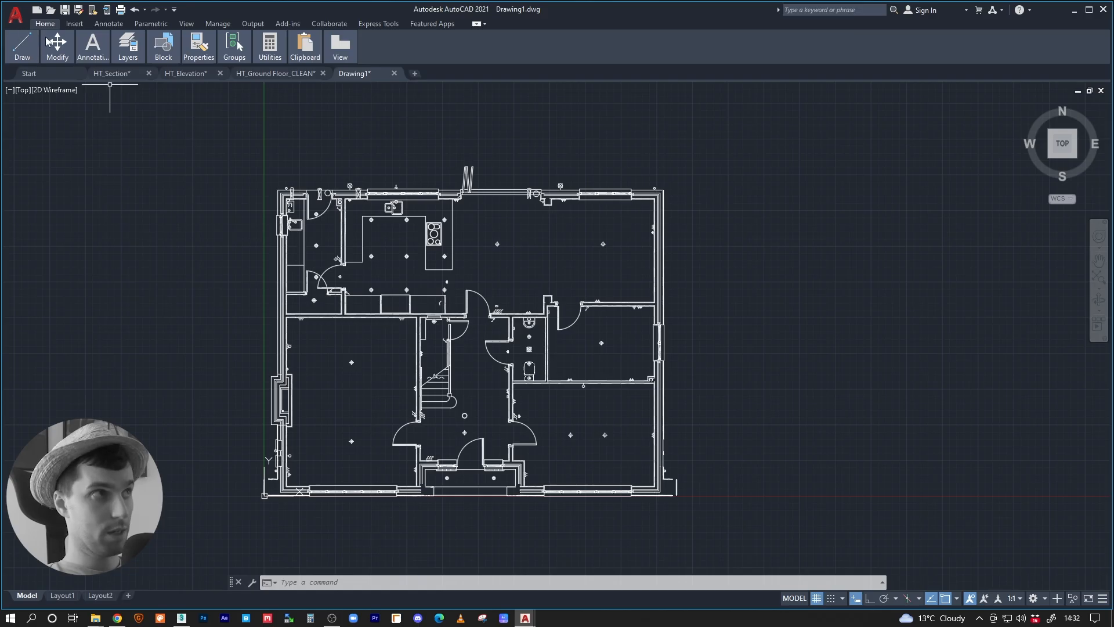
Try to save the new drawing on the Desktop over HT_Ground Floor_CLEAN in AutoCAD 2018 Drawing format.
{"action": "left_click", "coordinate": [15, 14]}
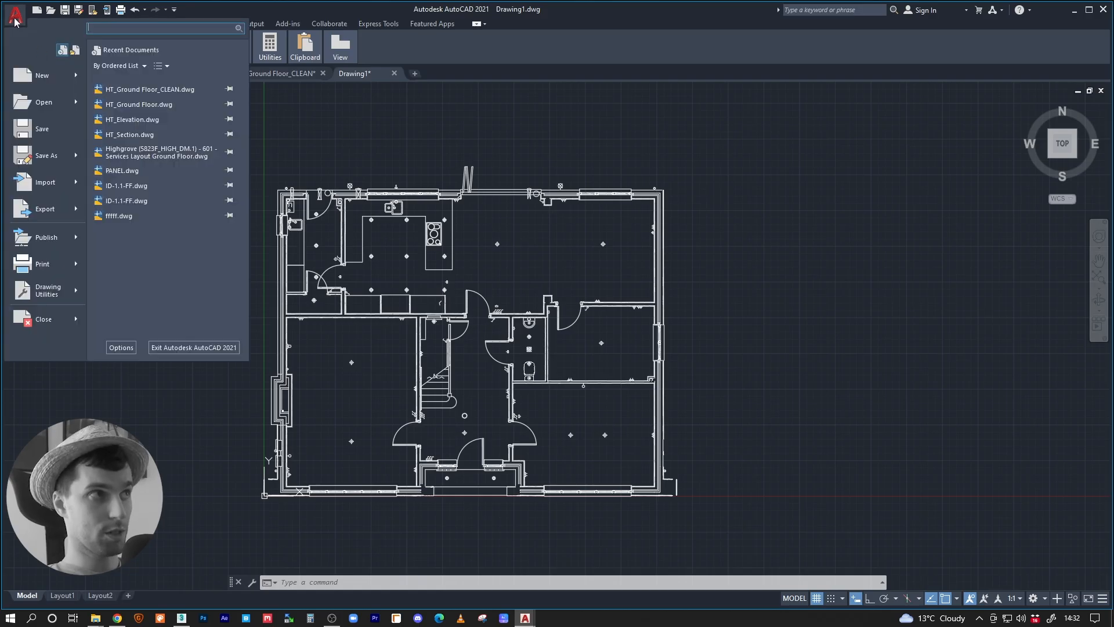
{"action": "left_click", "coordinate": [50, 156]}
{"action": "left_click", "coordinate": [572, 197]}
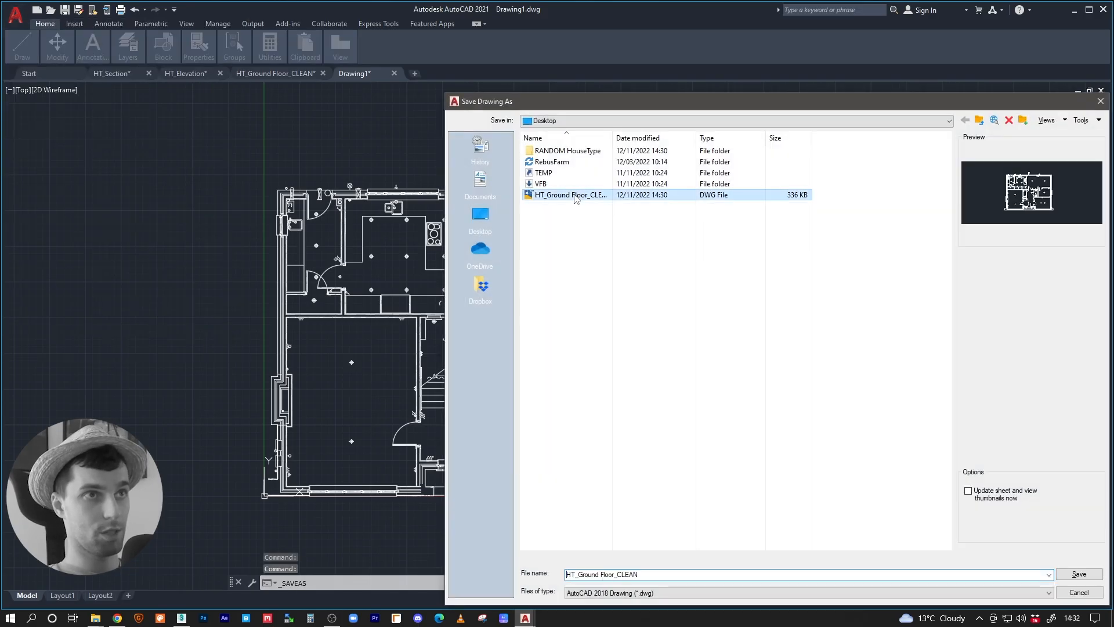
{"action": "double_click", "coordinate": [567, 196]}
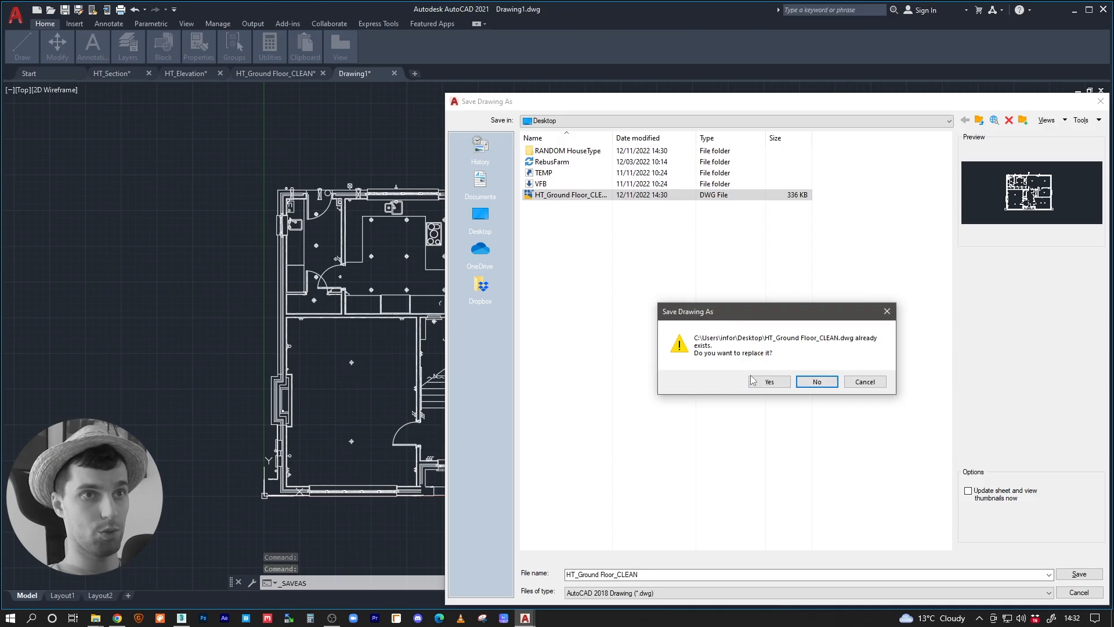
{"action": "left_click", "coordinate": [766, 383]}
{"action": "left_click", "coordinate": [638, 340]}
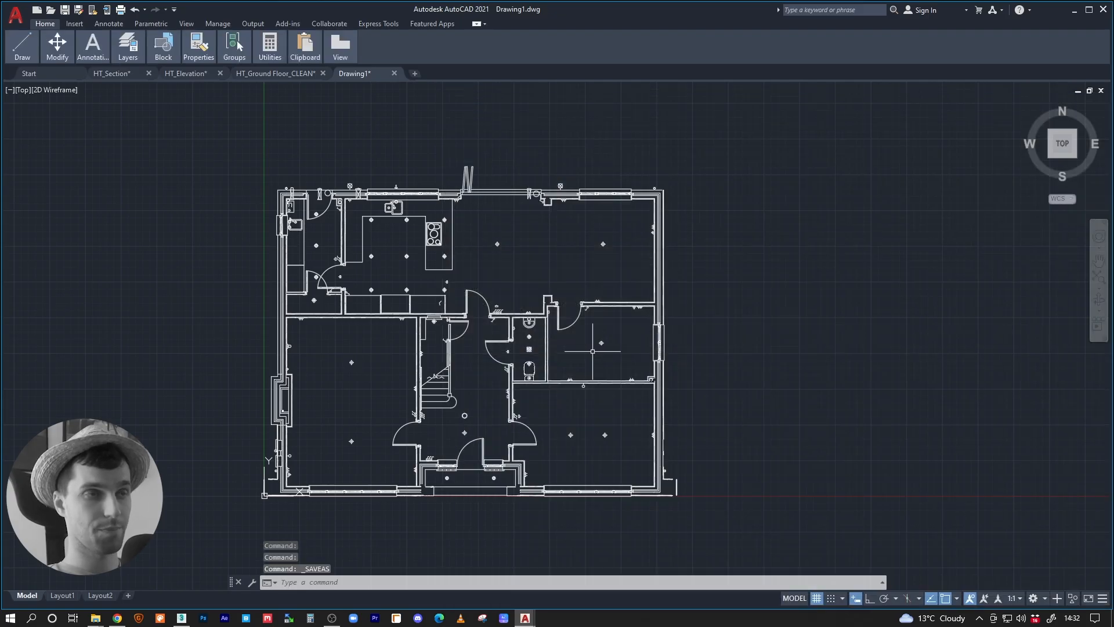
{"action": "mouse_move", "coordinate": [539, 343]}
{"action": "middle_mouse_down"}
{"action": "mouse_move", "coordinate": [656, 325]}
{"action": "mouse_move", "coordinate": [592, 326]}
{"action": "middle_mouse_up"}
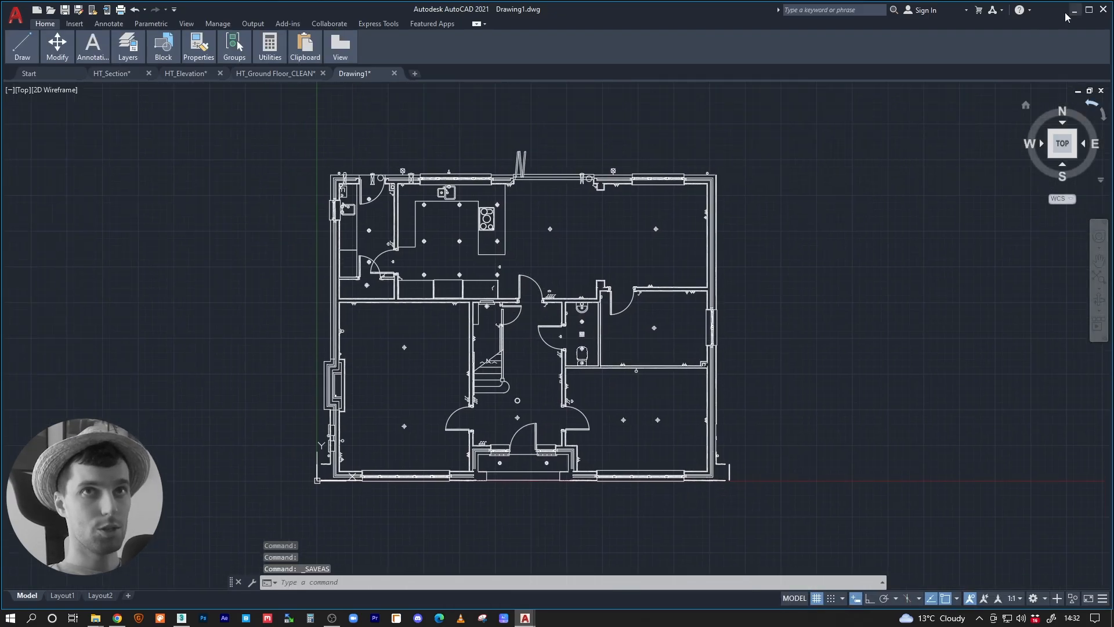
Quit the program, discarding the unsaved changes in every open drawing, including HT_Section and HT_Ground Floor_CLEAN.
{"action": "left_click", "coordinate": [1103, 10]}
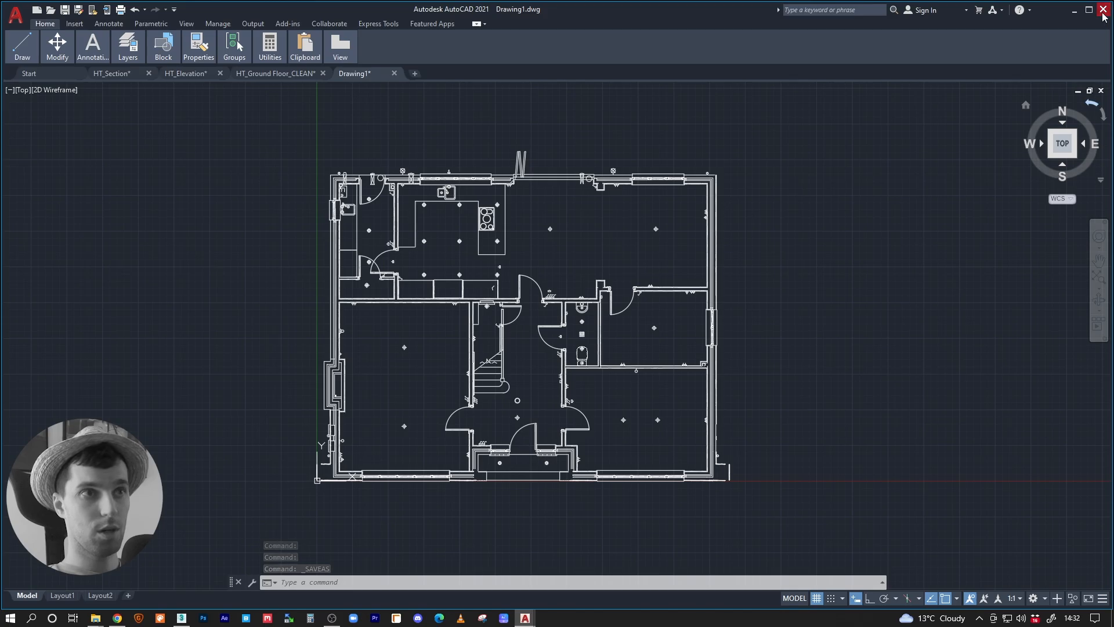
{"action": "left_click", "coordinate": [560, 335]}
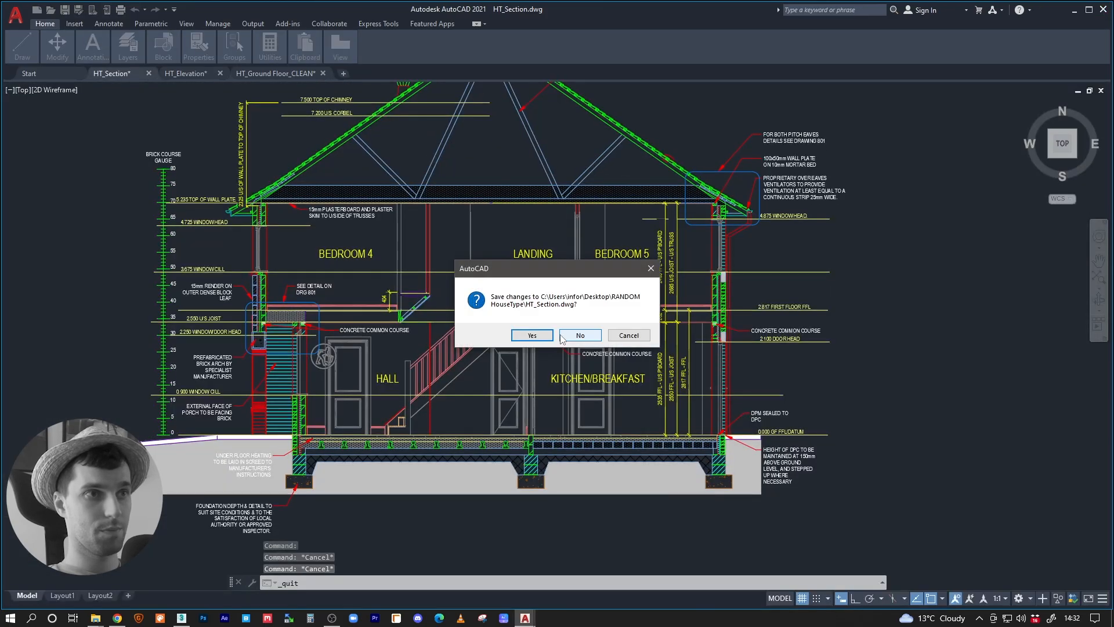
{"action": "left_click", "coordinate": [579, 336]}
{"action": "left_click", "coordinate": [579, 336]}
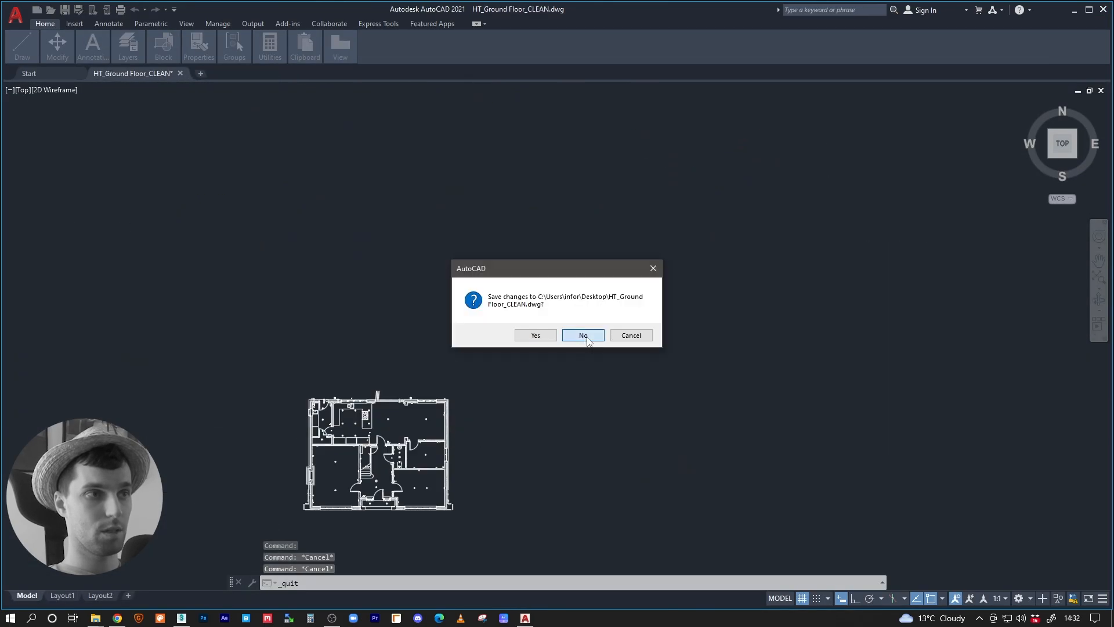
{"action": "left_click", "coordinate": [580, 336]}
Reopen HT_Ground Floor_CLEAN from the Desktop, continuing past the foreign DWG notice and ignoring unresolved reference files.
{"action": "double_click", "coordinate": [25, 264]}
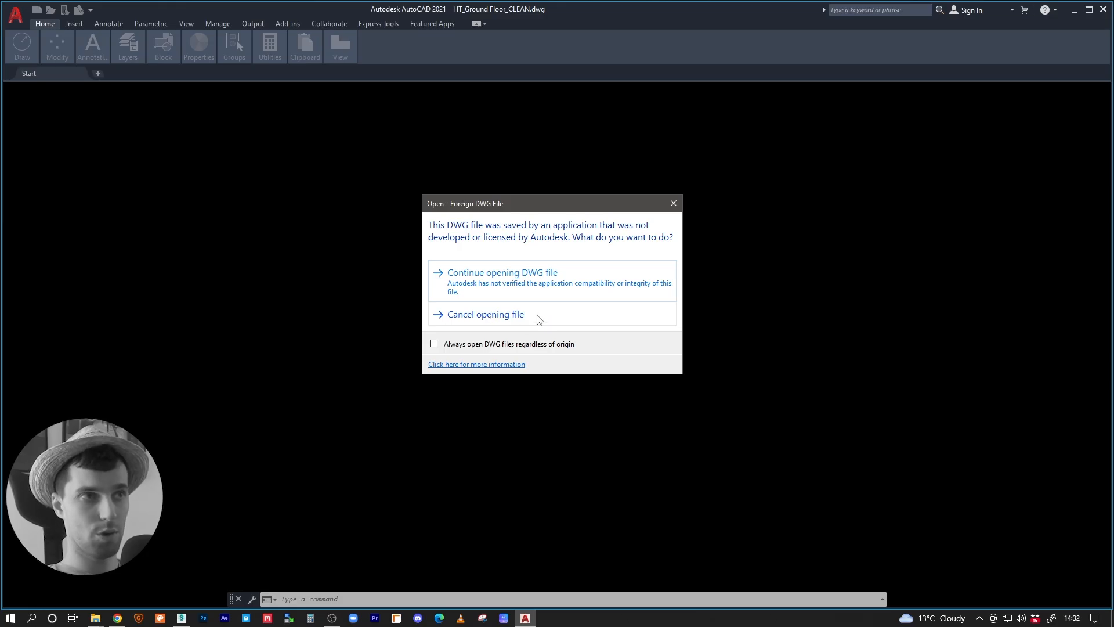
{"action": "left_click", "coordinate": [503, 285]}
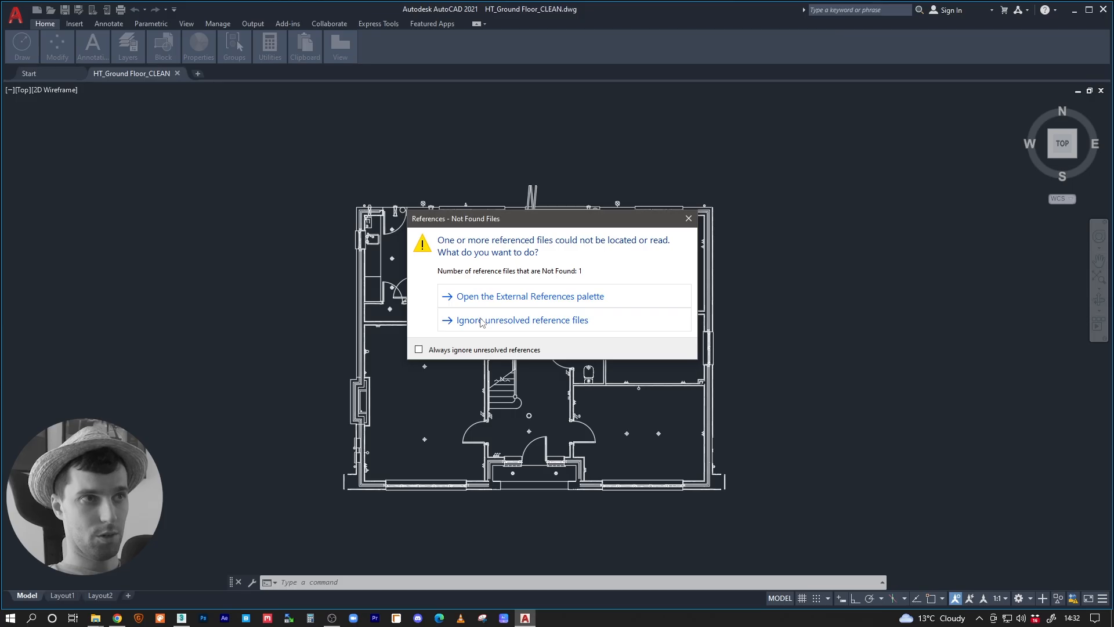
{"action": "left_click", "coordinate": [483, 319]}
Examine the reopened ground floor plan, from the whole outline to the rooms, kitchen and hall.
{"action": "scroll", "coordinate": [557, 328], "scroll_direction": "down", "scroll_amount": 5}
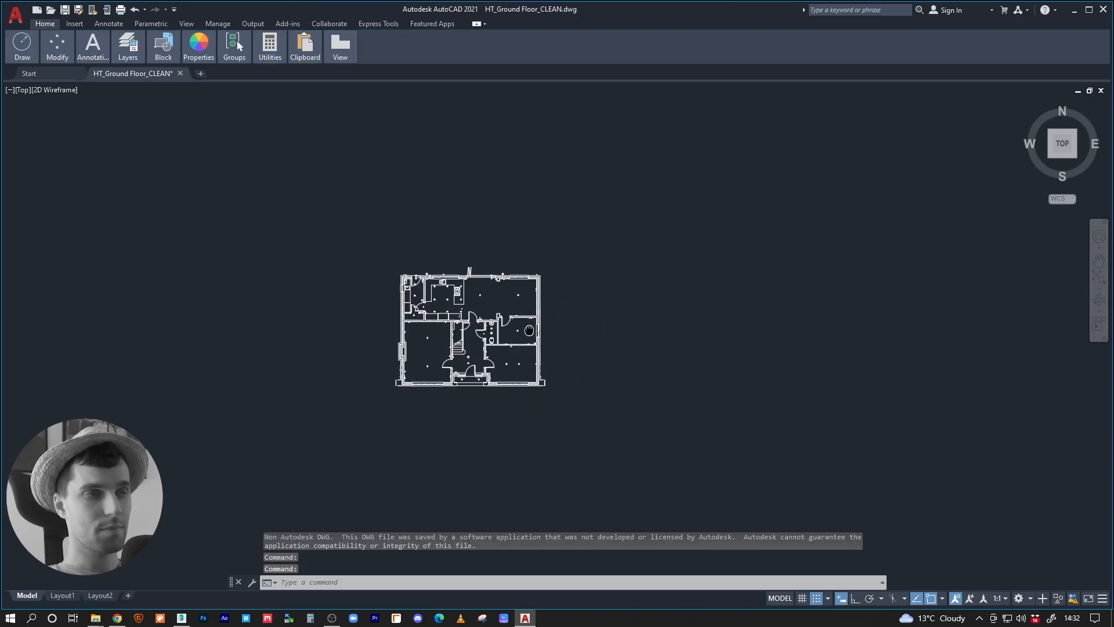
{"action": "middle_click_drag", "start_coordinate": [519, 278], "coordinate": [525, 302]}
{"action": "middle_click_drag", "start_coordinate": [575, 352], "coordinate": [567, 332]}
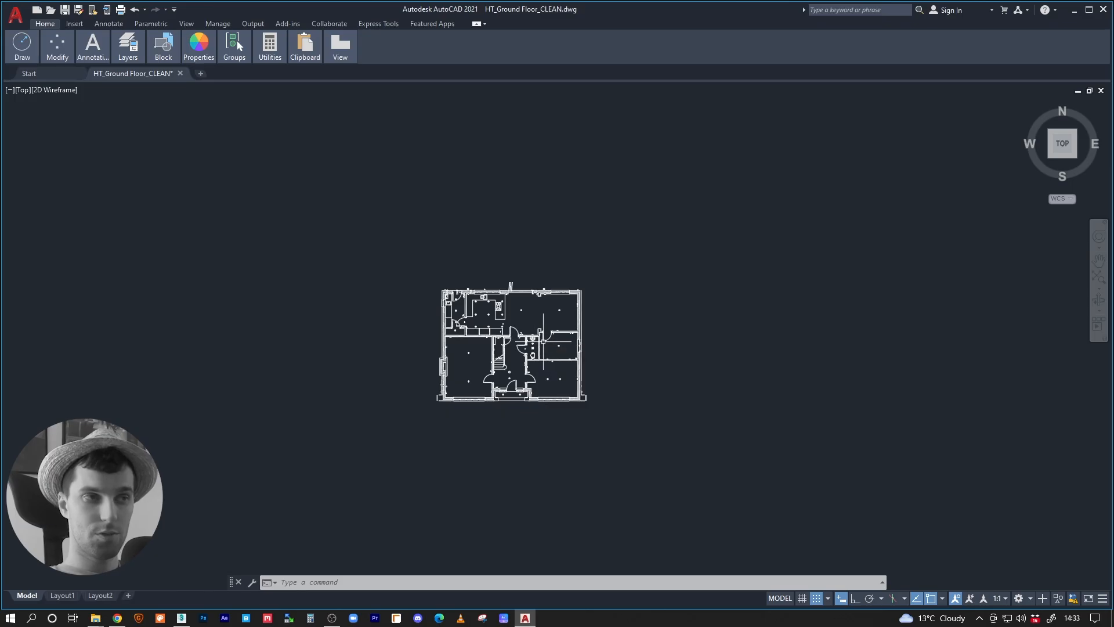
{"action": "middle_click_drag", "start_coordinate": [511, 345], "coordinate": [483, 376]}
{"action": "scroll", "coordinate": [483, 376], "scroll_direction": "up", "scroll_amount": 6}
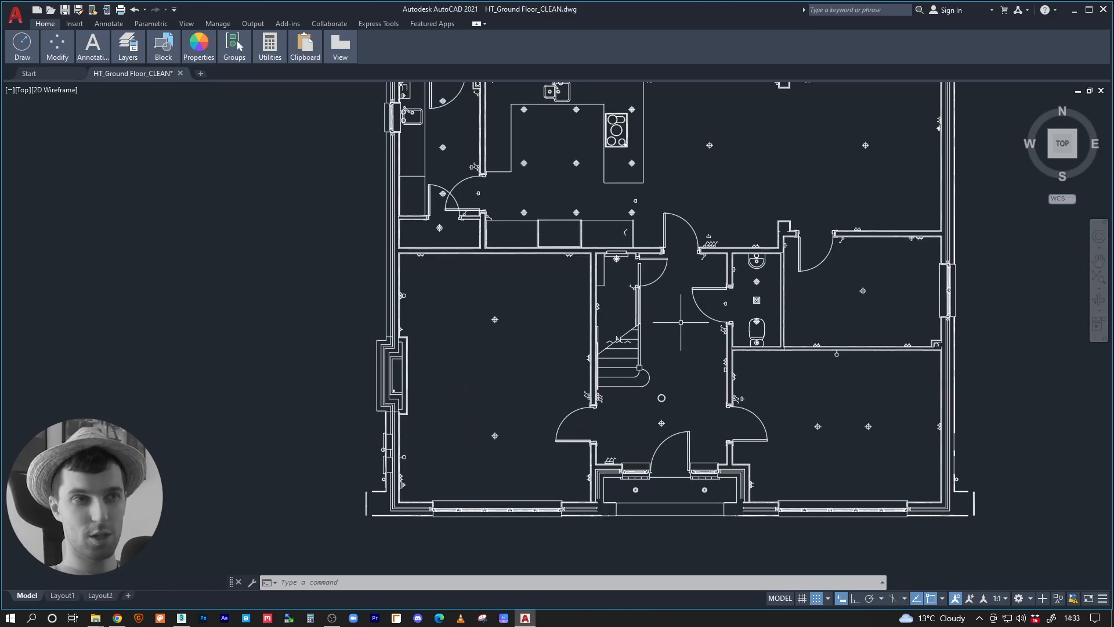
{"action": "scroll", "coordinate": [676, 323], "scroll_direction": "down", "scroll_amount": 1}
{"action": "middle_click_drag", "start_coordinate": [718, 305], "coordinate": [593, 336]}
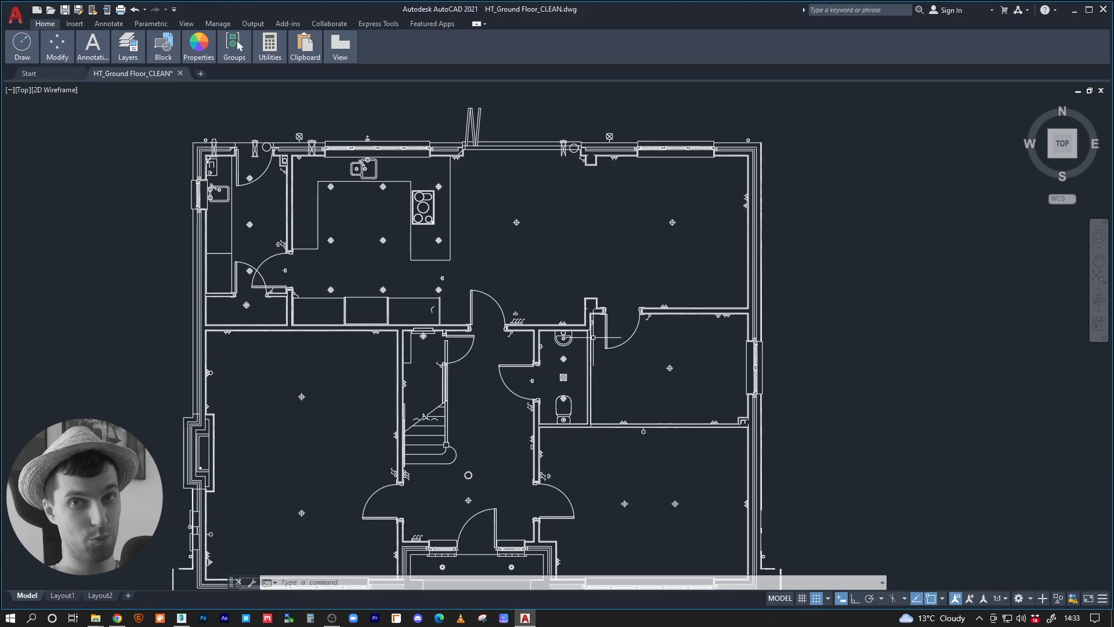
{"action": "scroll", "coordinate": [592, 337], "scroll_direction": "down", "scroll_amount": 4}
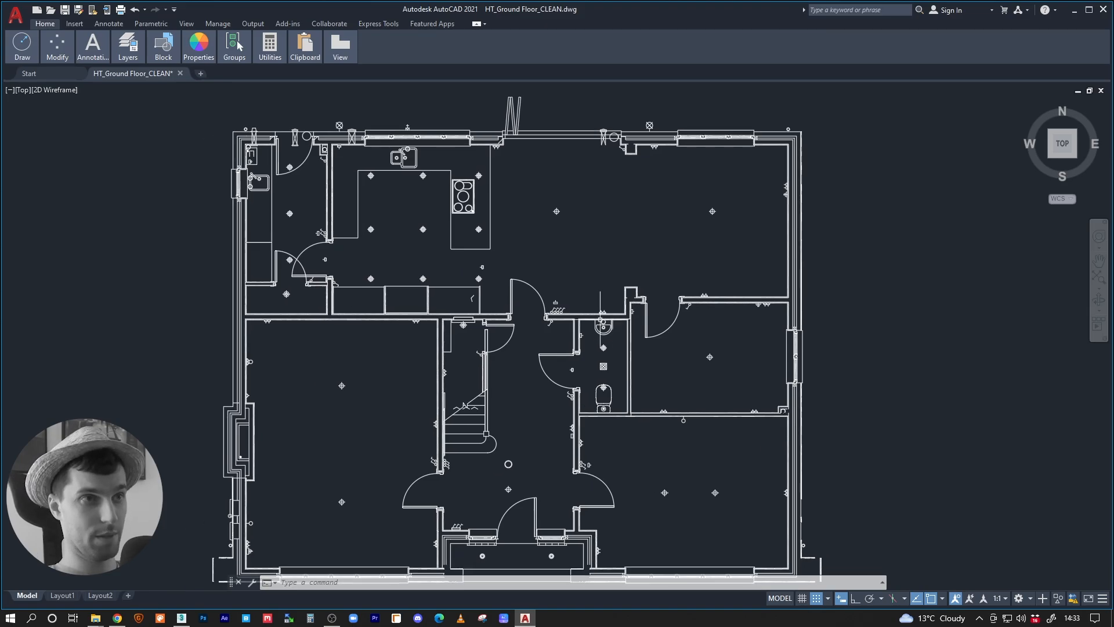
Check the empty space far around the plan for stray geometry, and zoom to the drawing's extents.
{"action": "scroll", "coordinate": [535, 314], "scroll_direction": "down", "scroll_amount": 8}
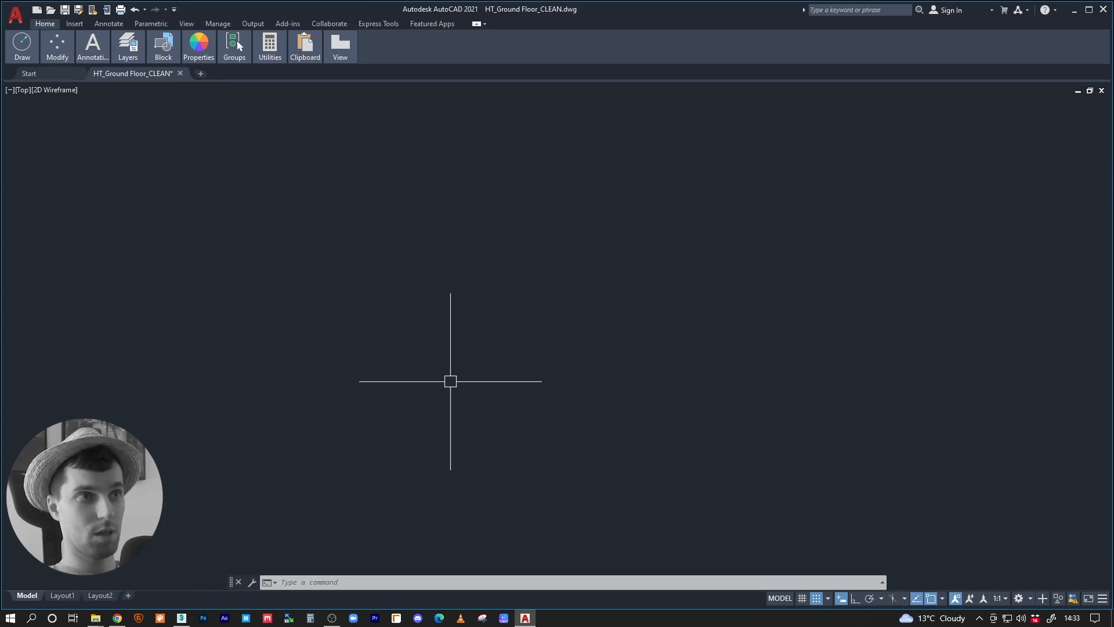
{"action": "scroll", "coordinate": [544, 322], "scroll_direction": "up", "scroll_amount": 2}
{"action": "scroll", "coordinate": [584, 325], "scroll_direction": "down", "scroll_amount": 4}
{"action": "middle_click_drag", "start_coordinate": [705, 304], "coordinate": [286, 422]}
{"action": "middle_click_drag", "start_coordinate": [777, 276], "coordinate": [382, 479]}
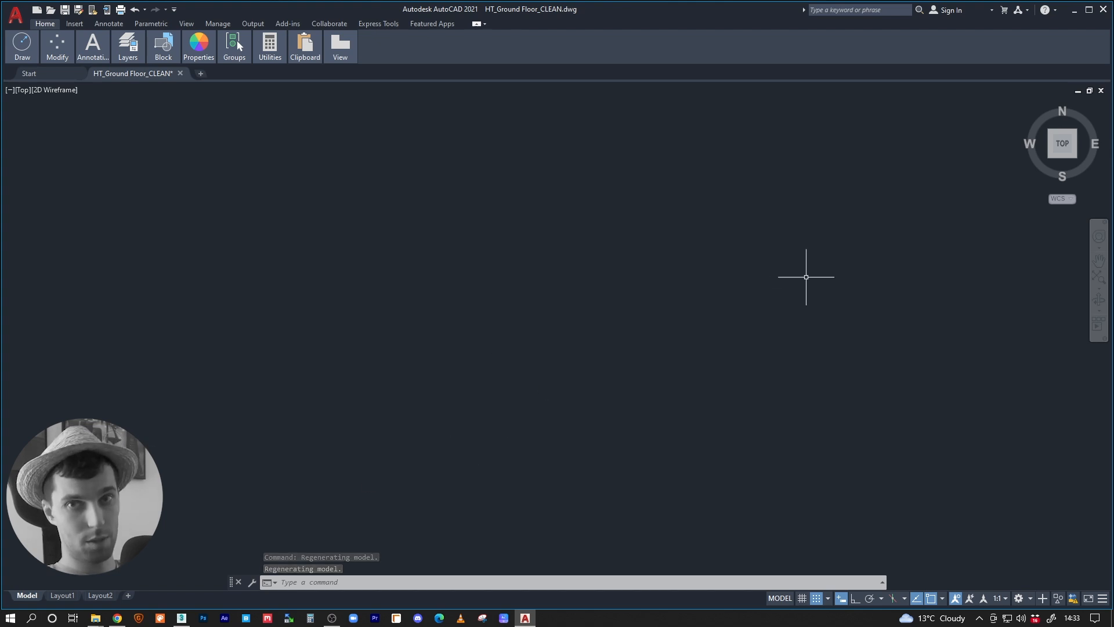
{"action": "middle_click", "coordinate": [807, 277]}
{"action": "middle_click", "coordinate": [806, 277]}
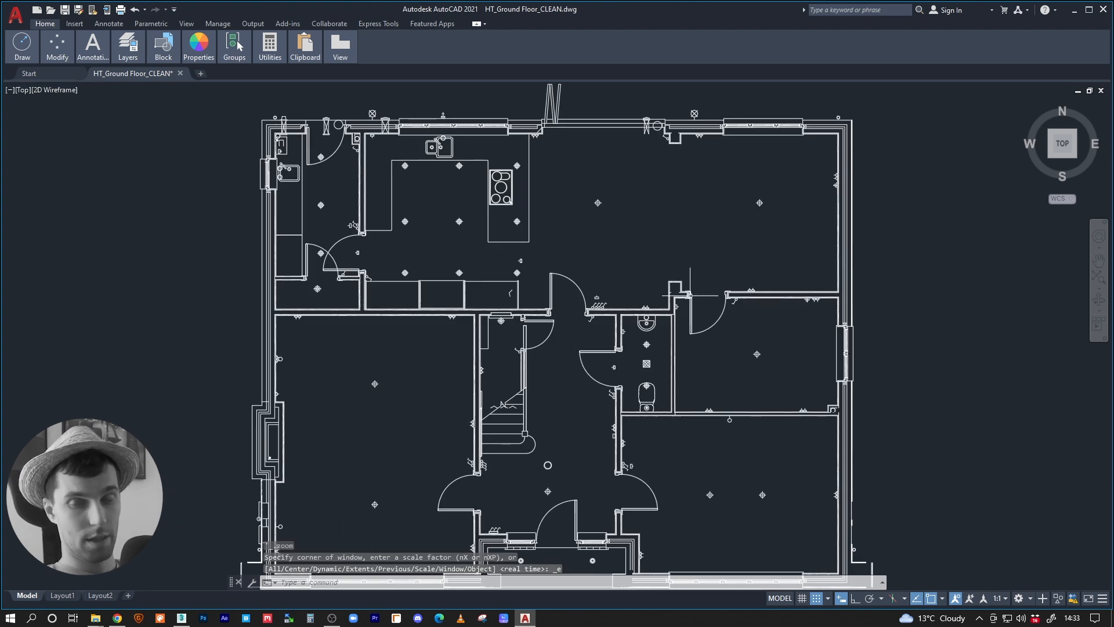
Inspect the cleaned plan as a whole, and look closely at its front rooms, staircase and porch.
{"action": "middle_click_drag", "start_coordinate": [643, 307], "coordinate": [605, 312]}
{"action": "scroll", "coordinate": [617, 295], "scroll_direction": "down", "scroll_amount": 1}
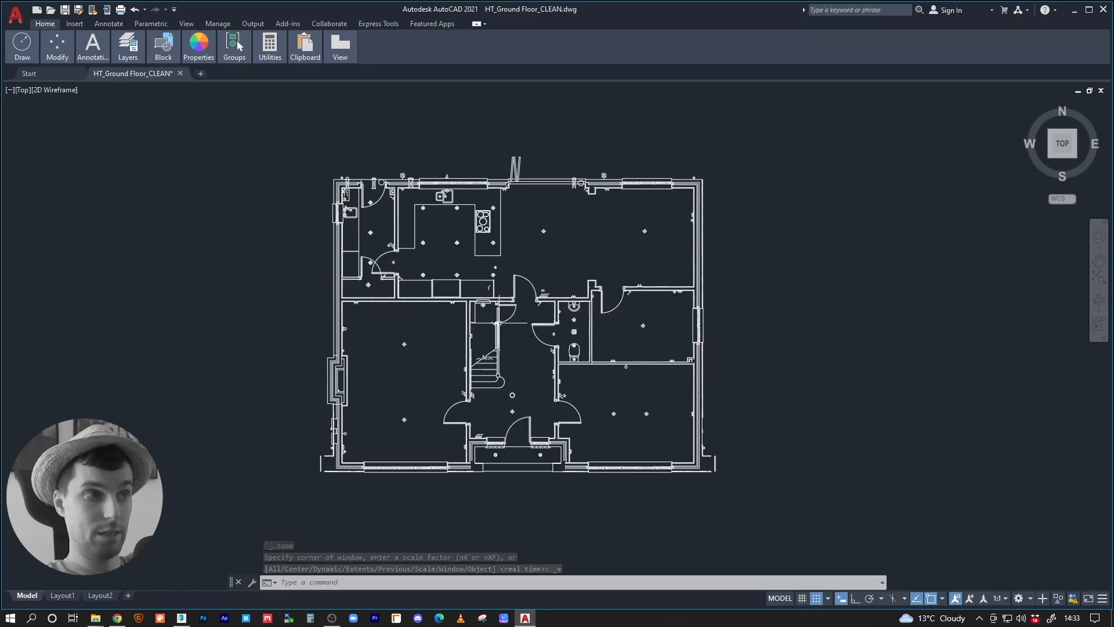
{"action": "scroll", "coordinate": [597, 386], "scroll_direction": "down", "scroll_amount": 1}
{"action": "scroll", "coordinate": [722, 303], "scroll_direction": "down", "scroll_amount": 3}
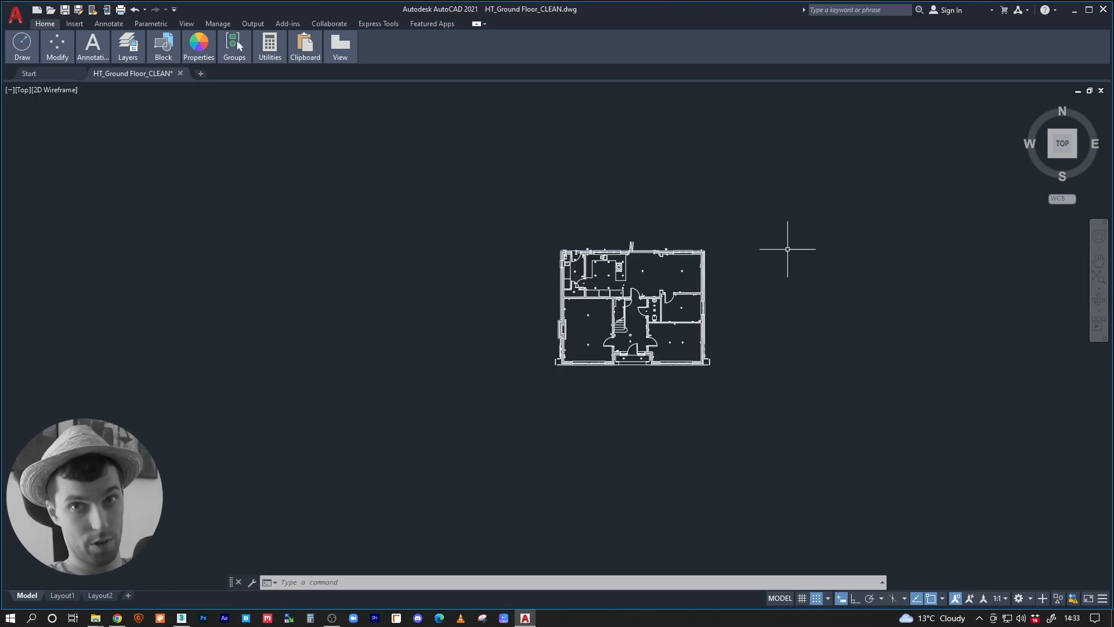
{"action": "middle_click_drag", "start_coordinate": [733, 328], "coordinate": [669, 359]}
{"action": "scroll", "coordinate": [609, 344], "scroll_direction": "up", "scroll_amount": 4}
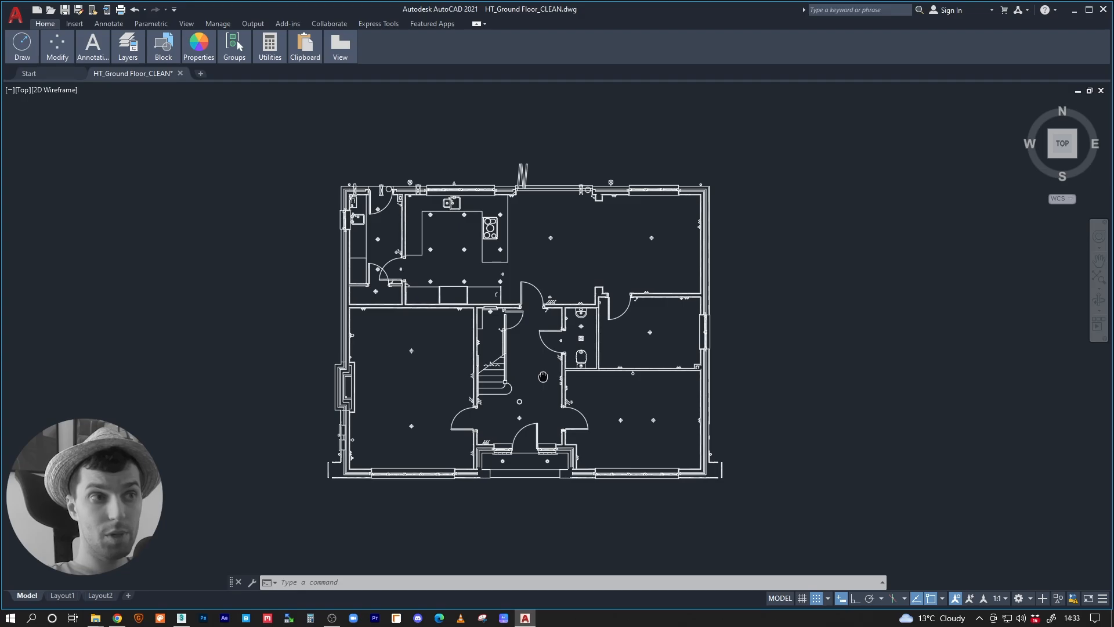
{"action": "scroll", "coordinate": [535, 397], "scroll_direction": "up", "scroll_amount": 2}
{"action": "middle_click_drag", "start_coordinate": [545, 397], "coordinate": [536, 309]}
{"action": "middle_click_drag", "start_coordinate": [408, 339], "coordinate": [467, 298]}
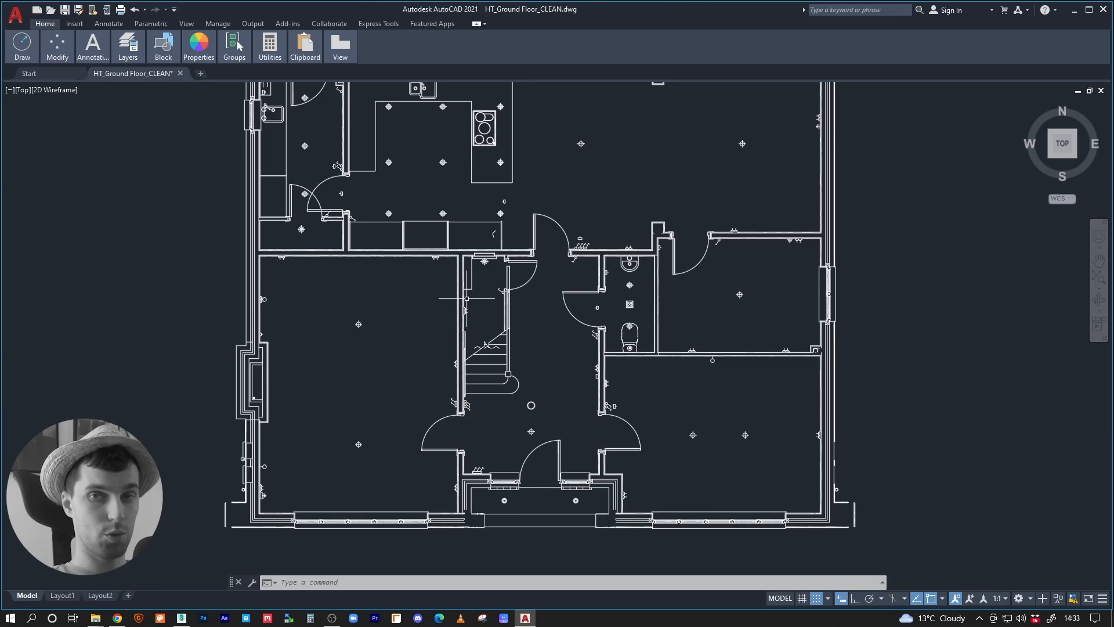